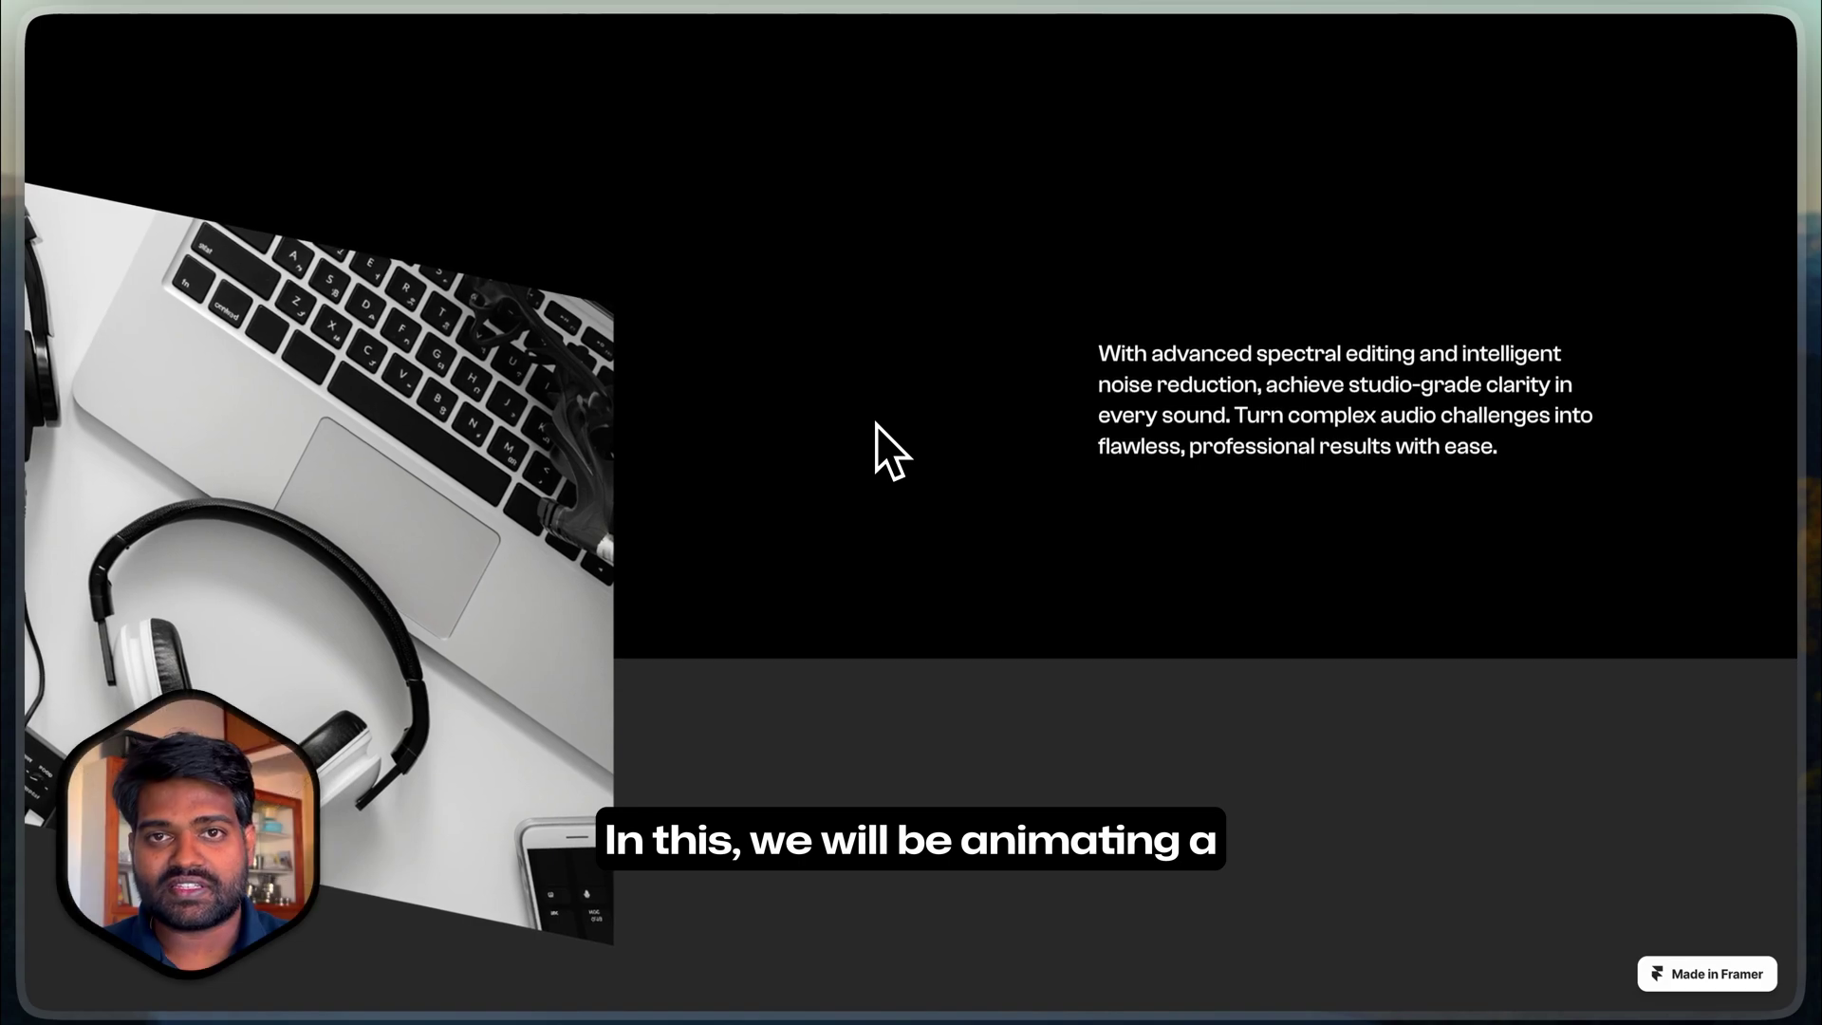
Step: Examine how the product image moves and transforms across the sections of the published demo page
{"action": "scroll", "coordinate": [876, 424], "scroll_direction": "down", "scroll_amount": 8}
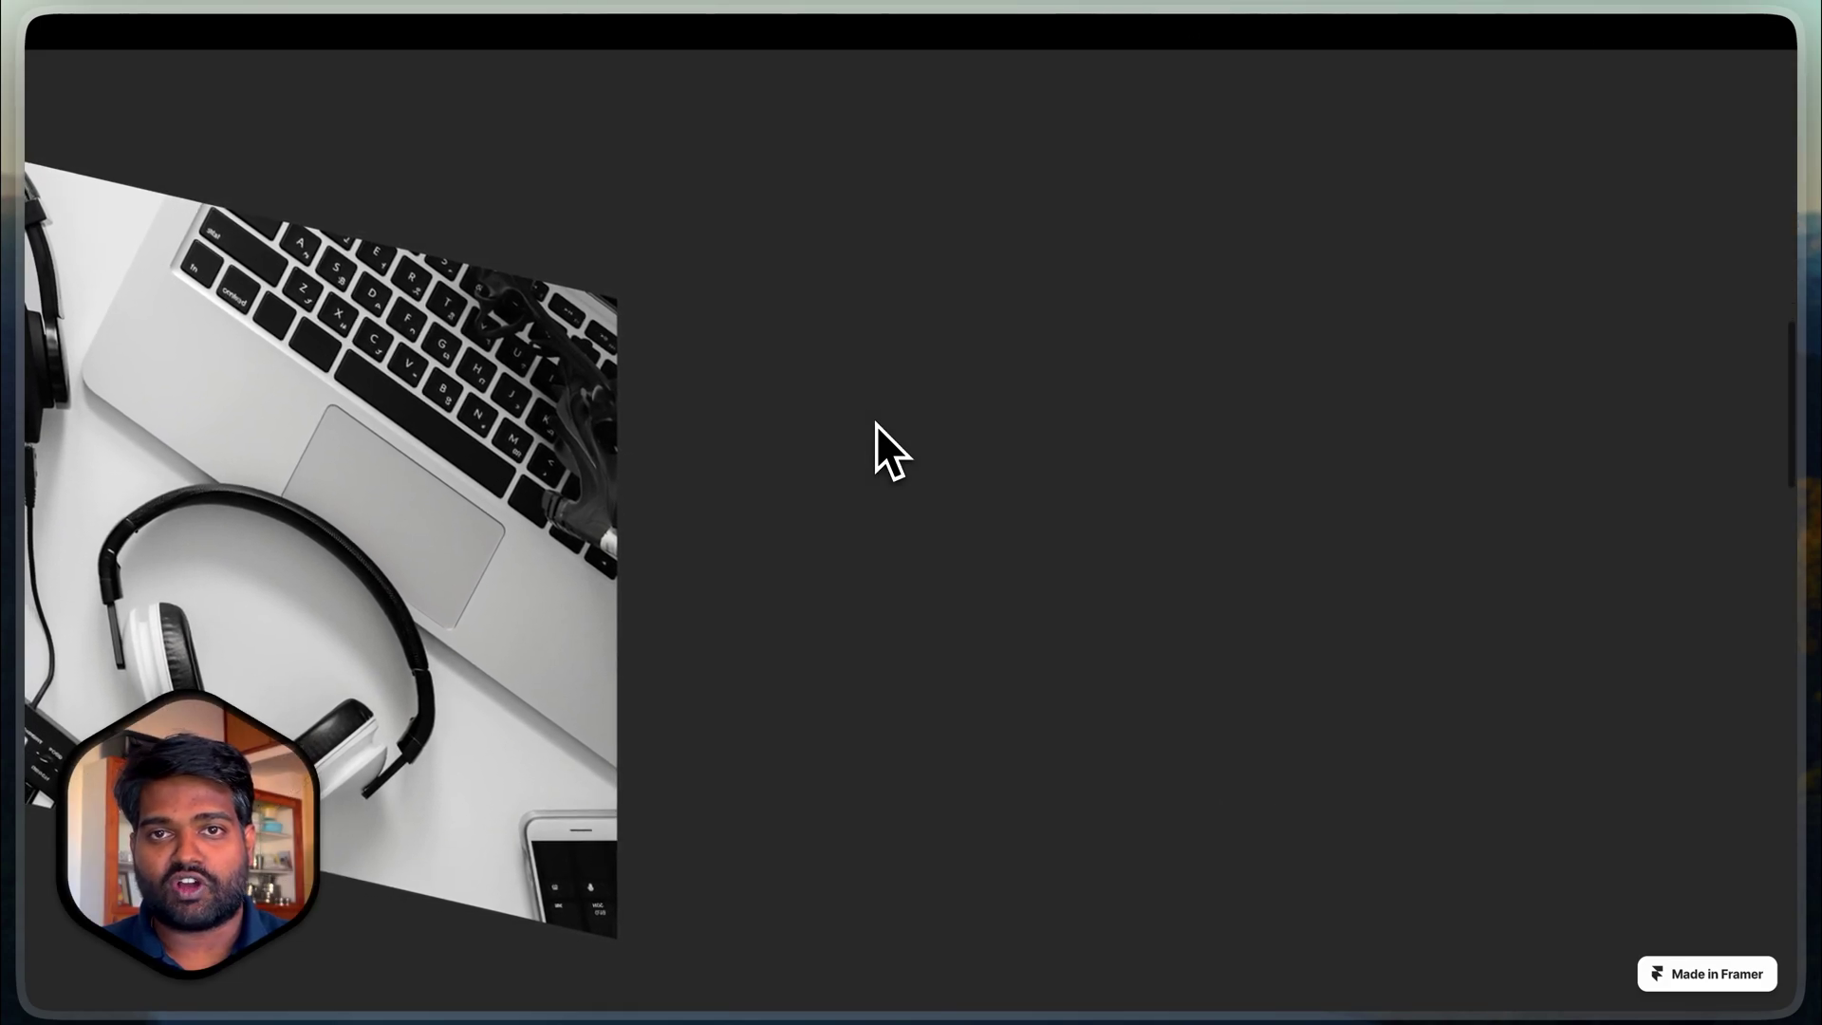
{"action": "scroll", "coordinate": [875, 424], "scroll_direction": "down", "scroll_amount": 1}
{"action": "scroll", "coordinate": [875, 425], "scroll_direction": "down", "scroll_amount": 3}
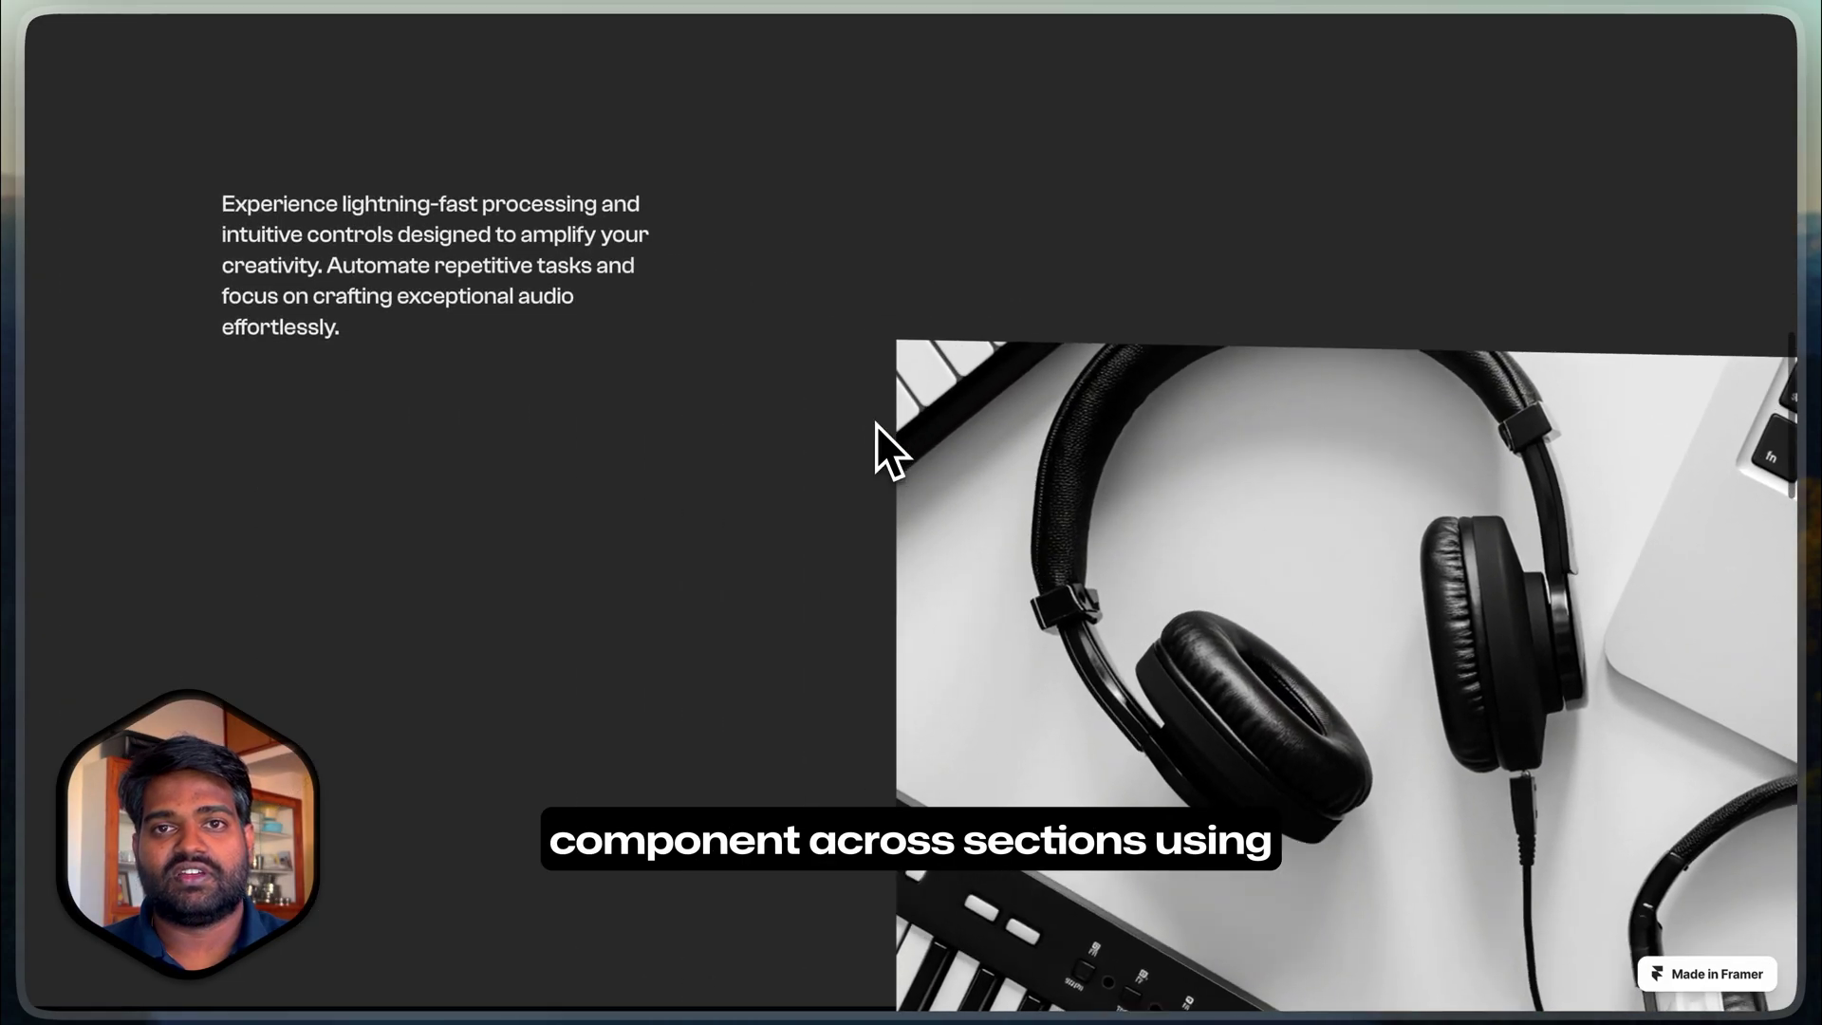
{"action": "scroll", "coordinate": [875, 424], "scroll_direction": "down", "scroll_amount": 8}
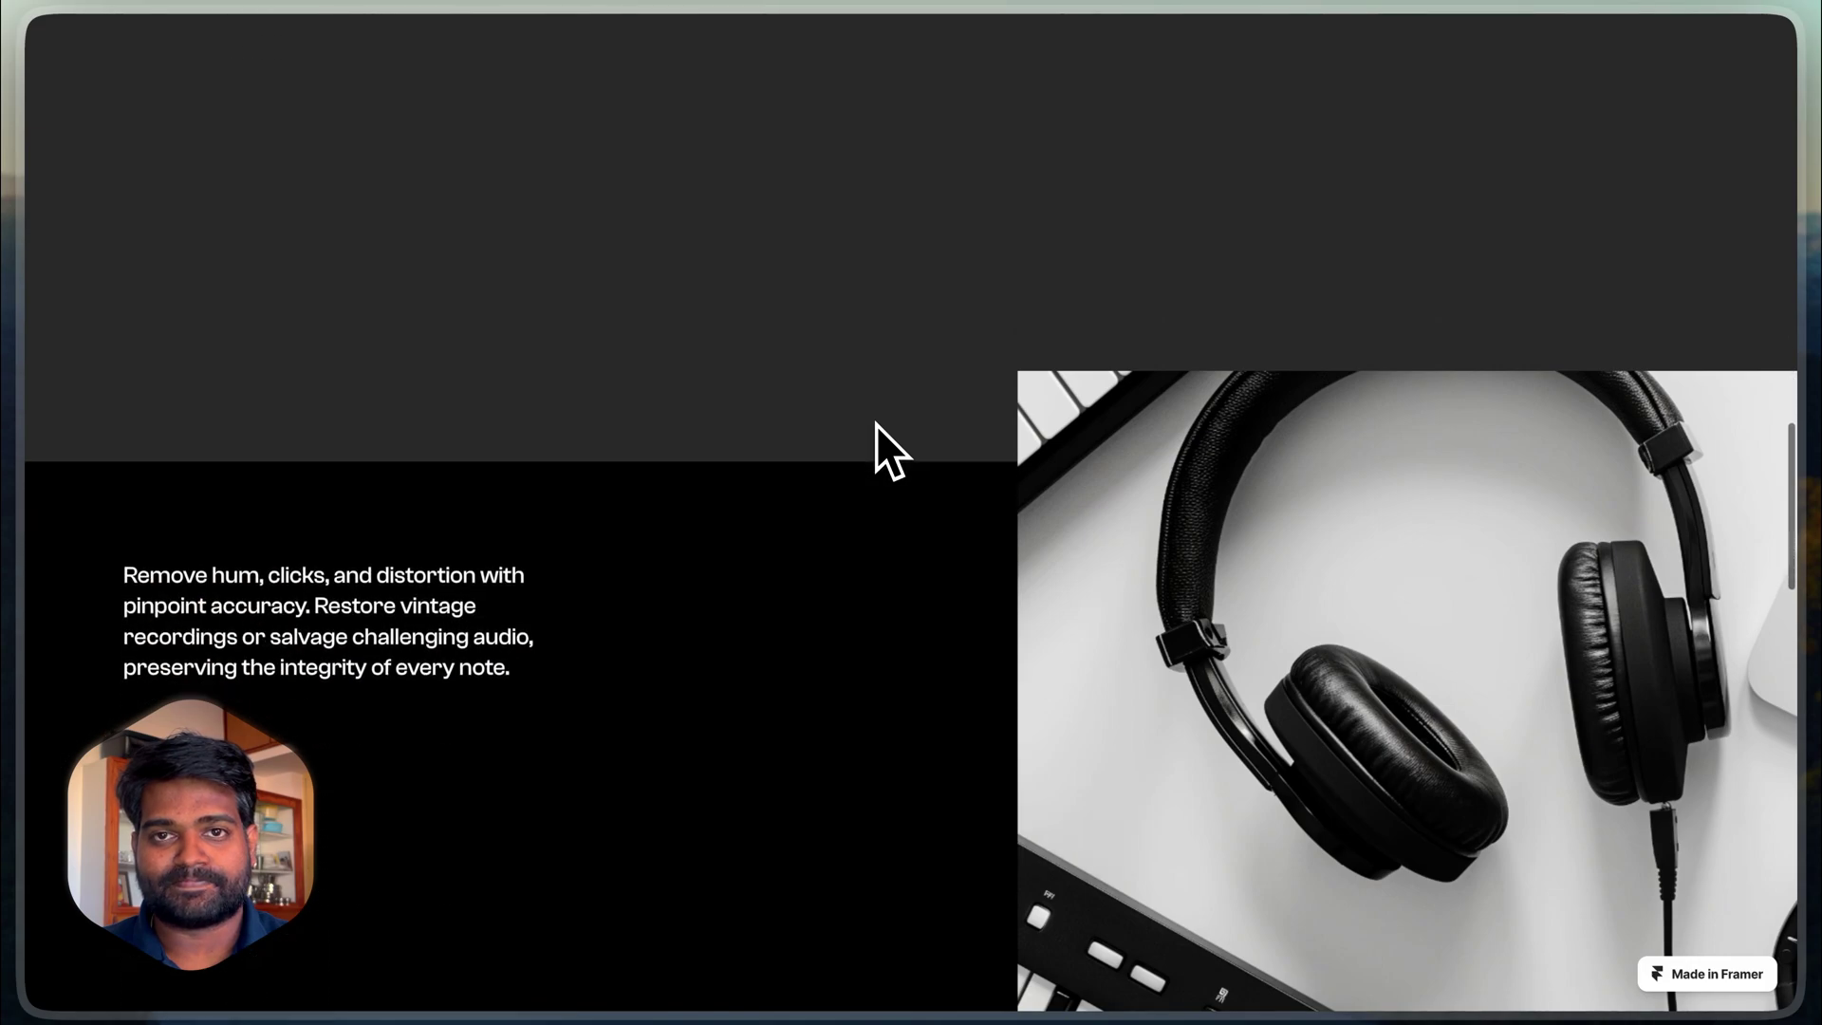
{"action": "scroll", "coordinate": [876, 424], "scroll_direction": "down", "scroll_amount": 3}
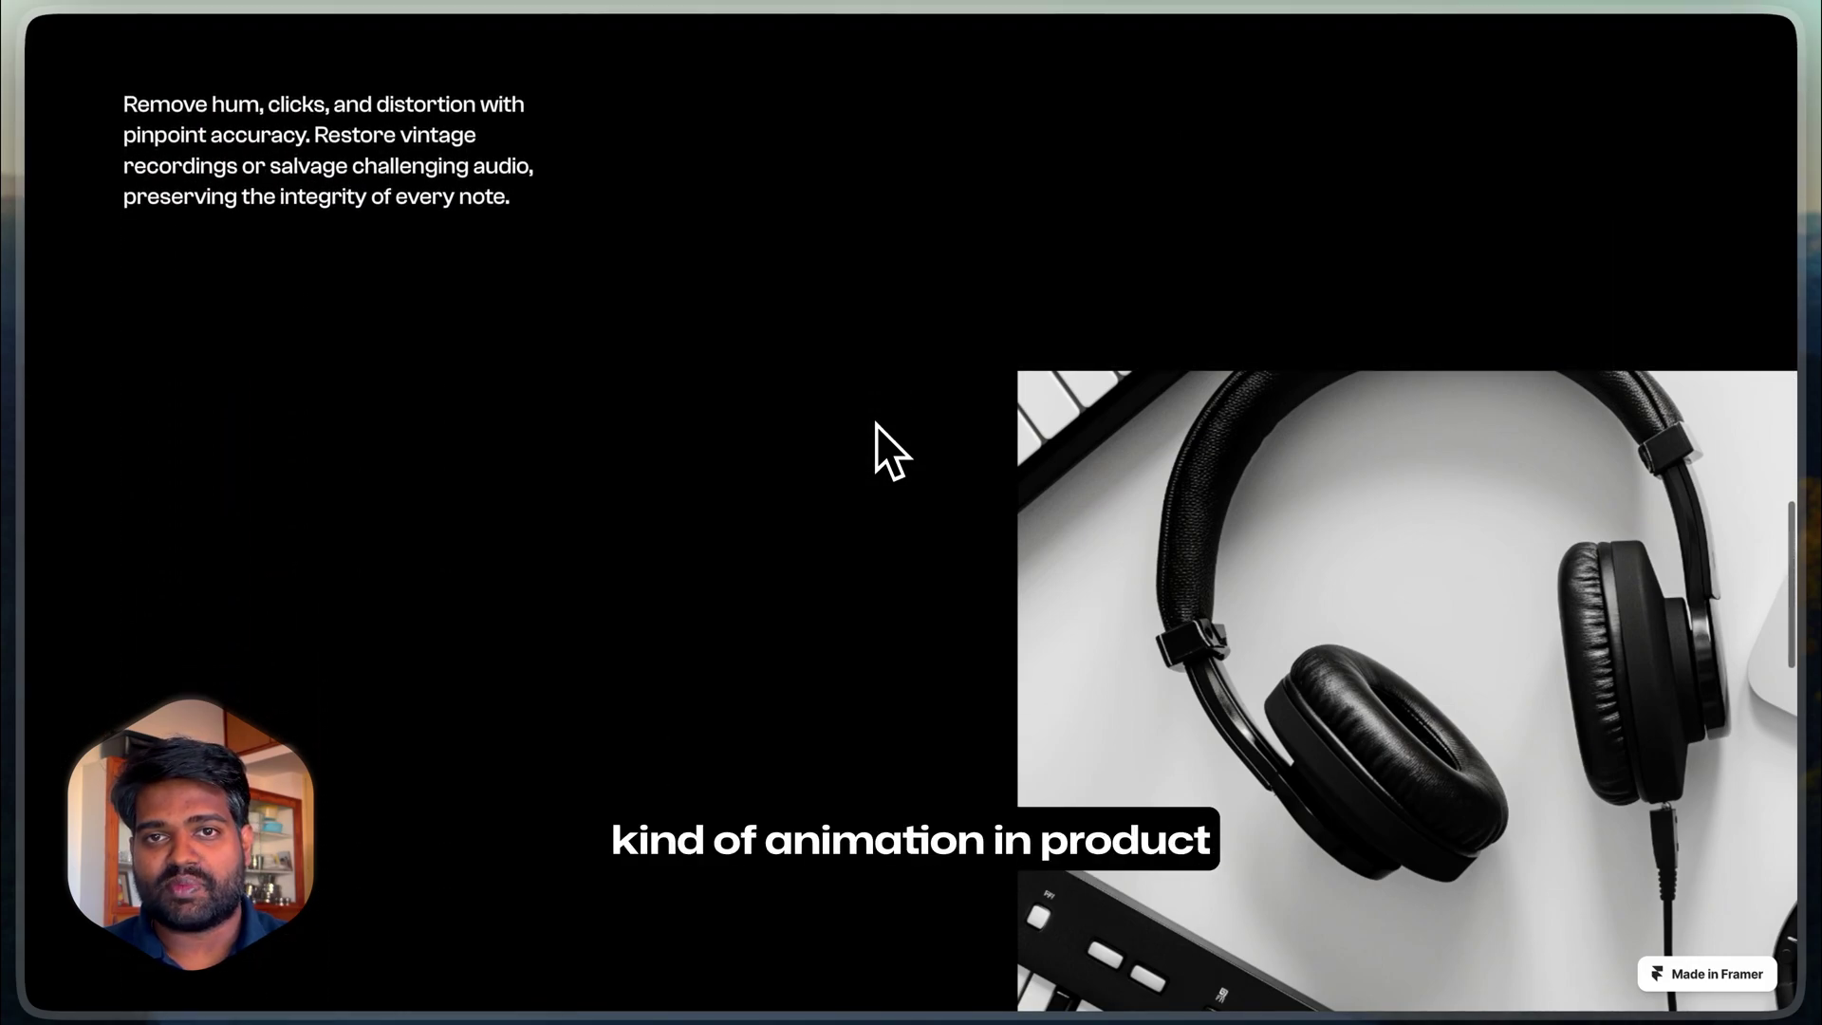
{"action": "scroll", "coordinate": [876, 424], "scroll_direction": "down", "scroll_amount": 8}
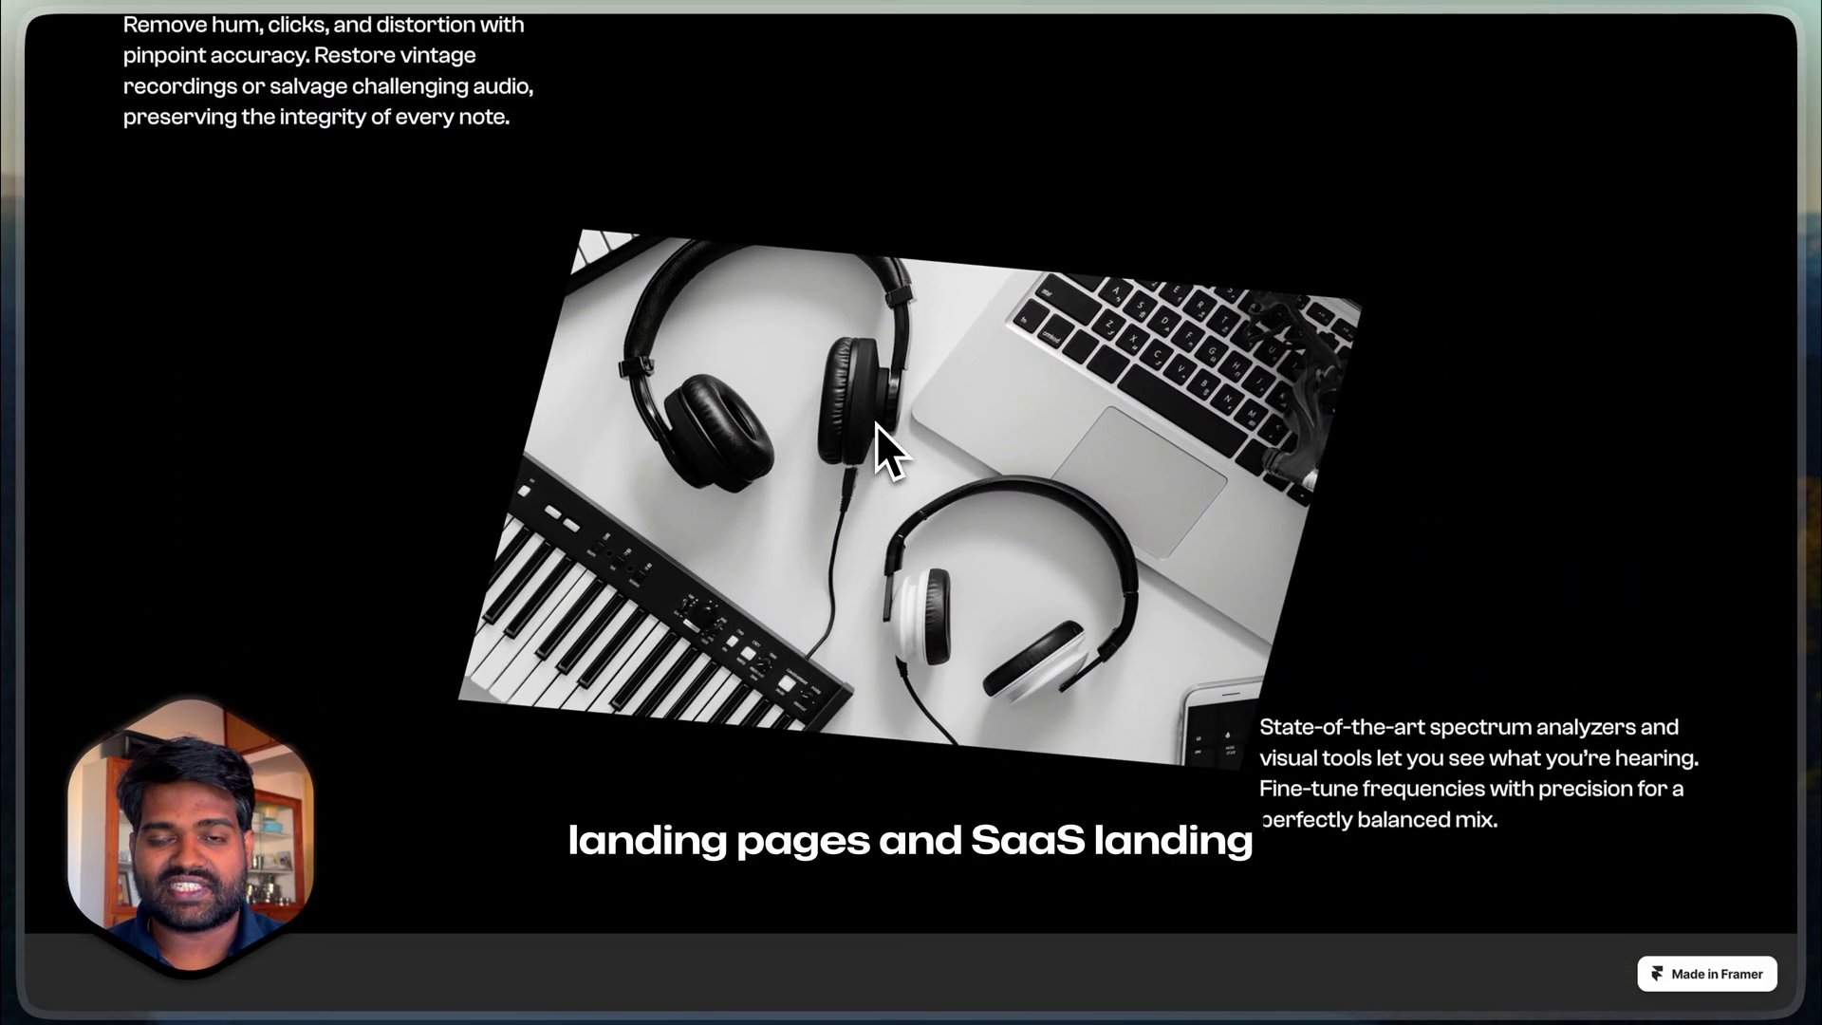
{"action": "scroll", "coordinate": [876, 425], "scroll_direction": "down", "scroll_amount": 6}
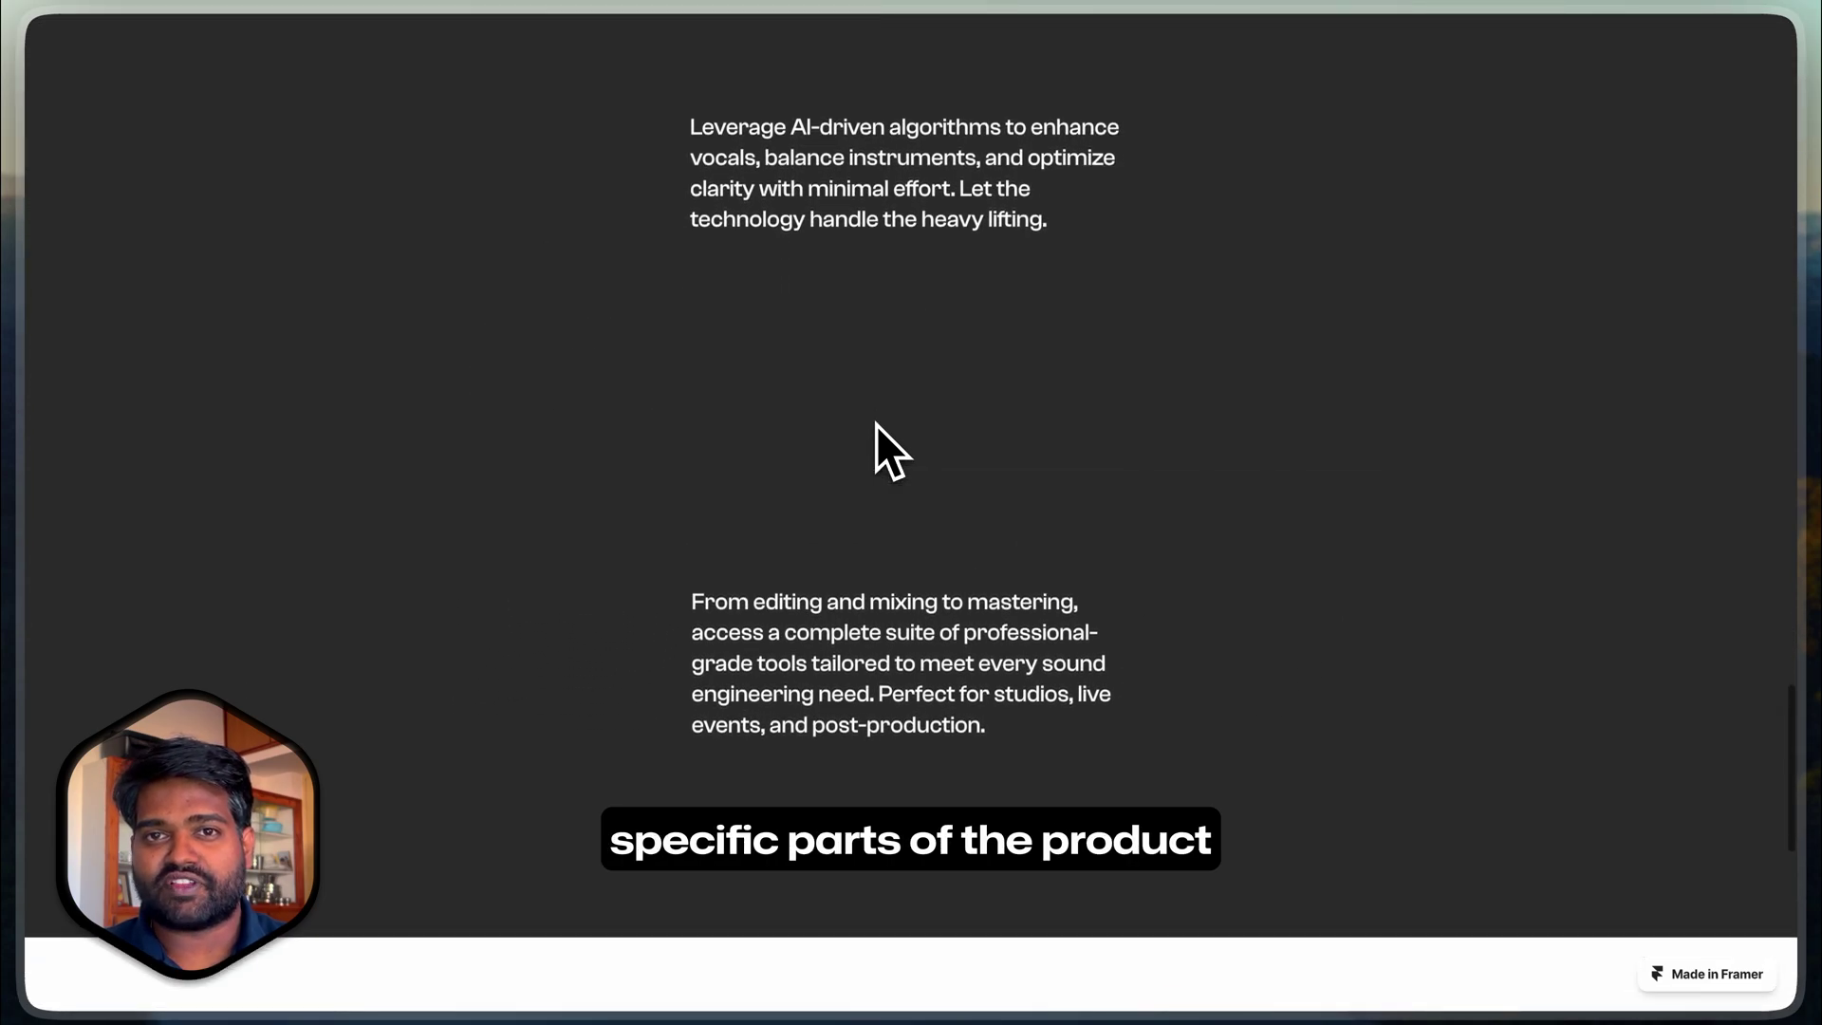
{"action": "scroll", "coordinate": [875, 425], "scroll_direction": "down", "scroll_amount": 6}
{"action": "scroll", "coordinate": [875, 425], "scroll_direction": "down", "scroll_amount": 5}
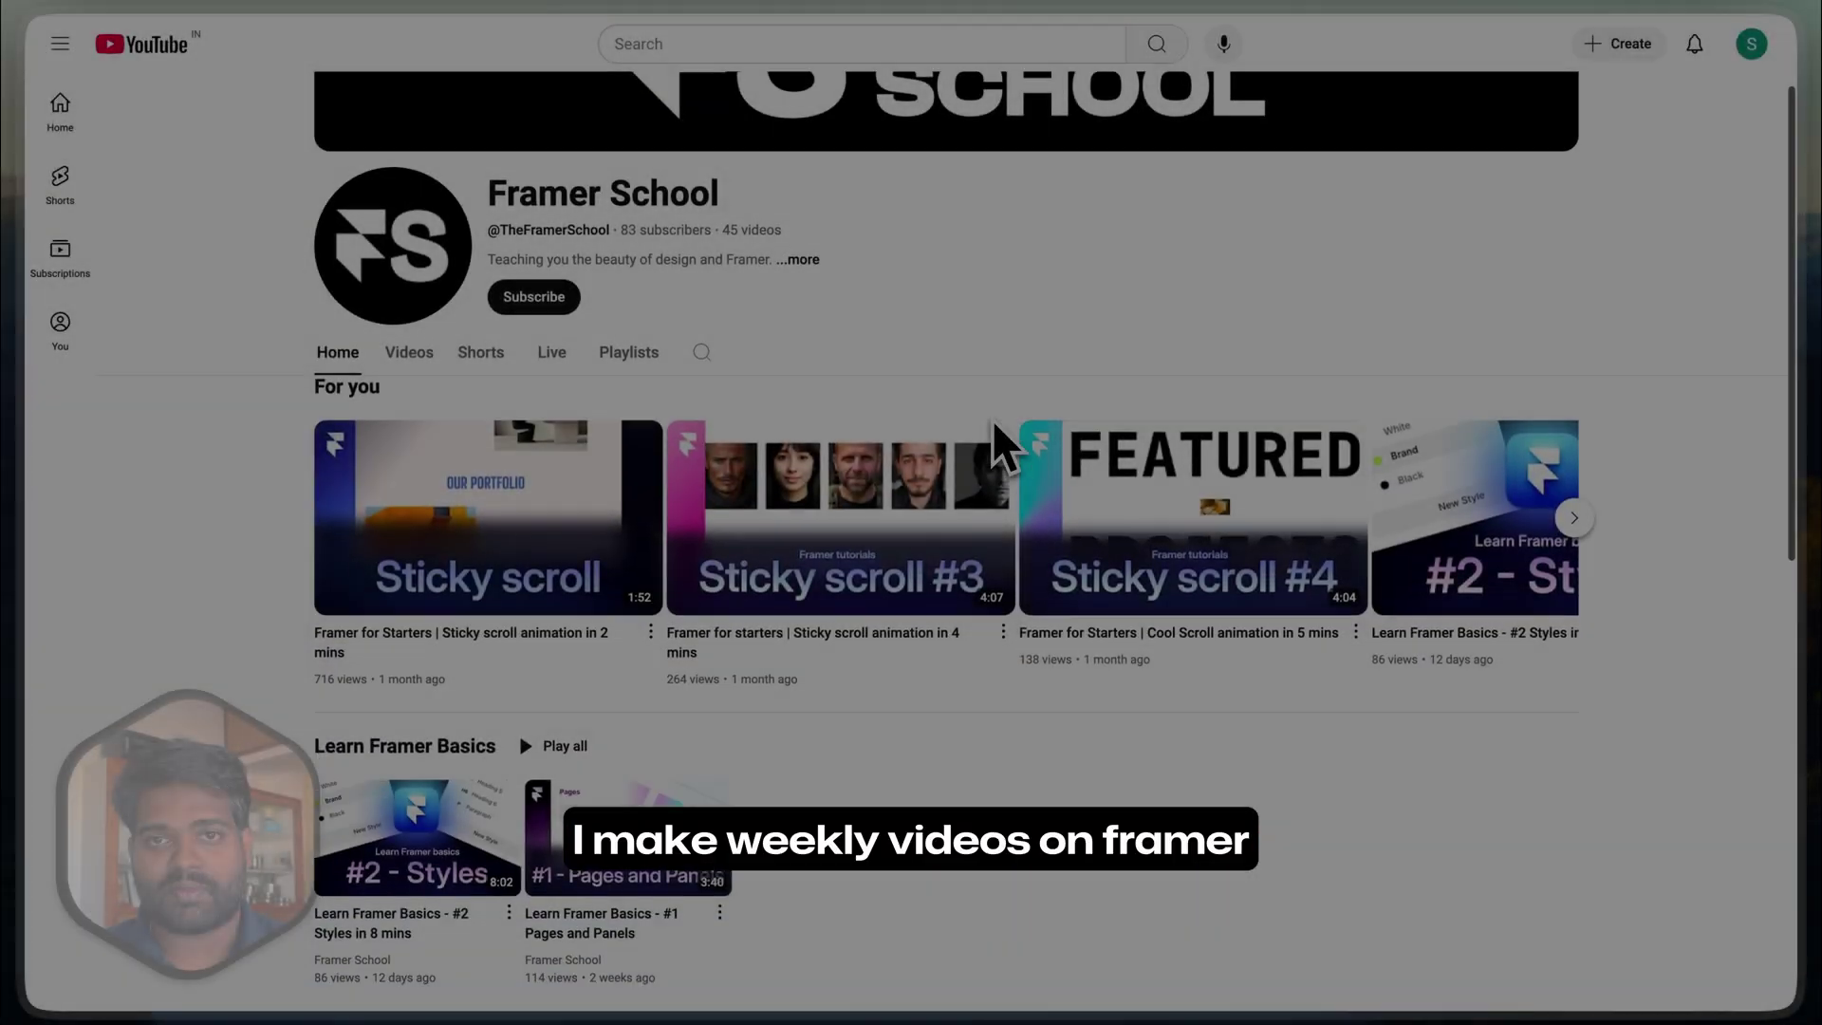
Step: Look over the videos on the Framer School YouTube channel and subscribe to the channel
{"action": "scroll", "coordinate": [993, 419], "scroll_direction": "down", "scroll_amount": 6}
{"action": "scroll", "coordinate": [993, 419], "scroll_direction": "down", "scroll_amount": 5}
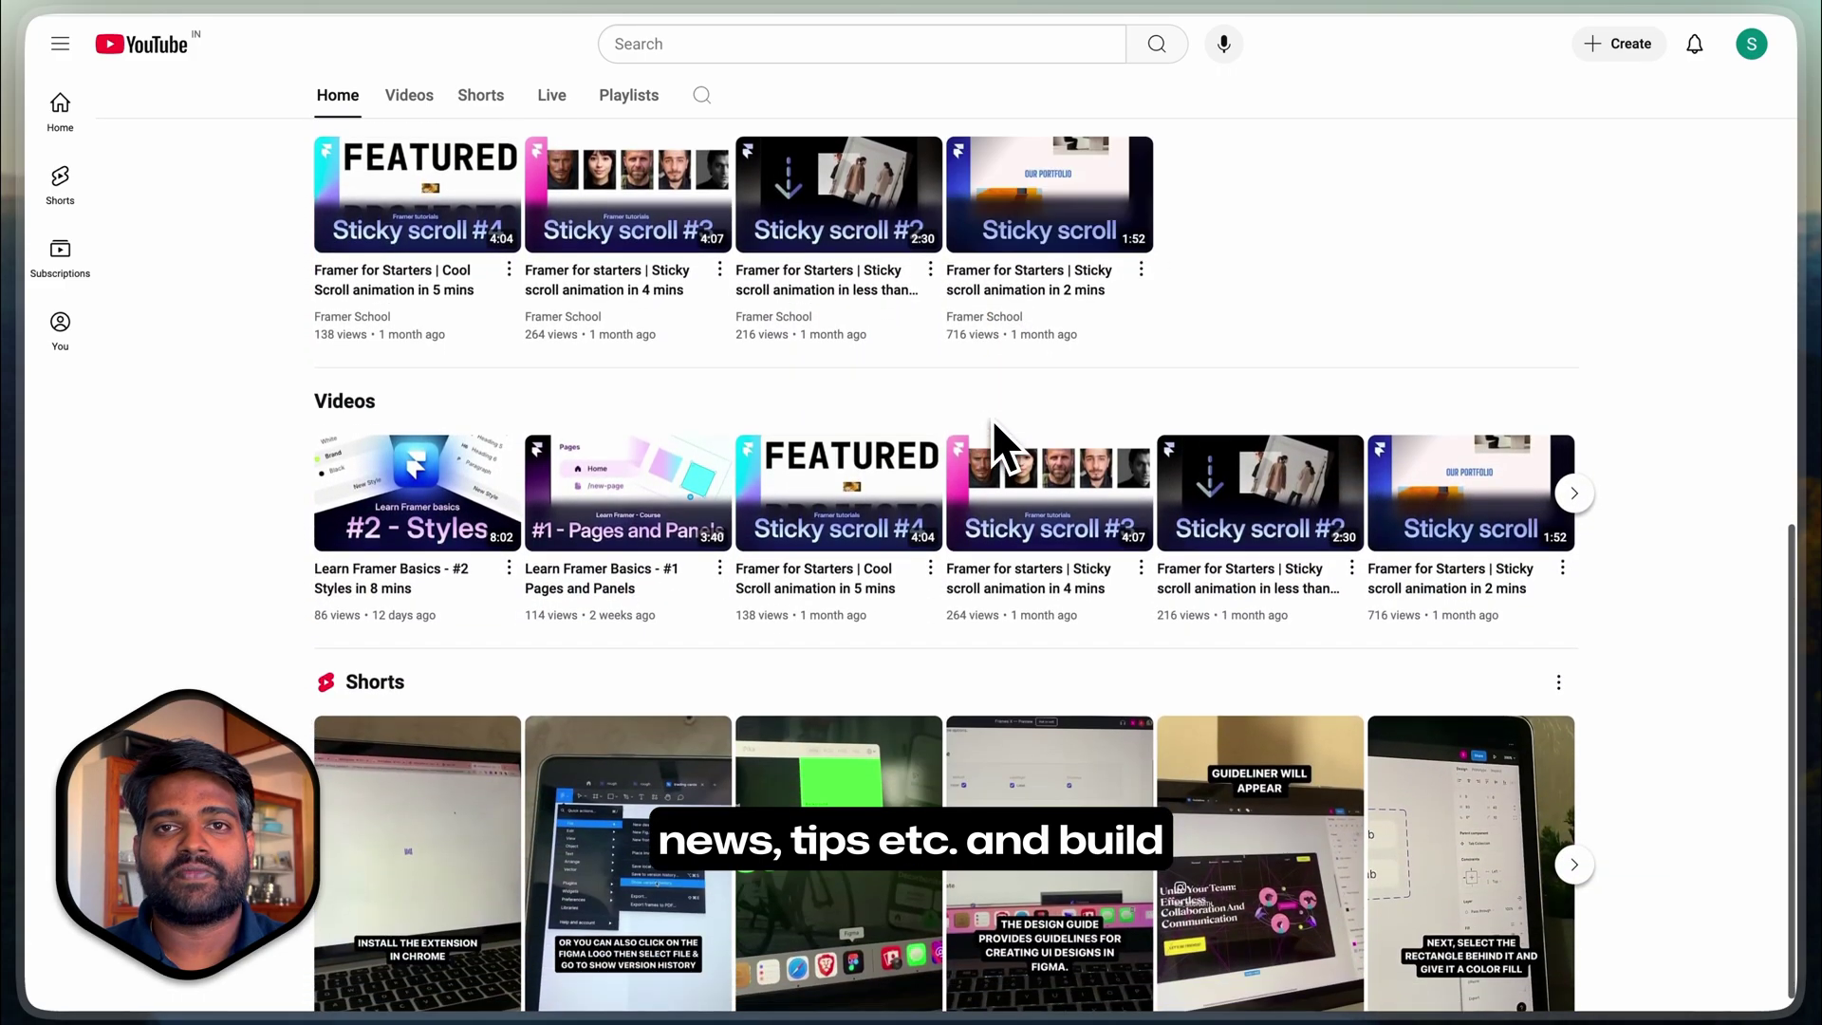
{"action": "scroll", "coordinate": [993, 420], "scroll_direction": "up", "scroll_amount": 1}
{"action": "scroll", "coordinate": [992, 420], "scroll_direction": "up", "scroll_amount": 10}
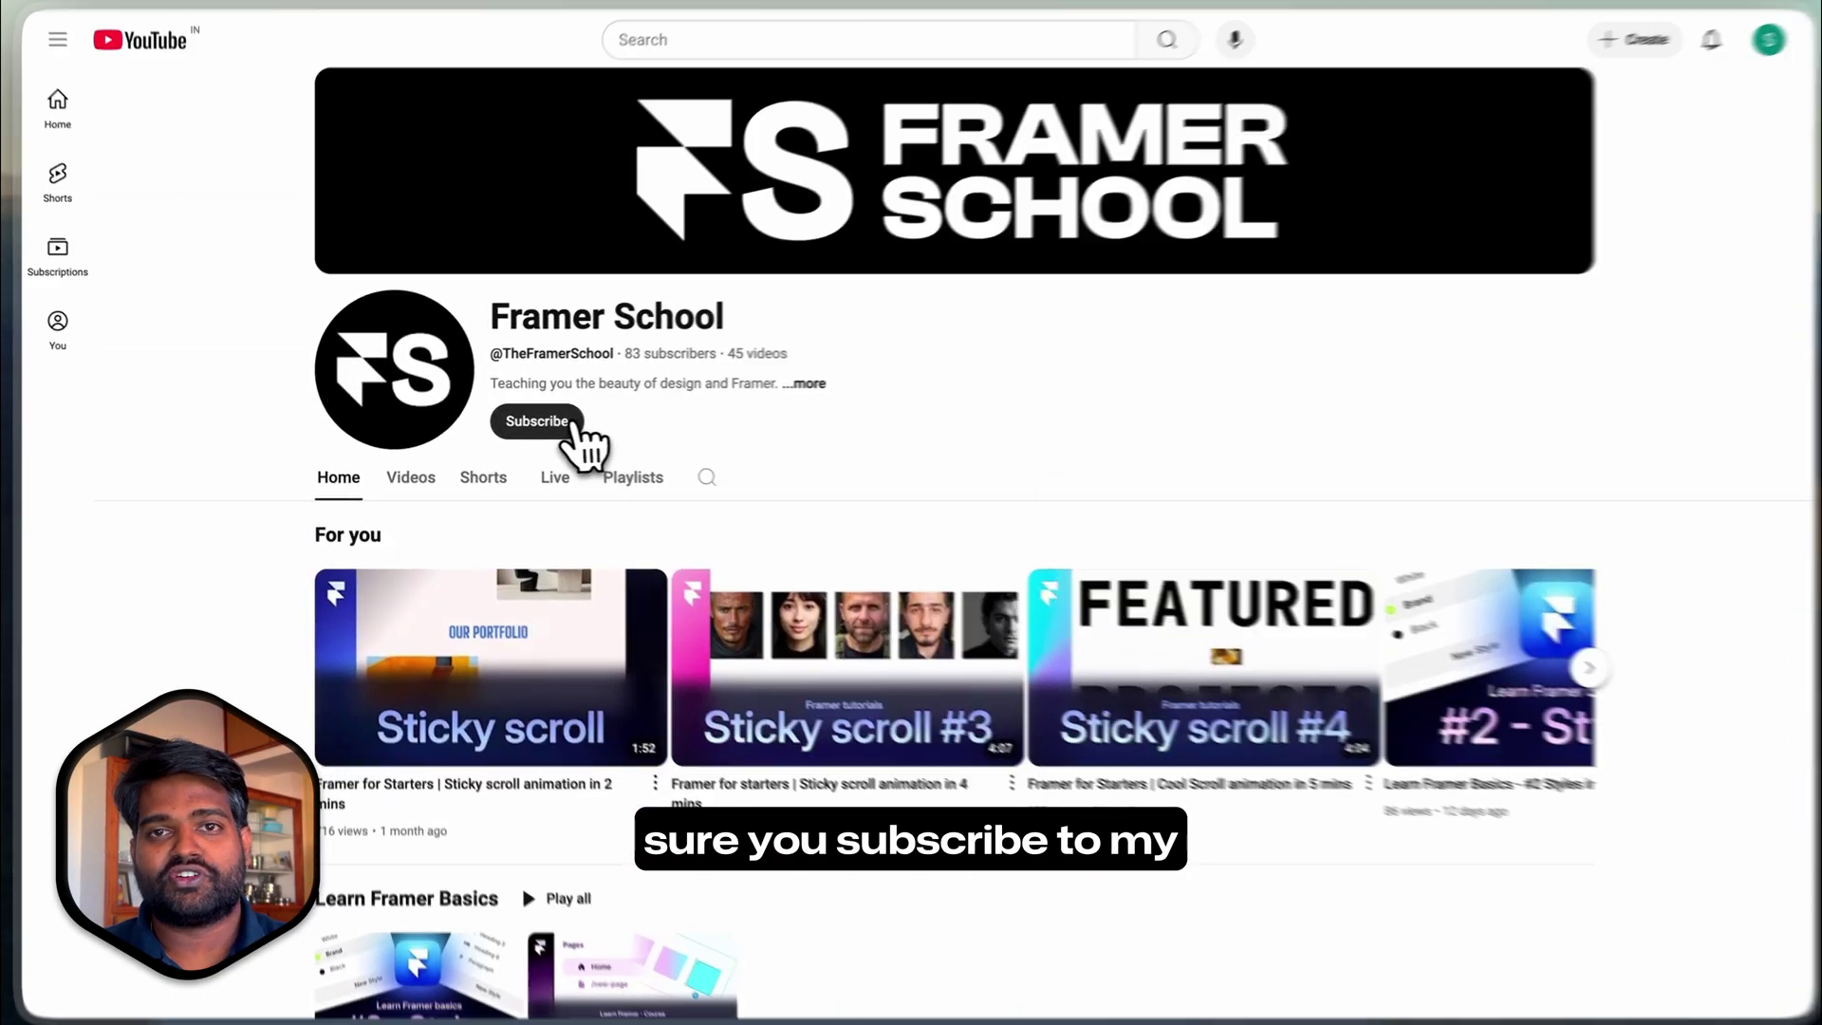
{"action": "left_click", "coordinate": [552, 420]}
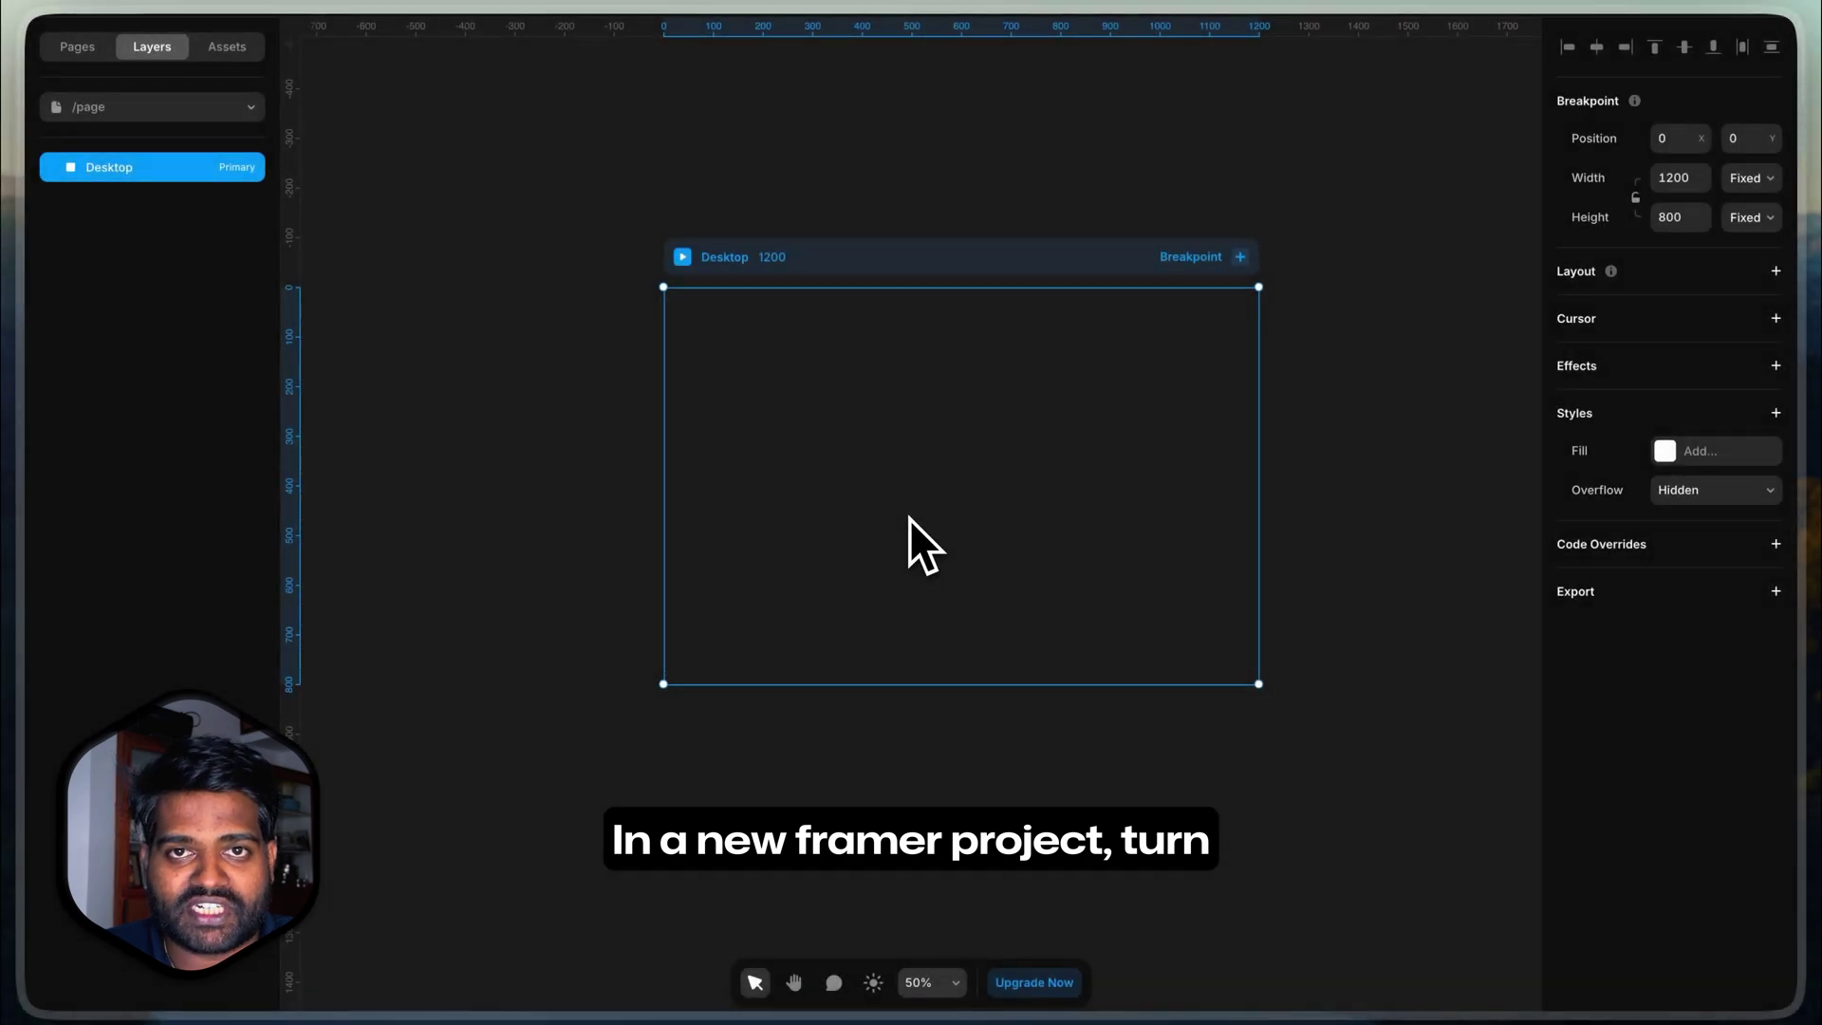
Step: Add a vertical stack layout to the Desktop breakpoint and give it a white #FFFFFF fill
{"action": "left_click", "coordinate": [1632, 283]}
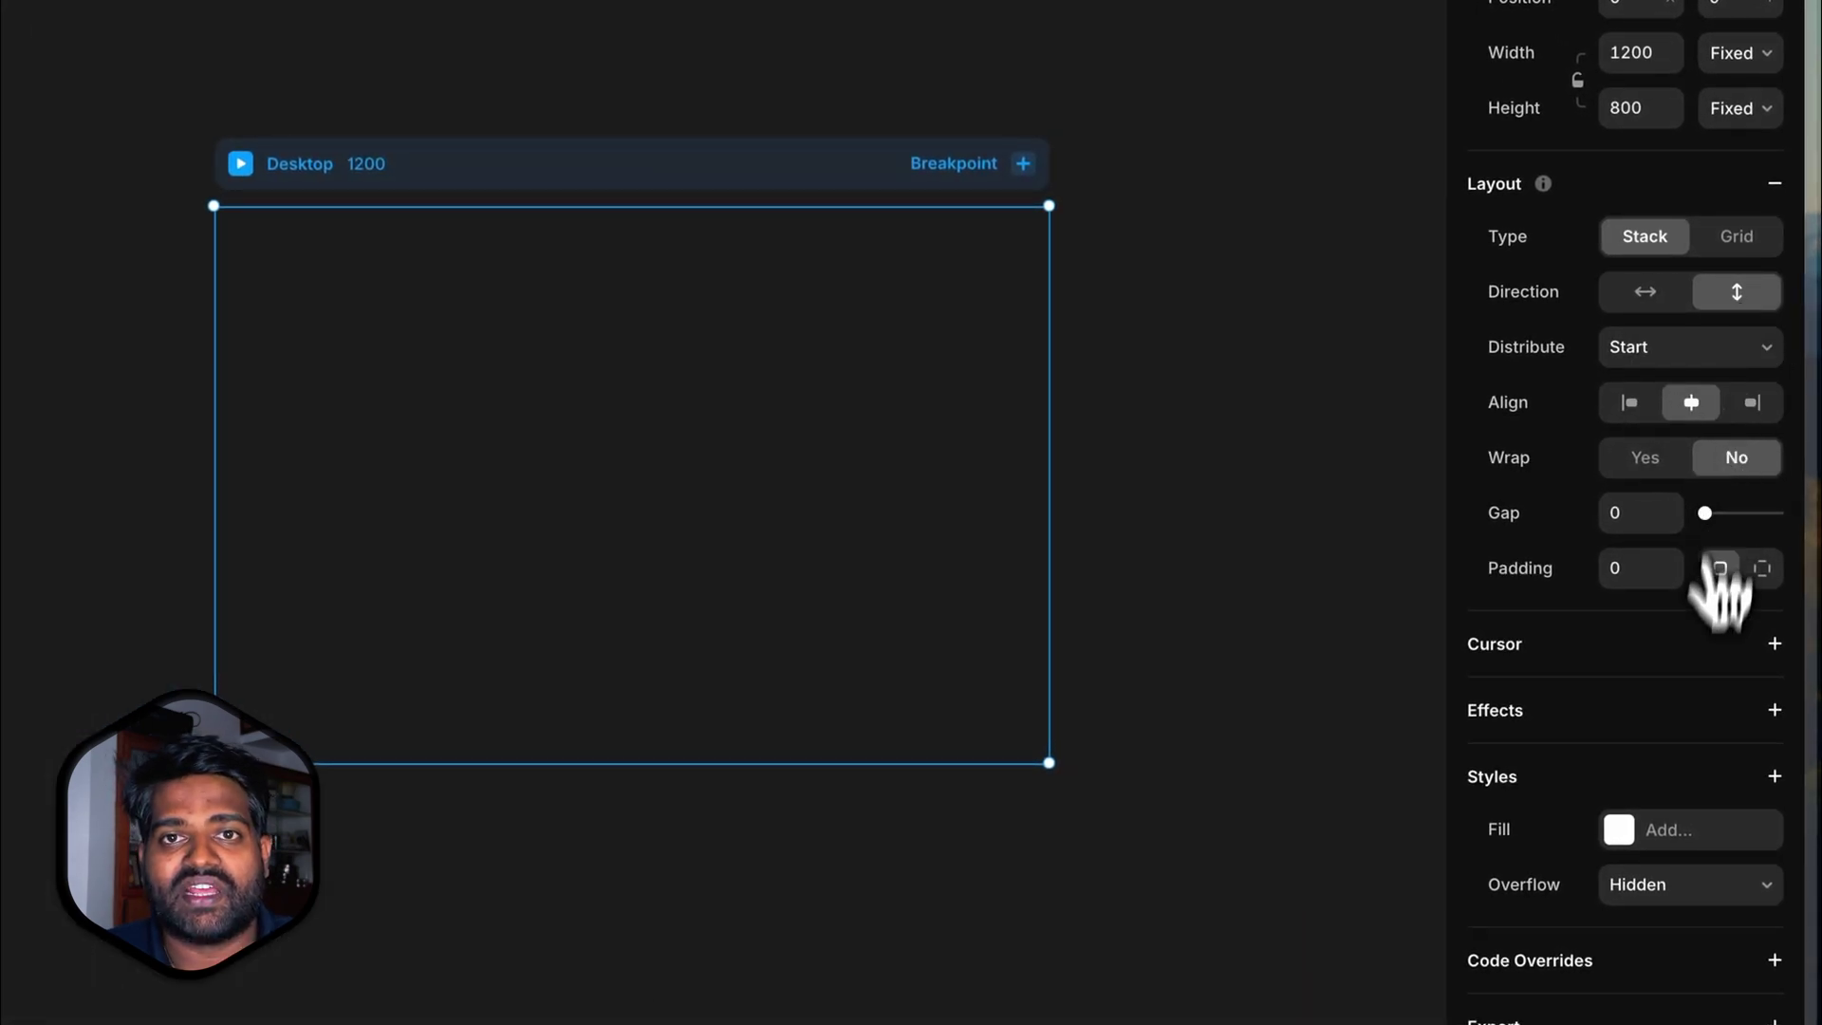
{"action": "left_click", "coordinate": [1670, 832]}
Step: Draw a frame about 1006 × 534 px in Desktop and make it a vertical stack with gap 0
{"action": "key", "text": "f"}
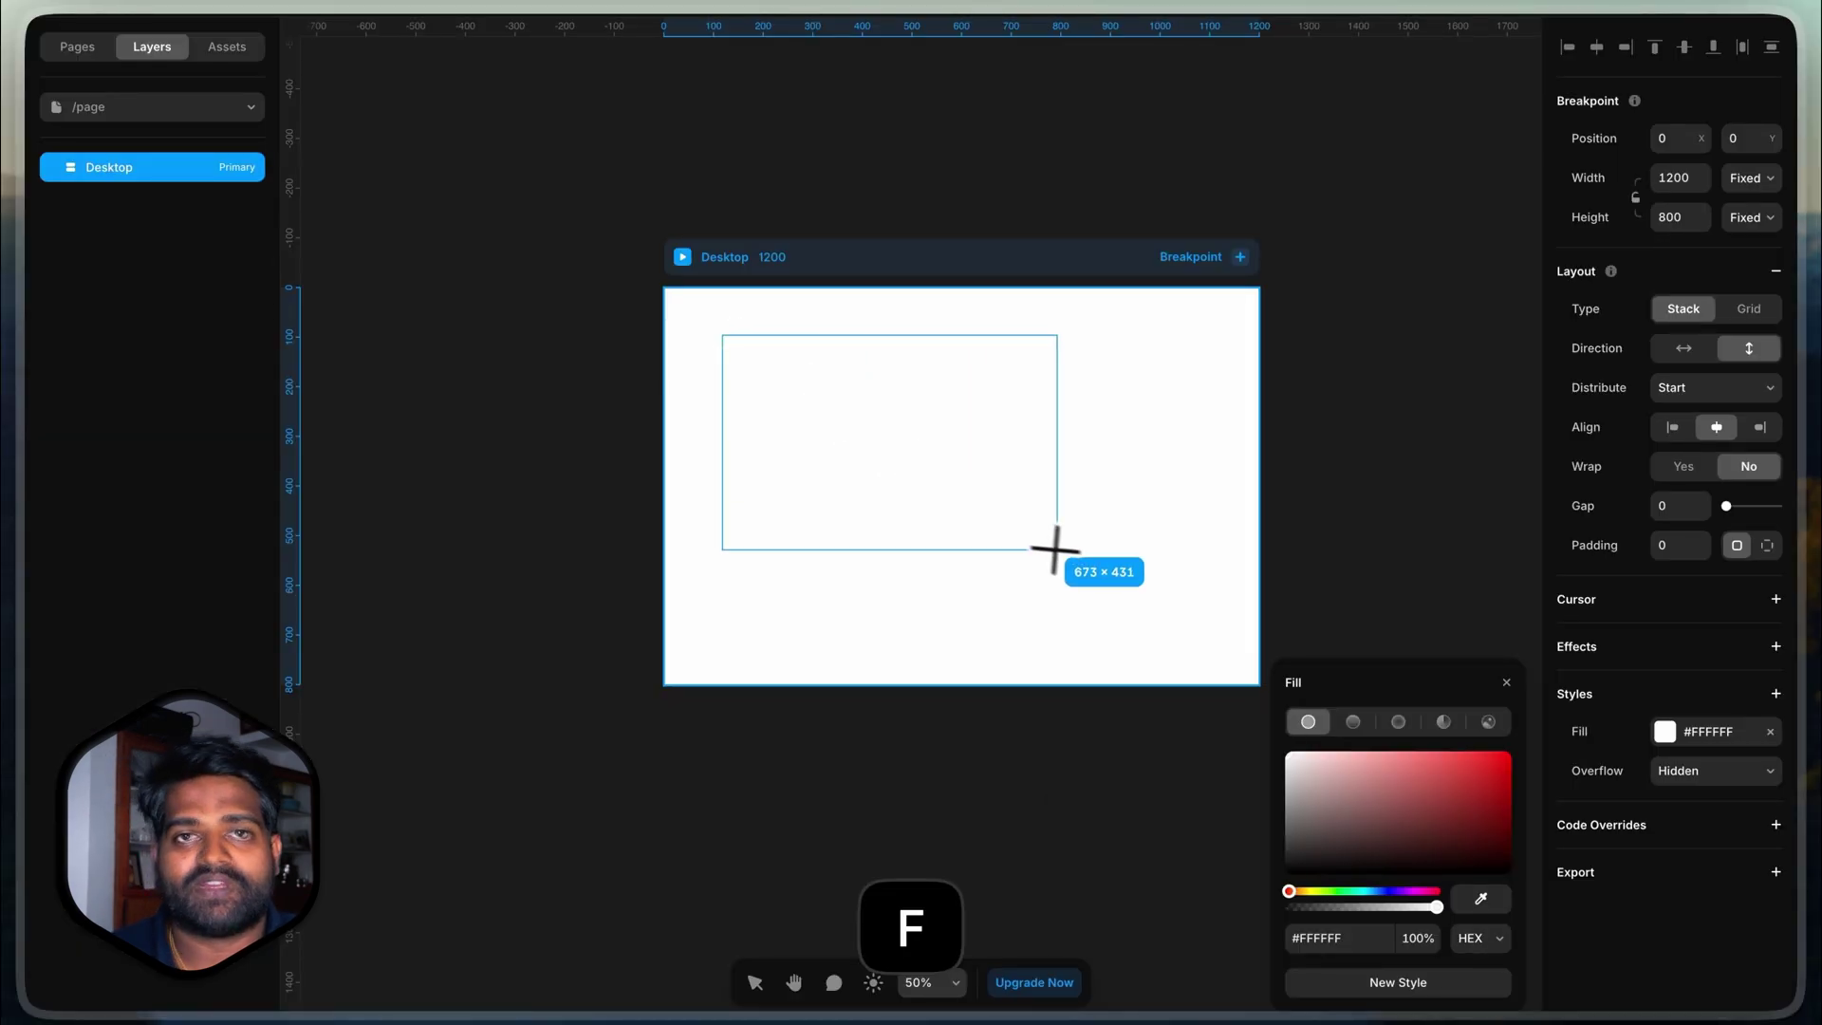
{"action": "left_click_drag", "start_coordinate": [1213, 596], "coordinate": [1222, 600]}
{"action": "left_click", "coordinate": [1673, 410]}
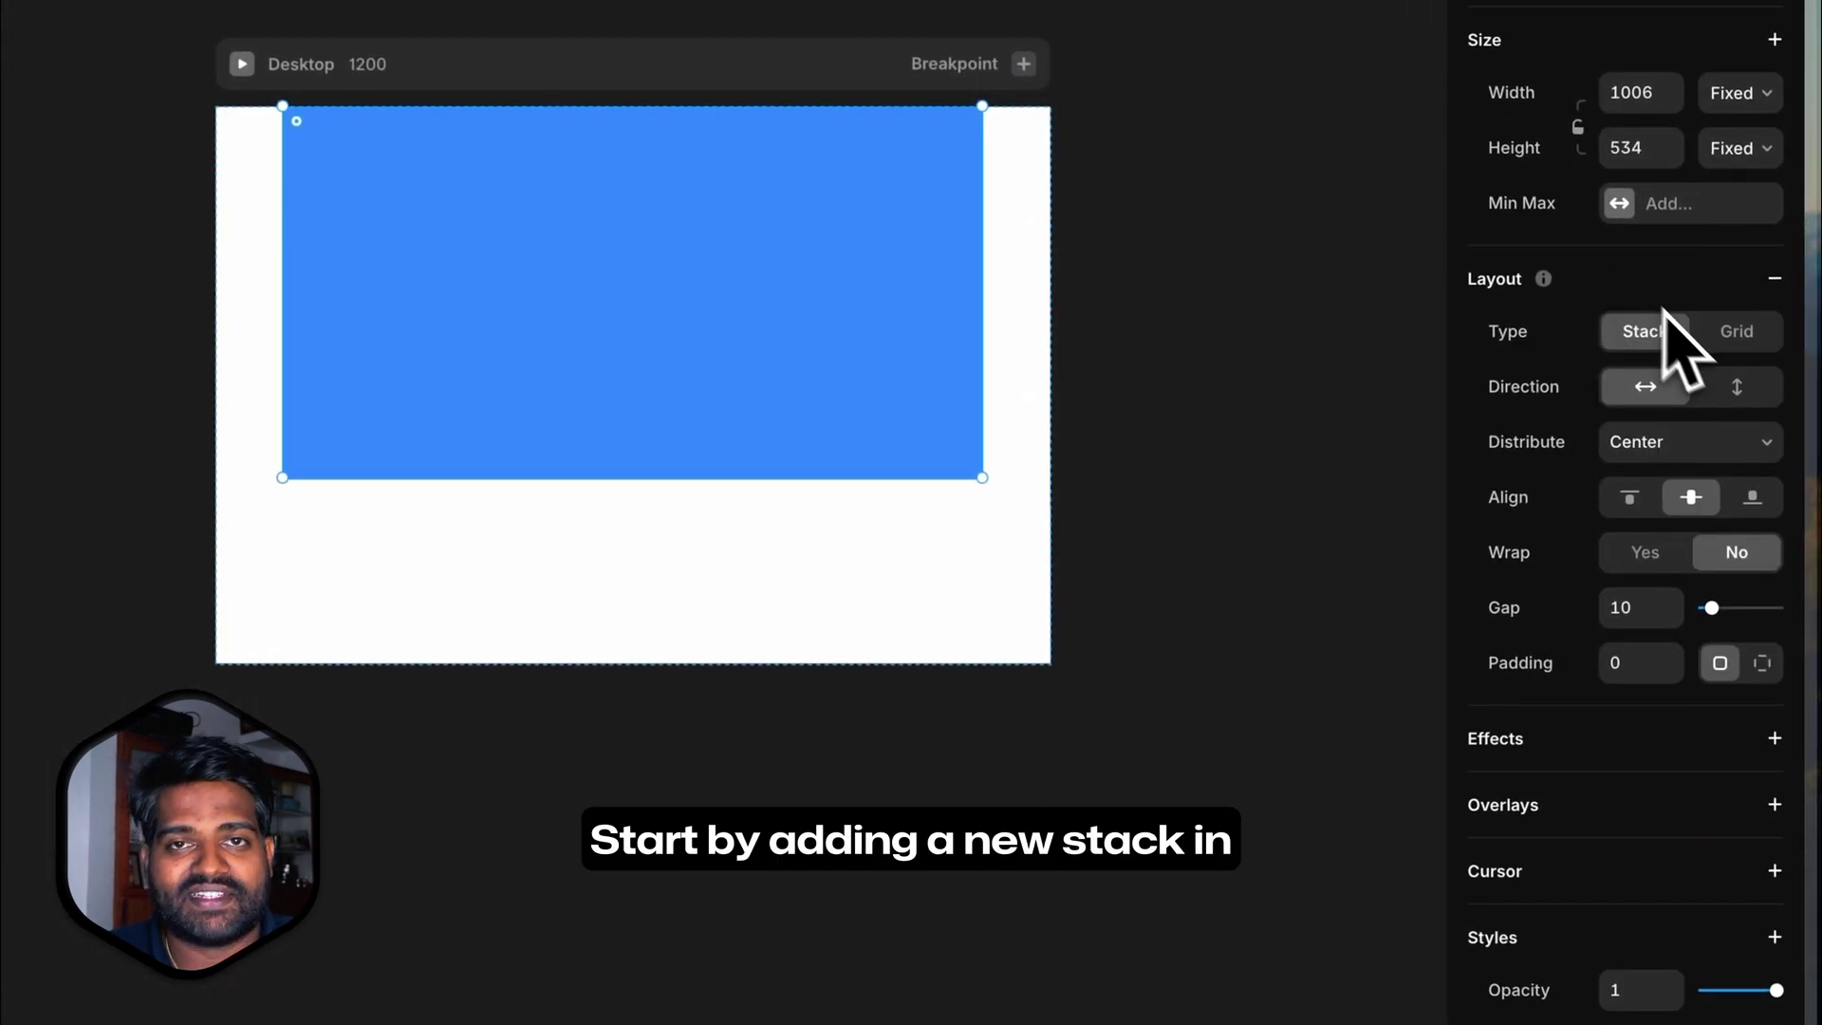
{"action": "left_click", "coordinate": [1735, 389]}
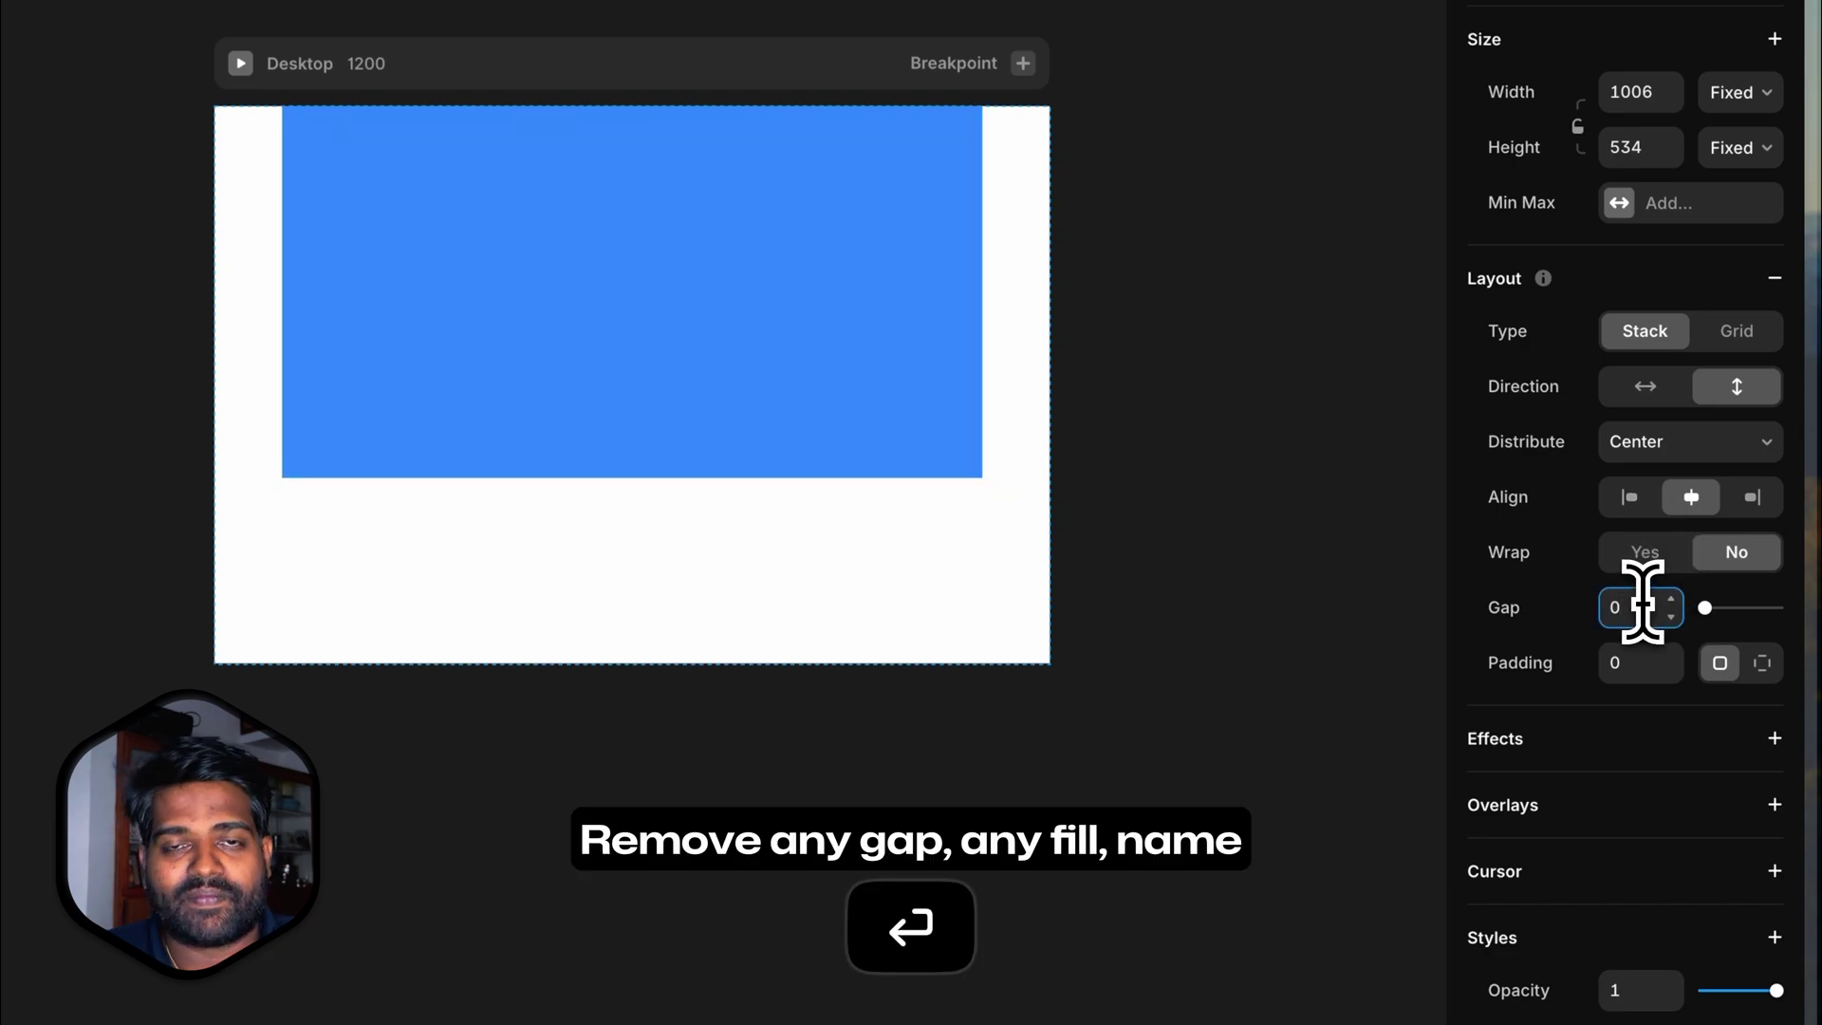
Step: Remove the new stack's blue fill and set its width to Fill
{"action": "scroll", "coordinate": [1764, 1007], "scroll_direction": "down", "scroll_amount": 5}
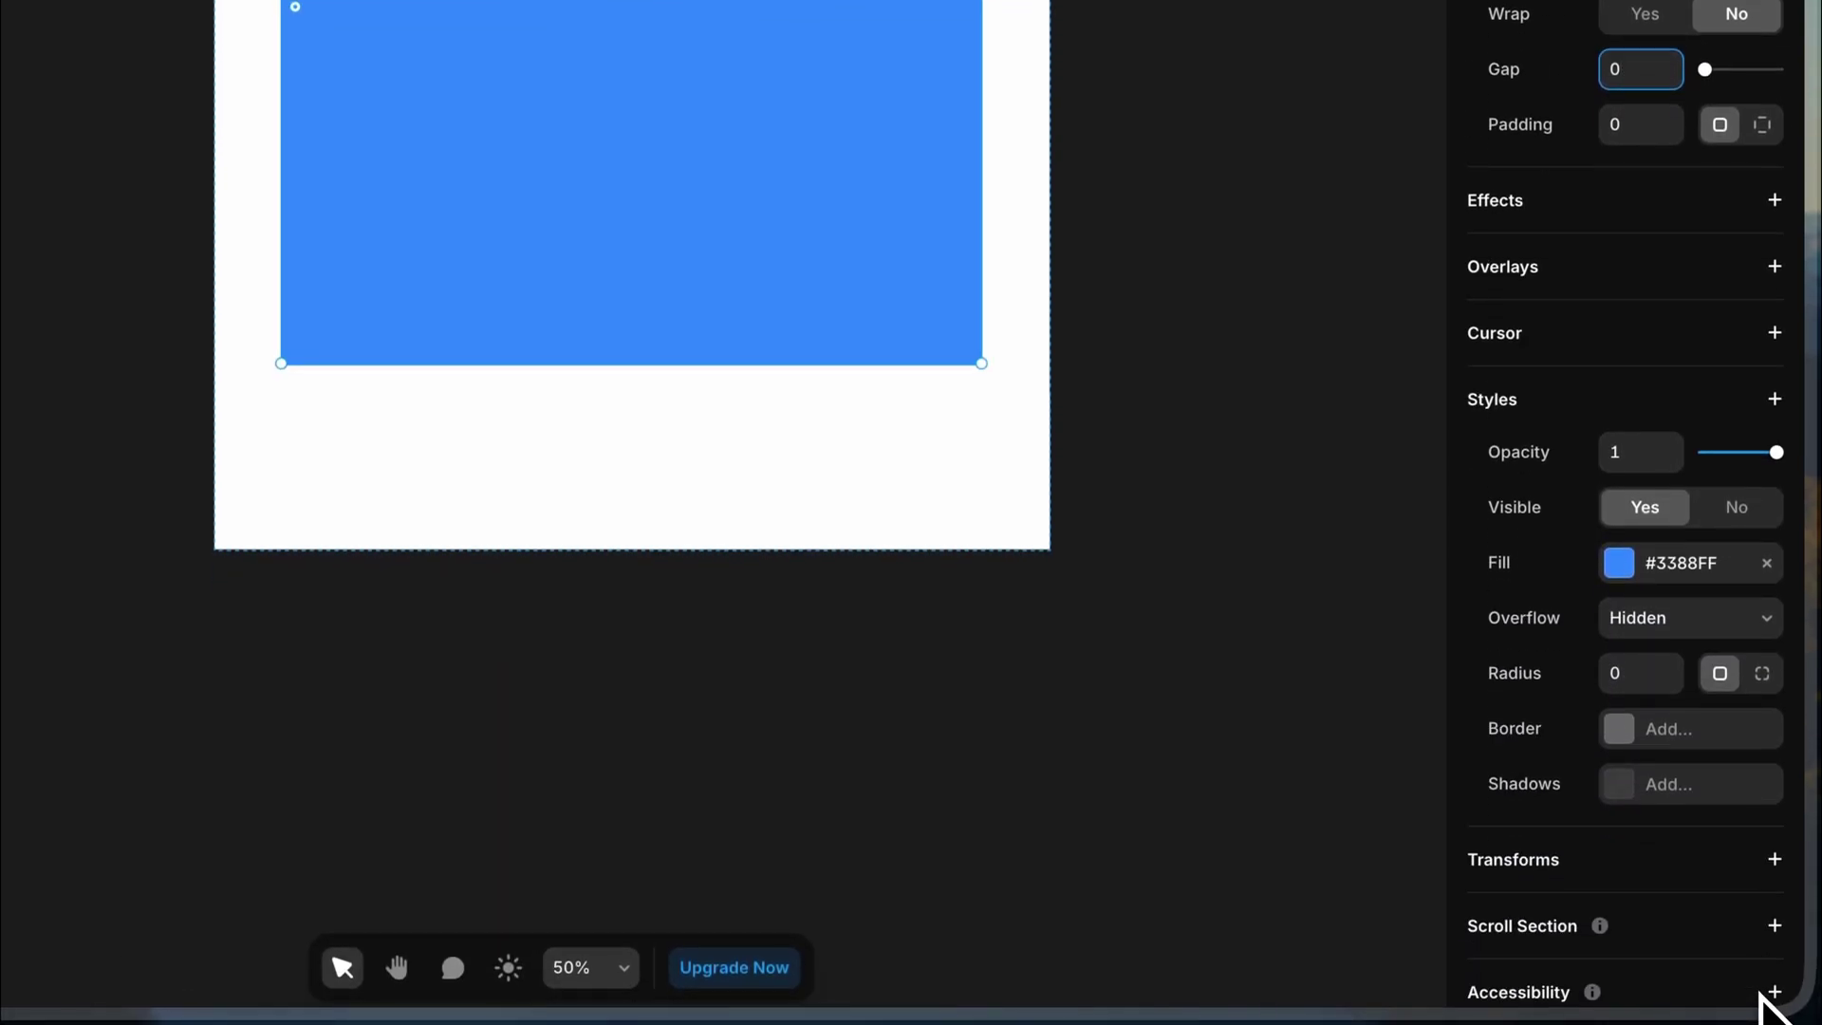
{"action": "left_click", "coordinate": [1767, 534]}
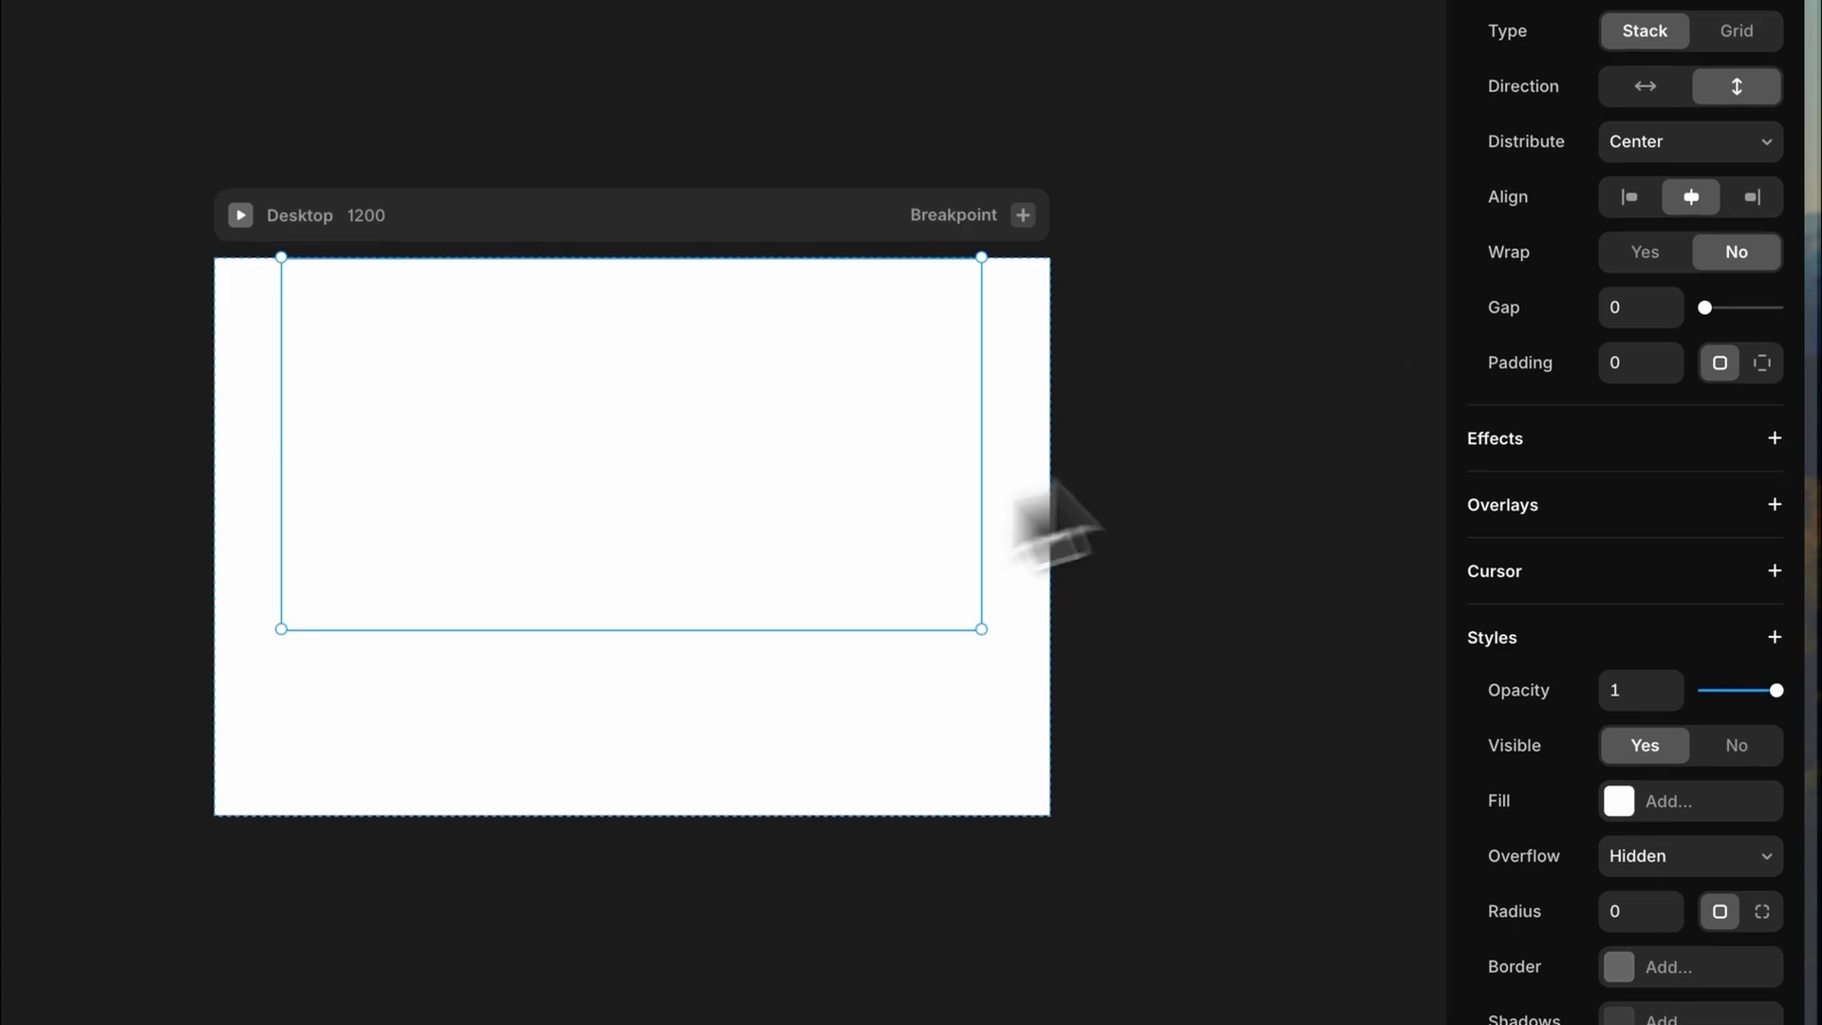
{"action": "scroll", "coordinate": [1691, 427], "scroll_direction": "up", "scroll_amount": 4}
{"action": "left_click", "coordinate": [1742, 324]}
{"action": "left_click", "coordinate": [1757, 352]}
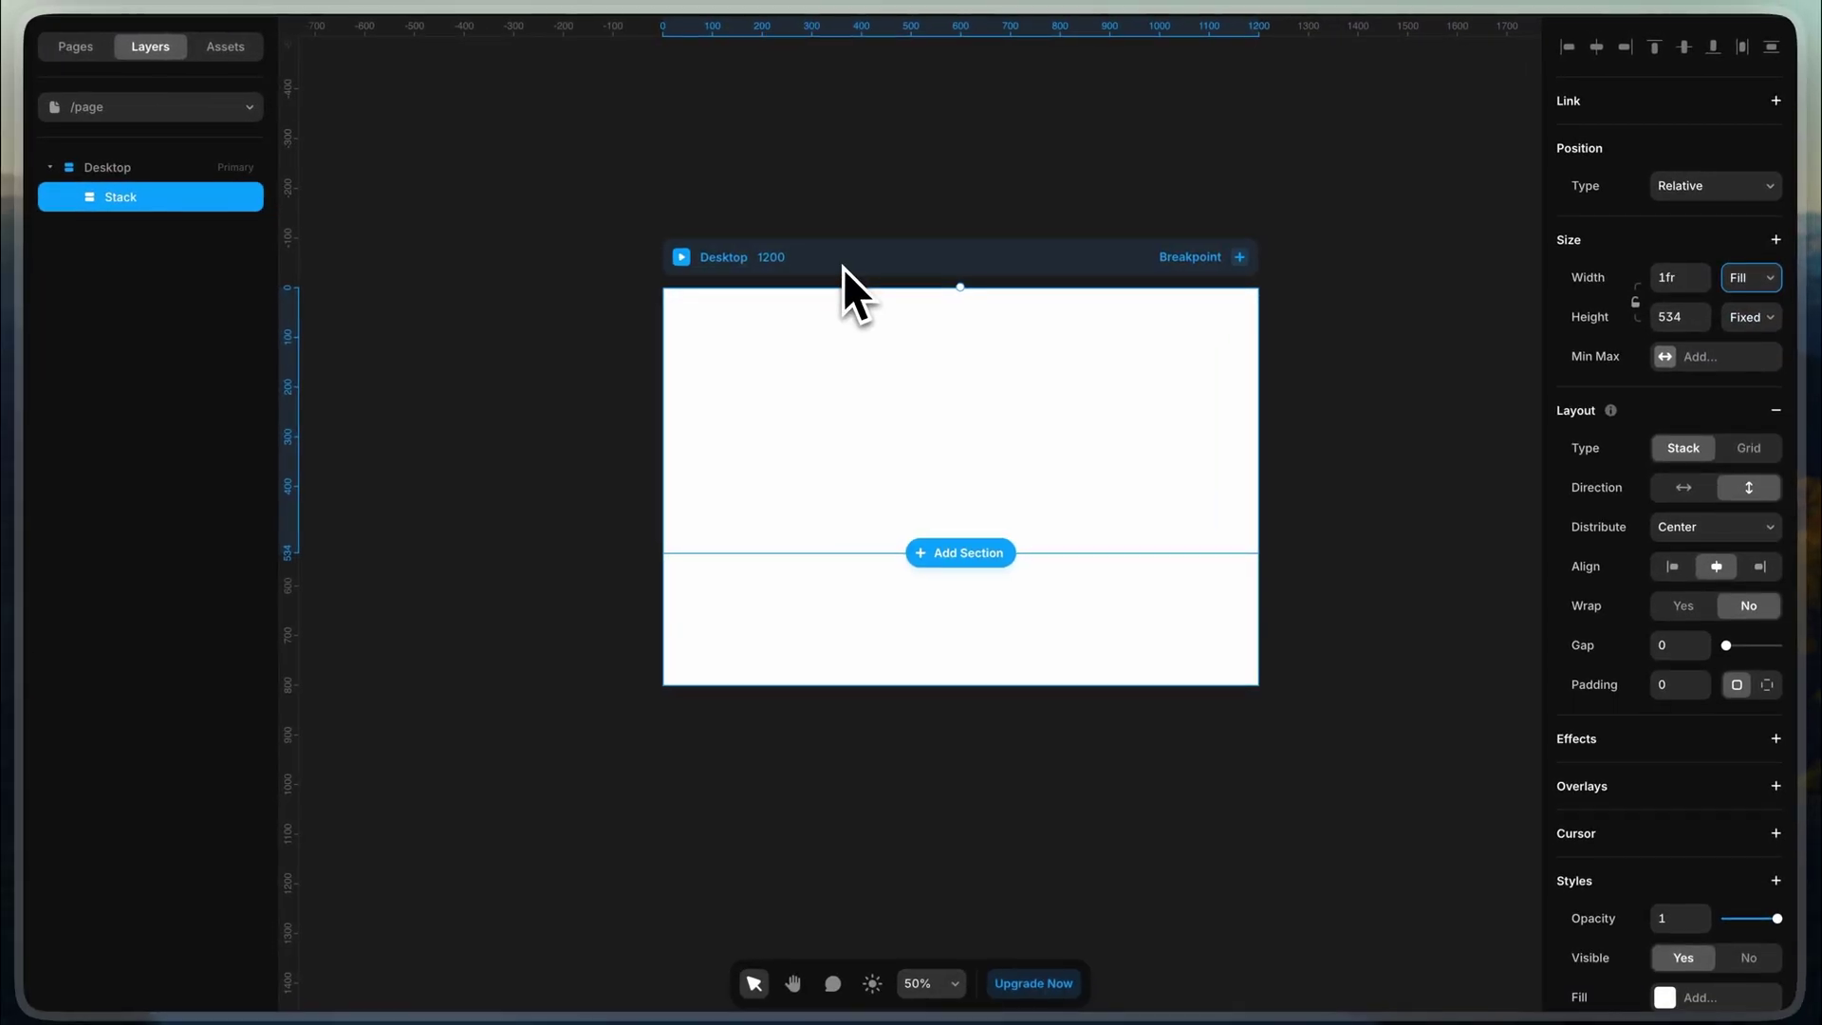
Step: Rename the stack inside Desktop as Main Container
{"action": "key", "text": "super+z"}
{"action": "double_click", "coordinate": [146, 204]}
{"action": "type", "text": "Main Container"}
{"action": "key", "text": "Return"}
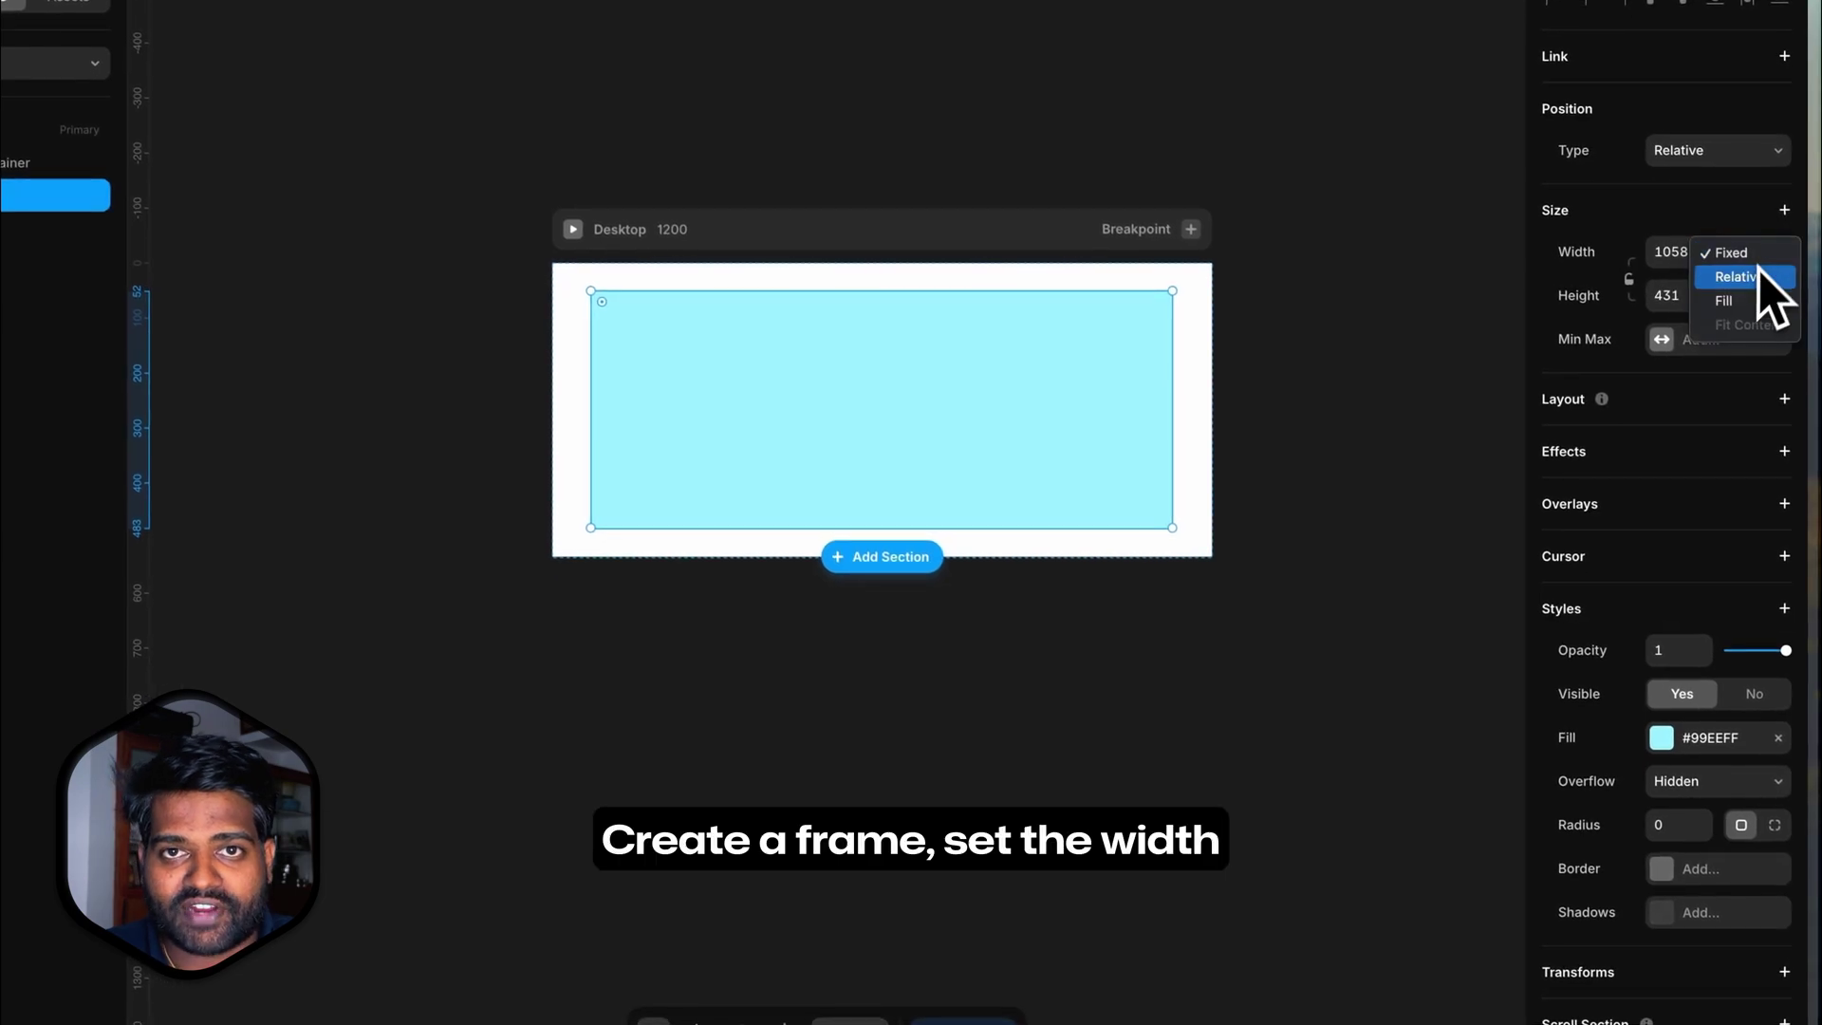
Step: Set the inner frame's width to Fill and its height to Viewport, and remove its light blue fill
{"action": "left_click", "coordinate": [1752, 298]}
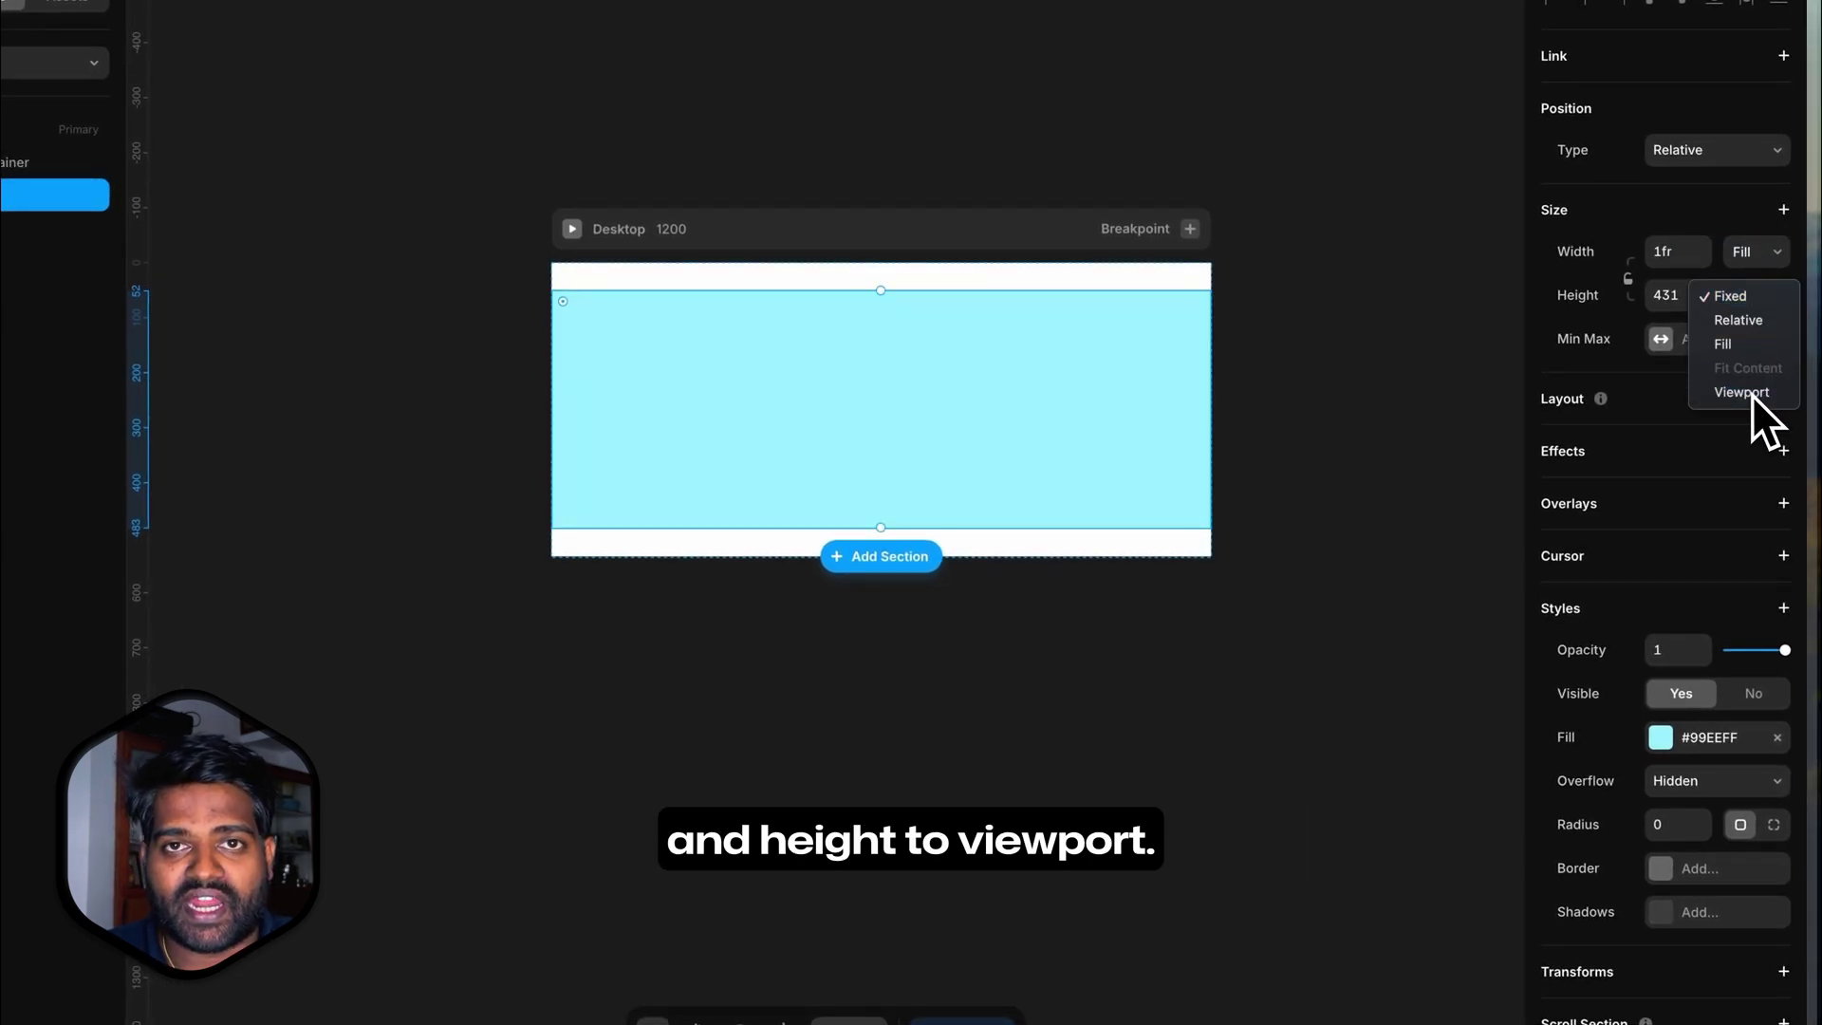
{"action": "left_click", "coordinate": [1779, 738]}
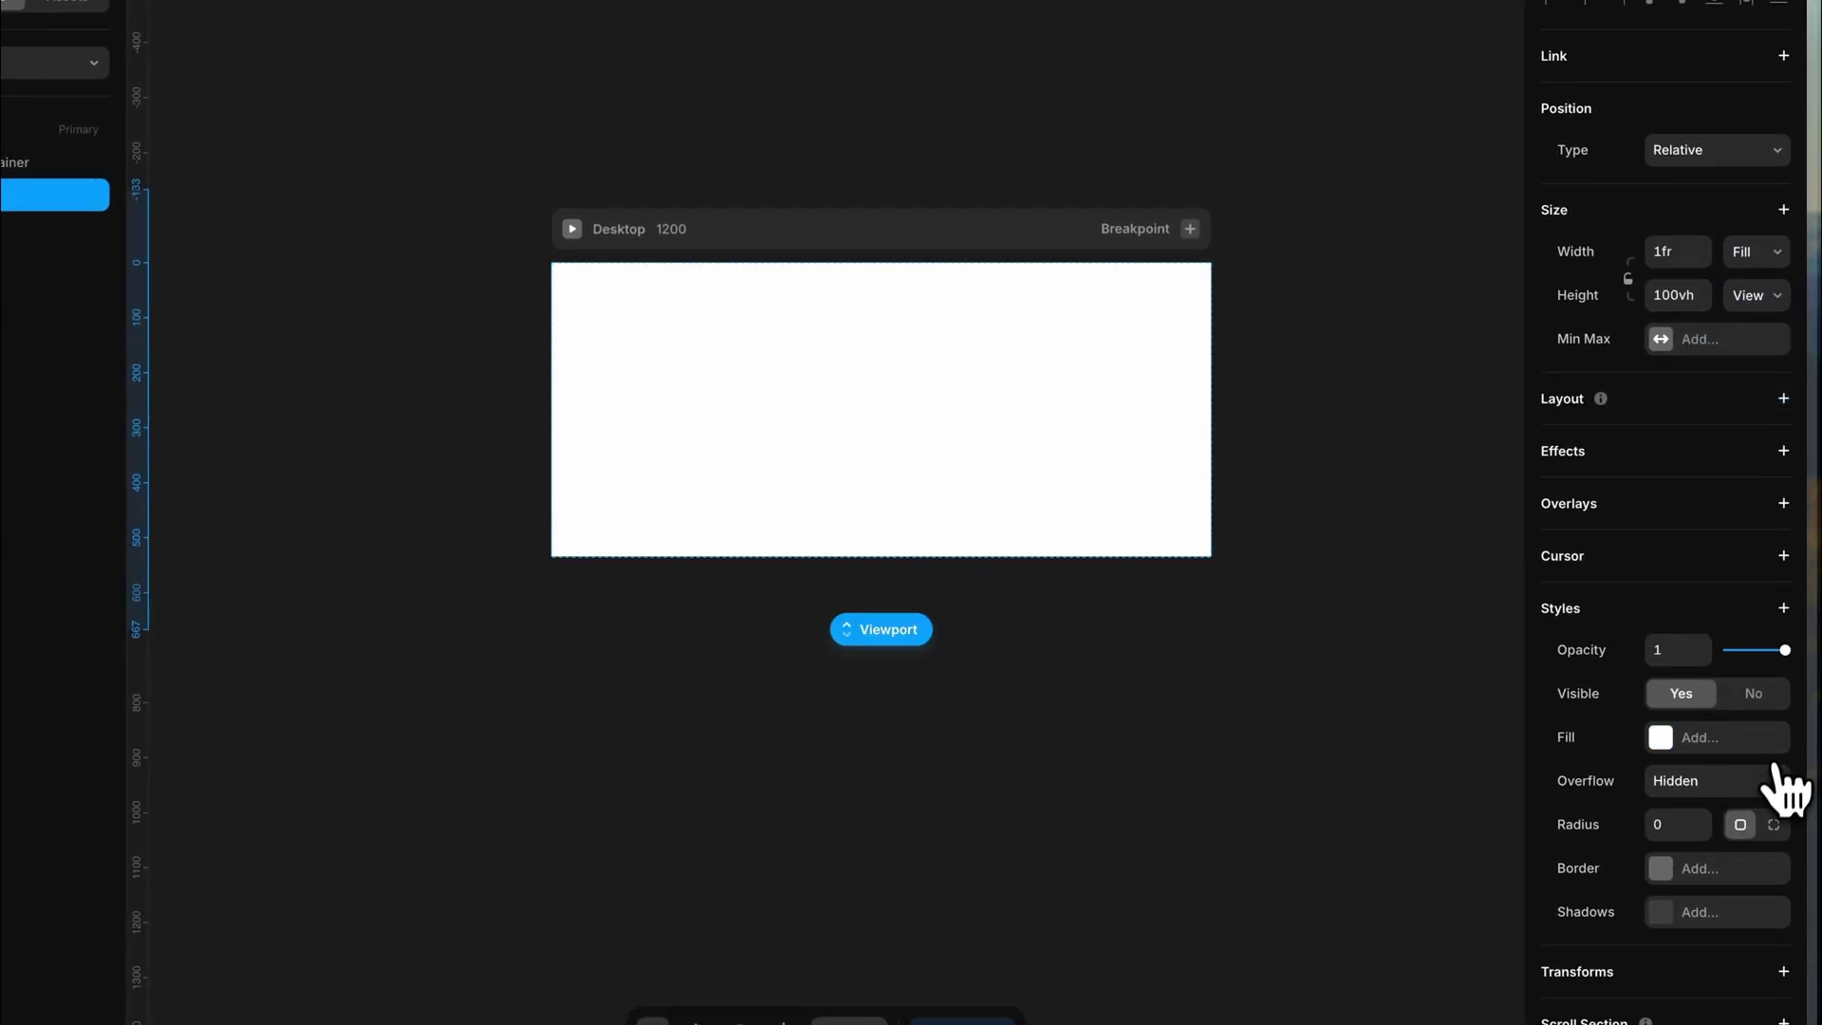
Step: Set the height of Main Container to Fit Content
{"action": "left_click", "coordinate": [29, 163]}
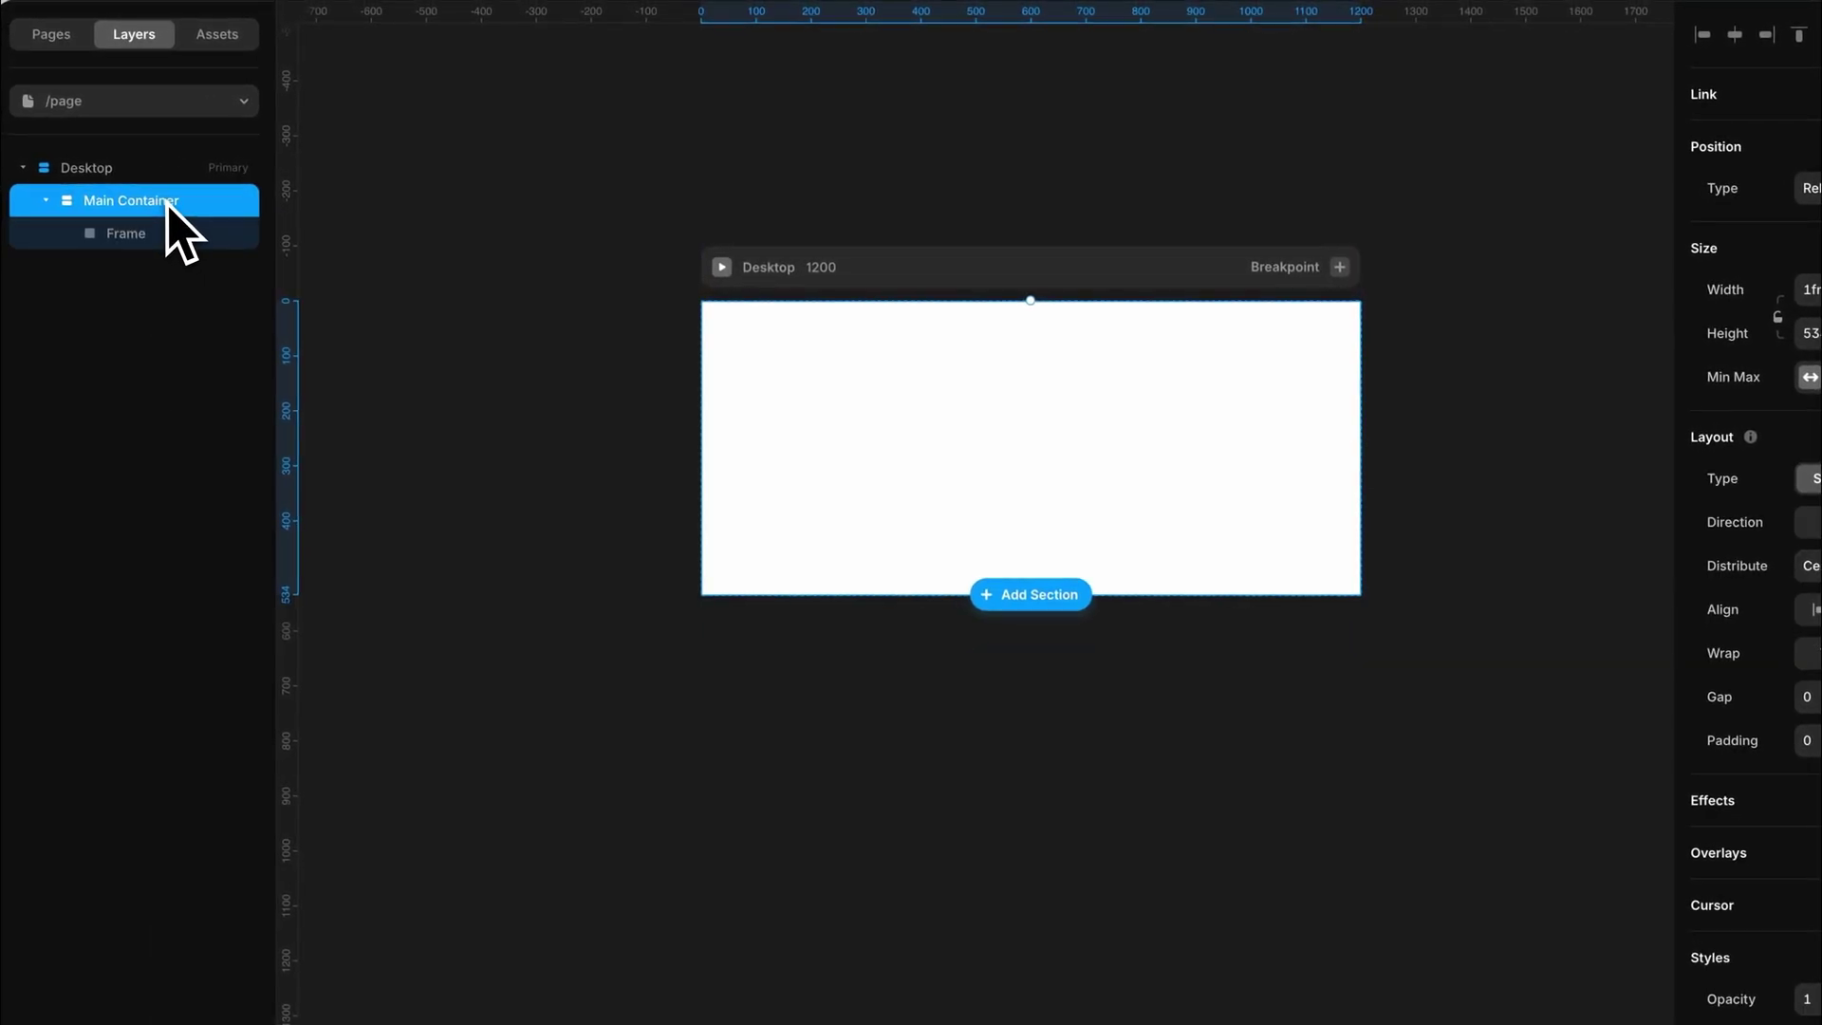
{"action": "left_click", "coordinate": [1794, 336]}
{"action": "left_click", "coordinate": [1808, 407]}
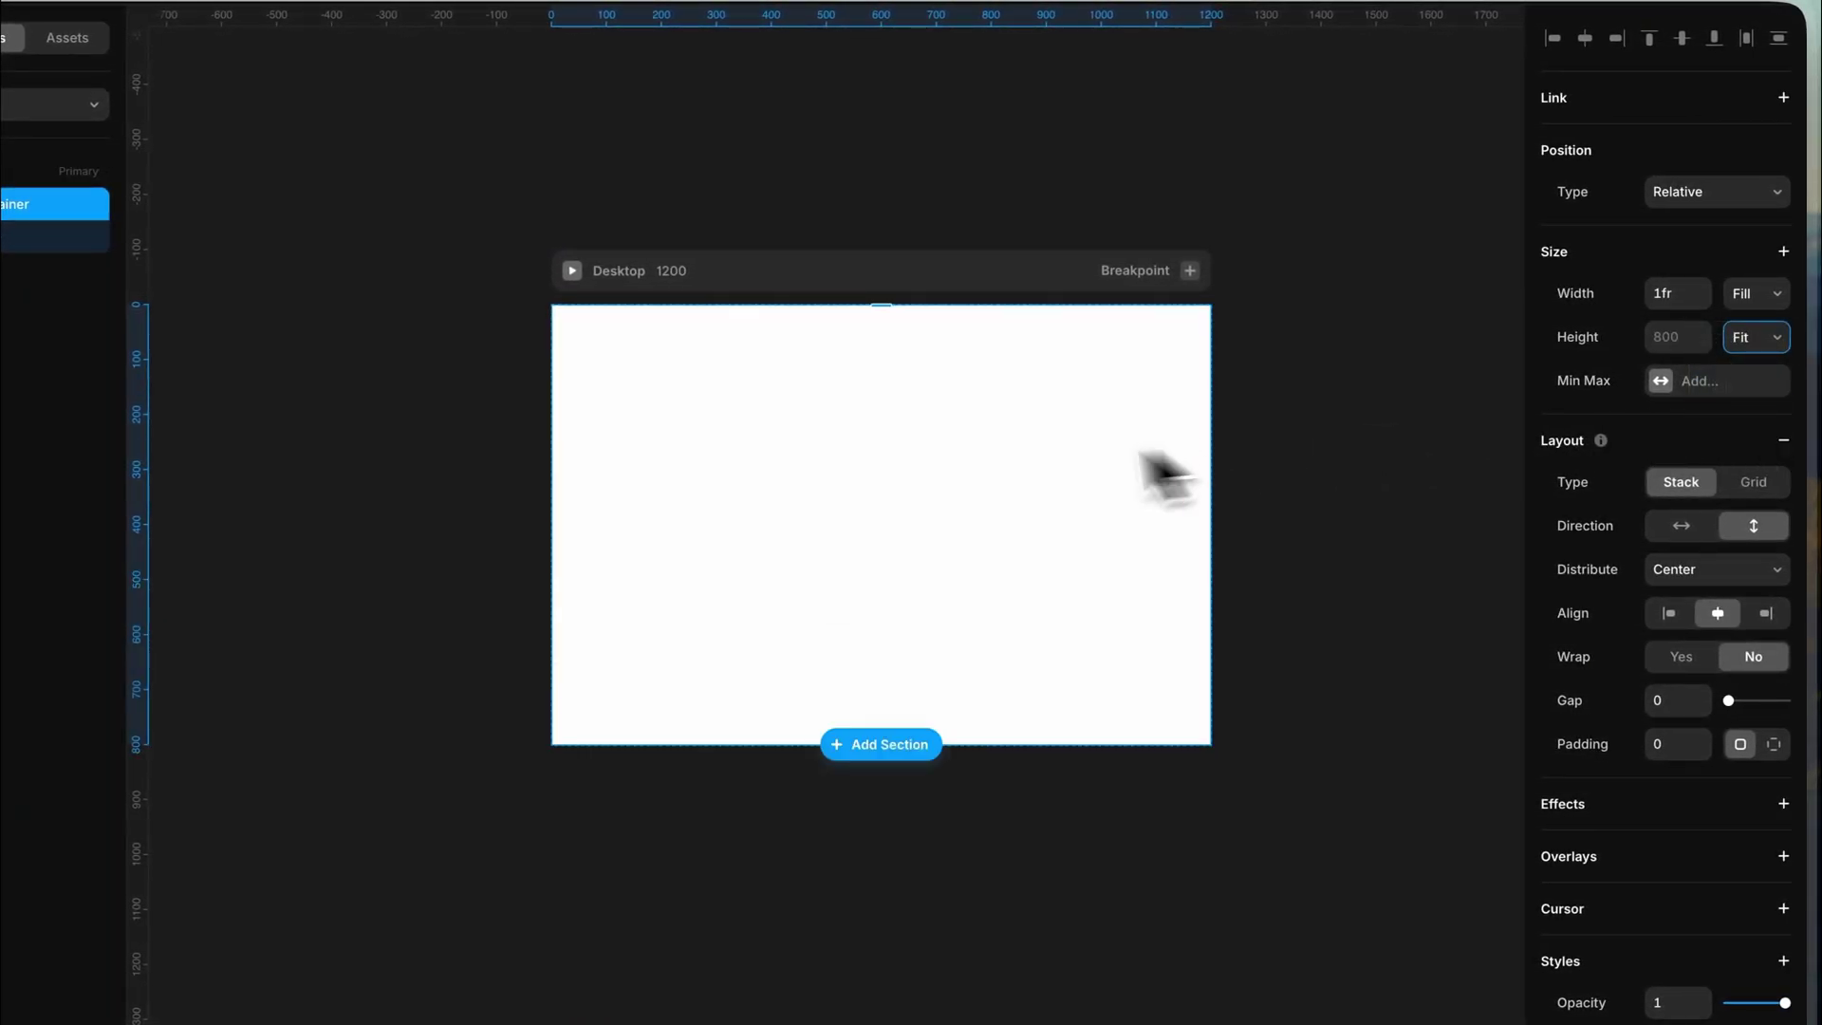
Step: Rename the frame inside Main Container as Sticky Section and give it a stack layout
{"action": "left_click", "coordinate": [38, 246]}
{"action": "double_click", "coordinate": [25, 247]}
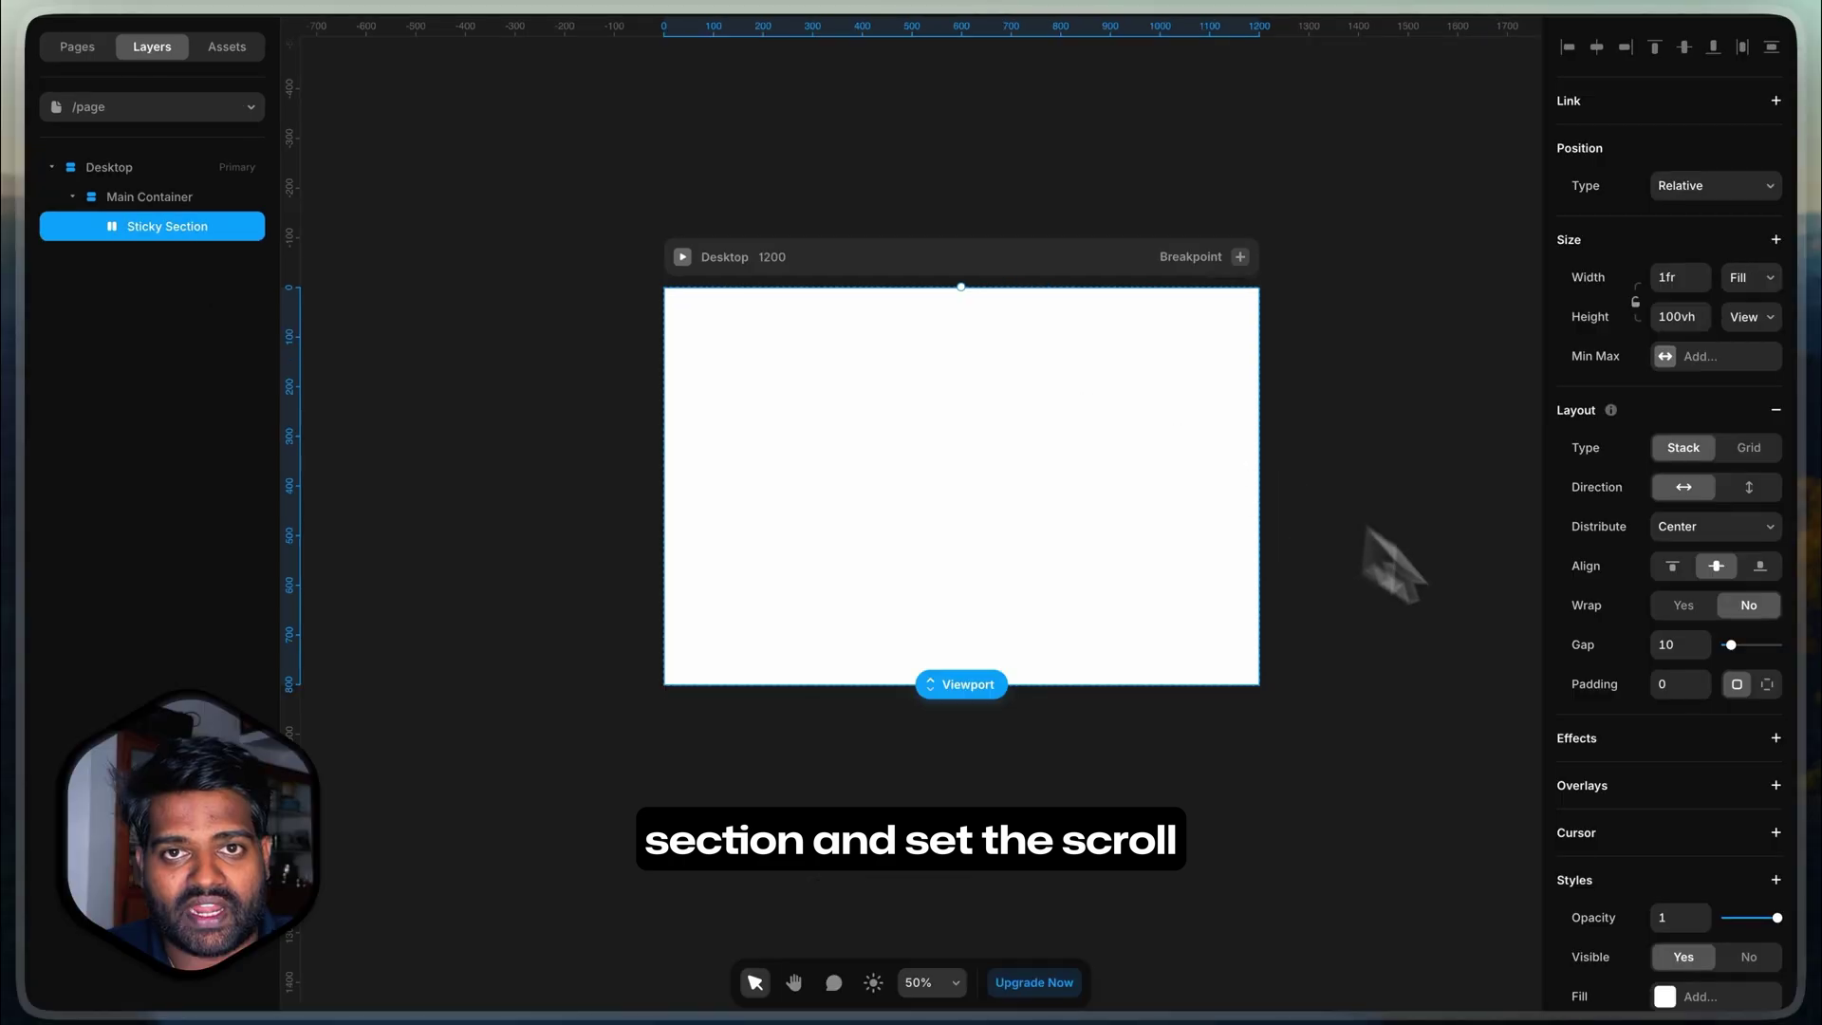
{"action": "scroll", "coordinate": [1604, 759], "scroll_direction": "down", "scroll_amount": 5}
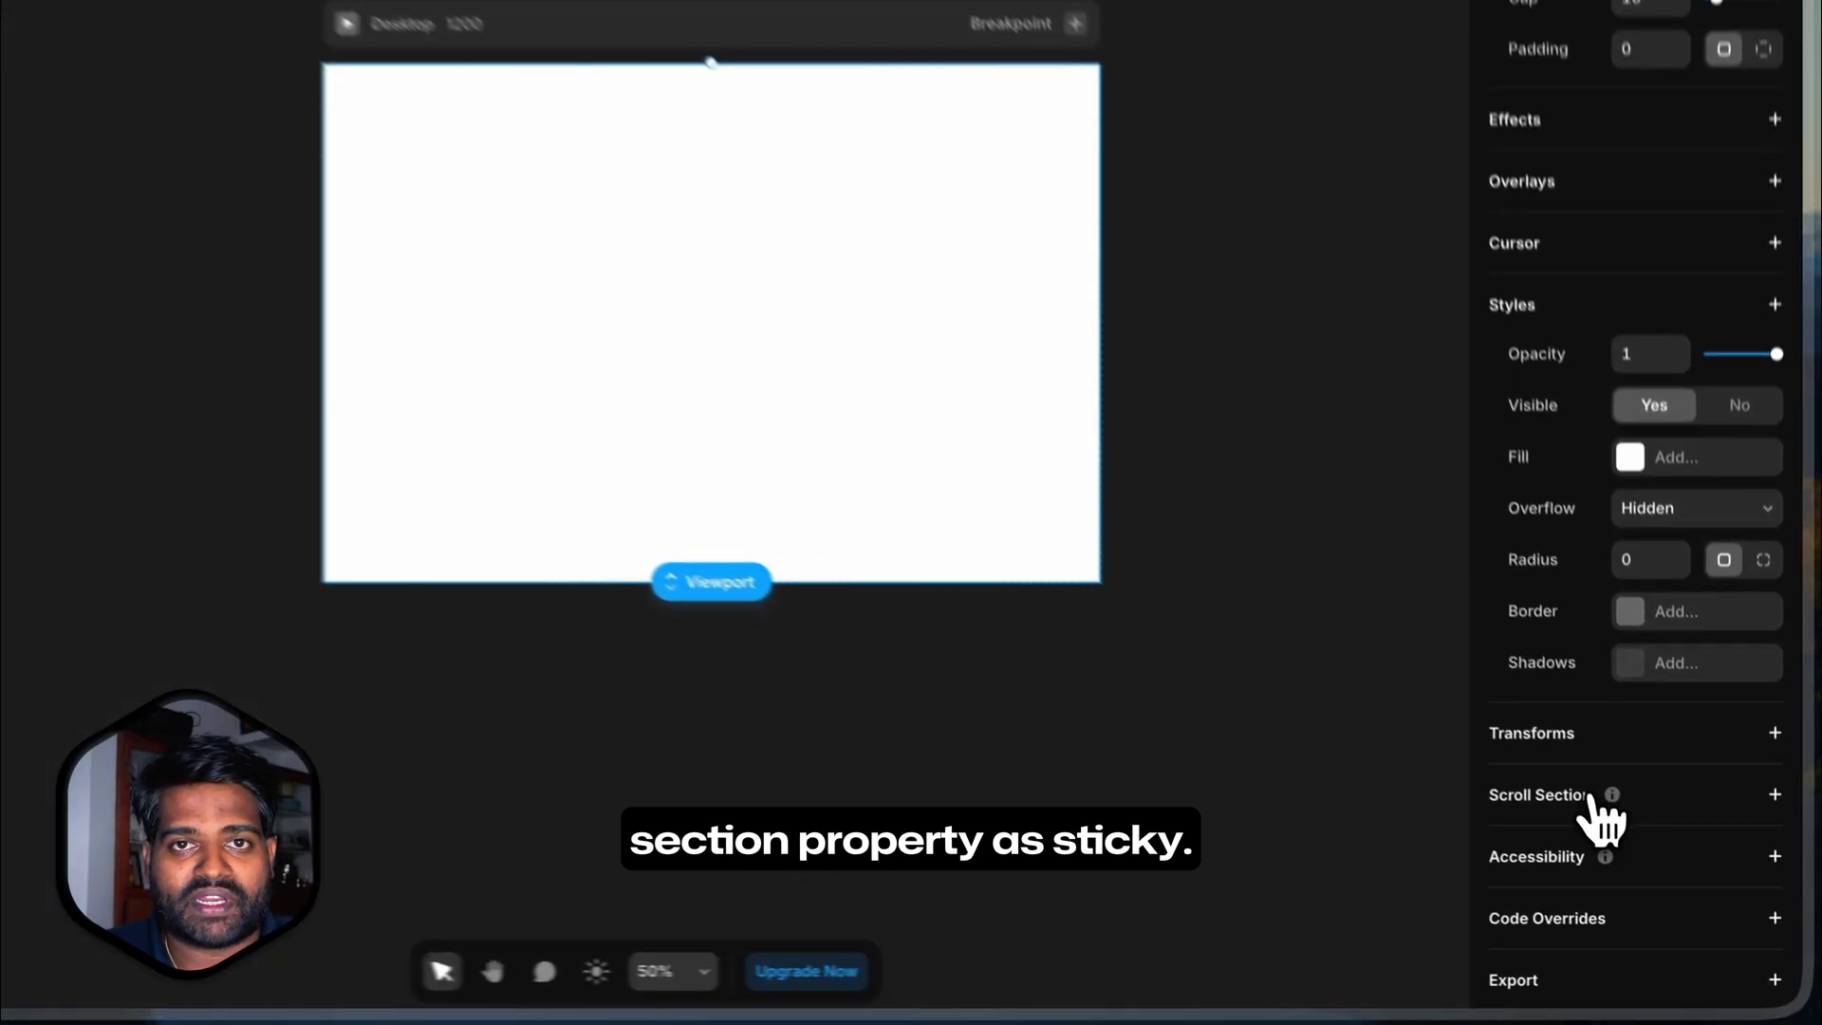
Step: Add a scroll section named sticky to Sticky Section
{"action": "left_click", "coordinate": [1595, 799]}
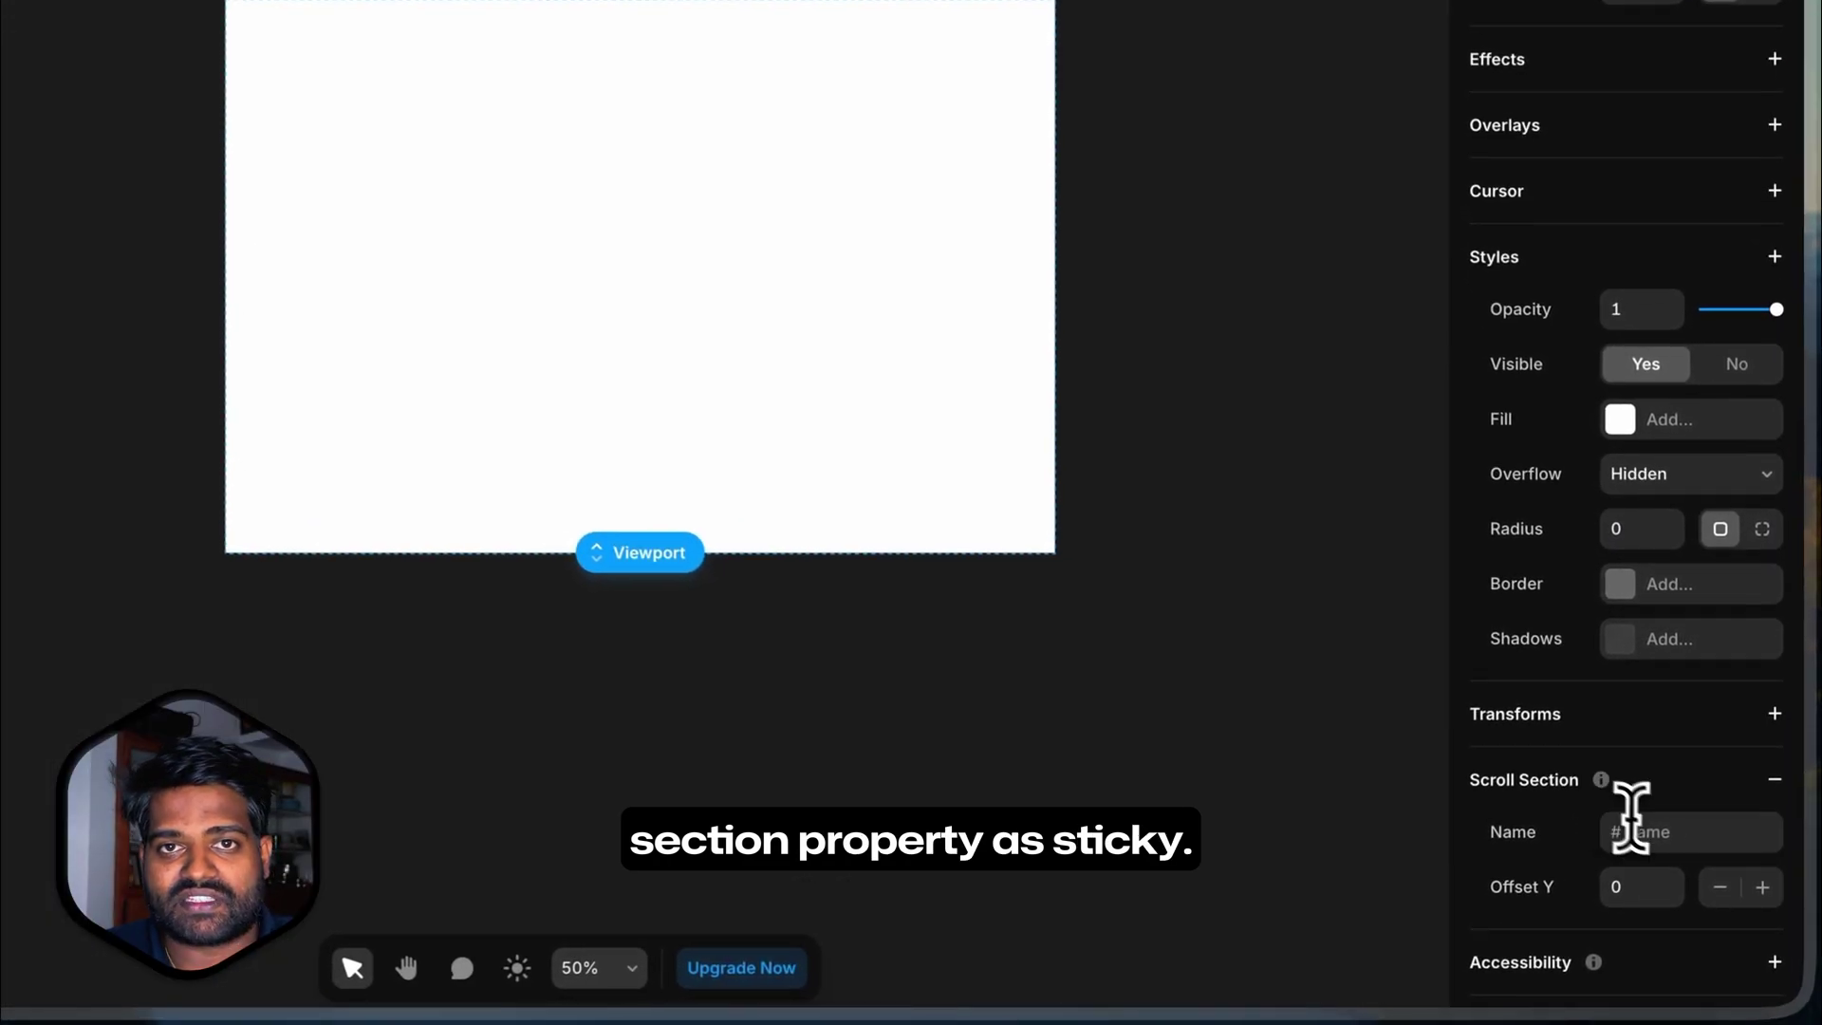
{"action": "left_click", "coordinate": [1638, 826]}
{"action": "type", "text": "sticky"}
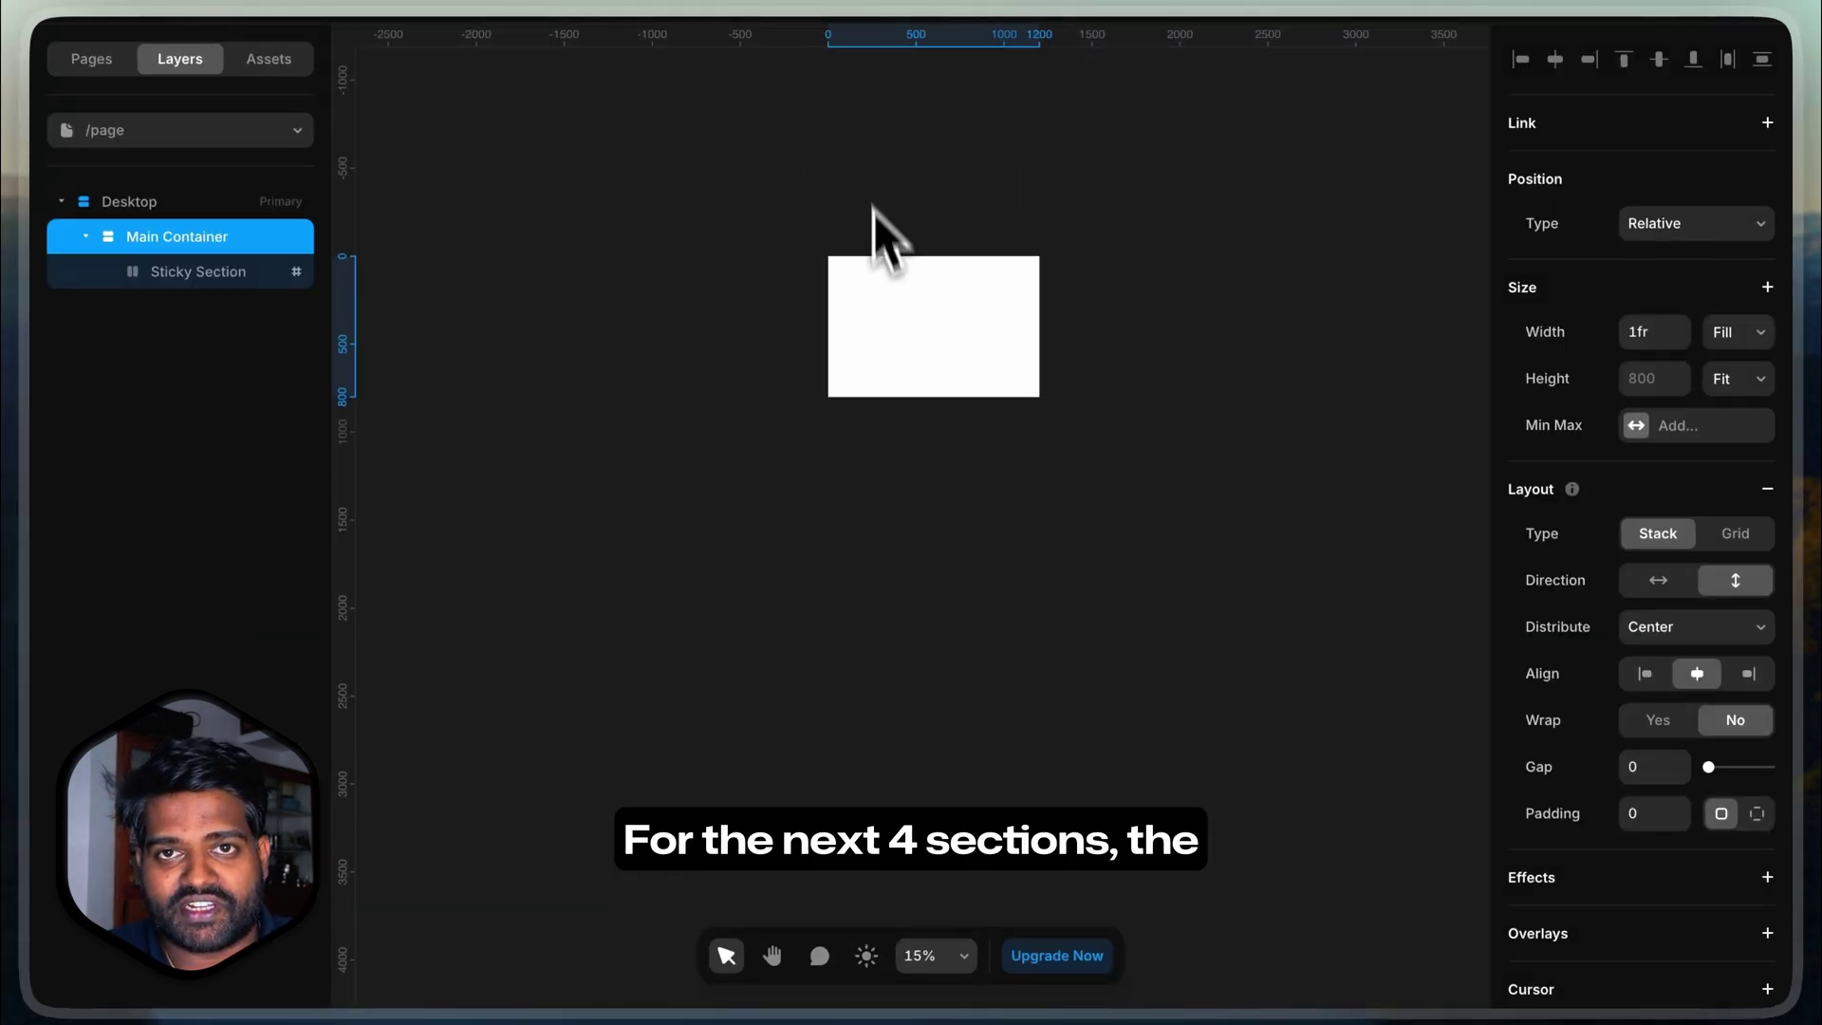
Step: Draw a new frame about 860 × 550 px inside Main Container
{"action": "double_click", "coordinate": [902, 323]}
{"action": "scroll", "coordinate": [902, 322], "scroll_direction": "up", "scroll_amount": 5}
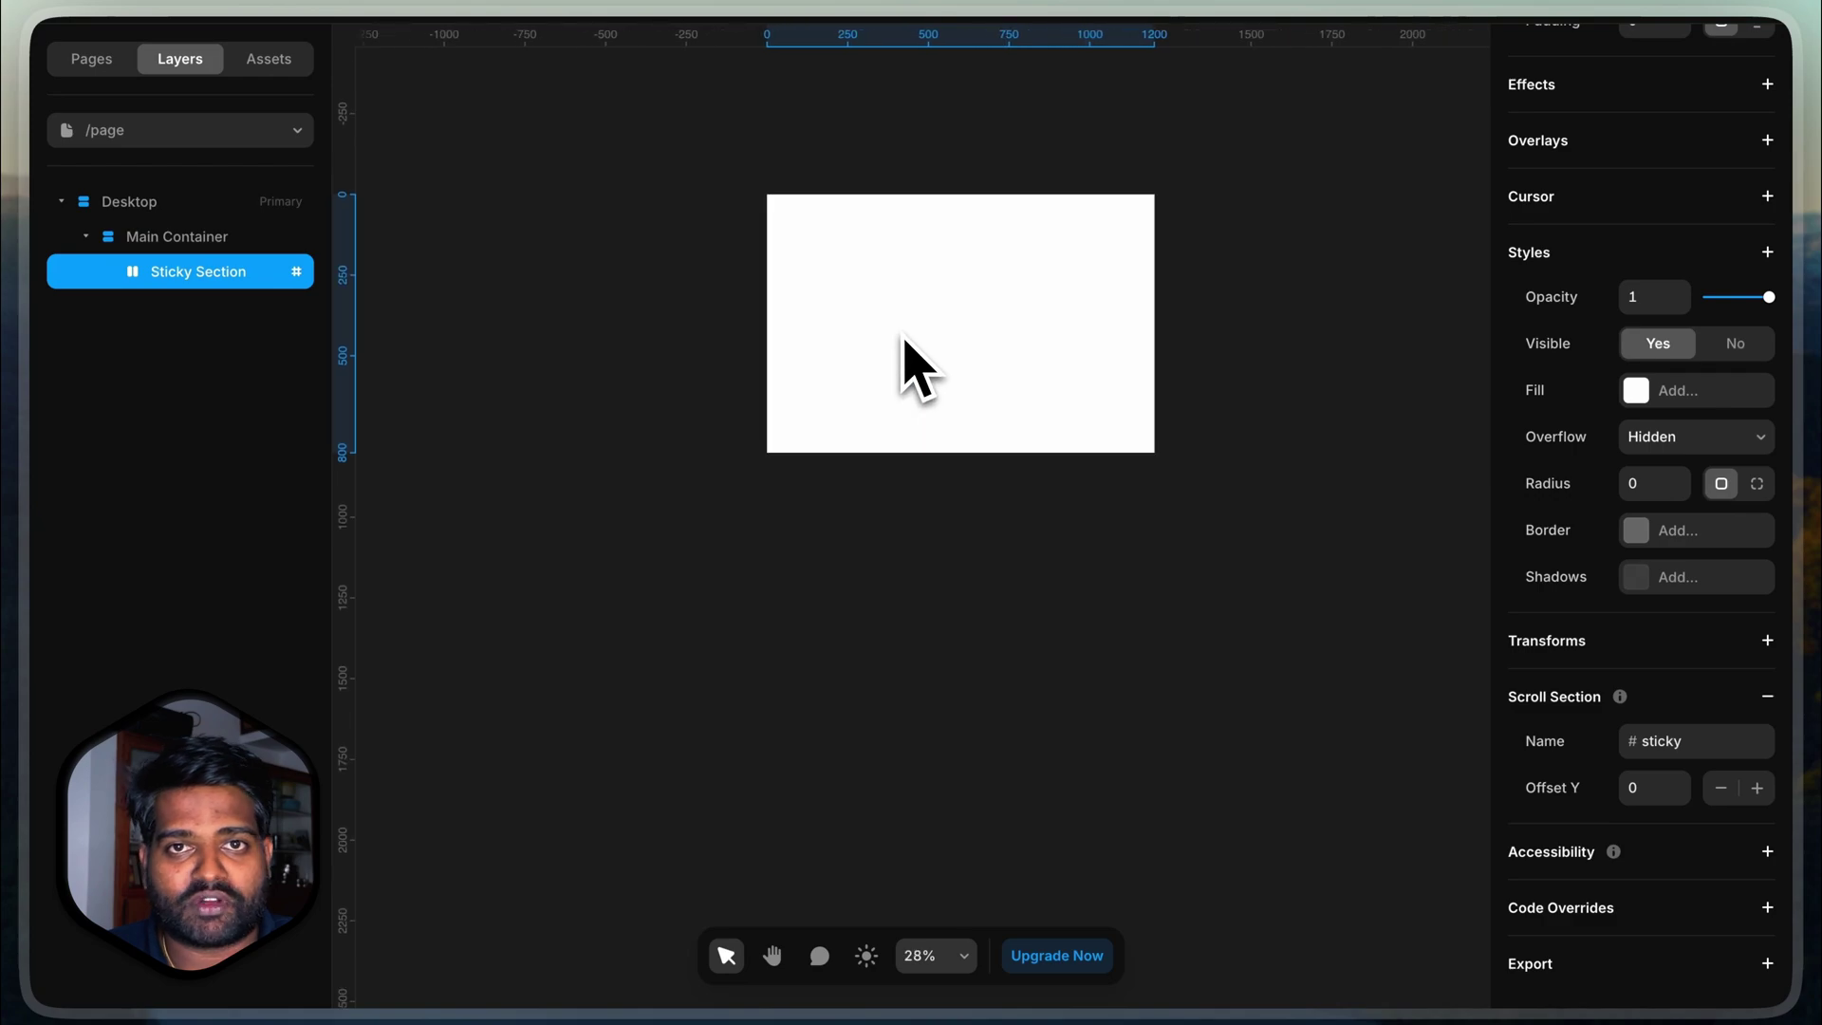
{"action": "key", "text": "f"}
{"action": "key", "text": "Escape"}
{"action": "left_click", "coordinate": [228, 237]}
{"action": "key", "text": "f"}
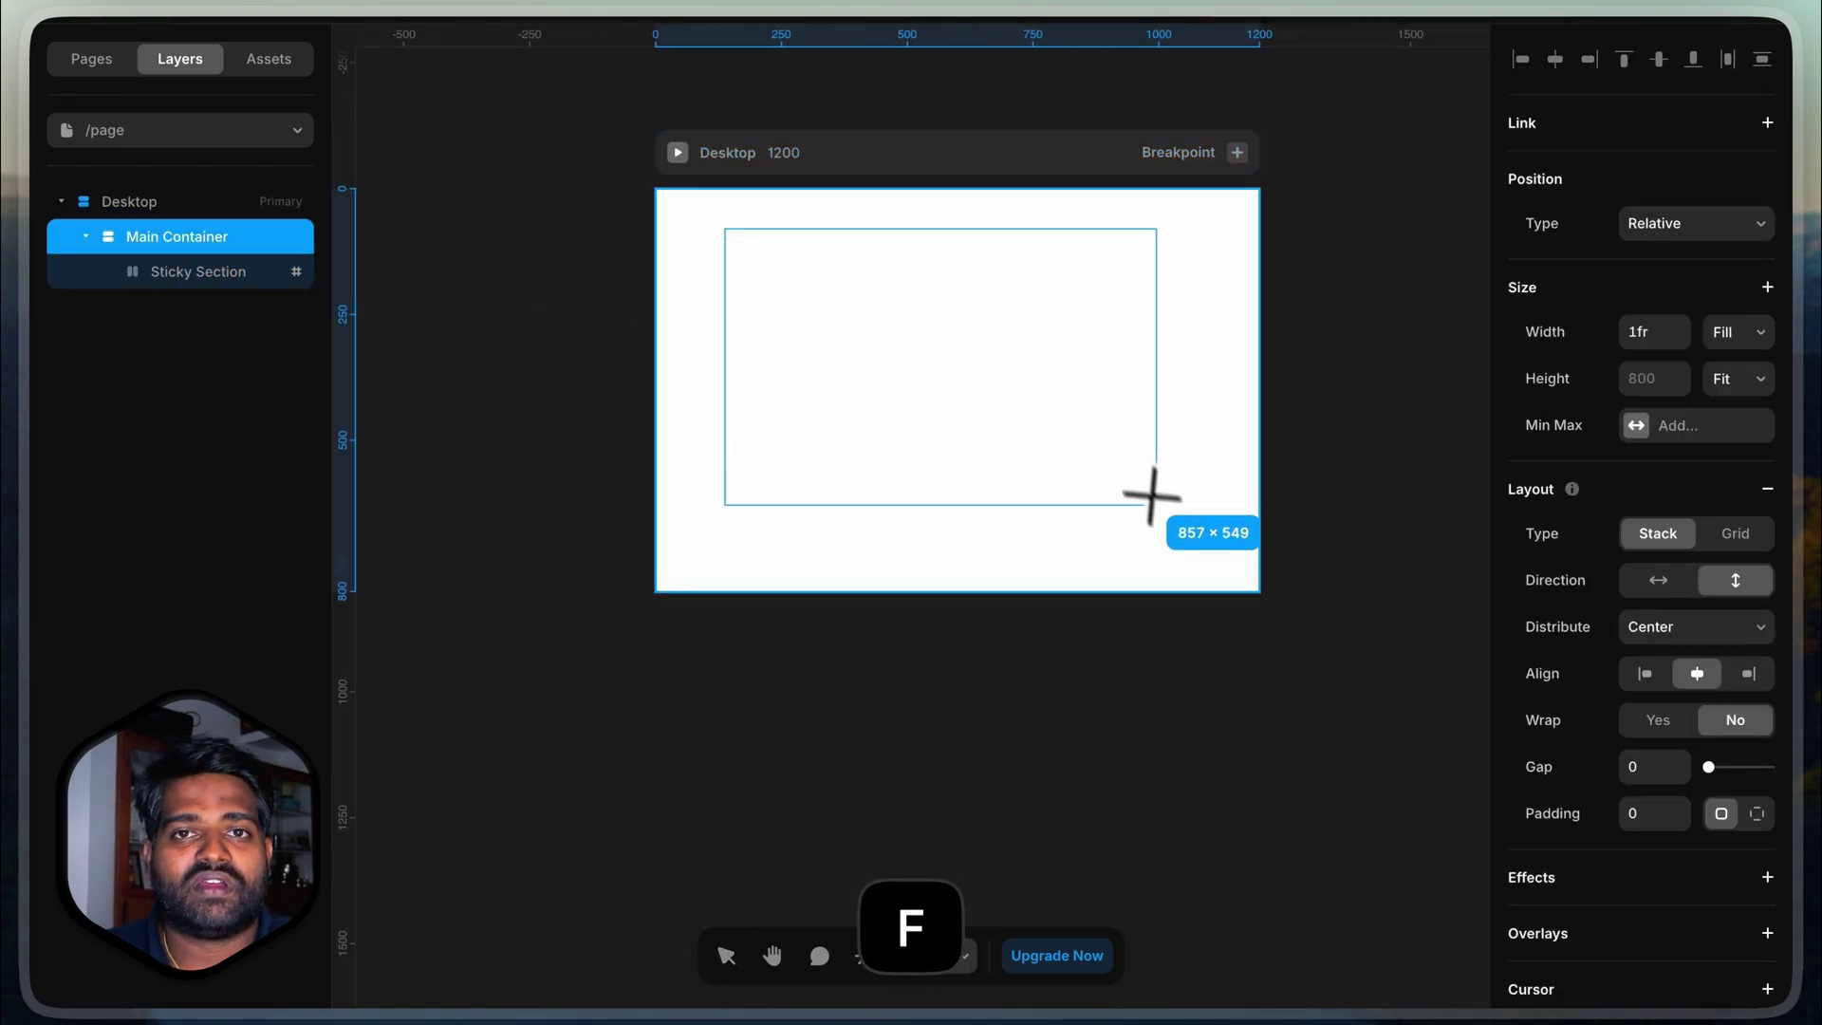
{"action": "left_click_drag", "start_coordinate": [1151, 495], "coordinate": [1165, 510]}
Step: Place the new frame below Sticky Section with its width set to Fill and its height to Viewport
{"action": "left_click_drag", "start_coordinate": [233, 251], "coordinate": [254, 321]}
{"action": "left_click", "coordinate": [1737, 378]}
{"action": "left_click", "coordinate": [1737, 590]}
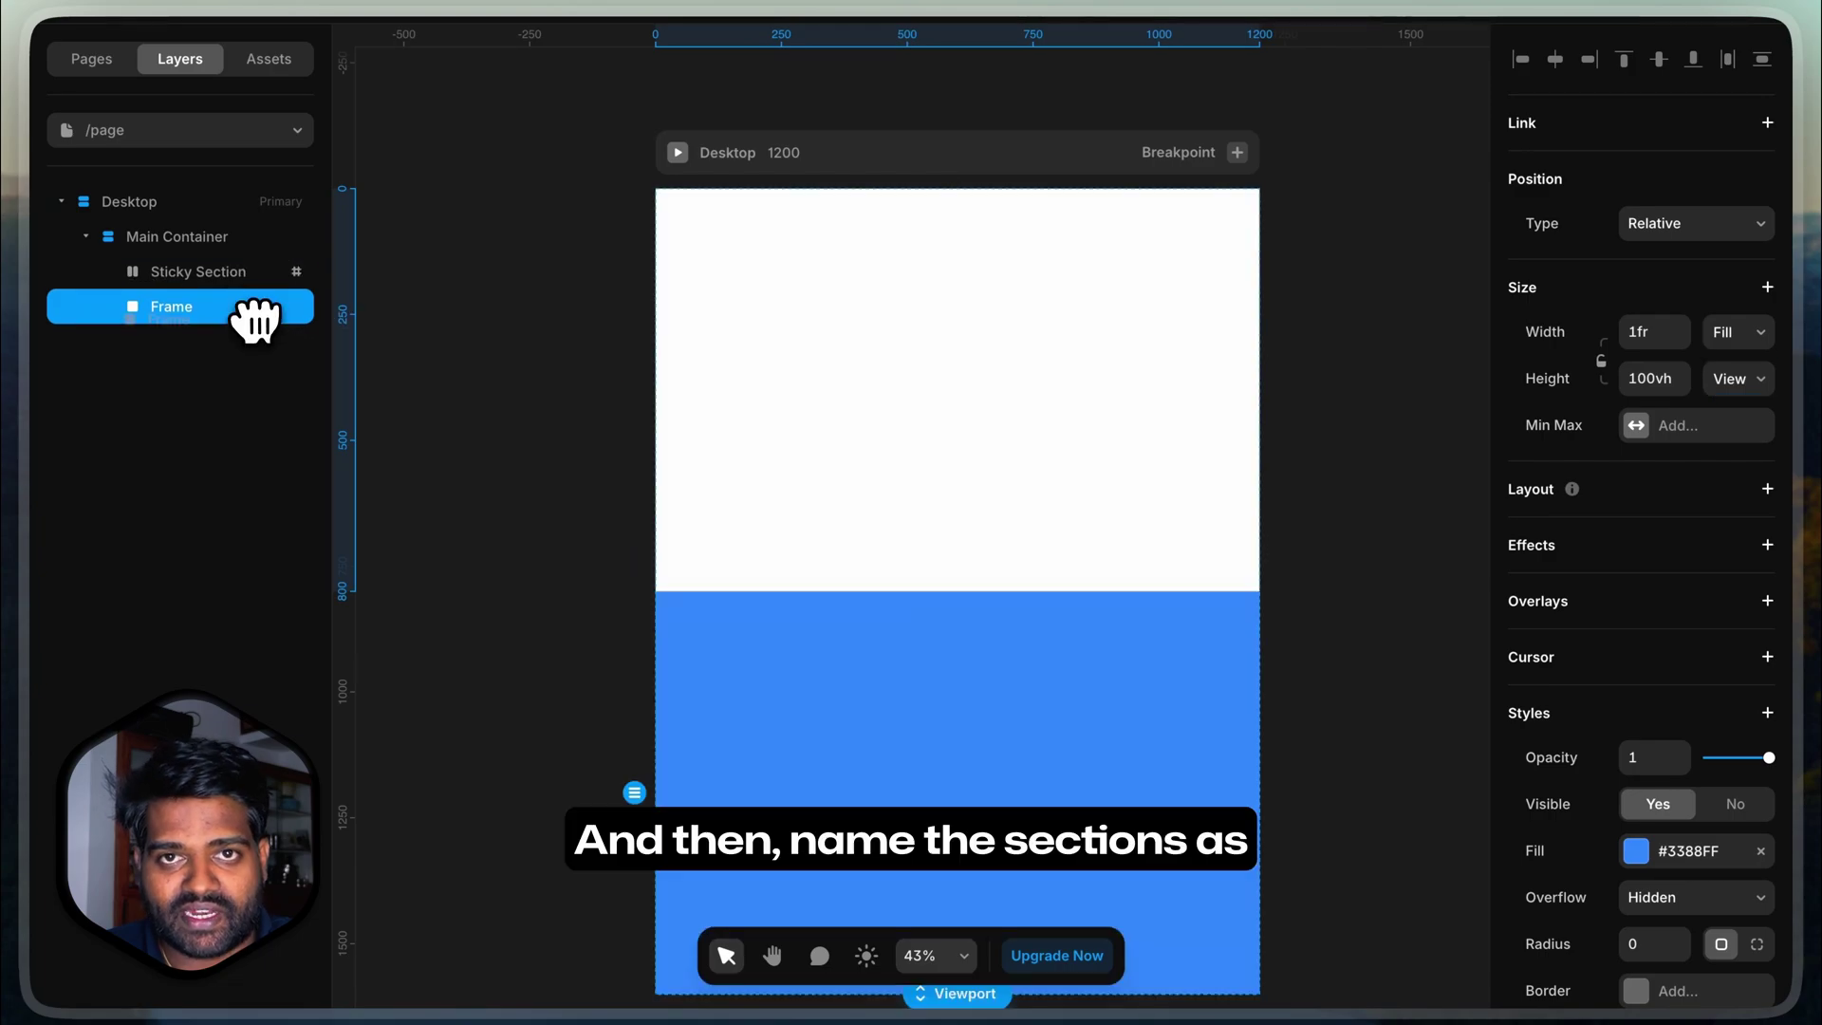
Step: Add a vertical stack layout with gap 0 to the blue frame
{"action": "left_click", "coordinate": [1768, 488]}
{"action": "type", "text": "0"}
{"action": "key", "text": "Return"}
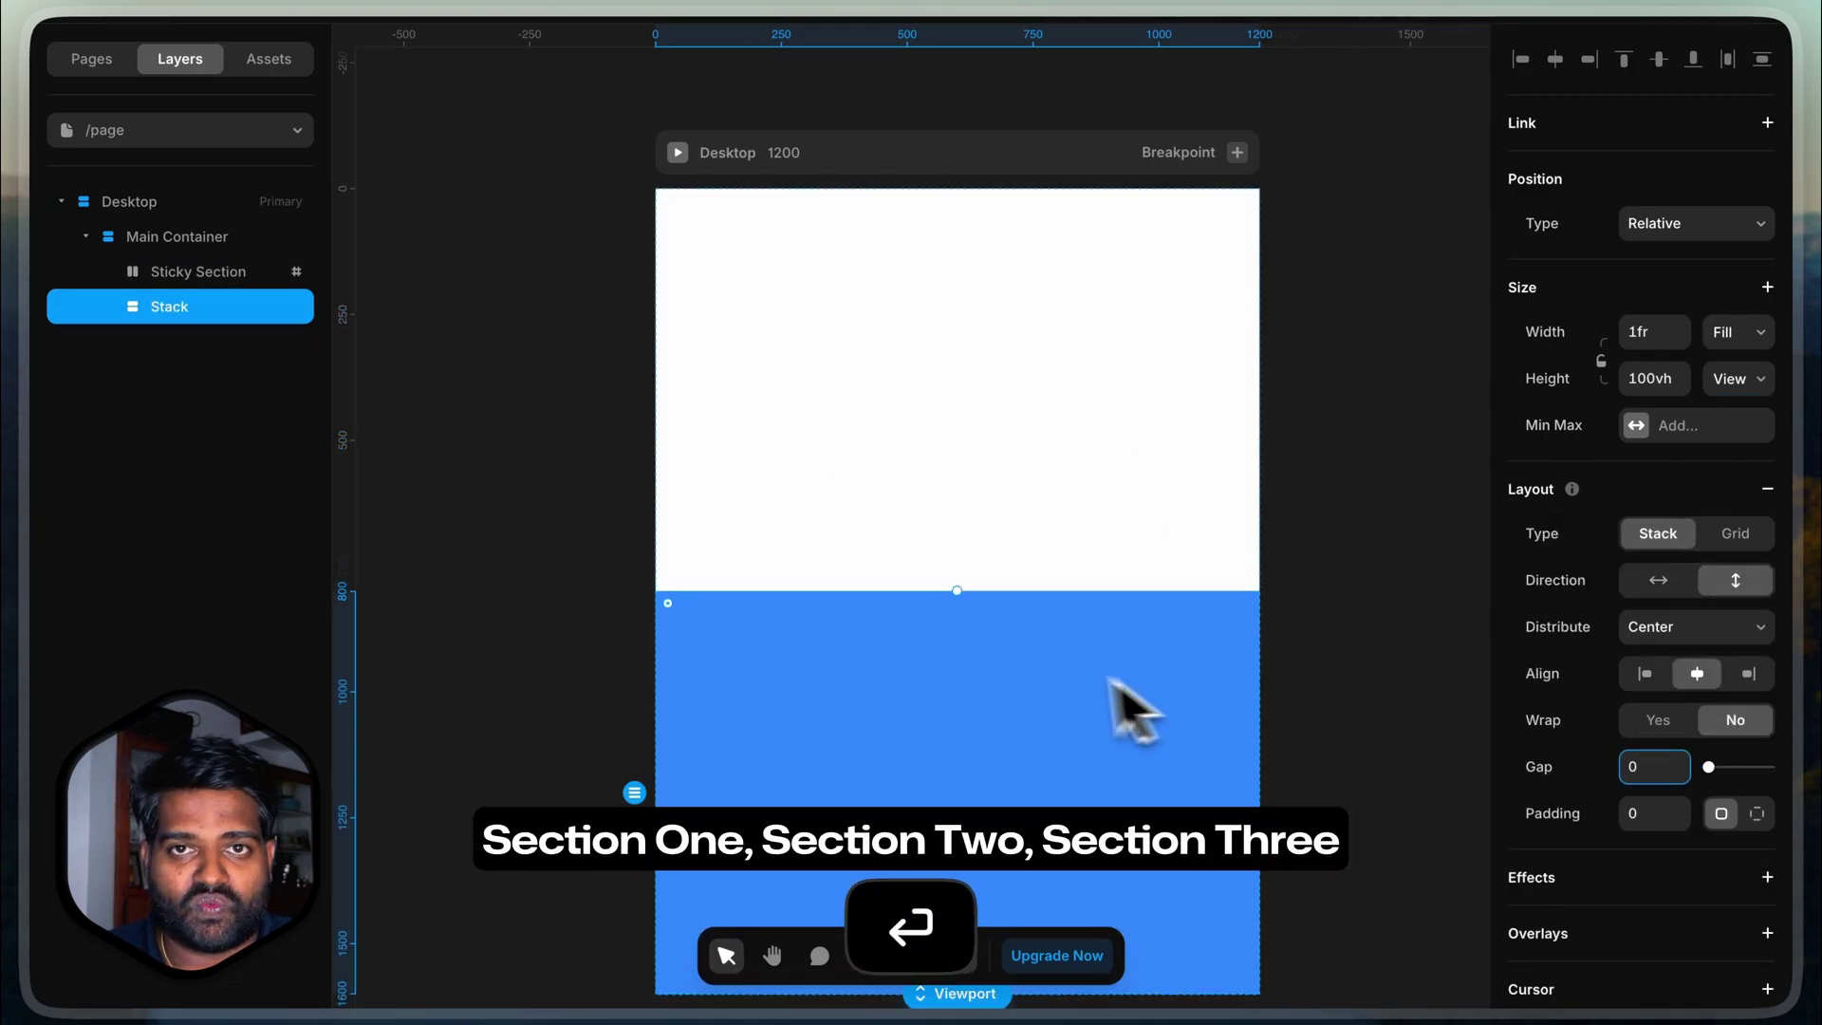
Step: Rename the stack below Sticky Section as Section One
{"action": "left_click", "coordinate": [198, 321]}
{"action": "type", "text": "Section 1"}
{"action": "key", "text": "BackSpace"}
{"action": "type", "text": "One"}
{"action": "key", "text": "Return"}
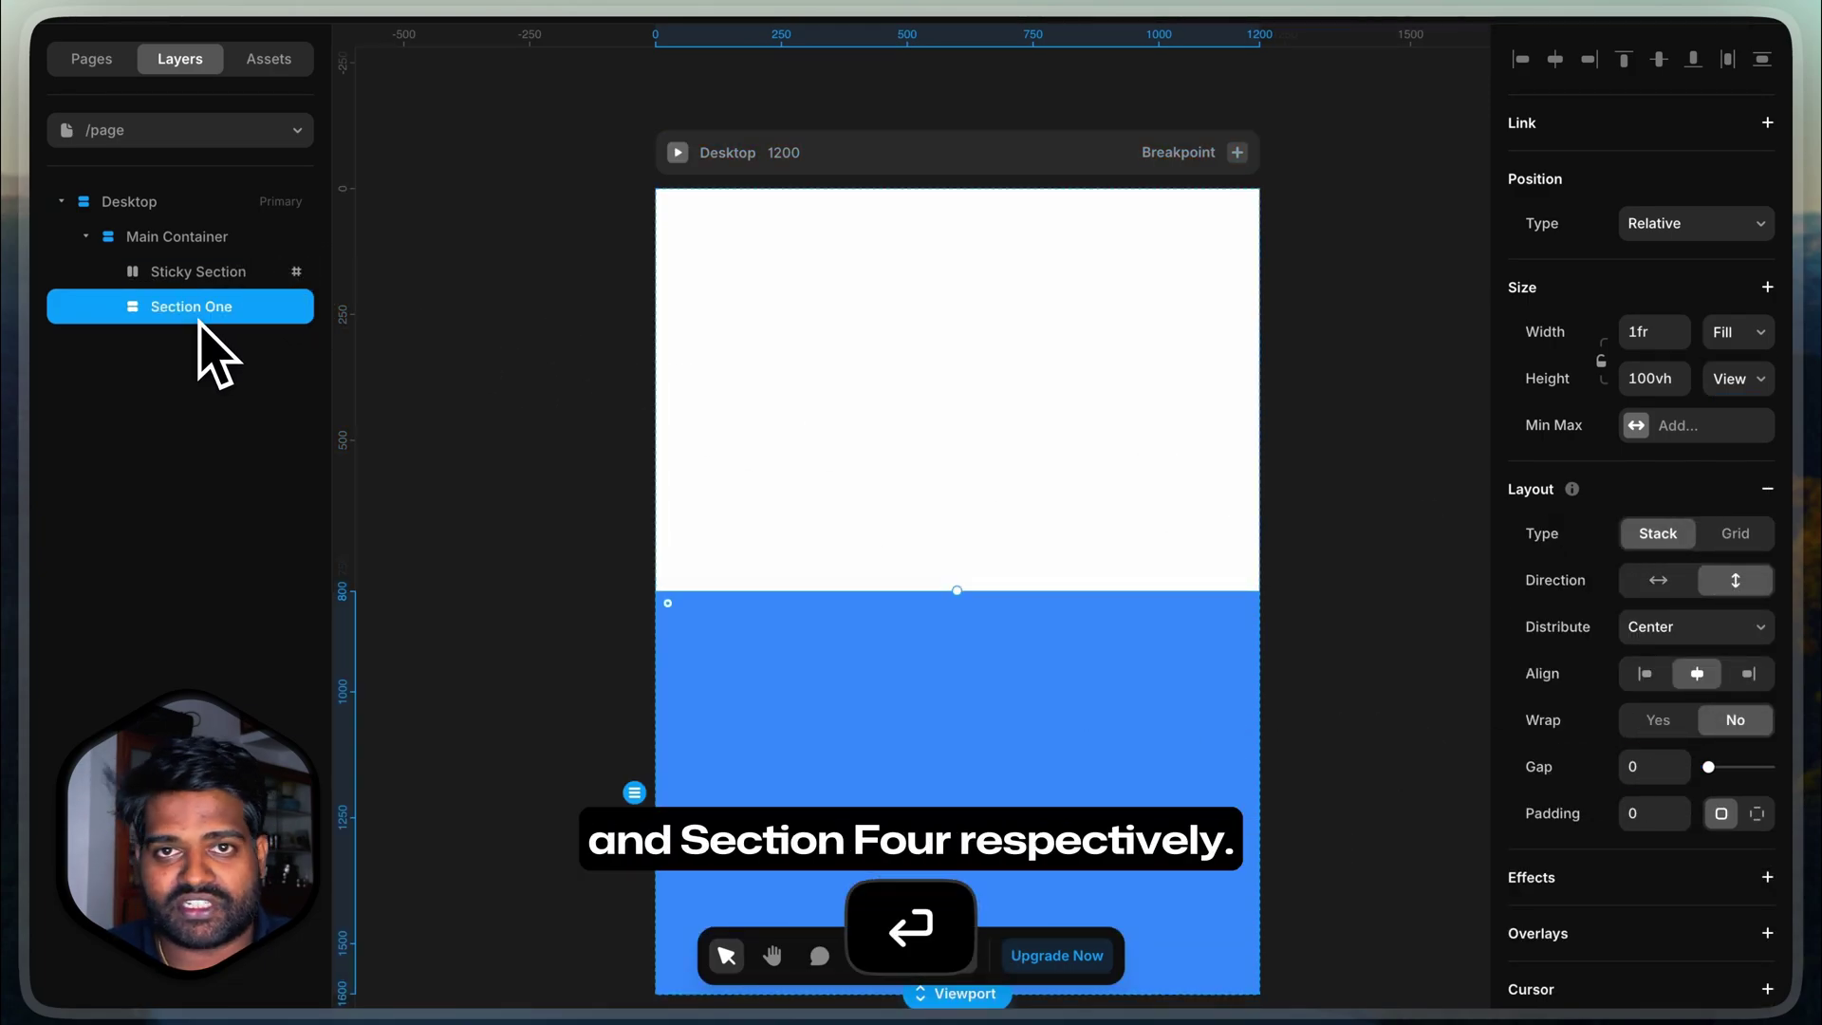
Step: Remove the blue fill from Section One
{"action": "scroll", "coordinate": [771, 465], "scroll_direction": "down", "scroll_amount": 3}
{"action": "scroll", "coordinate": [1708, 631], "scroll_direction": "down", "scroll_amount": 8}
{"action": "left_click", "coordinate": [1690, 437]}
{"action": "left_click", "coordinate": [1761, 438]}
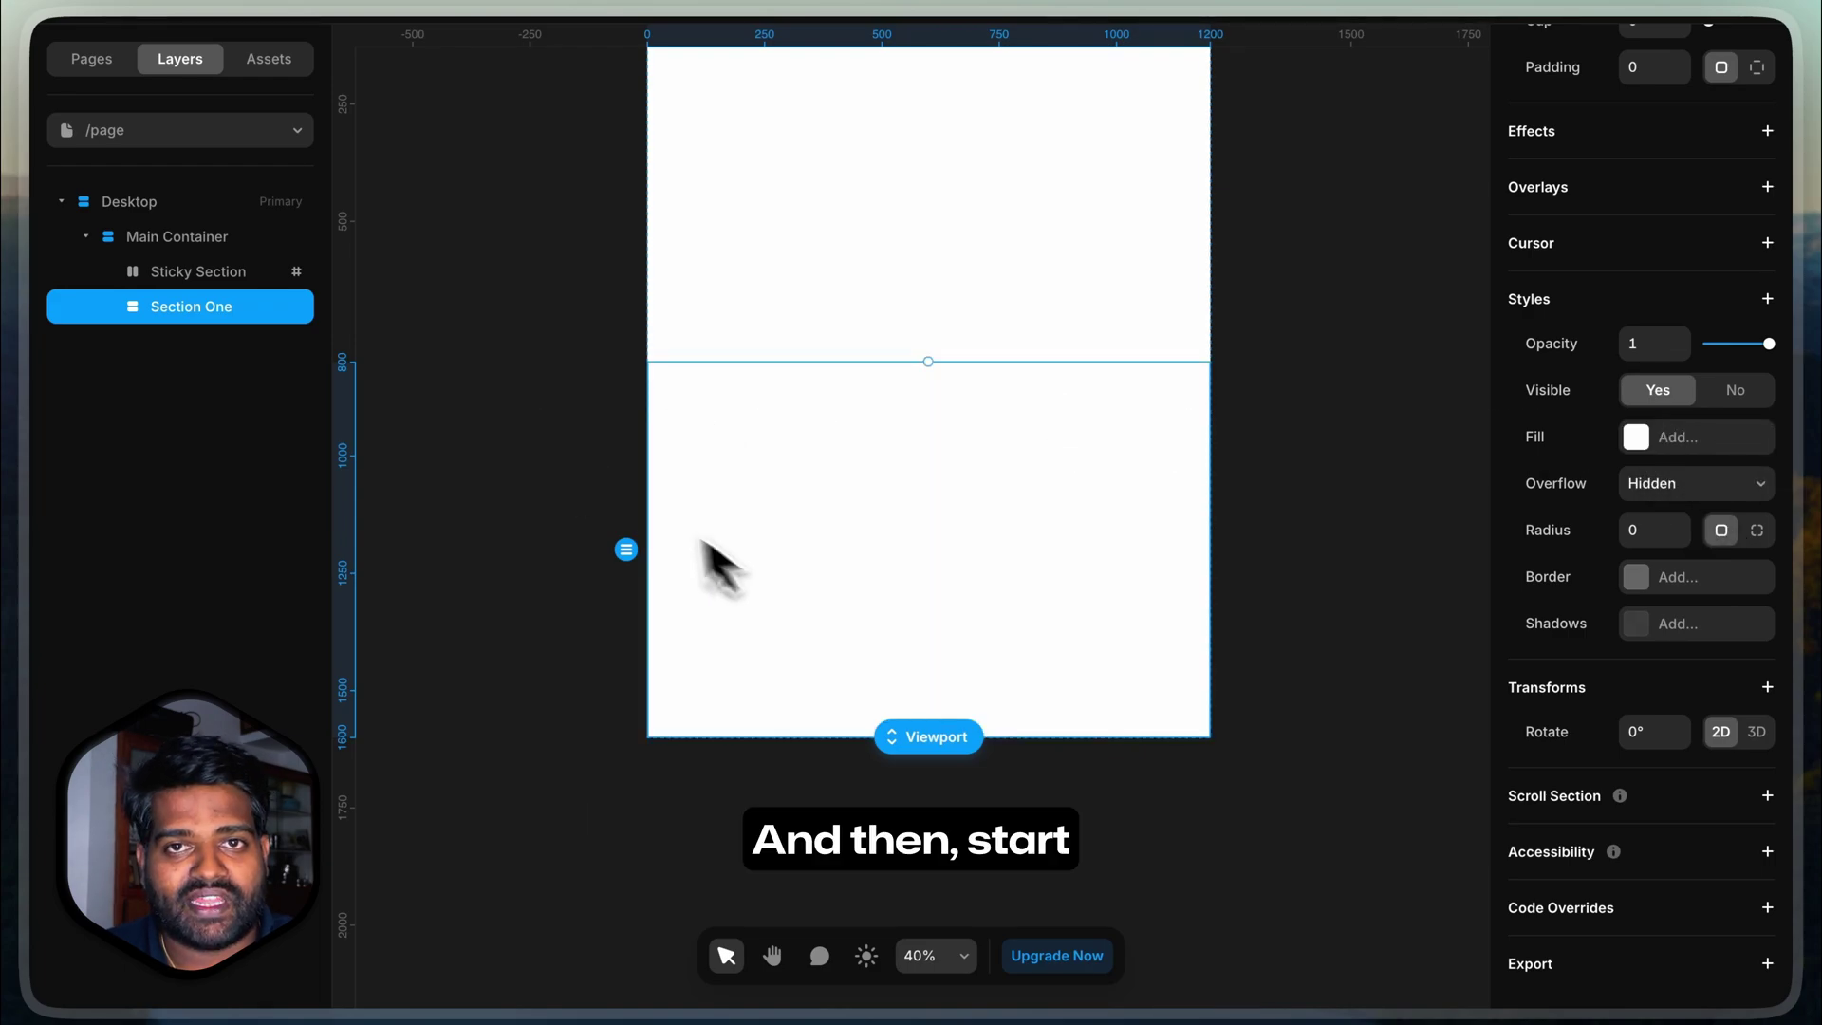
Step: Duplicate Section One and rename the copy as Section Two
{"action": "key", "text": "super+d"}
{"action": "double_click", "coordinate": [249, 334]}
{"action": "key", "text": "BackSpace"}
{"action": "key", "text": "BackSpace"}
{"action": "key", "text": "BackSpace"}
{"action": "type", "text": "Two"}
{"action": "key", "text": "Return"}
{"action": "scroll", "coordinate": [671, 500], "scroll_direction": "down", "scroll_amount": 5}
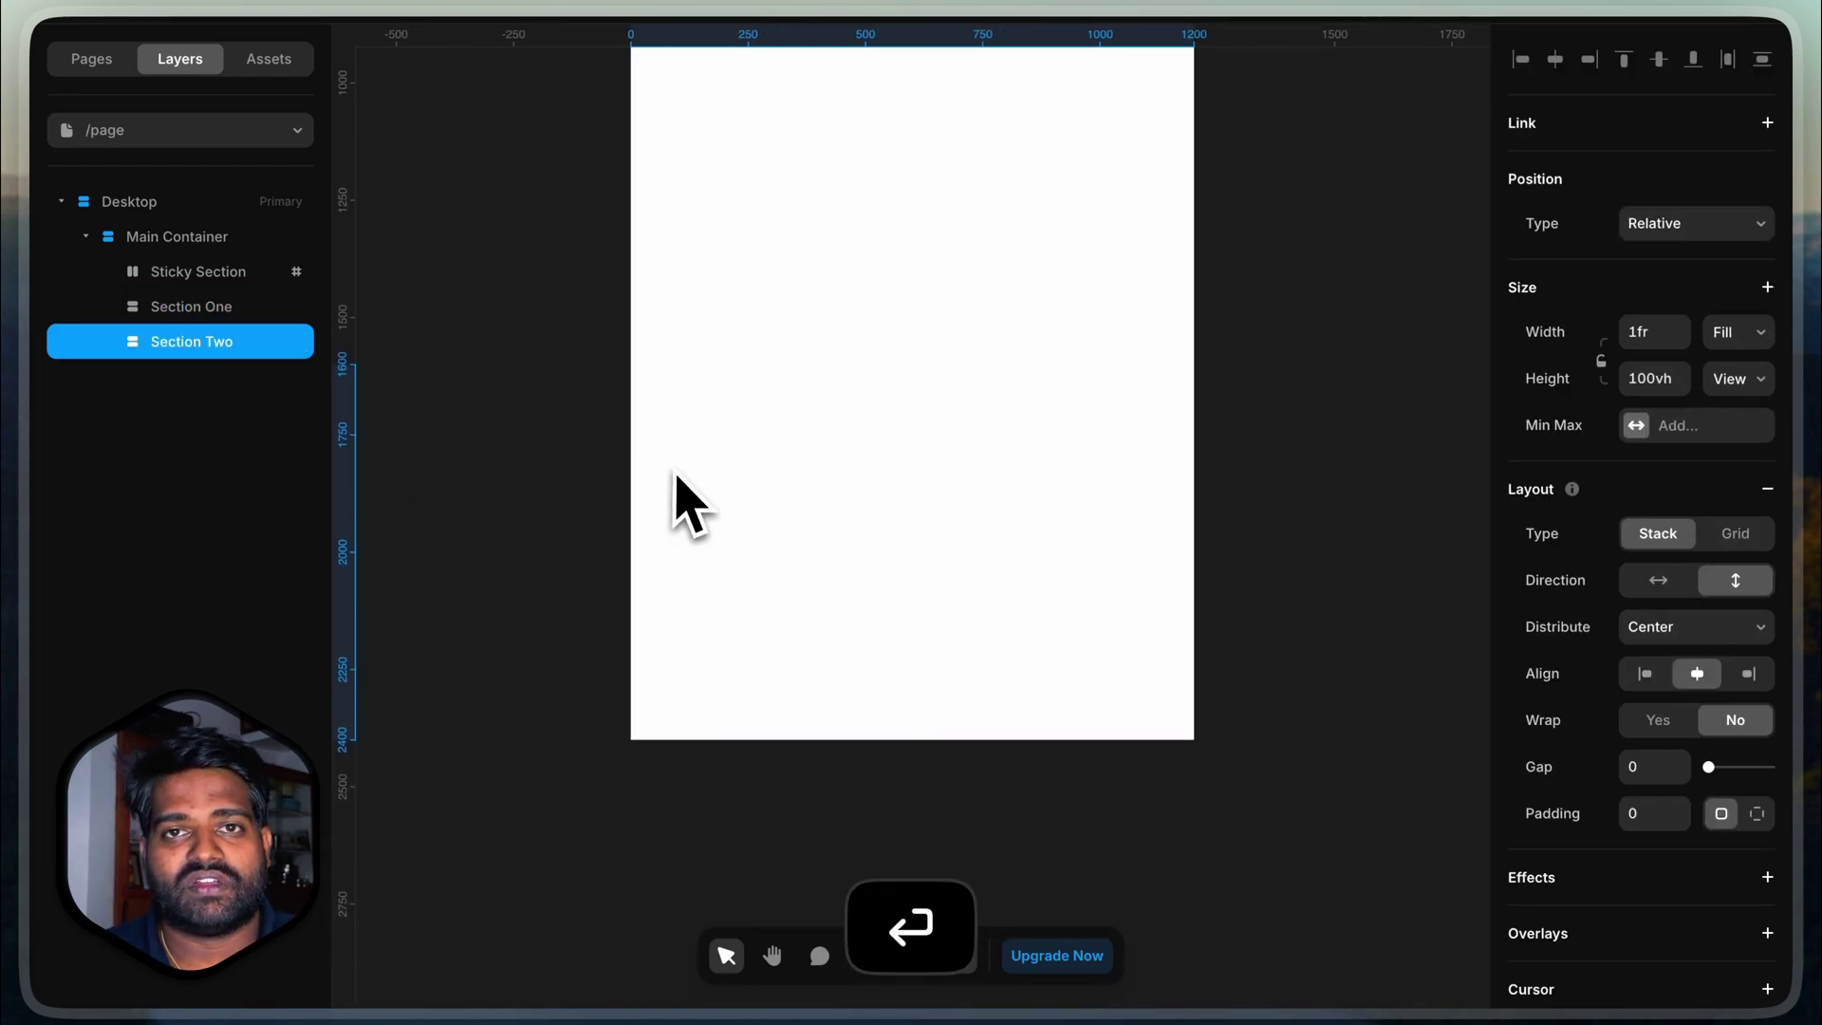
Step: Duplicate Section Two and rename the copy as Section Three
{"action": "key", "text": "super+d"}
{"action": "double_click", "coordinate": [248, 377]}
{"action": "key", "text": "Right"}
{"action": "type", "text": "ree"}
{"action": "key", "text": "Return"}
Step: Duplicate Section Three and rename the copy as Section Four
{"action": "key", "text": "super+d"}
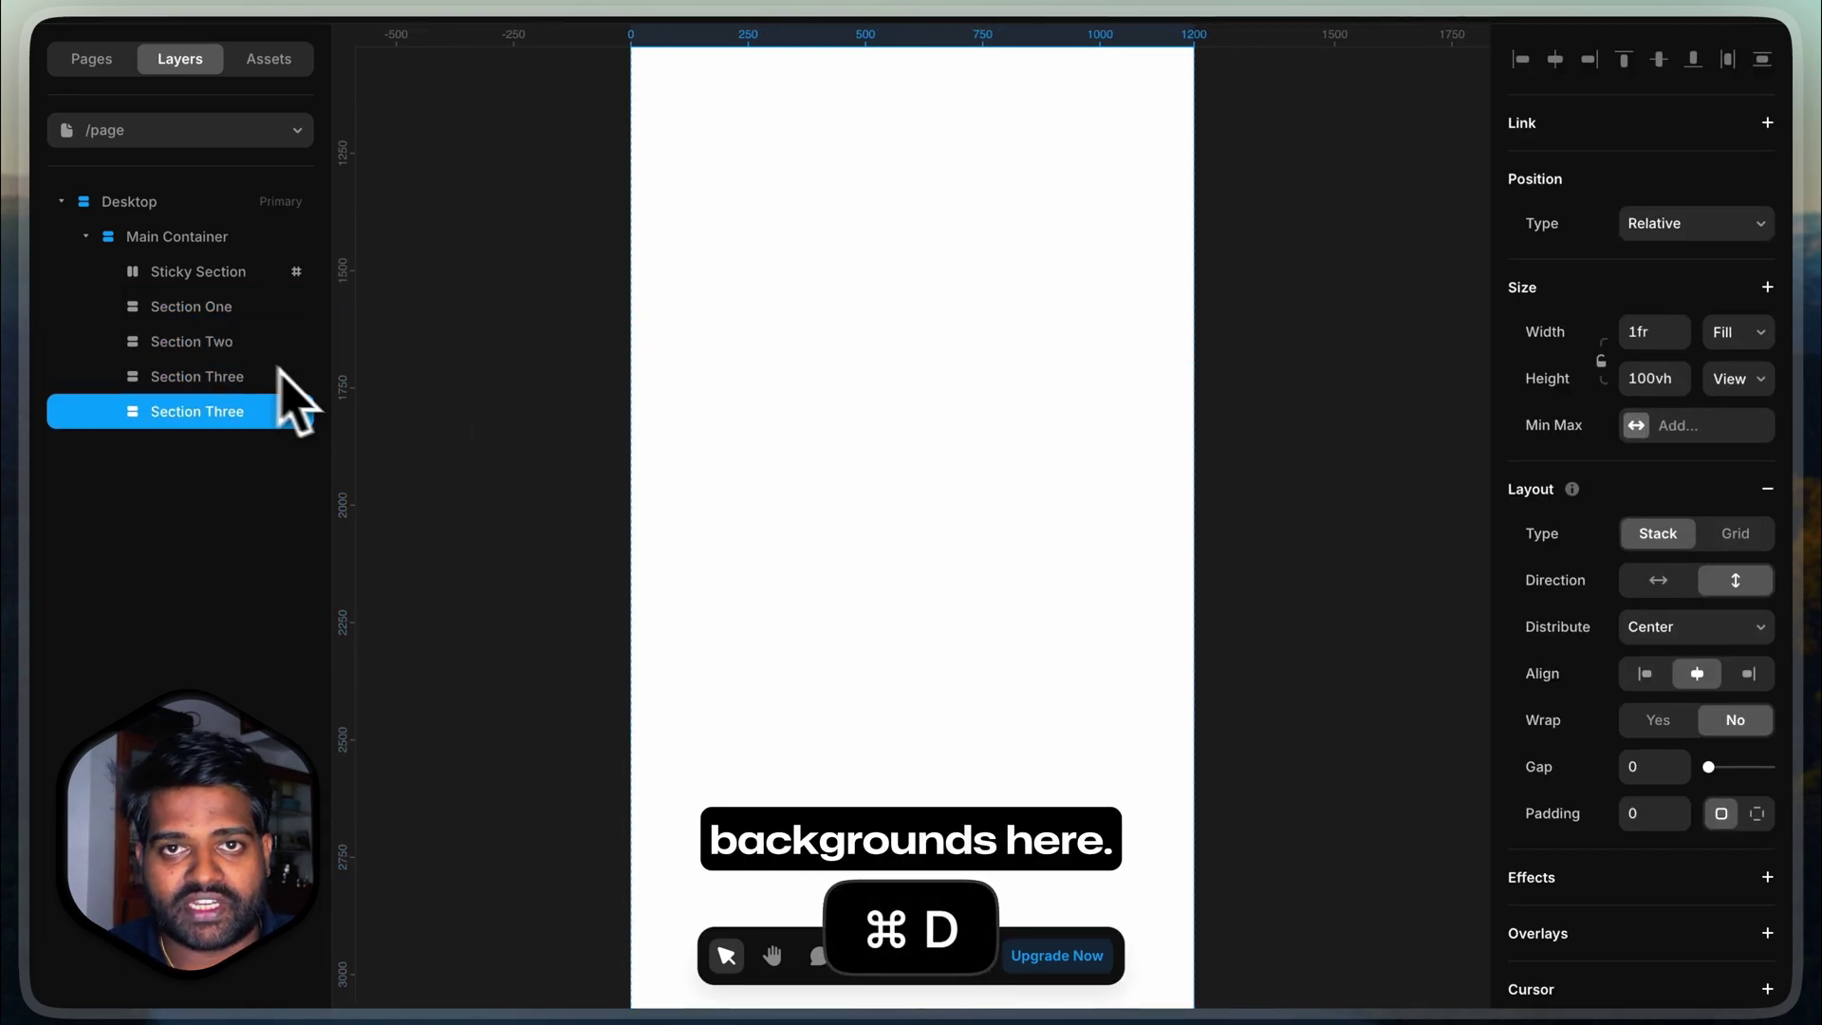
{"action": "key", "text": "BackSpace"}
{"action": "key", "text": "BackSpace"}
{"action": "key", "text": "BackSpace"}
{"action": "key", "text": "BackSpace"}
{"action": "key", "text": "BackSpace"}
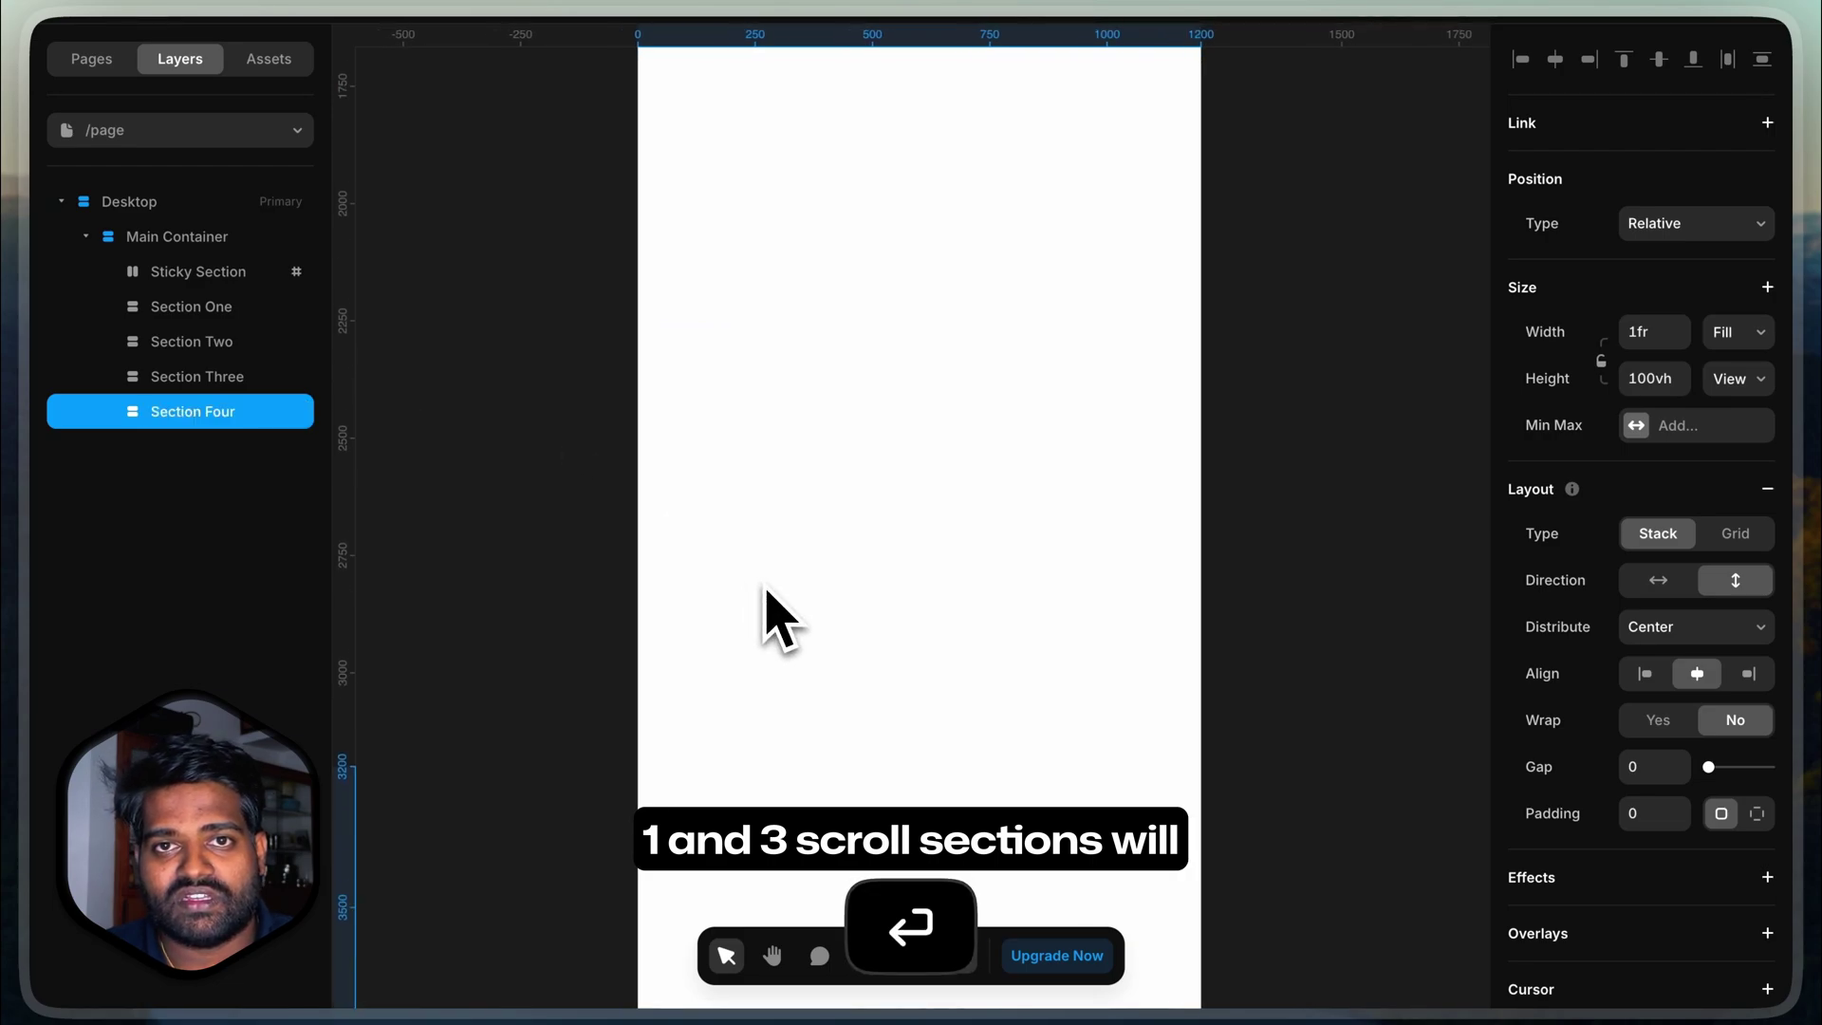
Step: Give Section One and Section Three a black #000000 fill
{"action": "scroll", "coordinate": [766, 610], "scroll_direction": "down", "scroll_amount": 5}
{"action": "left_click", "coordinate": [813, 440]}
{"action": "left_click", "coordinate": [273, 378], "text": "shift"}
{"action": "scroll", "coordinate": [1614, 712], "scroll_direction": "down", "scroll_amount": 7}
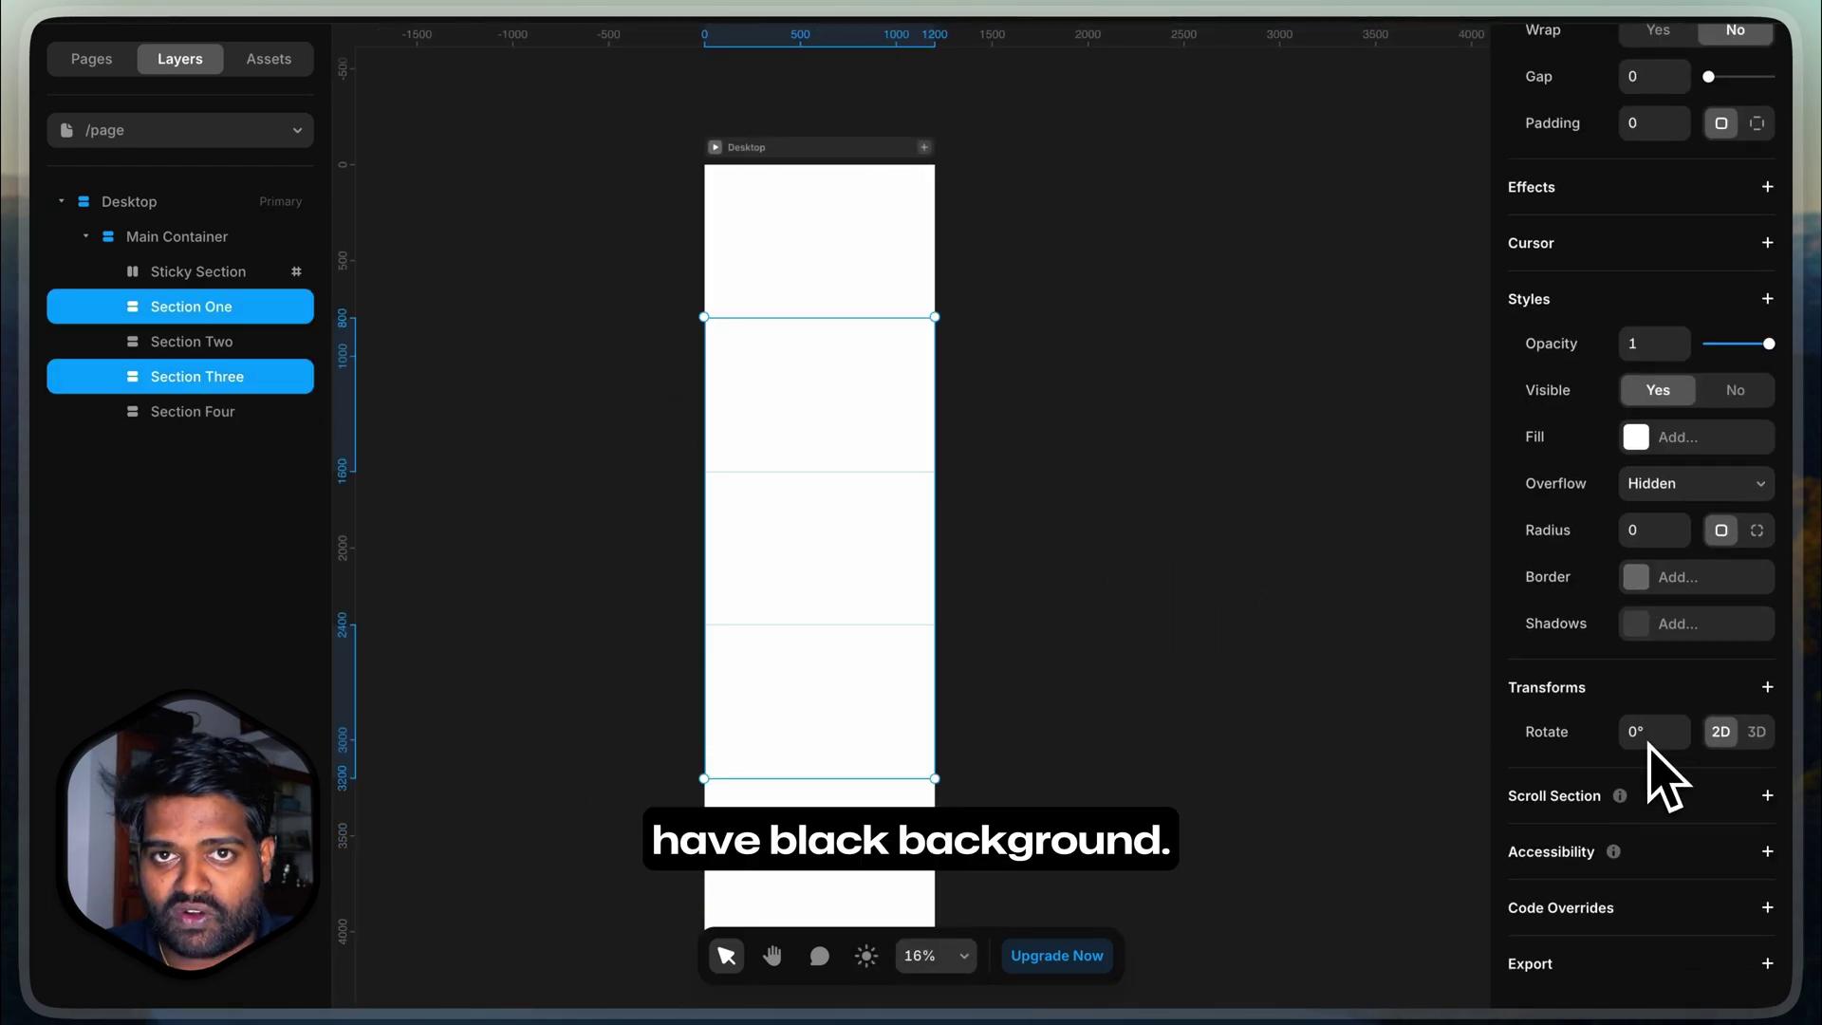
{"action": "left_click", "coordinate": [1637, 437]}
{"action": "left_click_drag", "start_coordinate": [1388, 532], "coordinate": [1057, 760]}
Step: Give Section Two and Section Four a dark grey #2B2B2B fill
{"action": "left_click", "coordinate": [218, 342]}
{"action": "left_click", "coordinate": [201, 414], "text": "super"}
{"action": "scroll", "coordinate": [1550, 639], "scroll_direction": "down", "scroll_amount": 7}
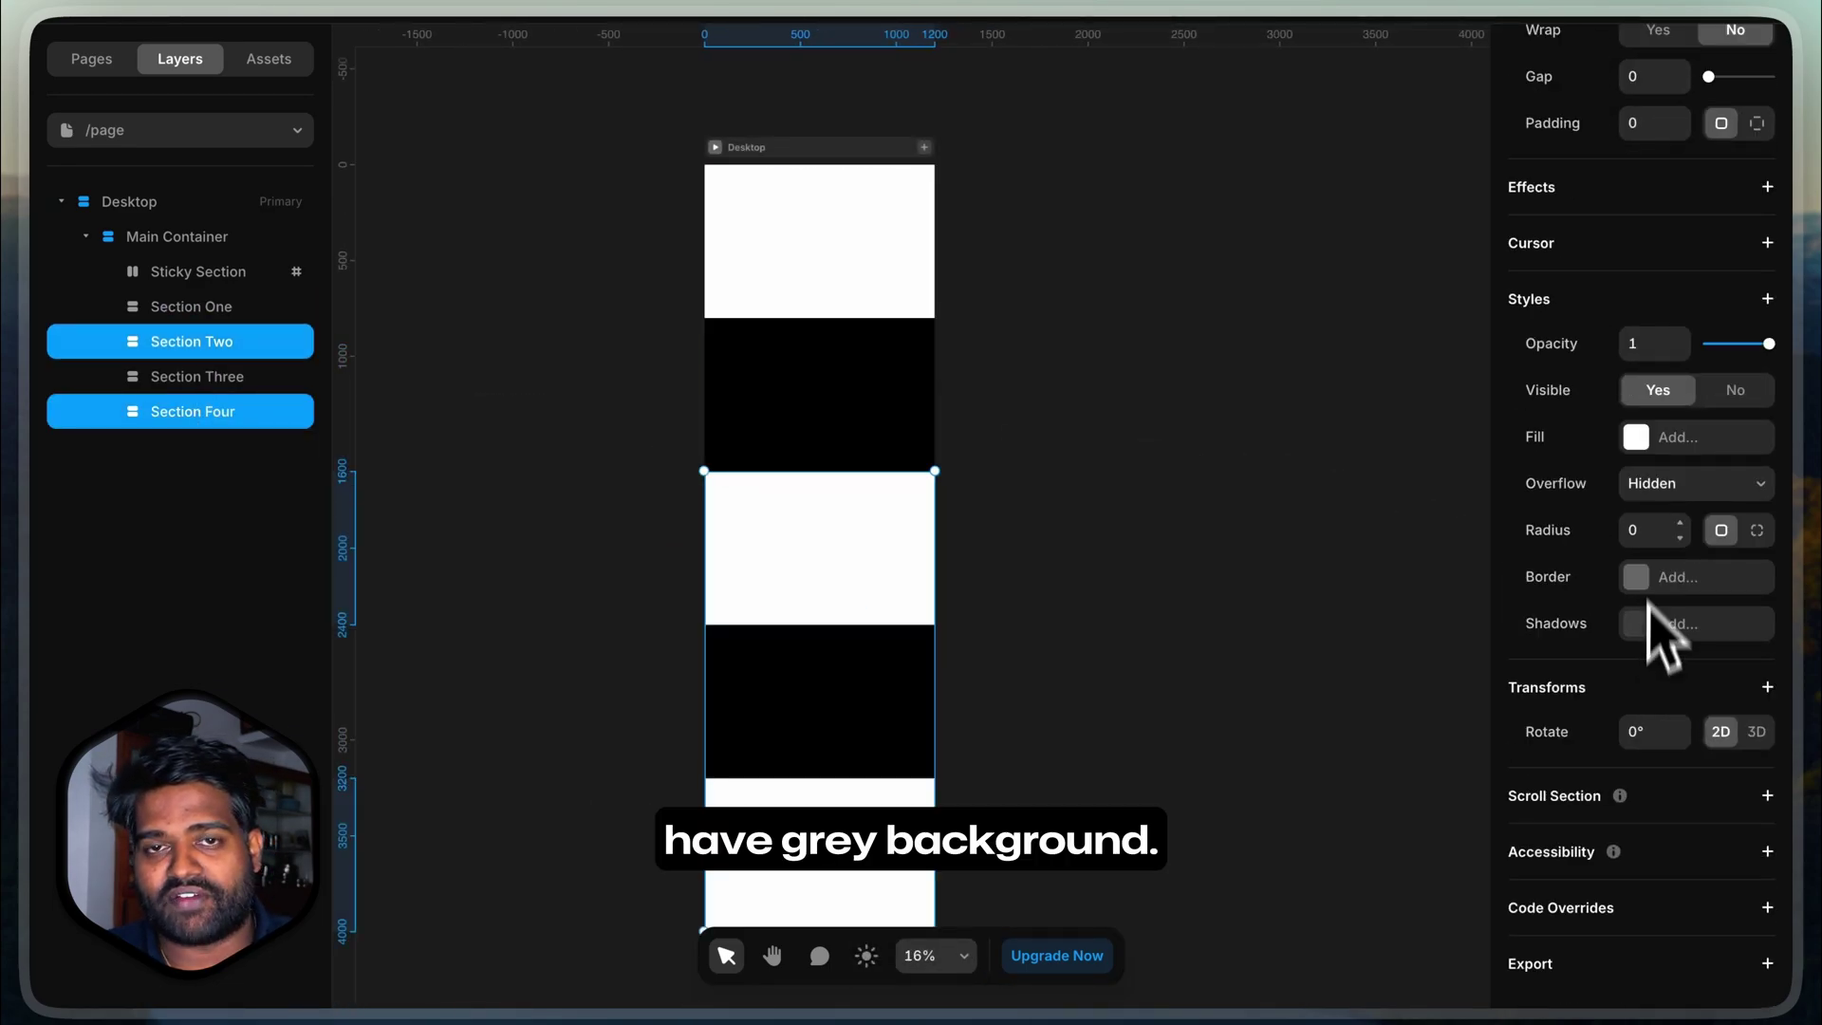
{"action": "left_click", "coordinate": [1670, 437]}
{"action": "left_click_drag", "start_coordinate": [1301, 659], "coordinate": [1160, 645]}
{"action": "left_click", "coordinate": [1160, 674]}
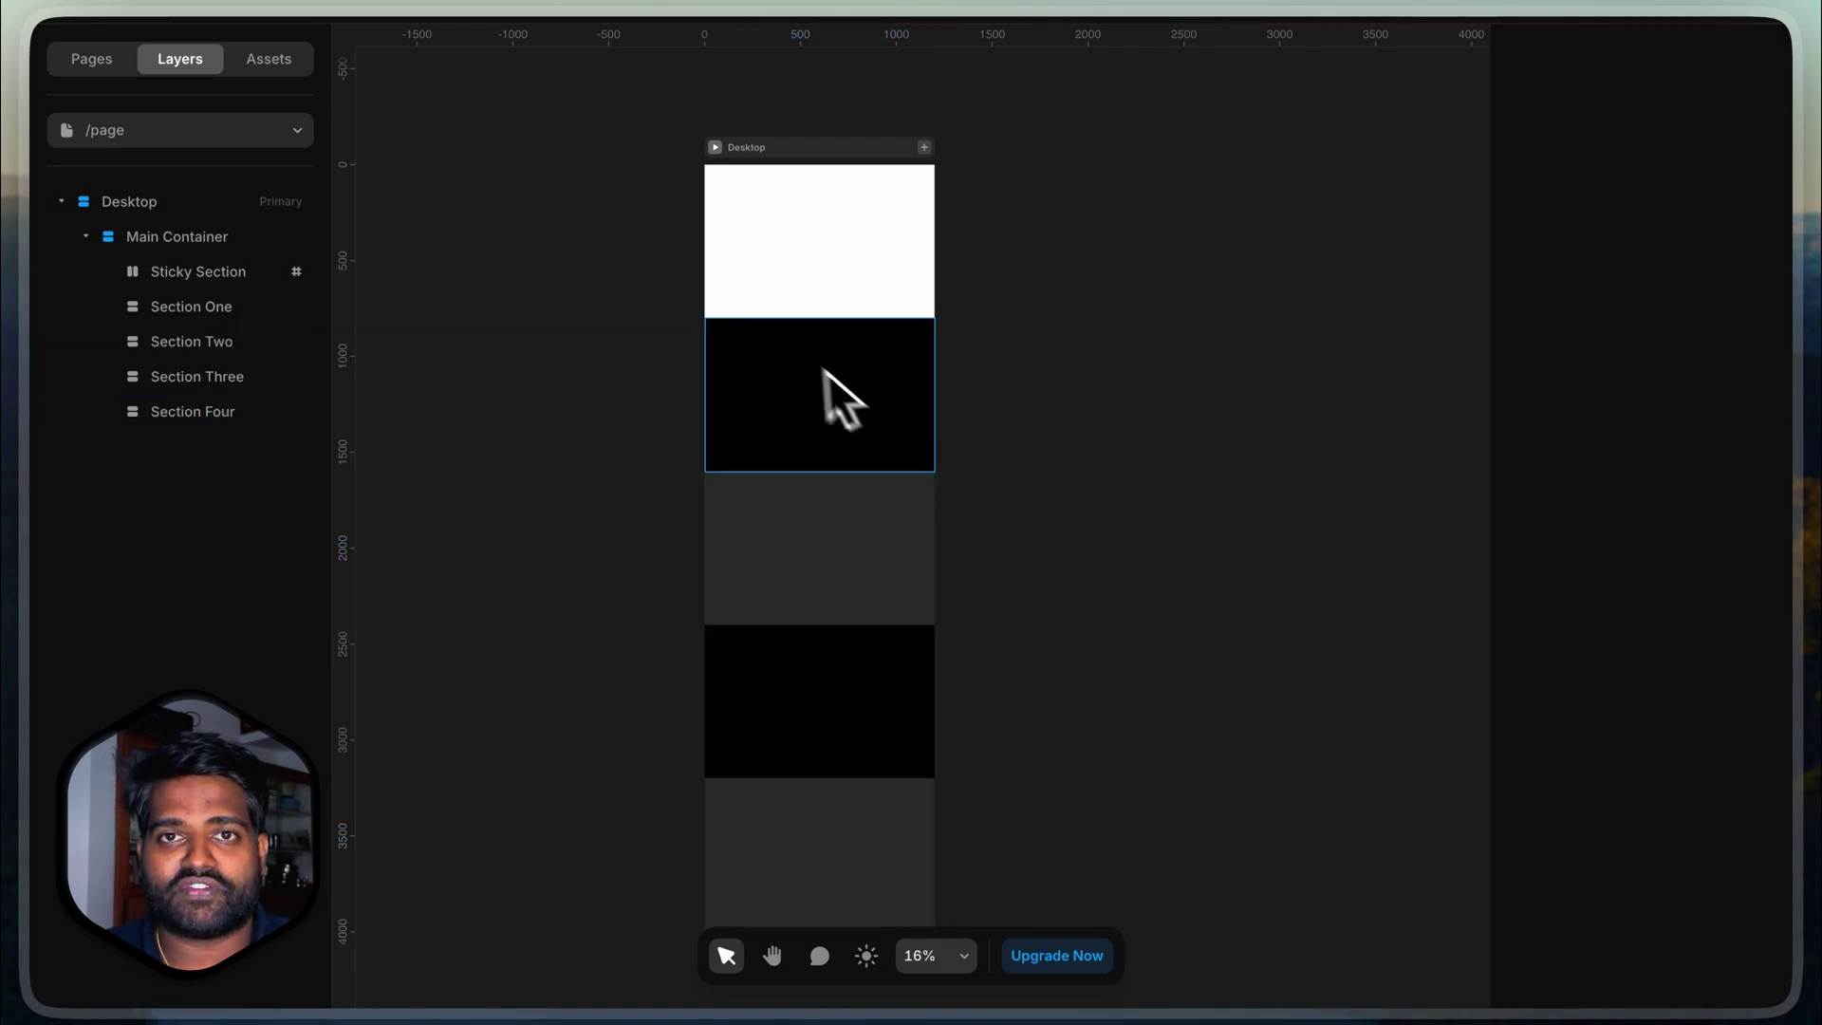
Step: Name the scroll section of Section One 1 and that of Section Two 2
{"action": "left_click", "coordinate": [835, 395]}
{"action": "type", "text": "1"}
{"action": "key", "text": "Return"}
{"action": "left_click", "coordinate": [817, 550]}
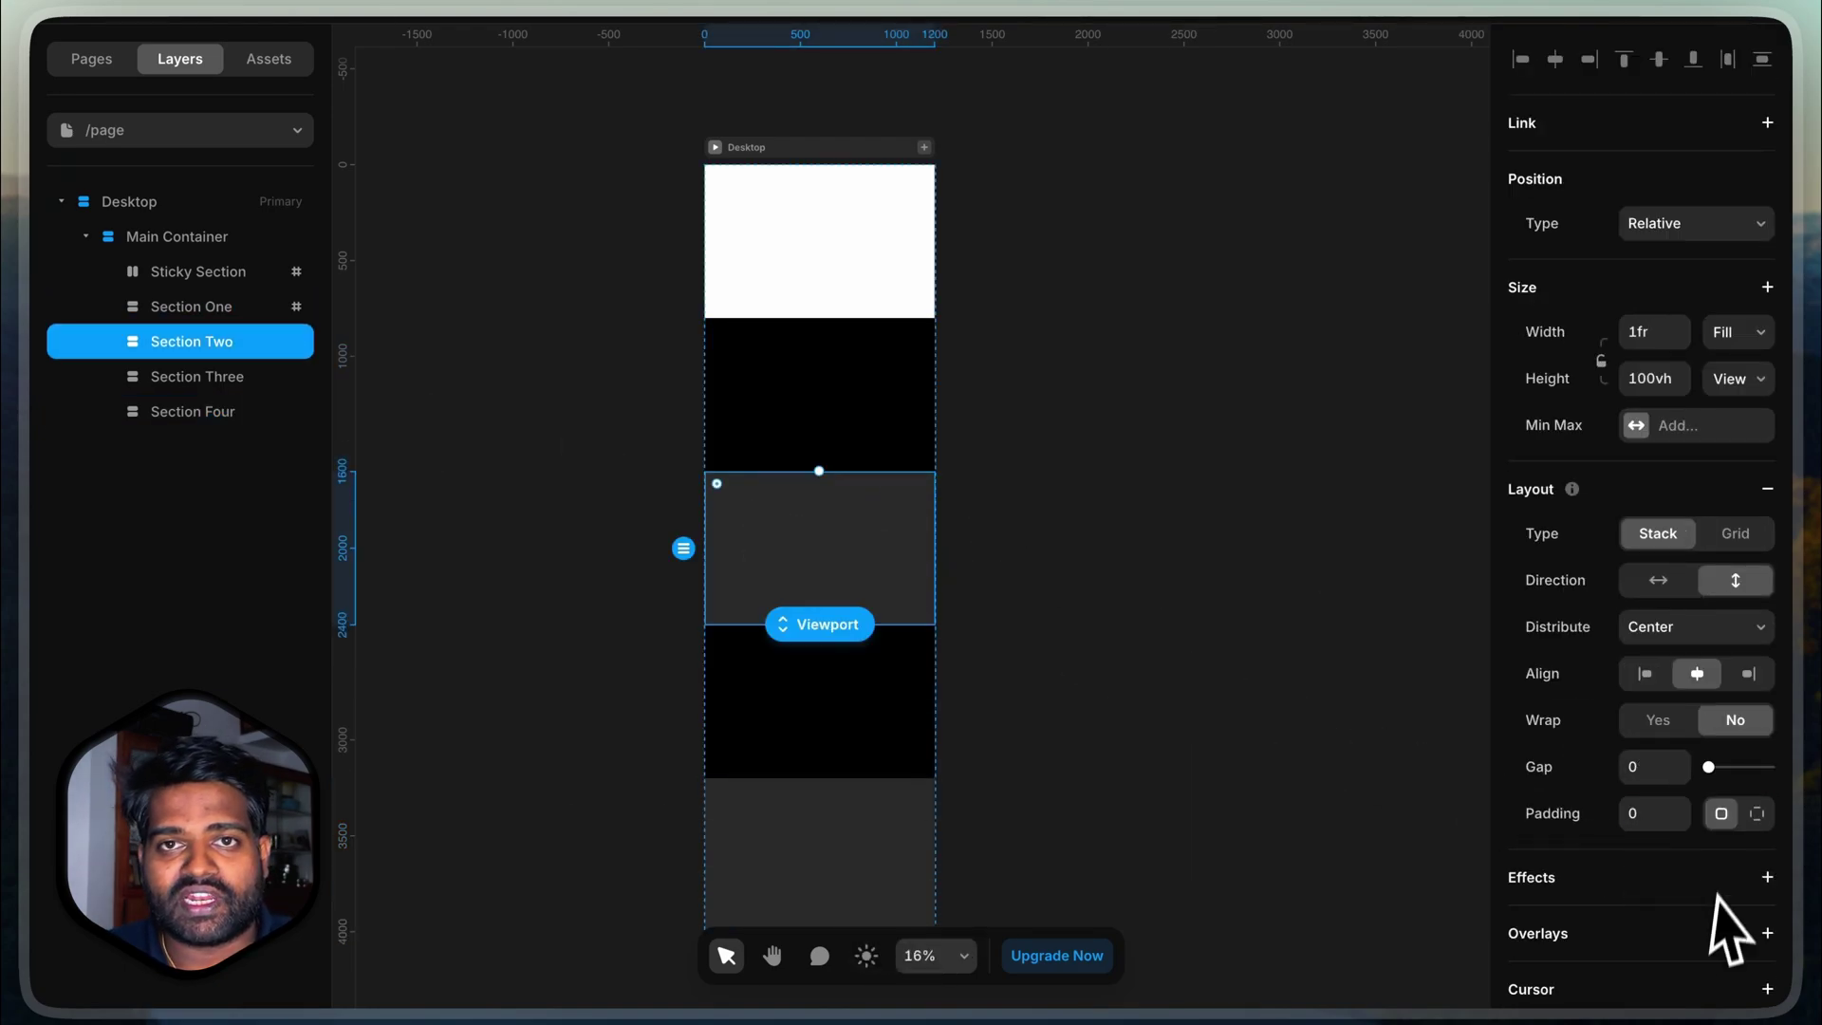
{"action": "scroll", "coordinate": [1643, 760], "scroll_direction": "down", "scroll_amount": 7}
{"action": "left_click", "coordinate": [1657, 841]}
{"action": "type", "text": "2"}
{"action": "key", "text": "Return"}
Step: Name the scroll section of Section Three 3 and that of Section Four 4
{"action": "left_click", "coordinate": [256, 380]}
{"action": "scroll", "coordinate": [1582, 674], "scroll_direction": "down", "scroll_amount": 7}
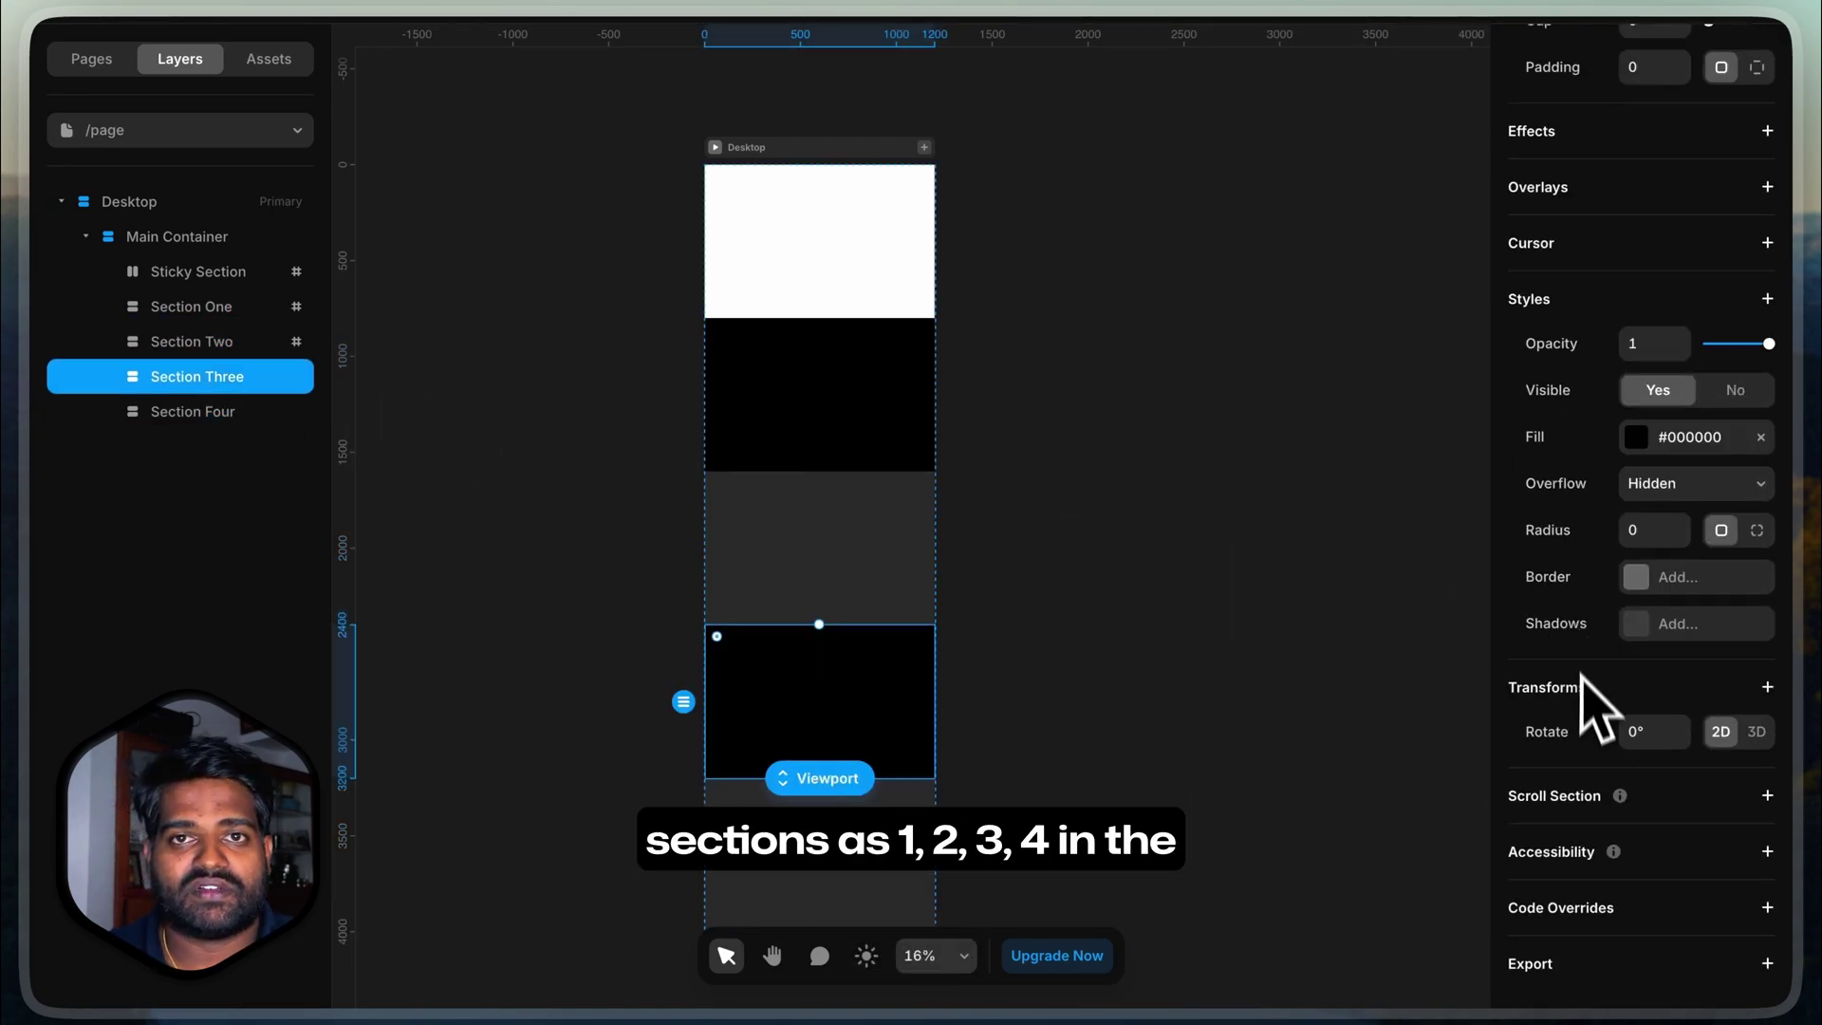
{"action": "left_click", "coordinate": [228, 412]}
{"action": "scroll", "coordinate": [1673, 712], "scroll_direction": "down", "scroll_amount": 7}
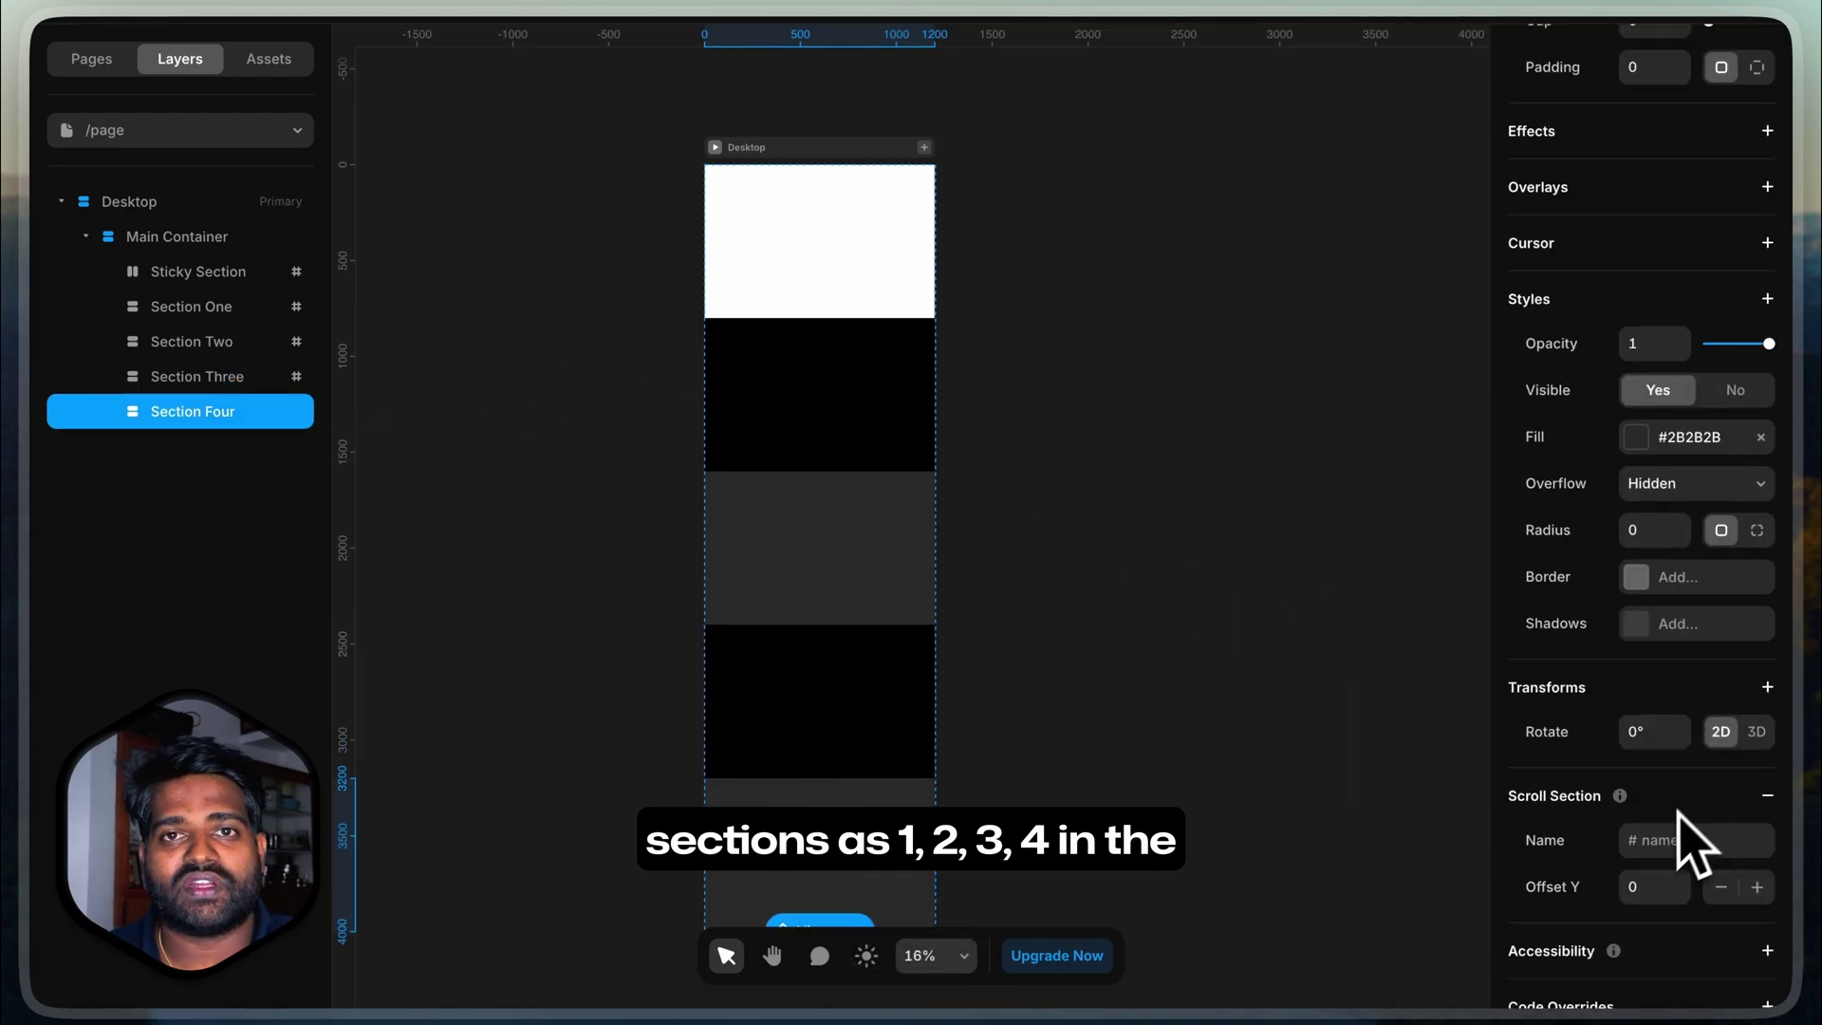
{"action": "left_click", "coordinate": [1658, 841]}
{"action": "type", "text": "4"}
{"action": "key", "text": "Return"}
{"action": "left_click", "coordinate": [1160, 508]}
{"action": "scroll", "coordinate": [1160, 508], "scroll_direction": "left", "scroll_amount": 2}
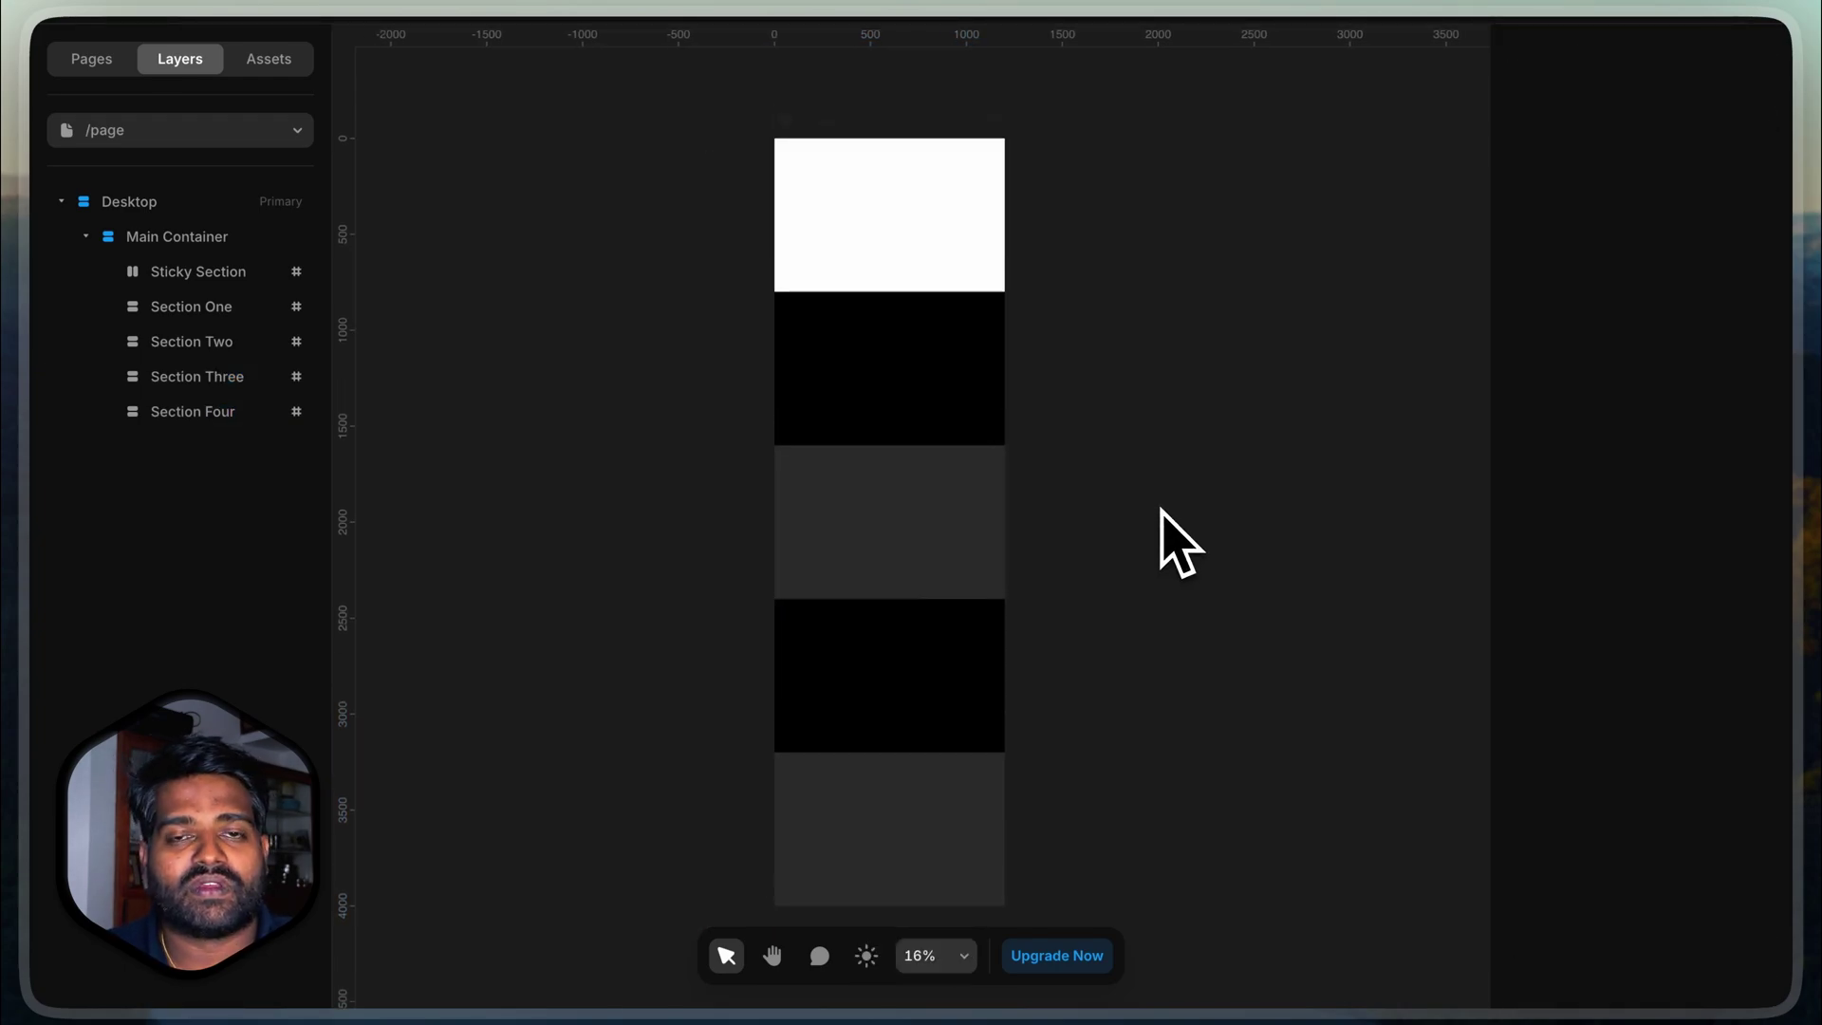
Step: Copy the "With advanced spectral editing" text block beside the page and paste it into Section One
{"action": "left_click", "coordinate": [864, 359]}
{"action": "scroll", "coordinate": [863, 359], "scroll_direction": "up", "scroll_amount": 2}
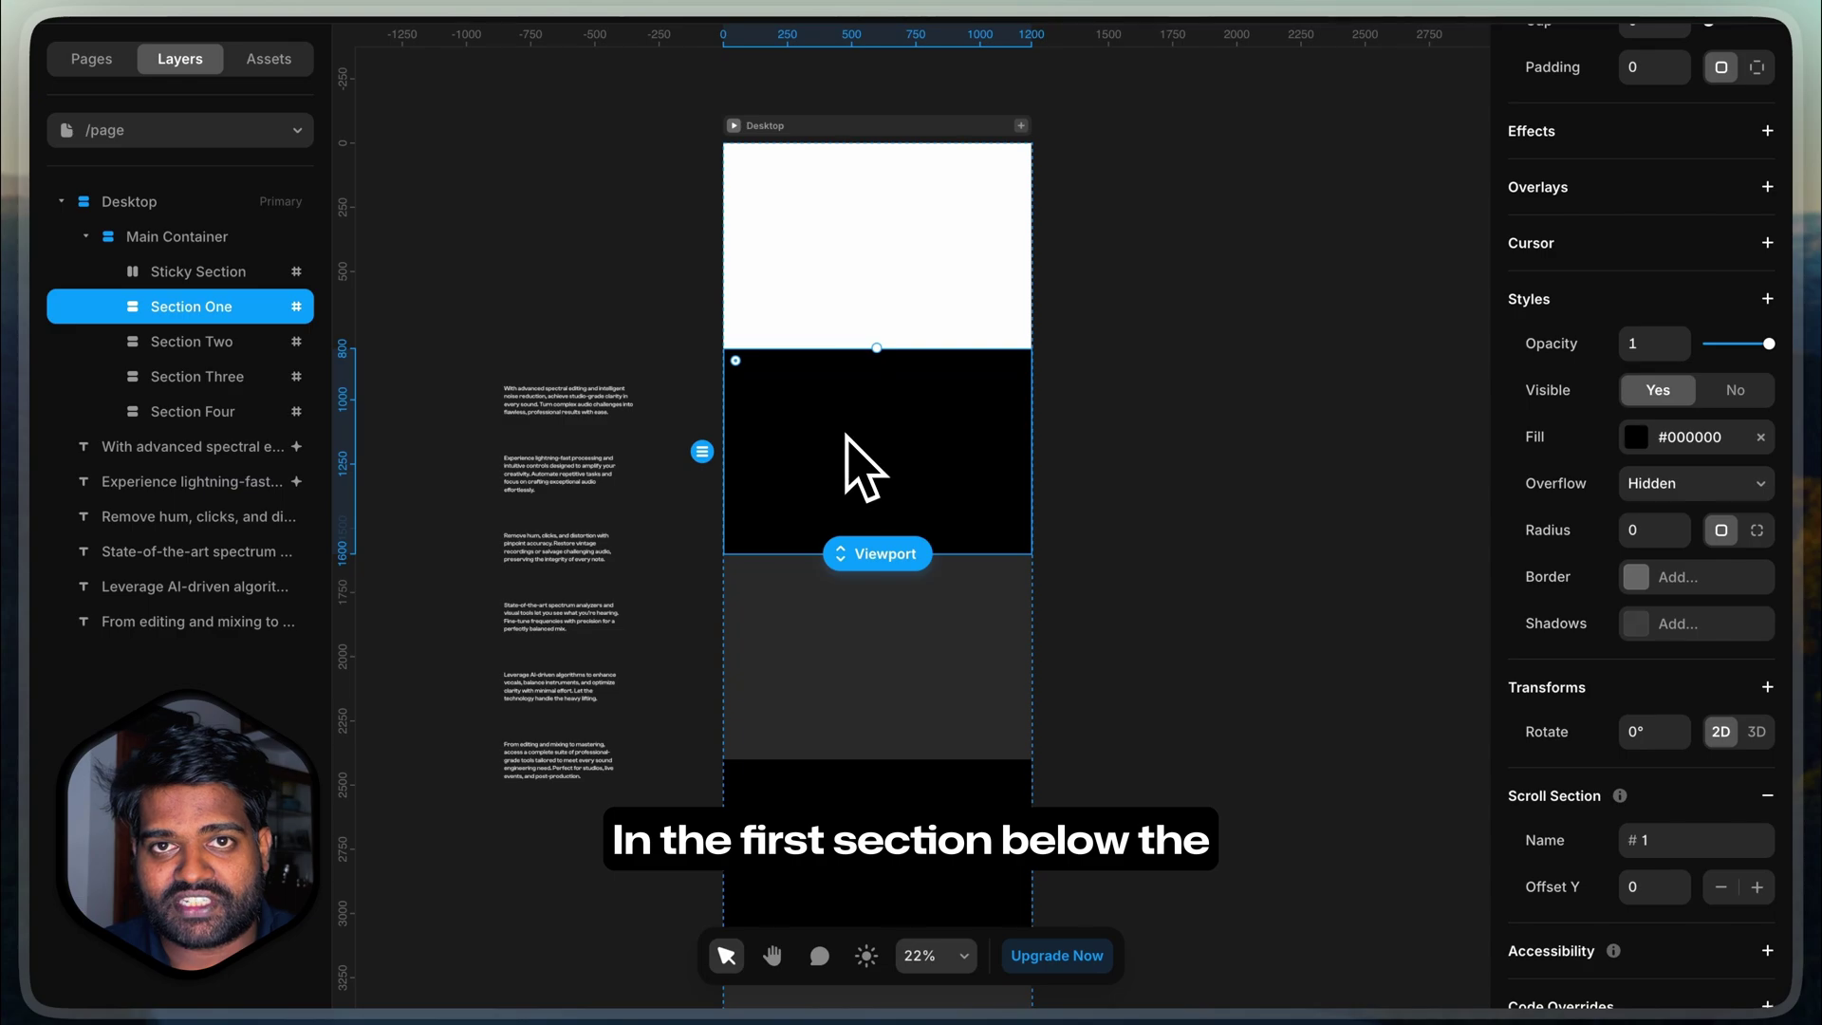
{"action": "left_click", "coordinate": [602, 404]}
{"action": "left_click", "coordinate": [778, 467]}
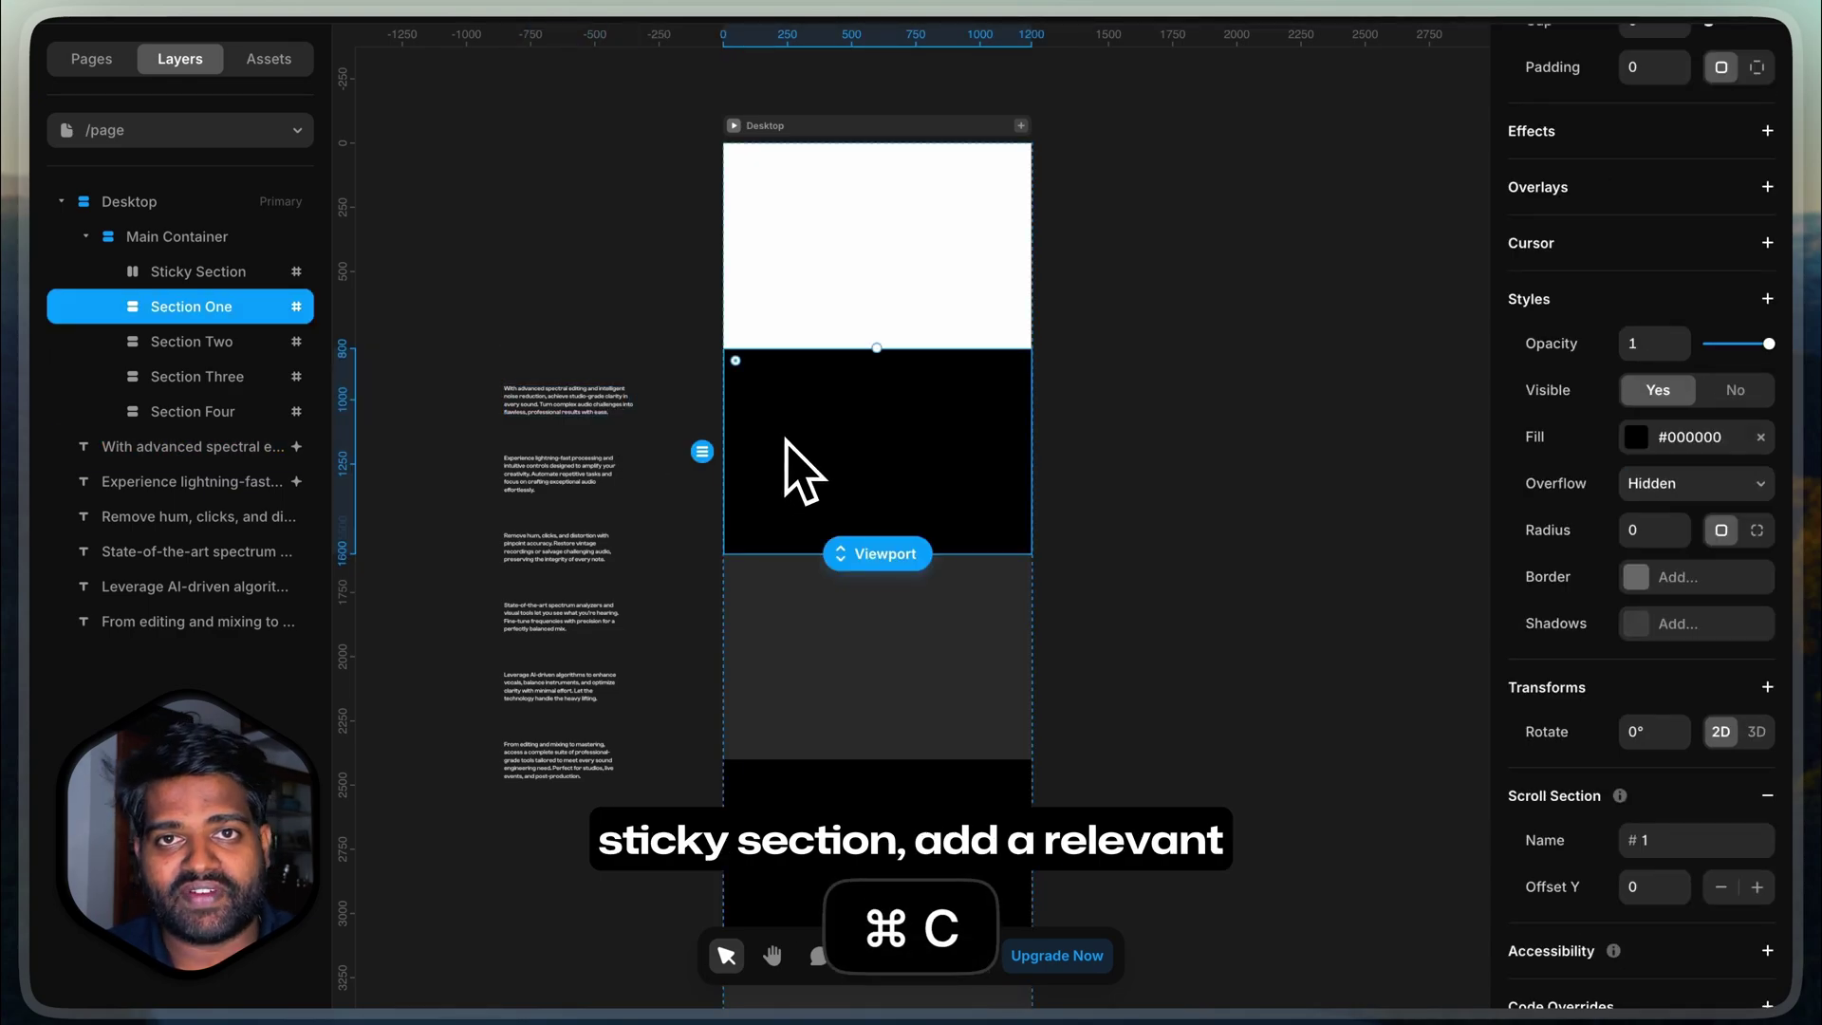
{"action": "key", "text": "super+v"}
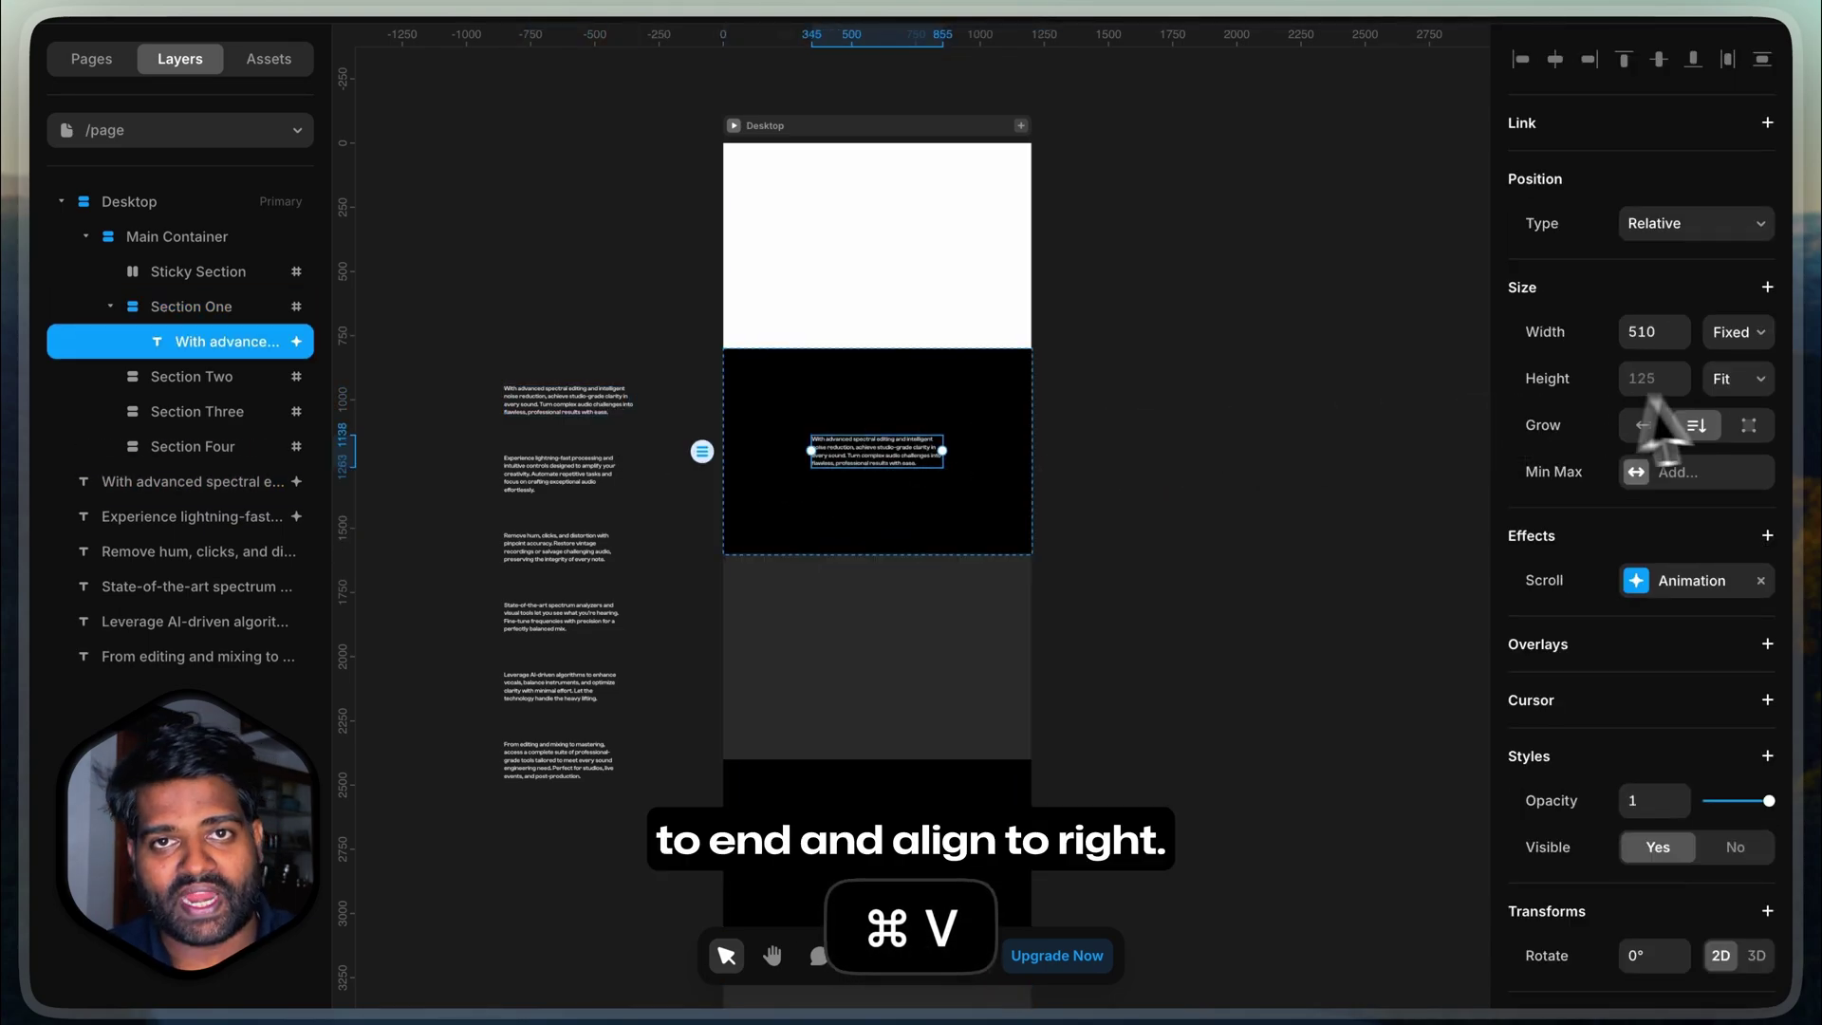
Step: Set Section One's layout to distribute End and align right, with 200 padding
{"action": "left_click", "coordinate": [1011, 522]}
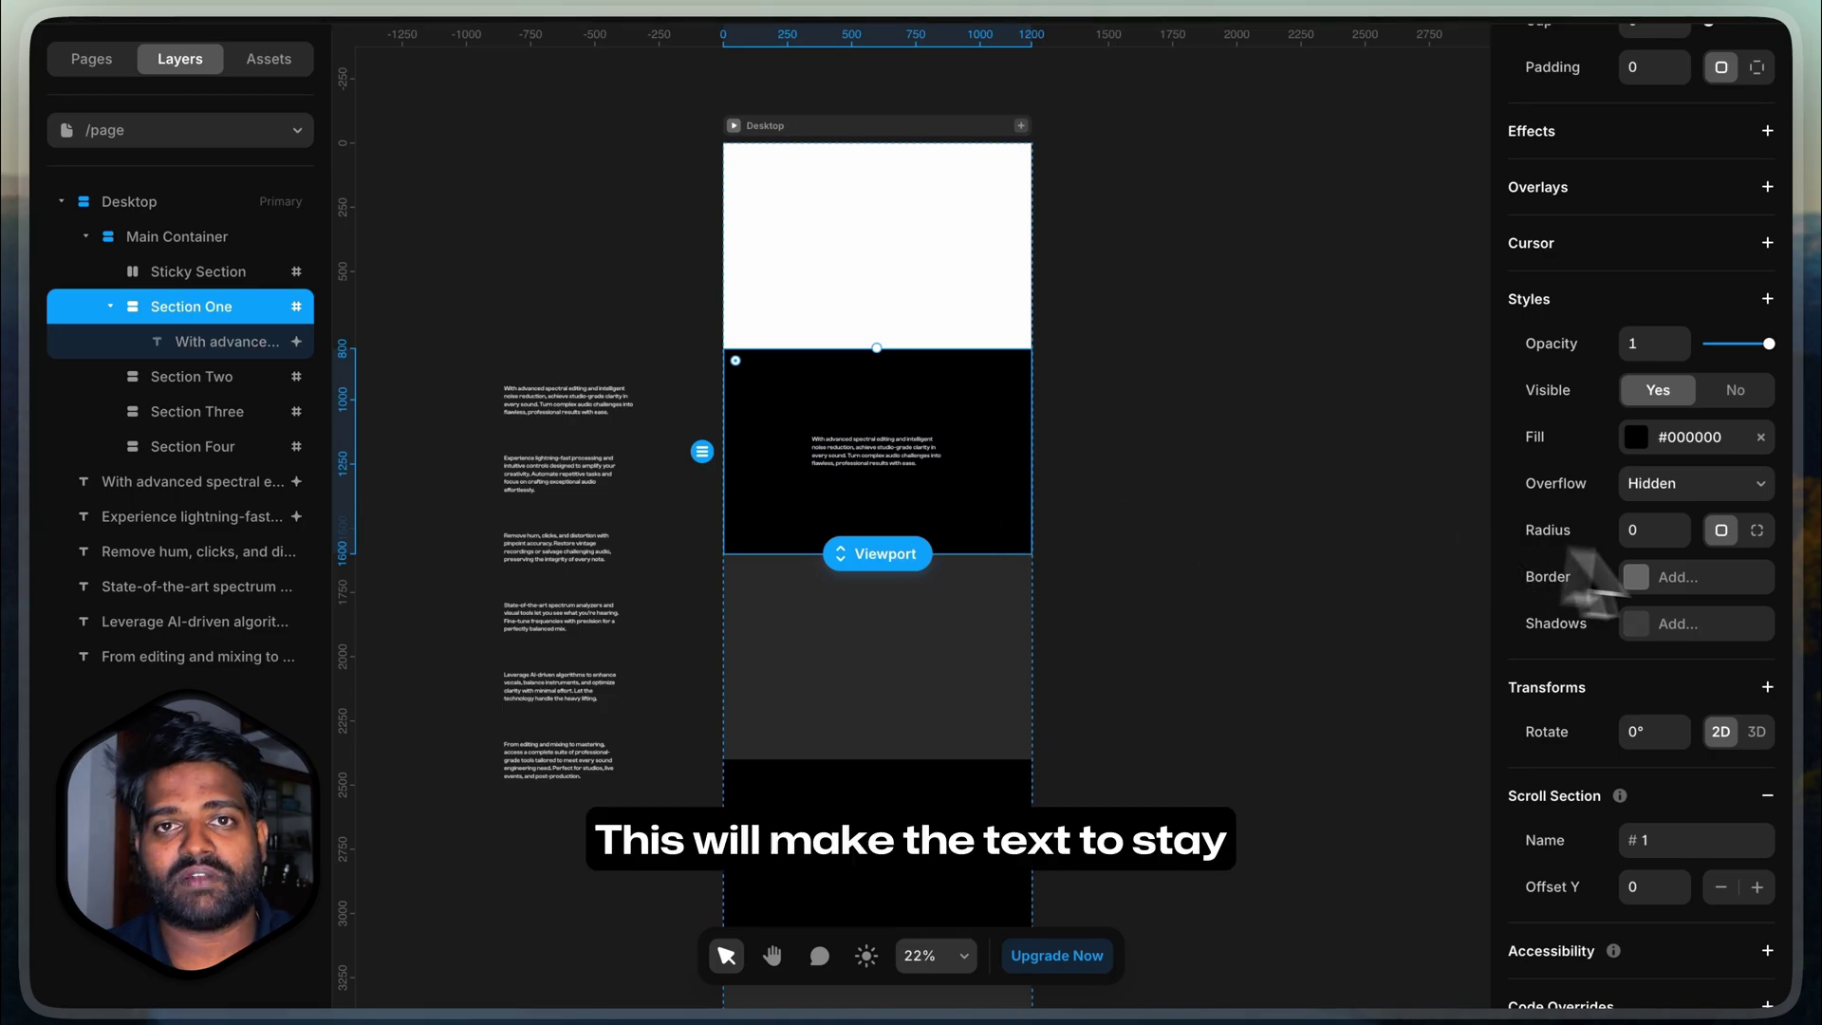
{"action": "scroll", "coordinate": [1647, 313], "scroll_direction": "up", "scroll_amount": 7}
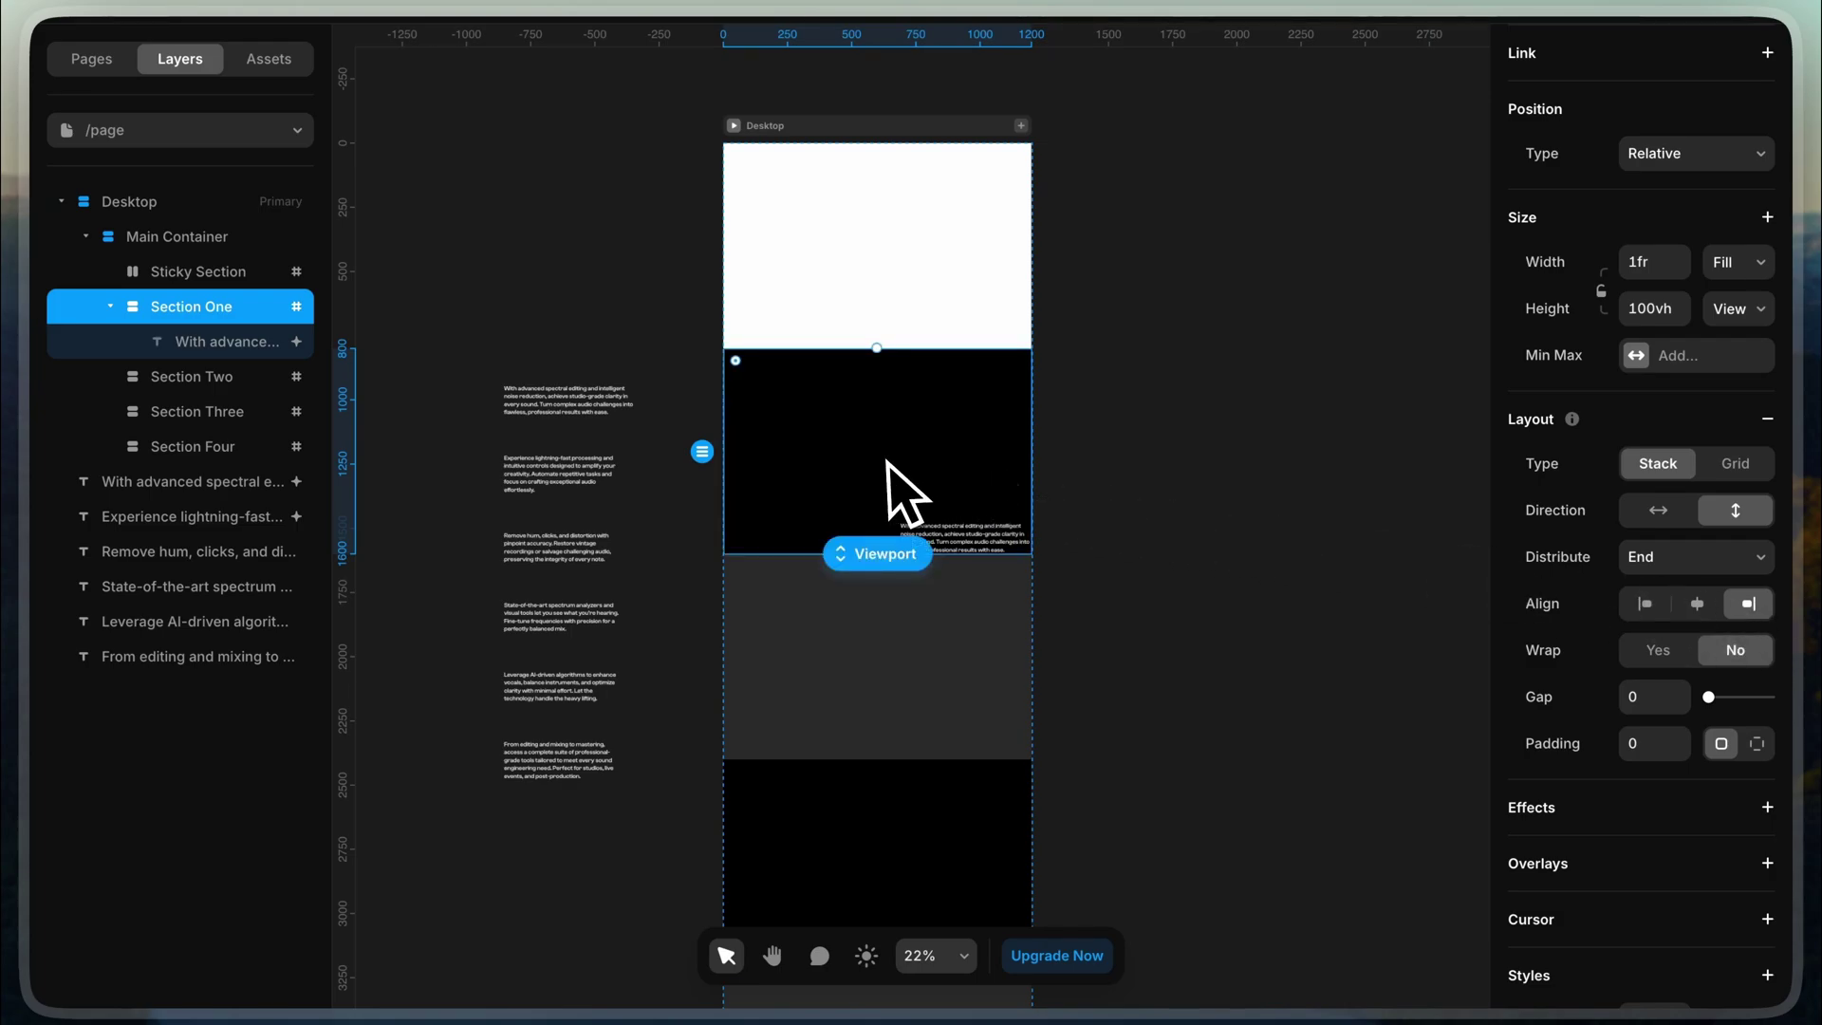
{"action": "left_click", "coordinate": [1647, 745]}
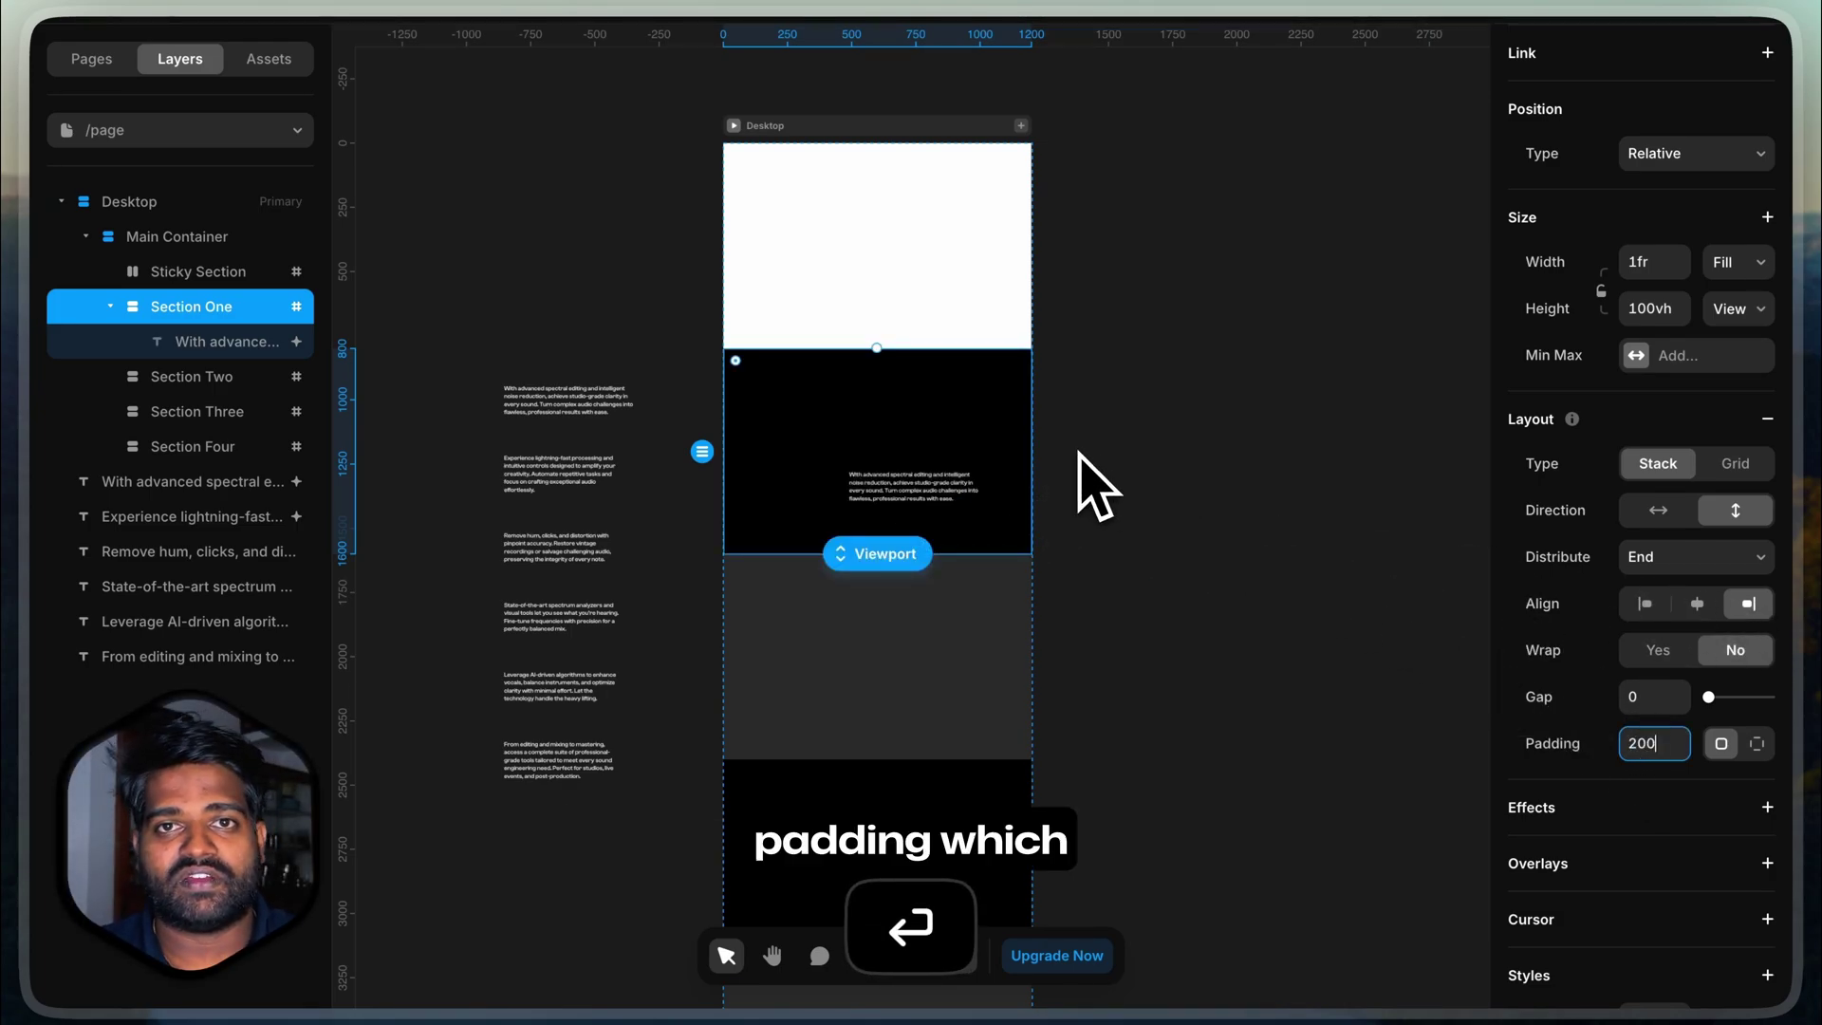
Step: Copy the "Experience lightning-fast processing" text block and paste it into Section Two
{"action": "left_click", "coordinate": [917, 734]}
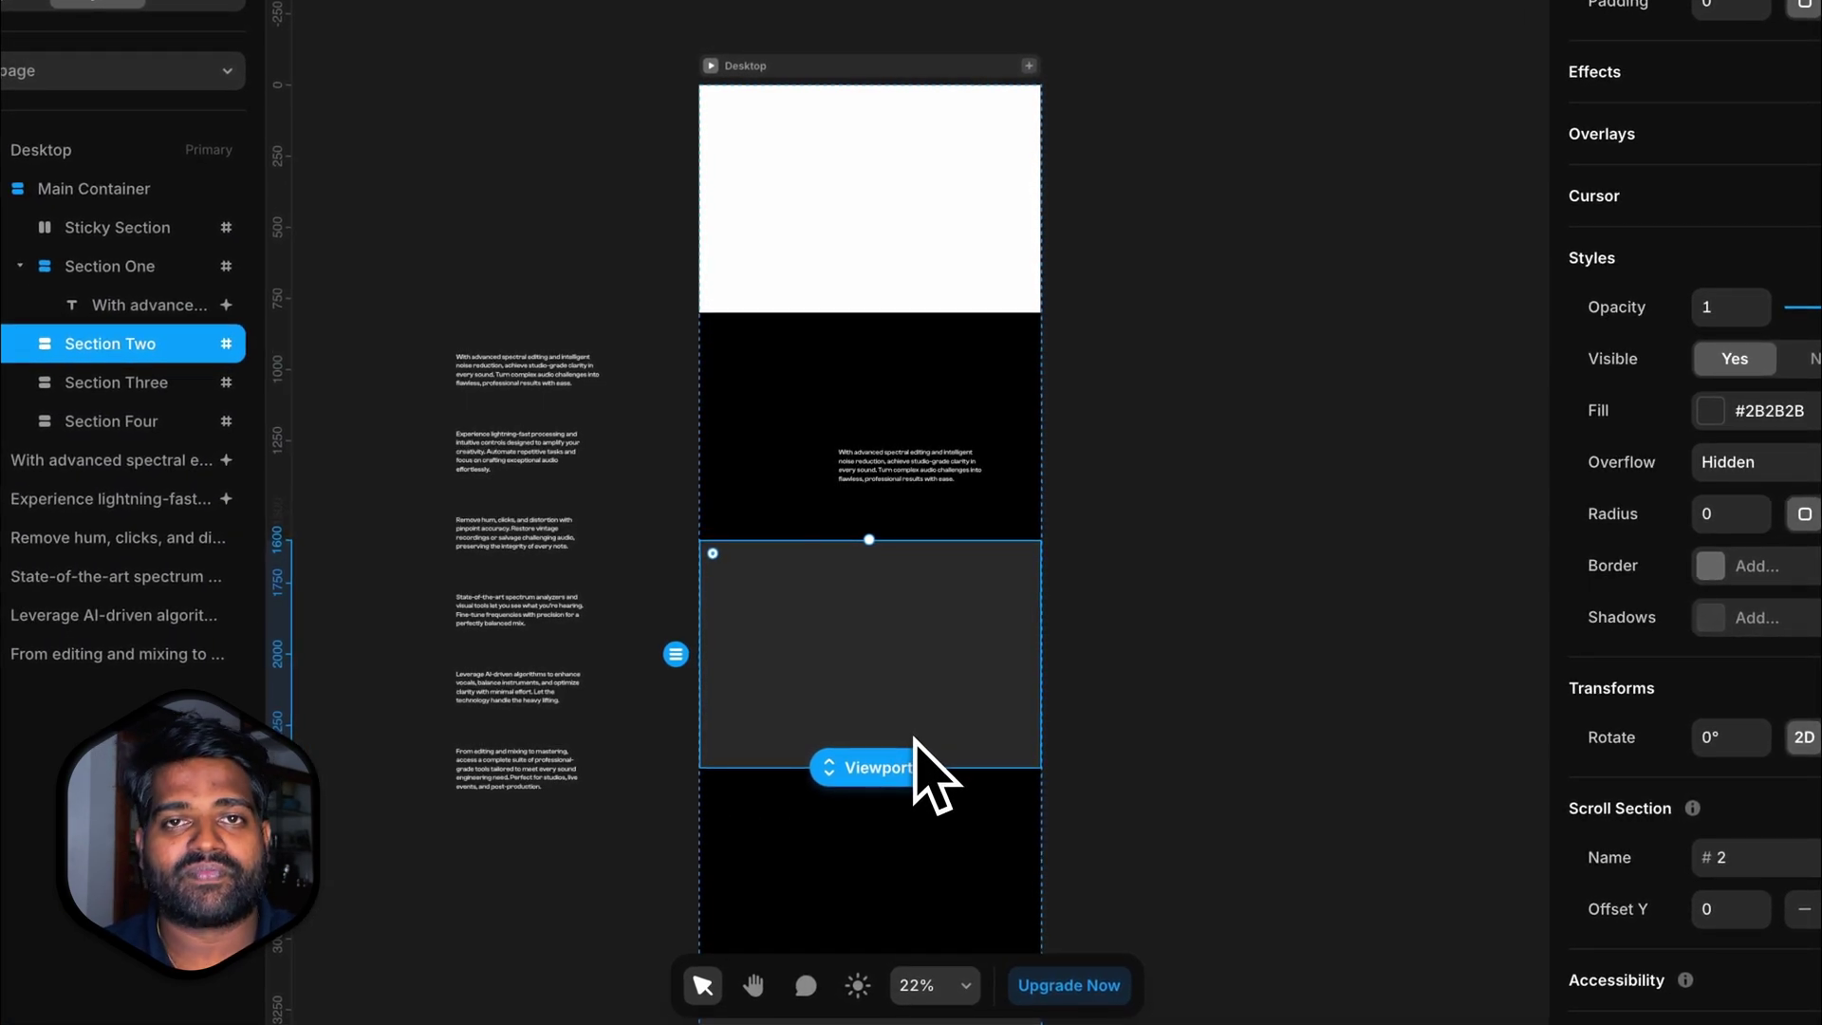
{"action": "left_click", "coordinate": [549, 465]}
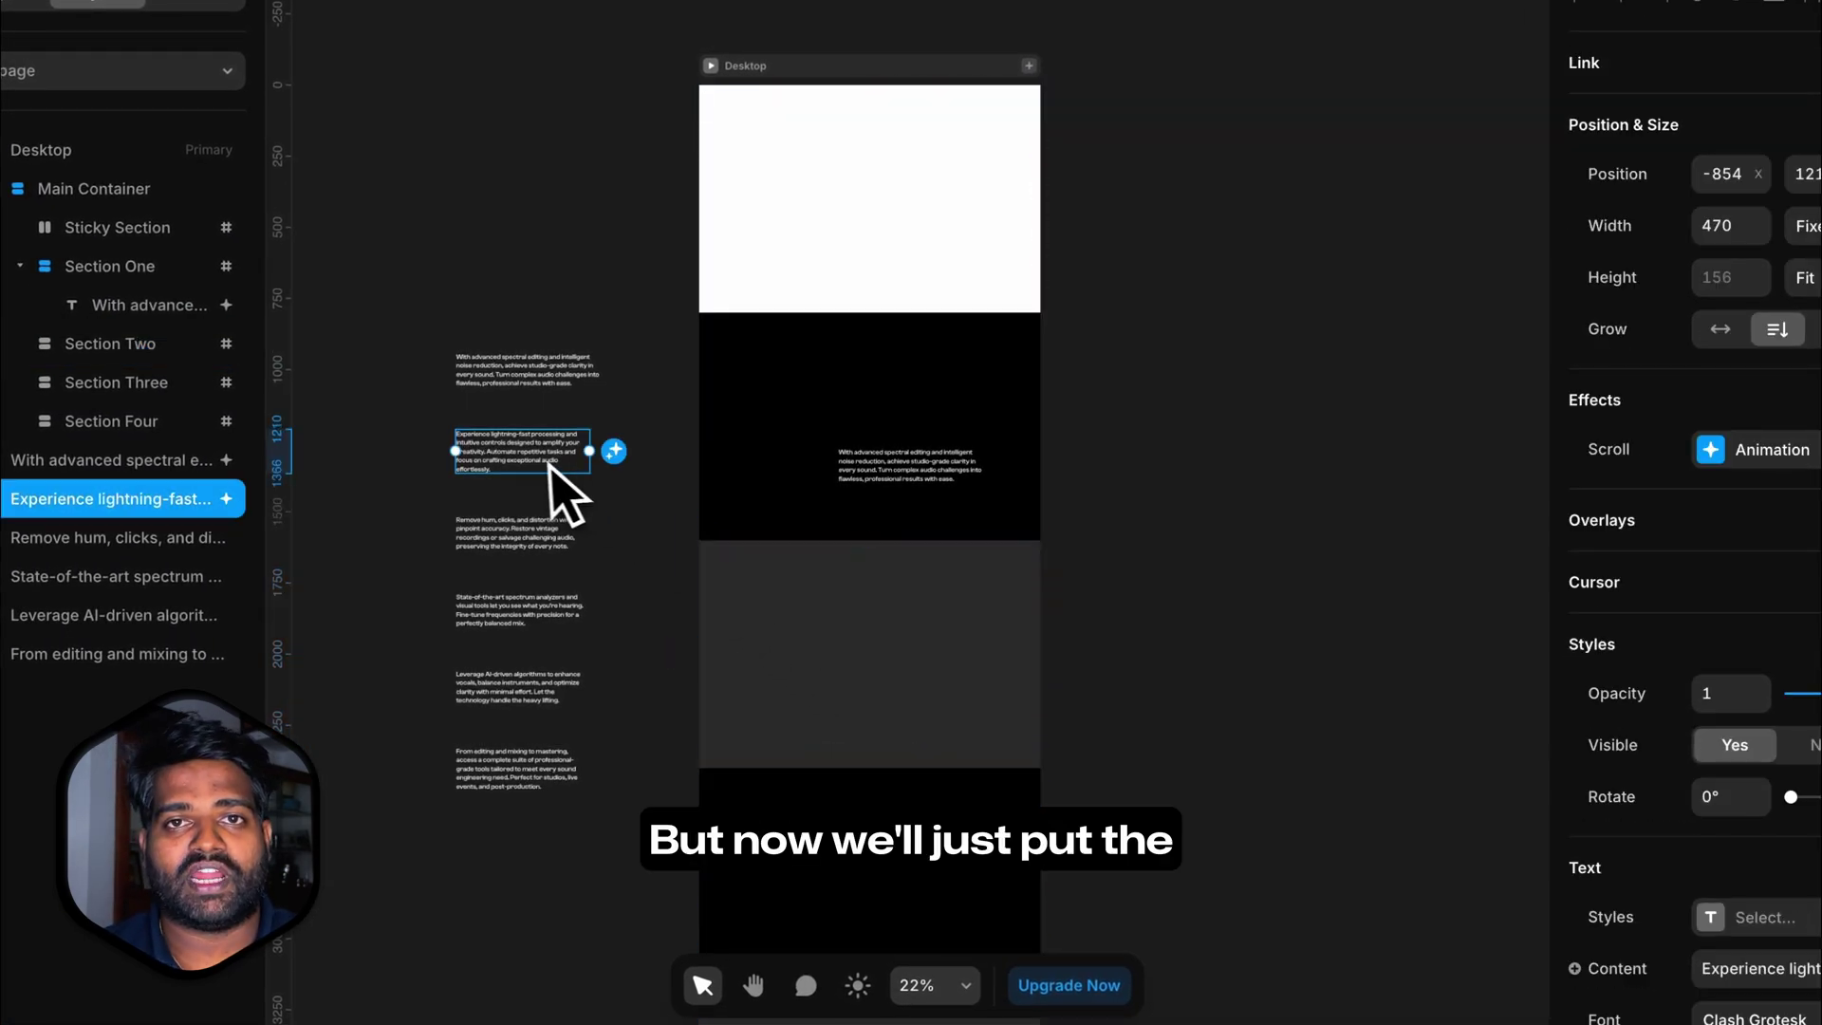
{"action": "left_click", "coordinate": [702, 607]}
{"action": "key", "text": "super+v"}
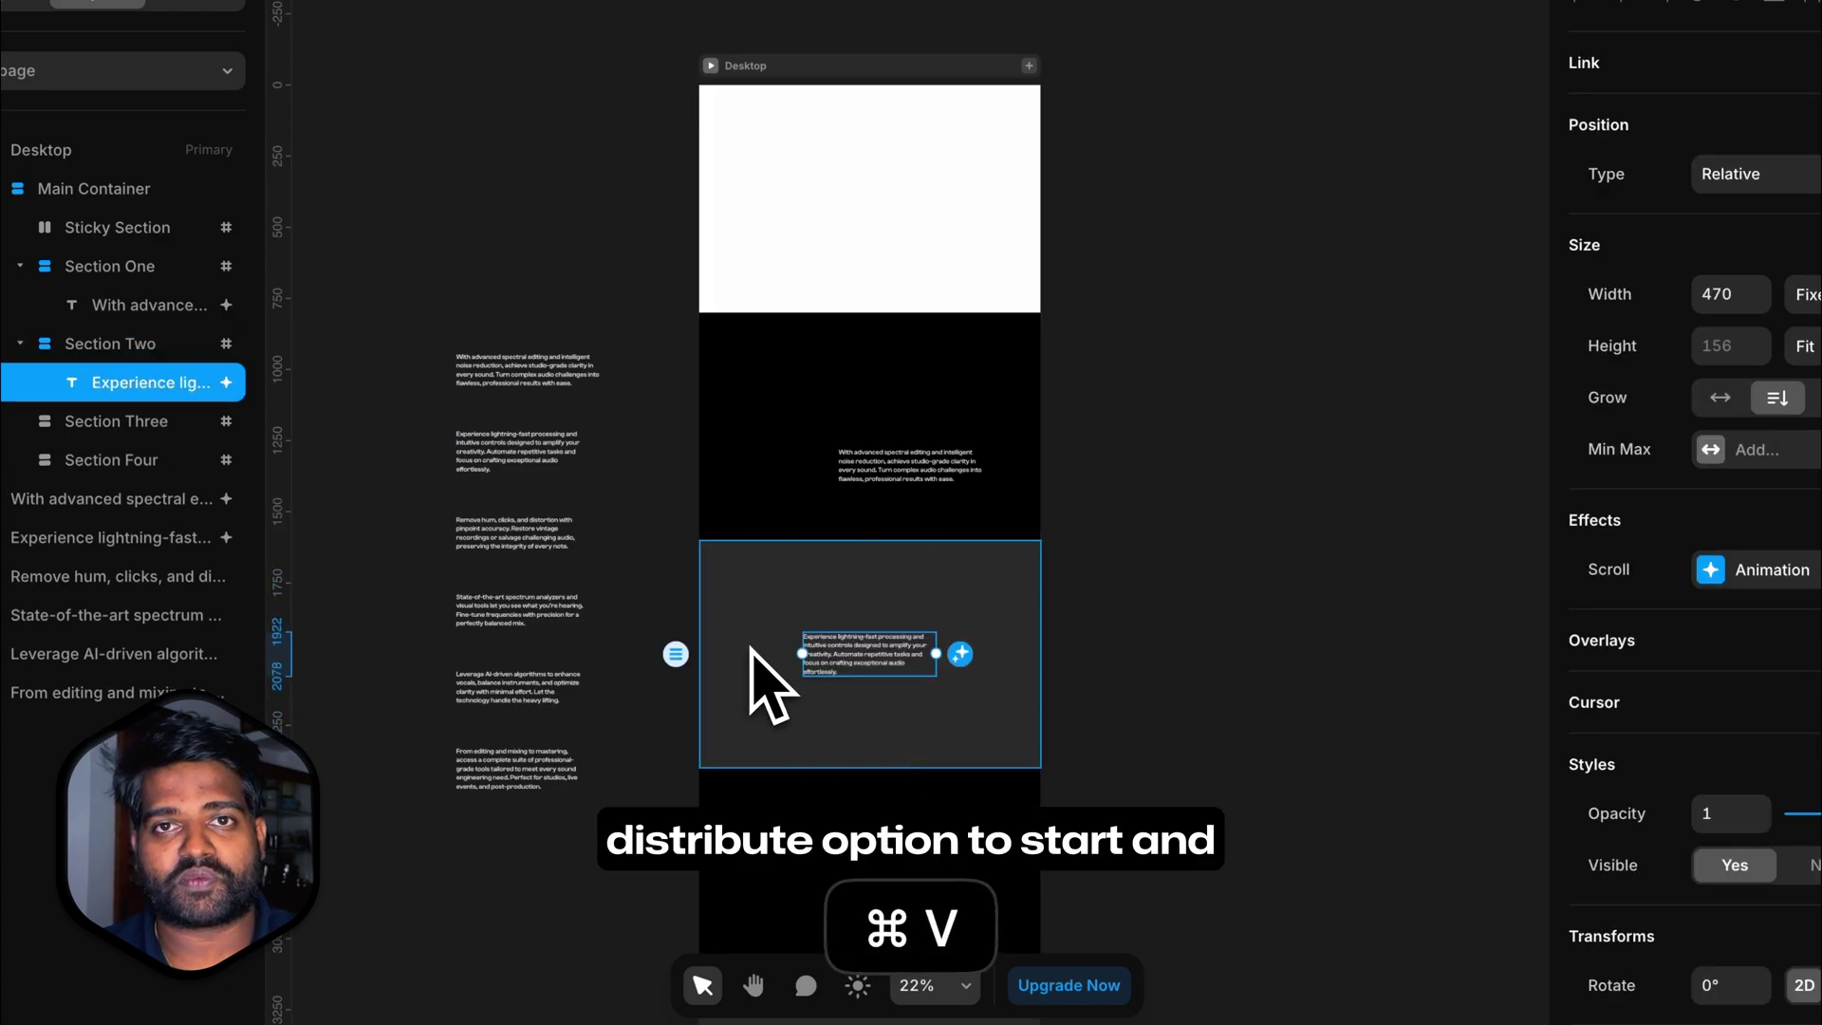
Step: Set Section Two's layout to distribute Start and align left, with padding around its text
{"action": "left_click", "coordinate": [1028, 698]}
{"action": "scroll", "coordinate": [1740, 561], "scroll_direction": "up", "scroll_amount": 3}
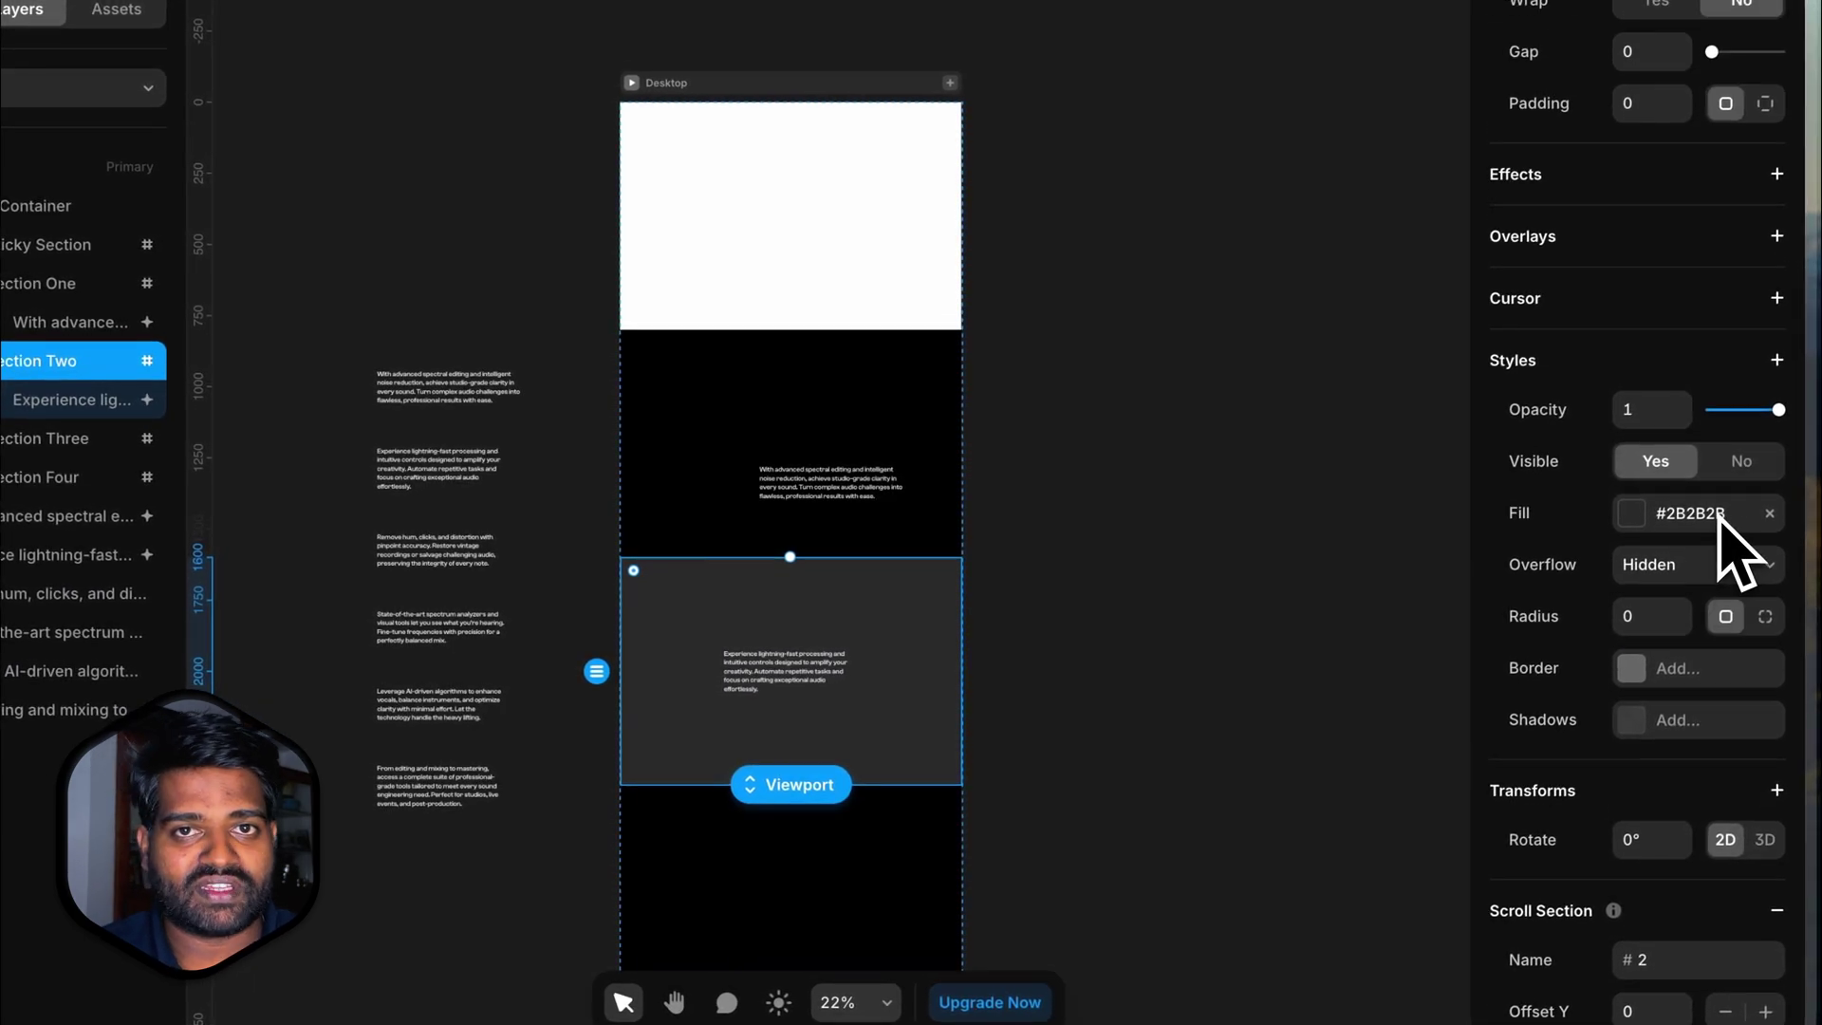
{"action": "scroll", "coordinate": [1690, 541], "scroll_direction": "up", "scroll_amount": 4}
{"action": "left_click", "coordinate": [1648, 451]}
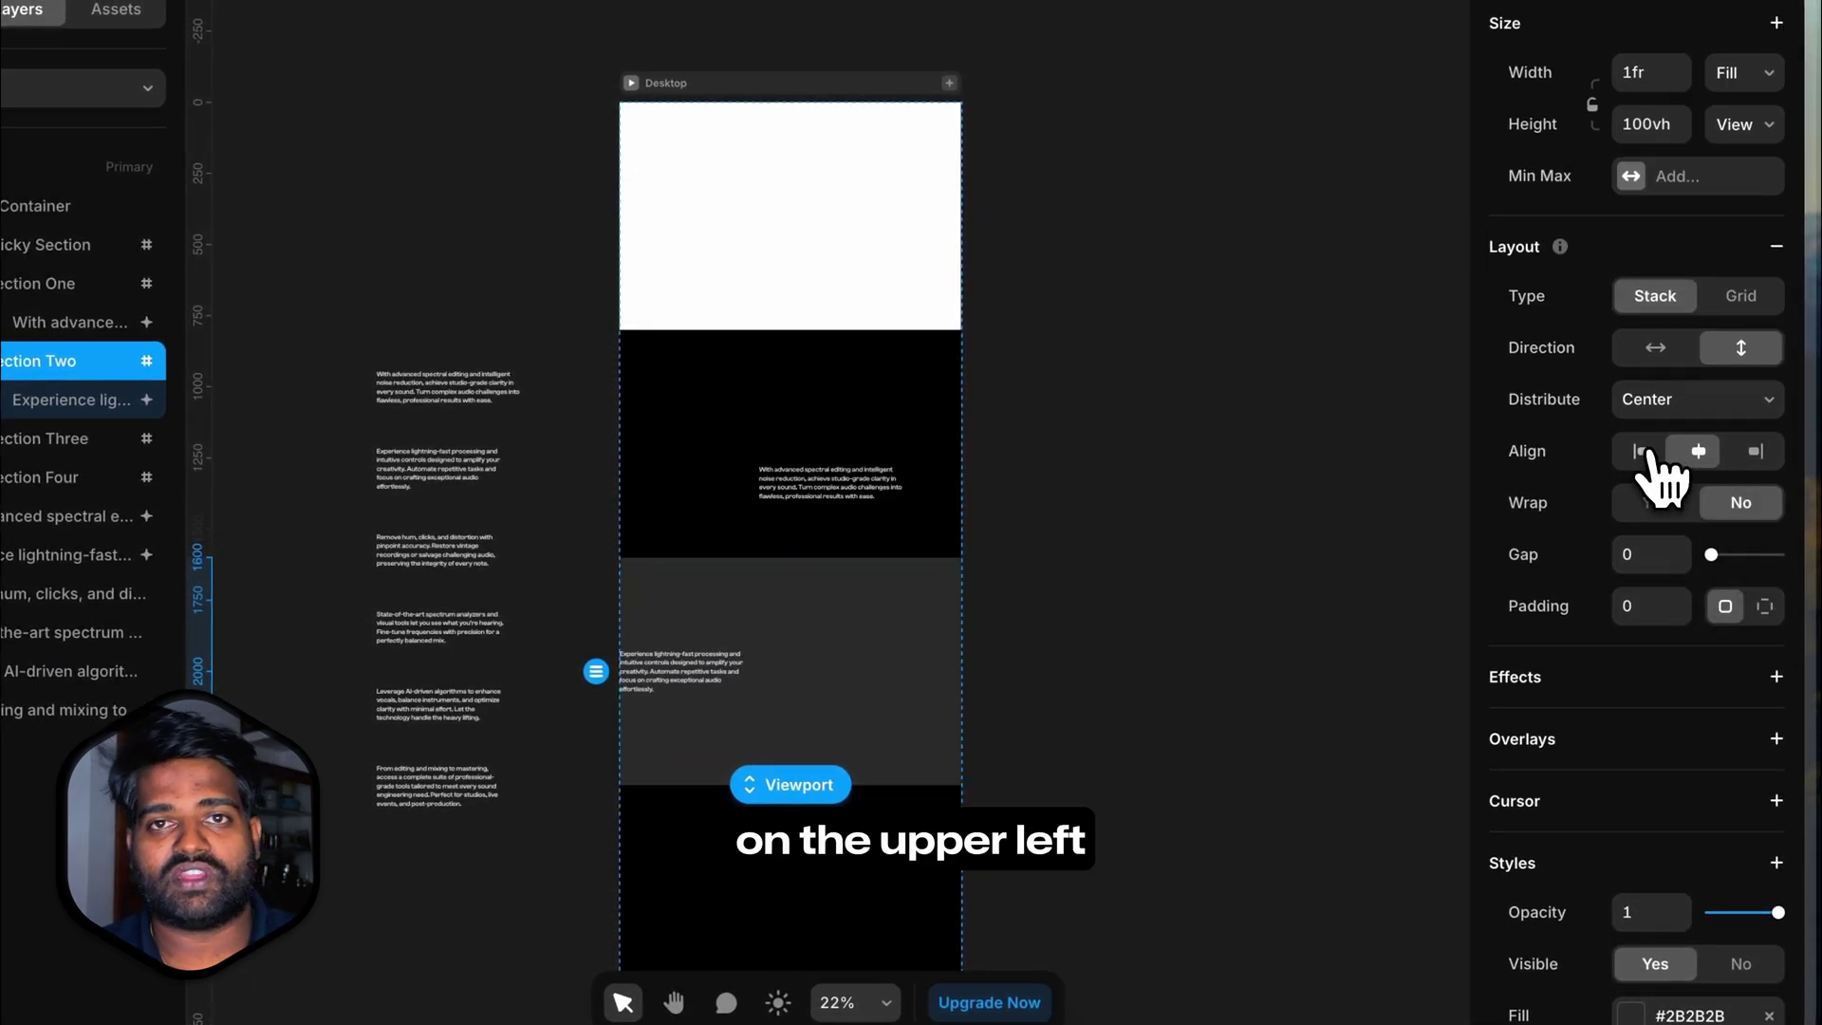
{"action": "left_click", "coordinate": [1668, 407]}
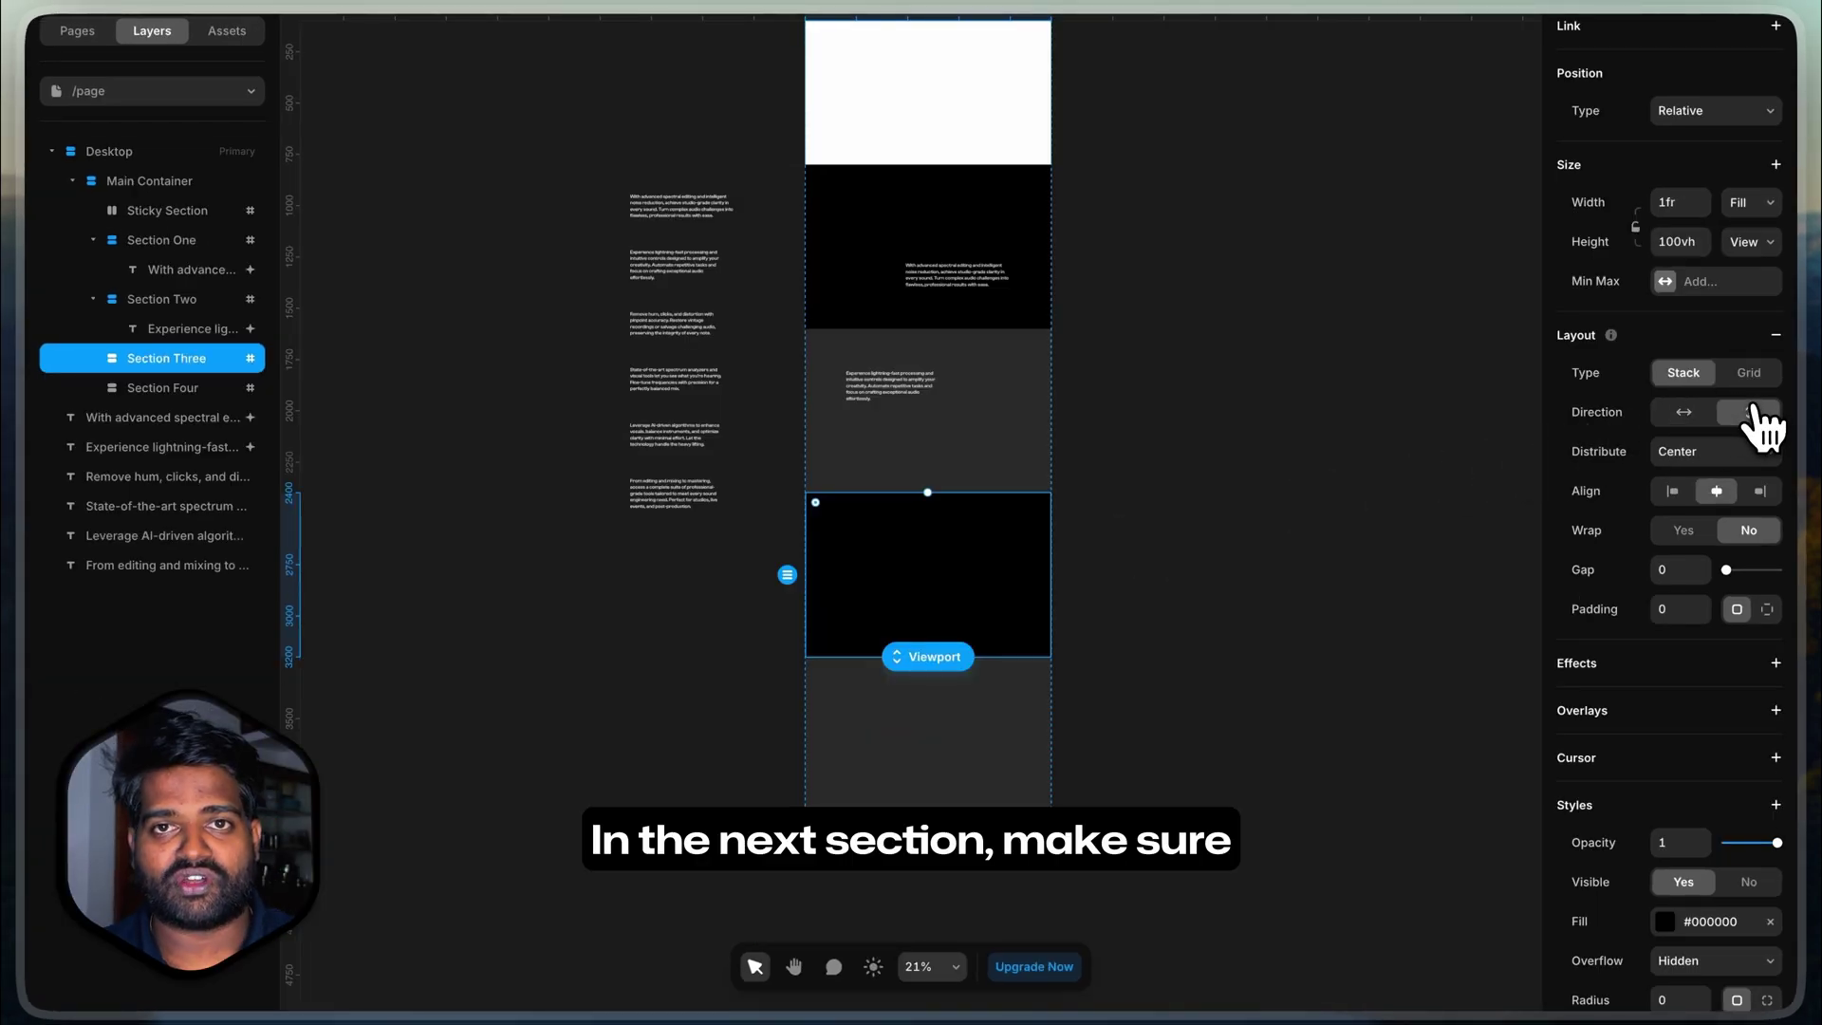
Step: Set Section Three's distribution to Space Between and paste the "State-of-the-art spectrum analyzers" text block into it twice
{"action": "left_click", "coordinate": [1757, 455]}
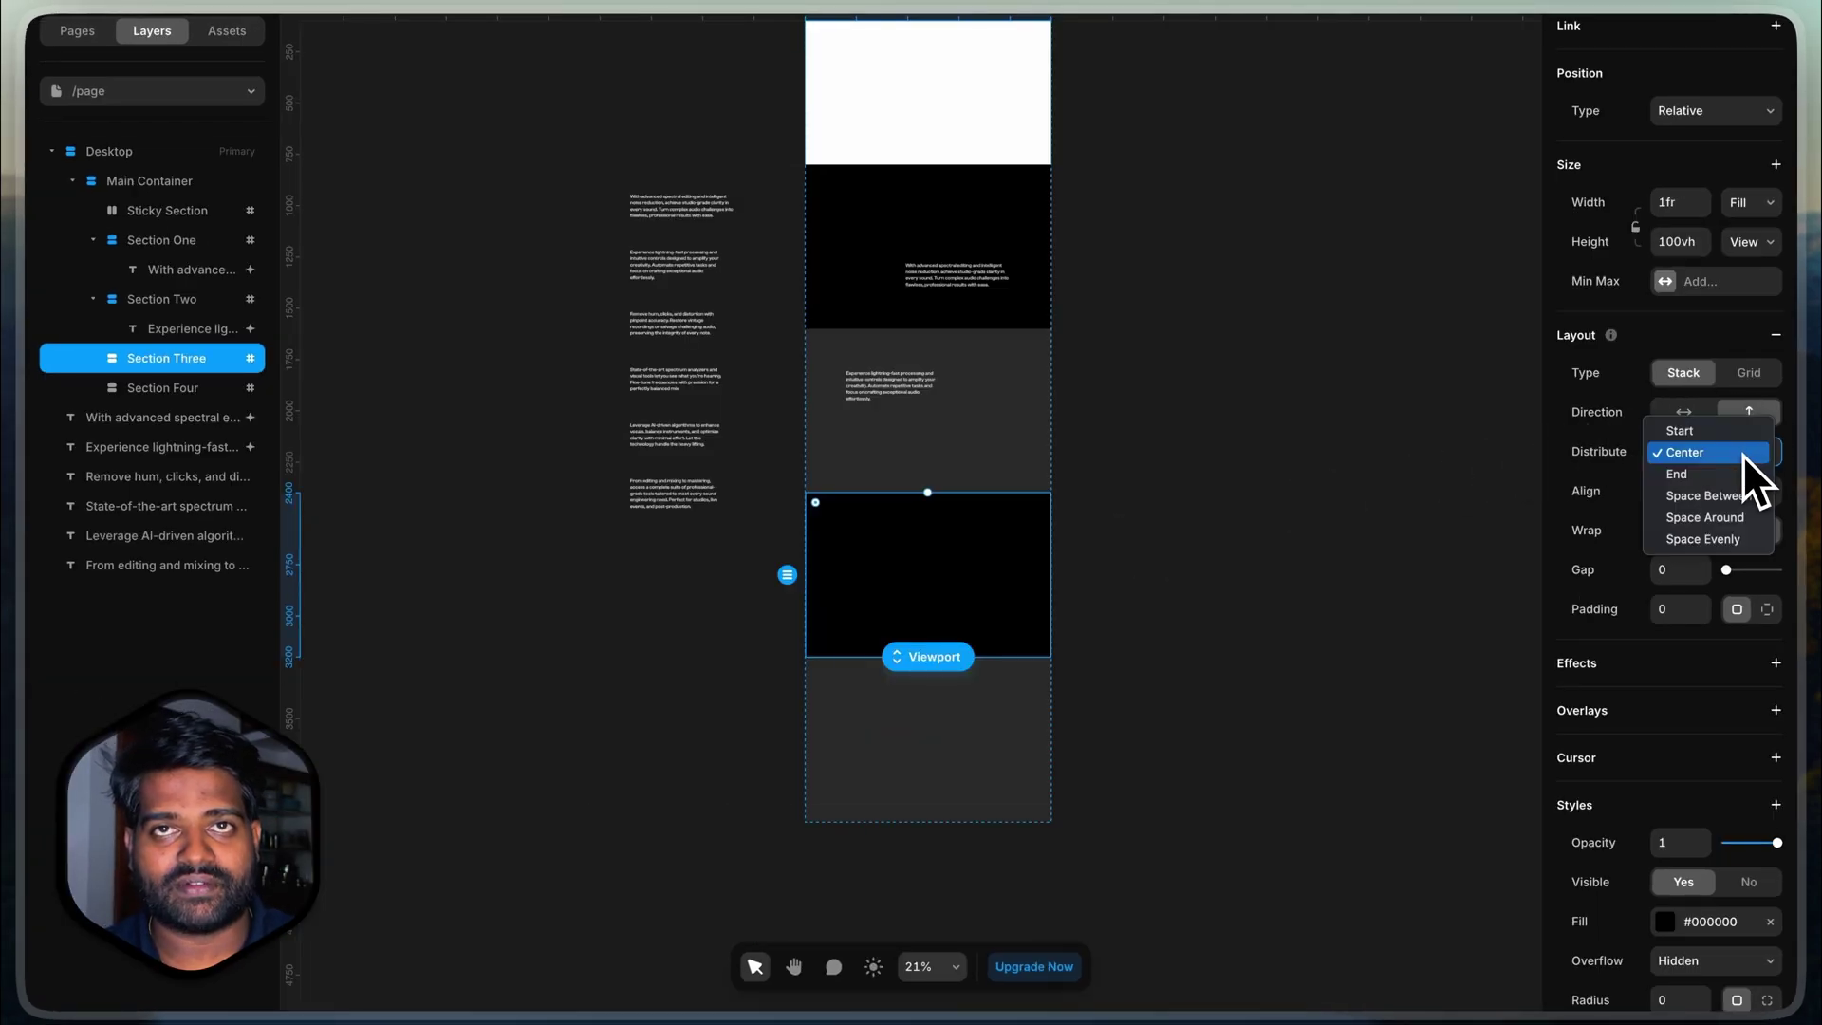
{"action": "left_click", "coordinate": [1739, 493]}
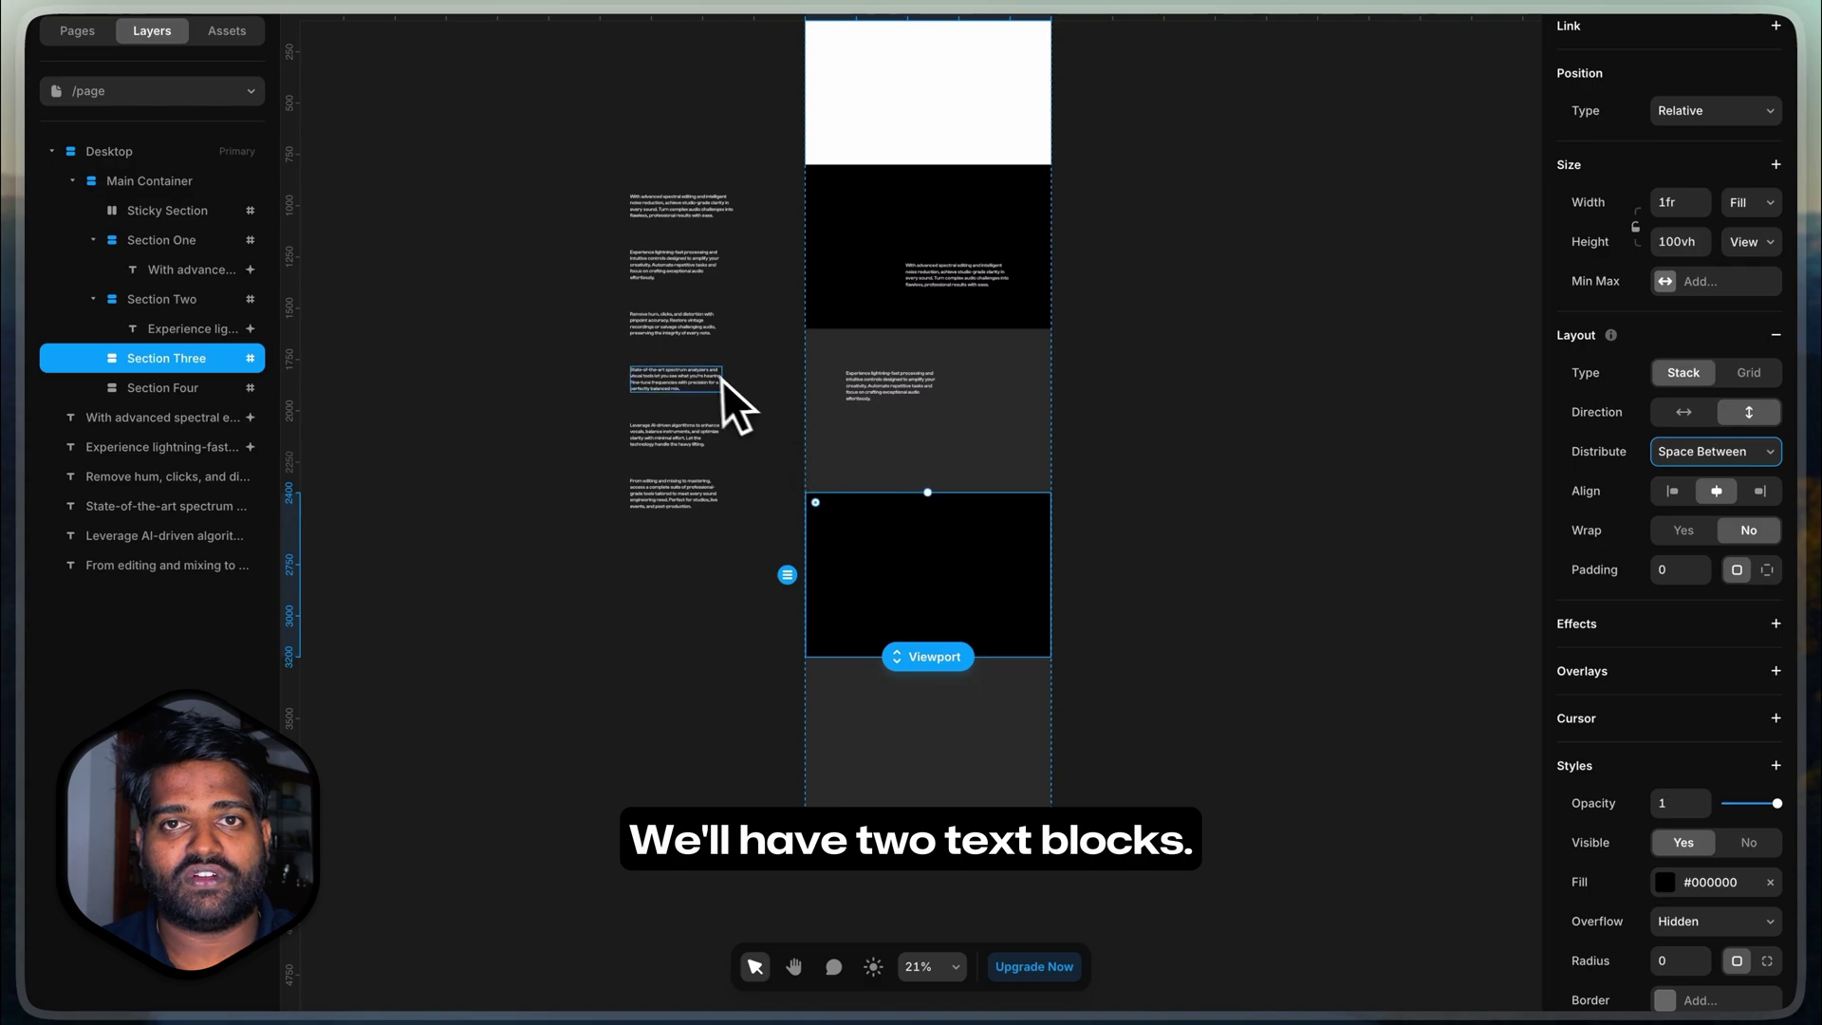
{"action": "left_click", "coordinate": [696, 327]}
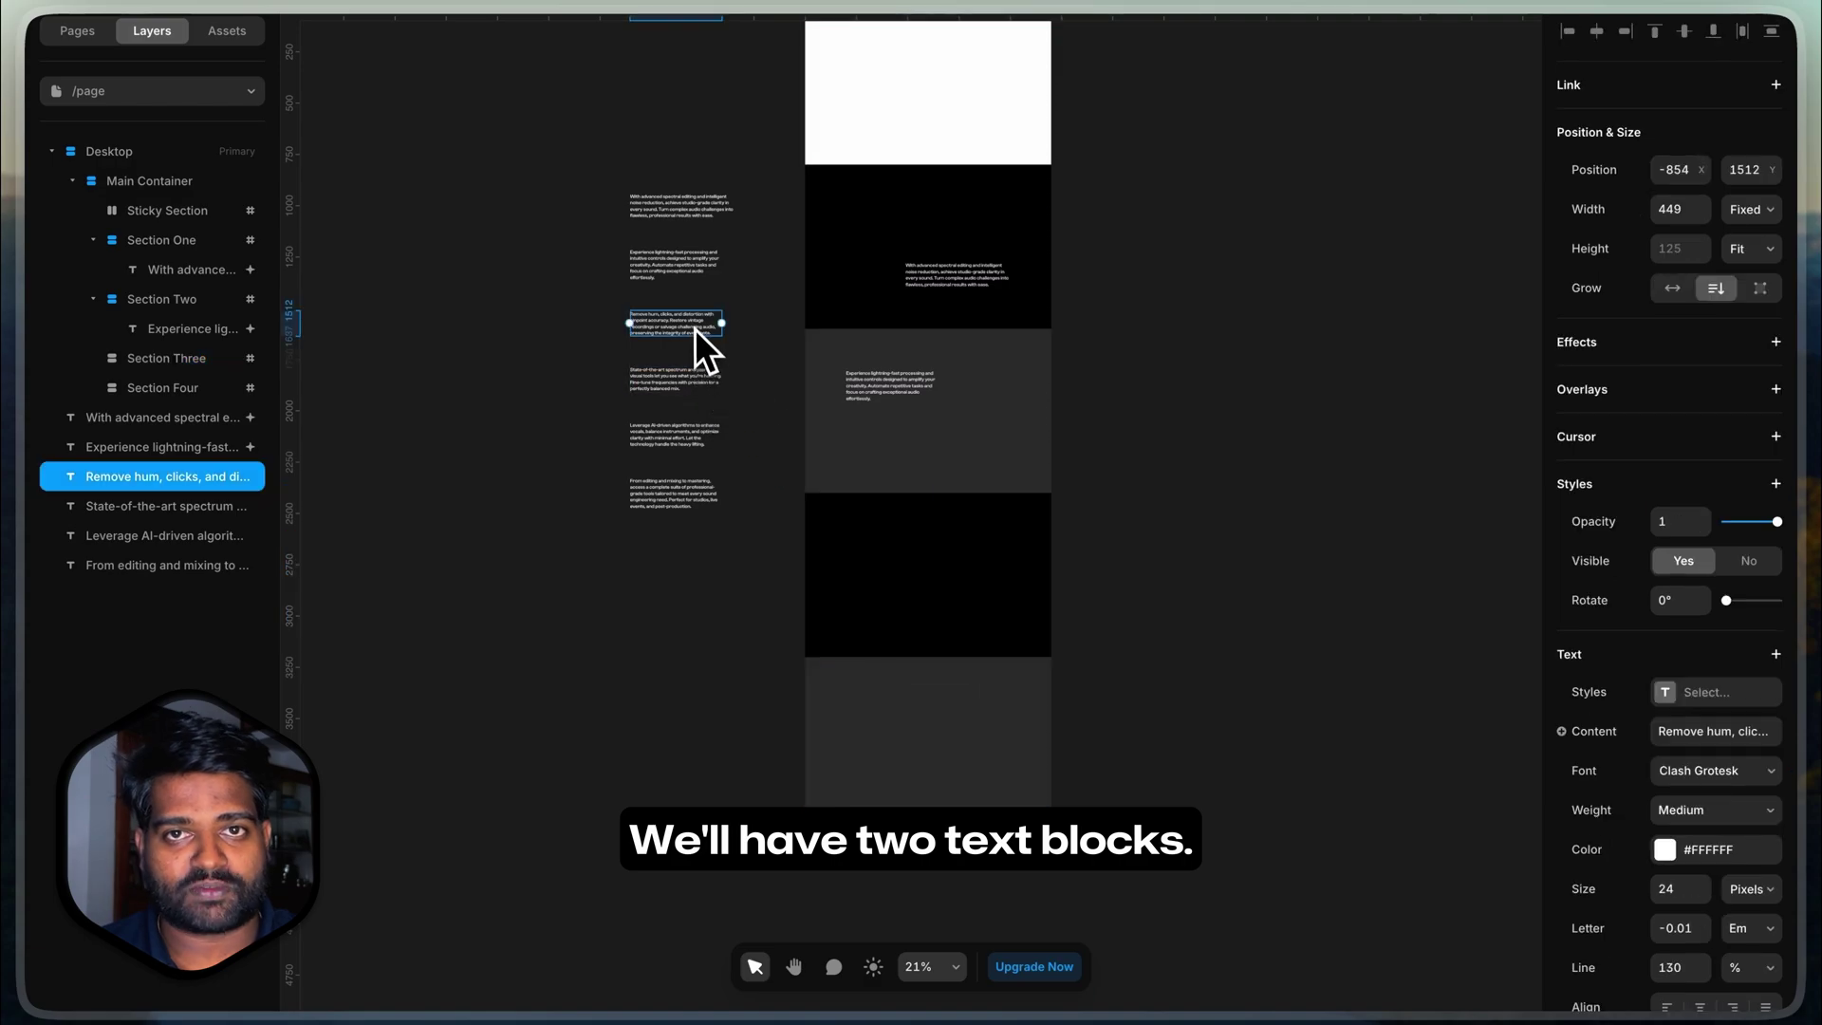
{"action": "left_click", "coordinate": [888, 513]}
{"action": "key", "text": "super+v"}
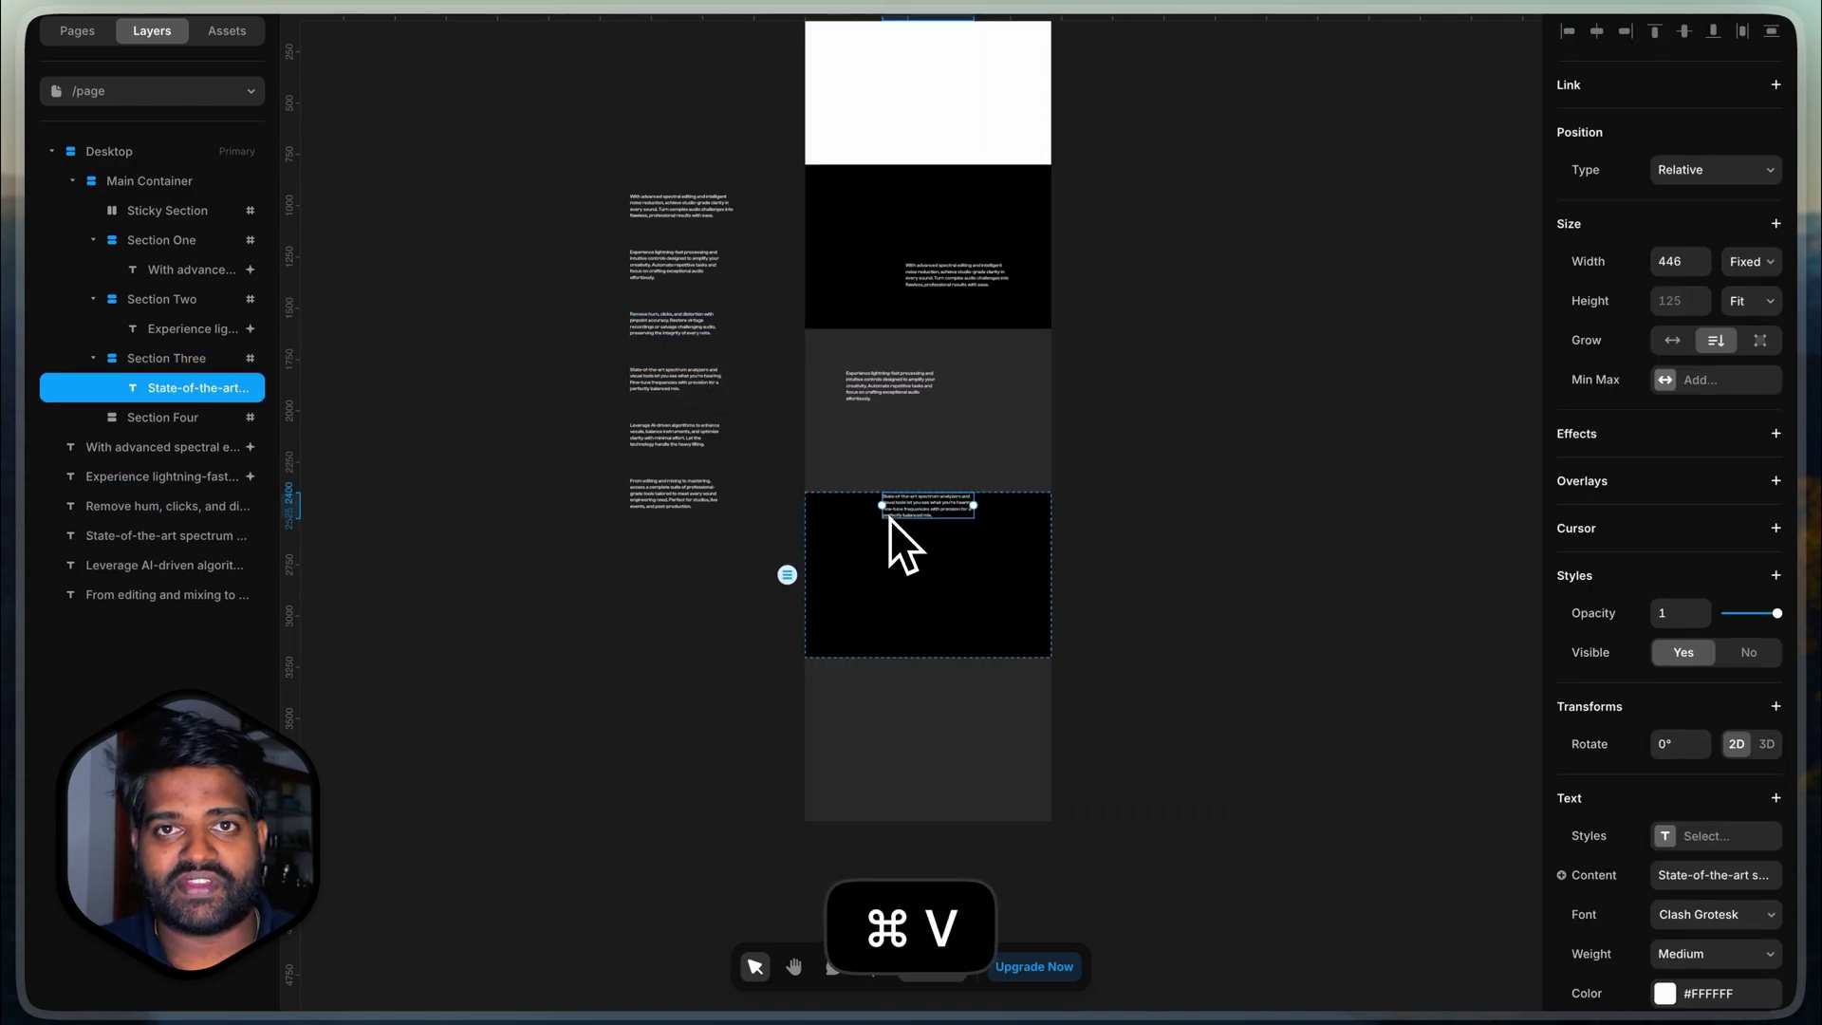
{"action": "left_click", "coordinate": [675, 383]}
{"action": "key", "text": "super+c"}
{"action": "left_click", "coordinate": [900, 541]}
{"action": "key", "text": "super+v"}
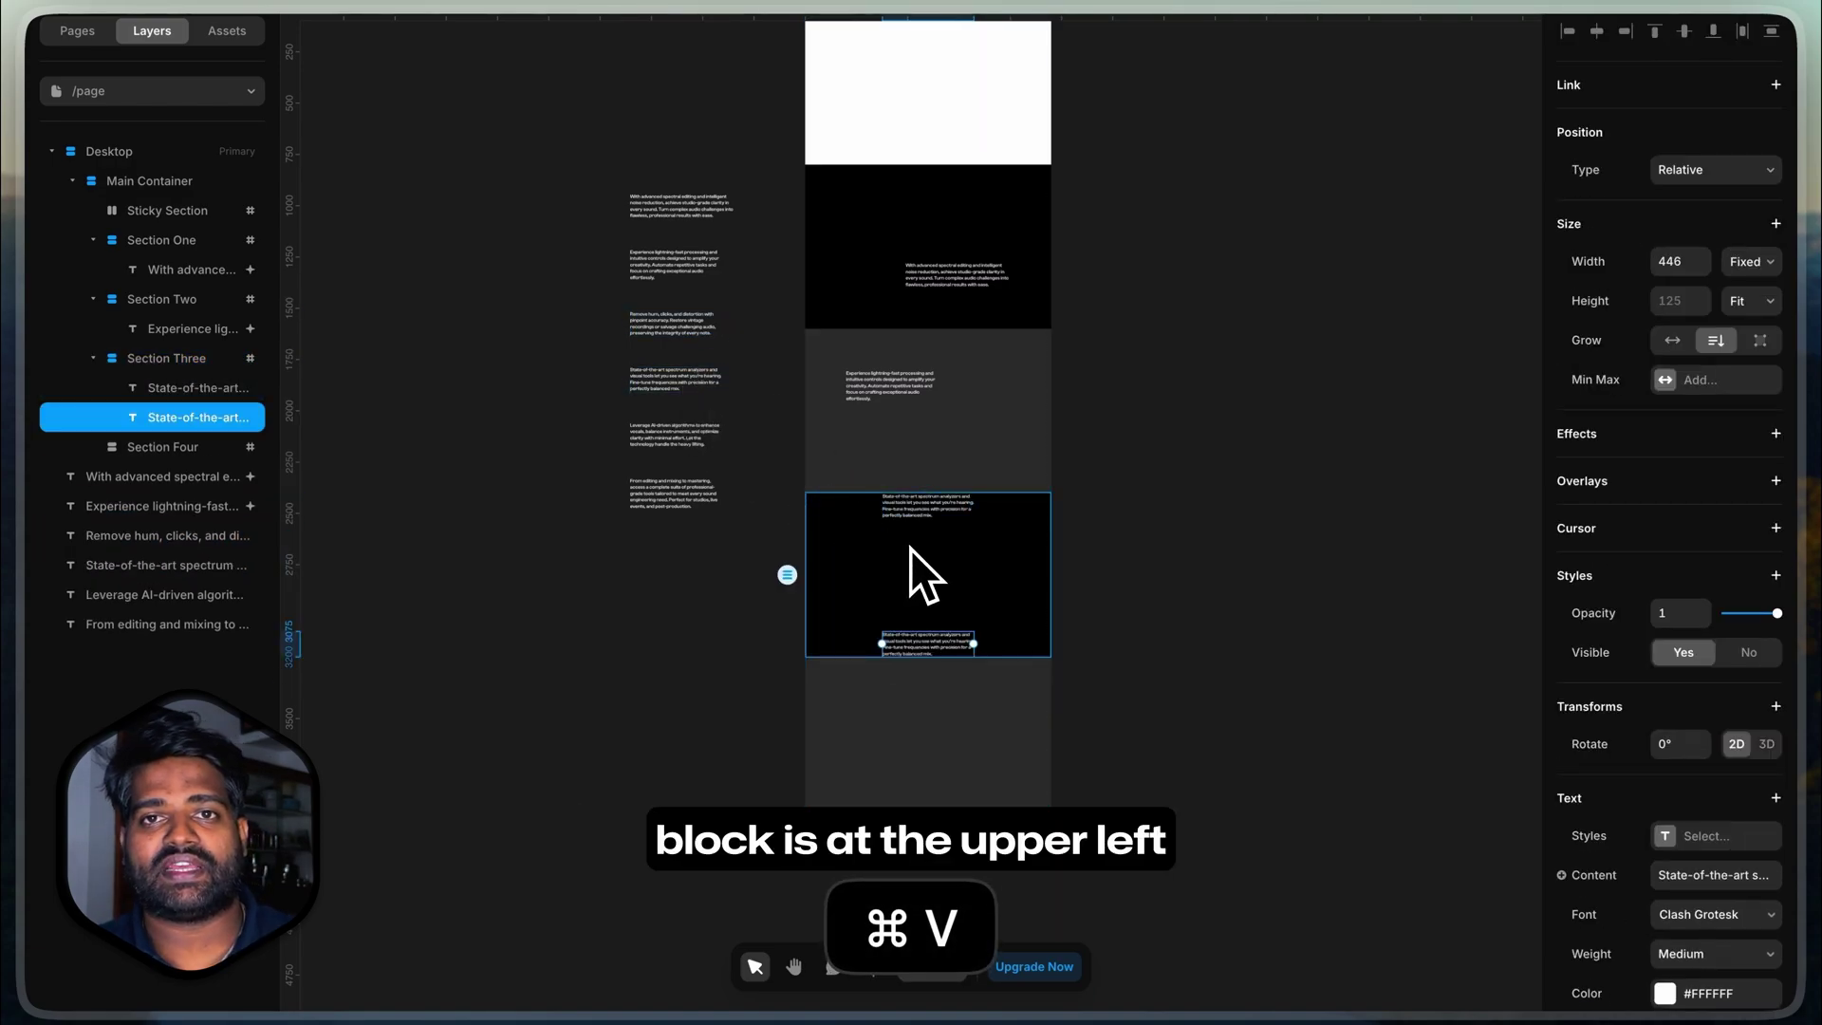
Step: Wrap Section Three's upper text block in a frame with Fill width and narrow the text inside it to four lines
{"action": "left_click", "coordinate": [913, 511]}
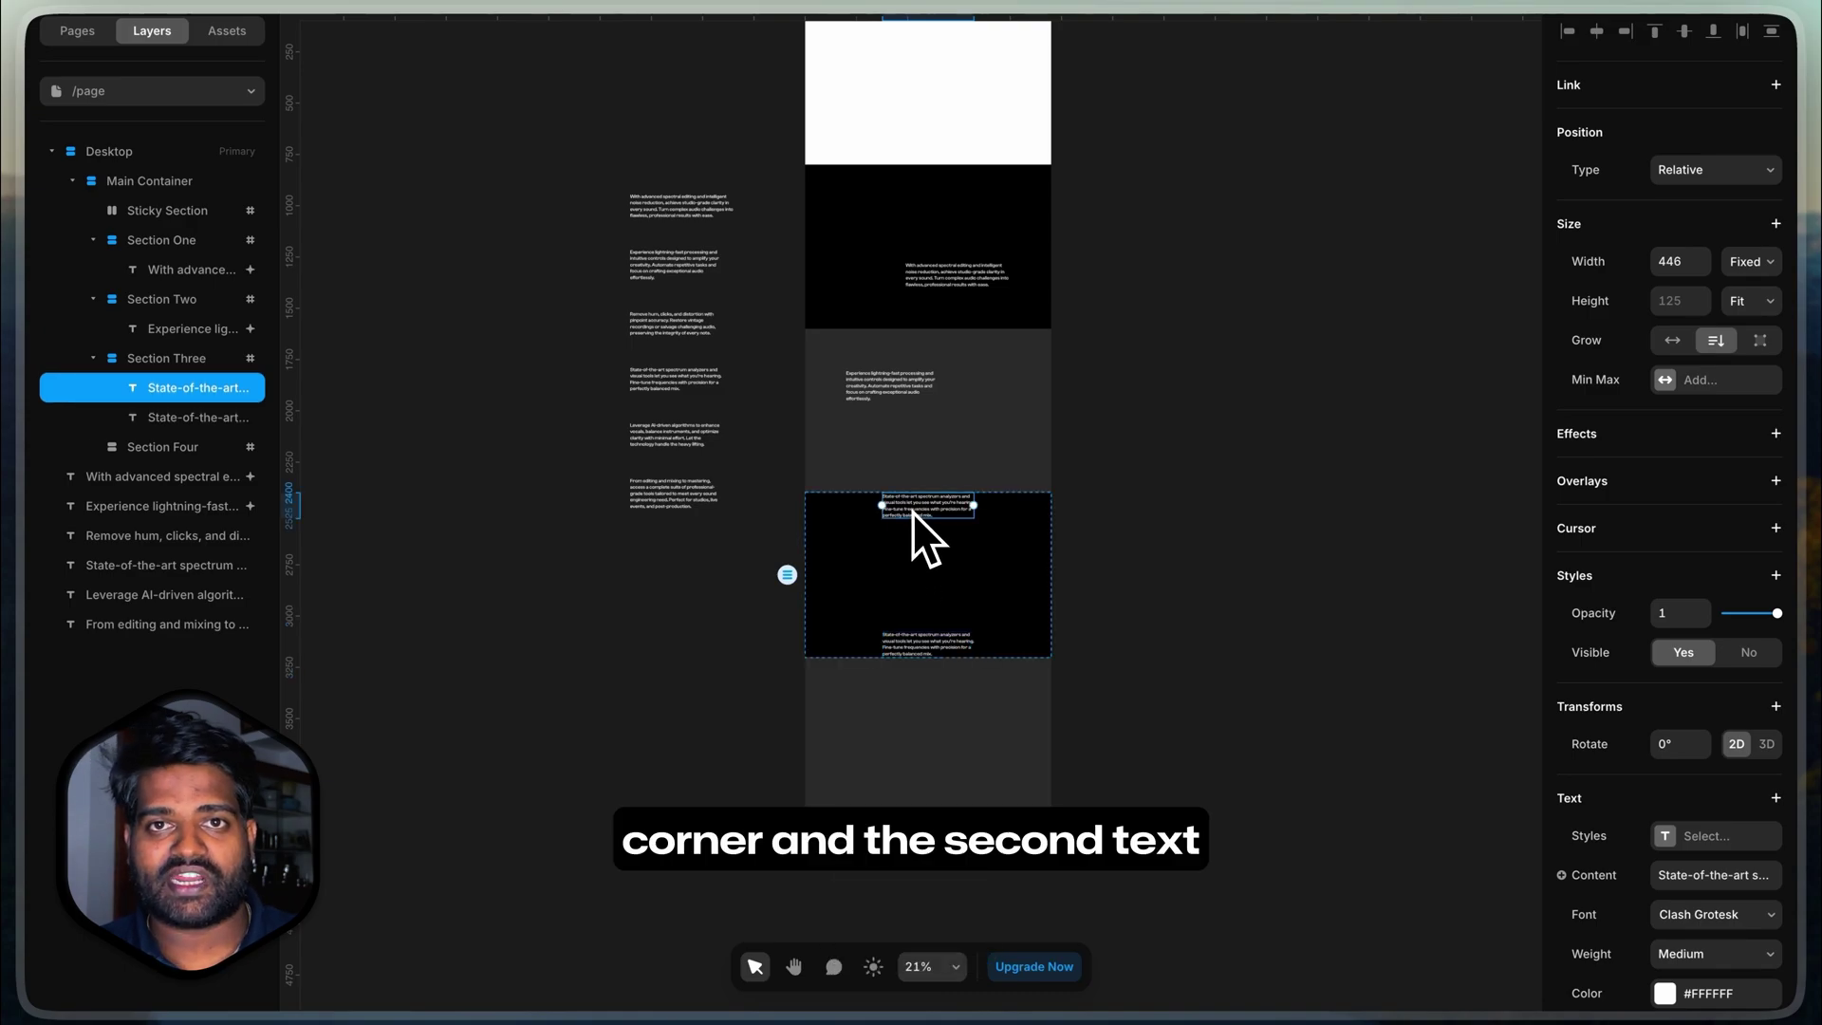
{"action": "scroll", "coordinate": [914, 511], "scroll_direction": "up", "scroll_amount": 5}
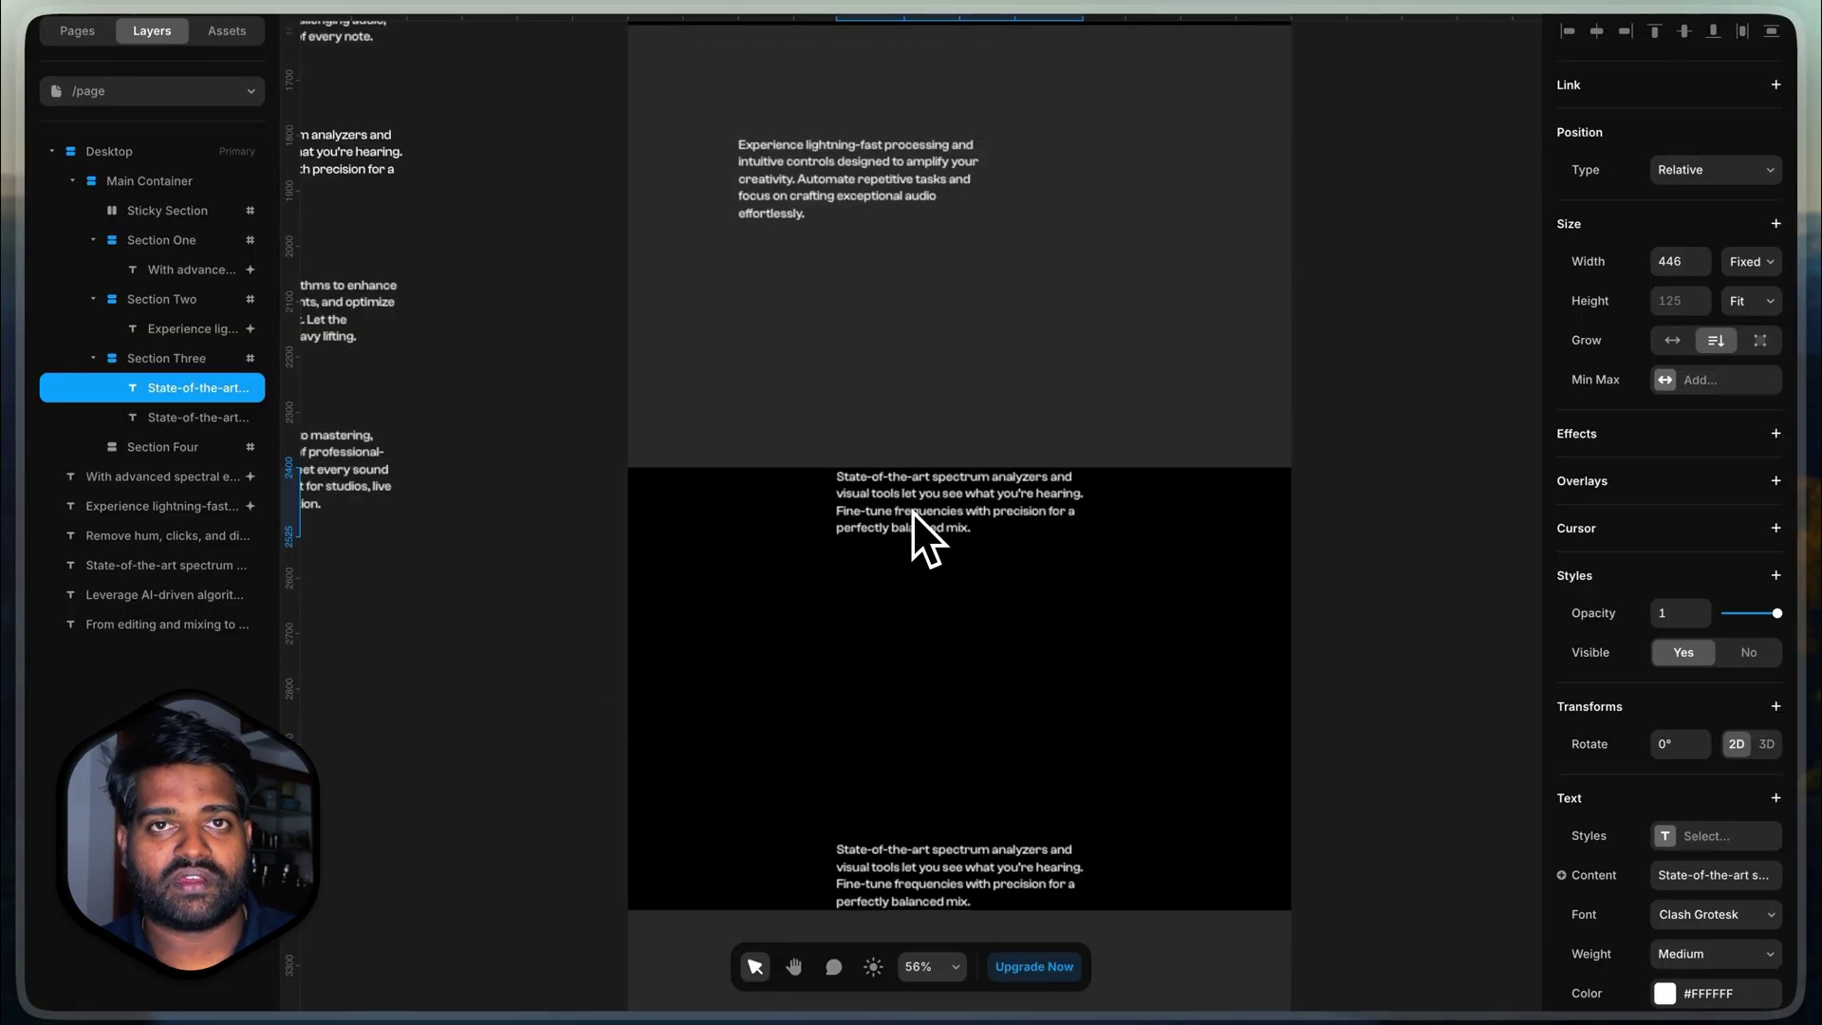
{"action": "right_click", "coordinate": [913, 510]}
{"action": "left_click", "coordinate": [982, 530]}
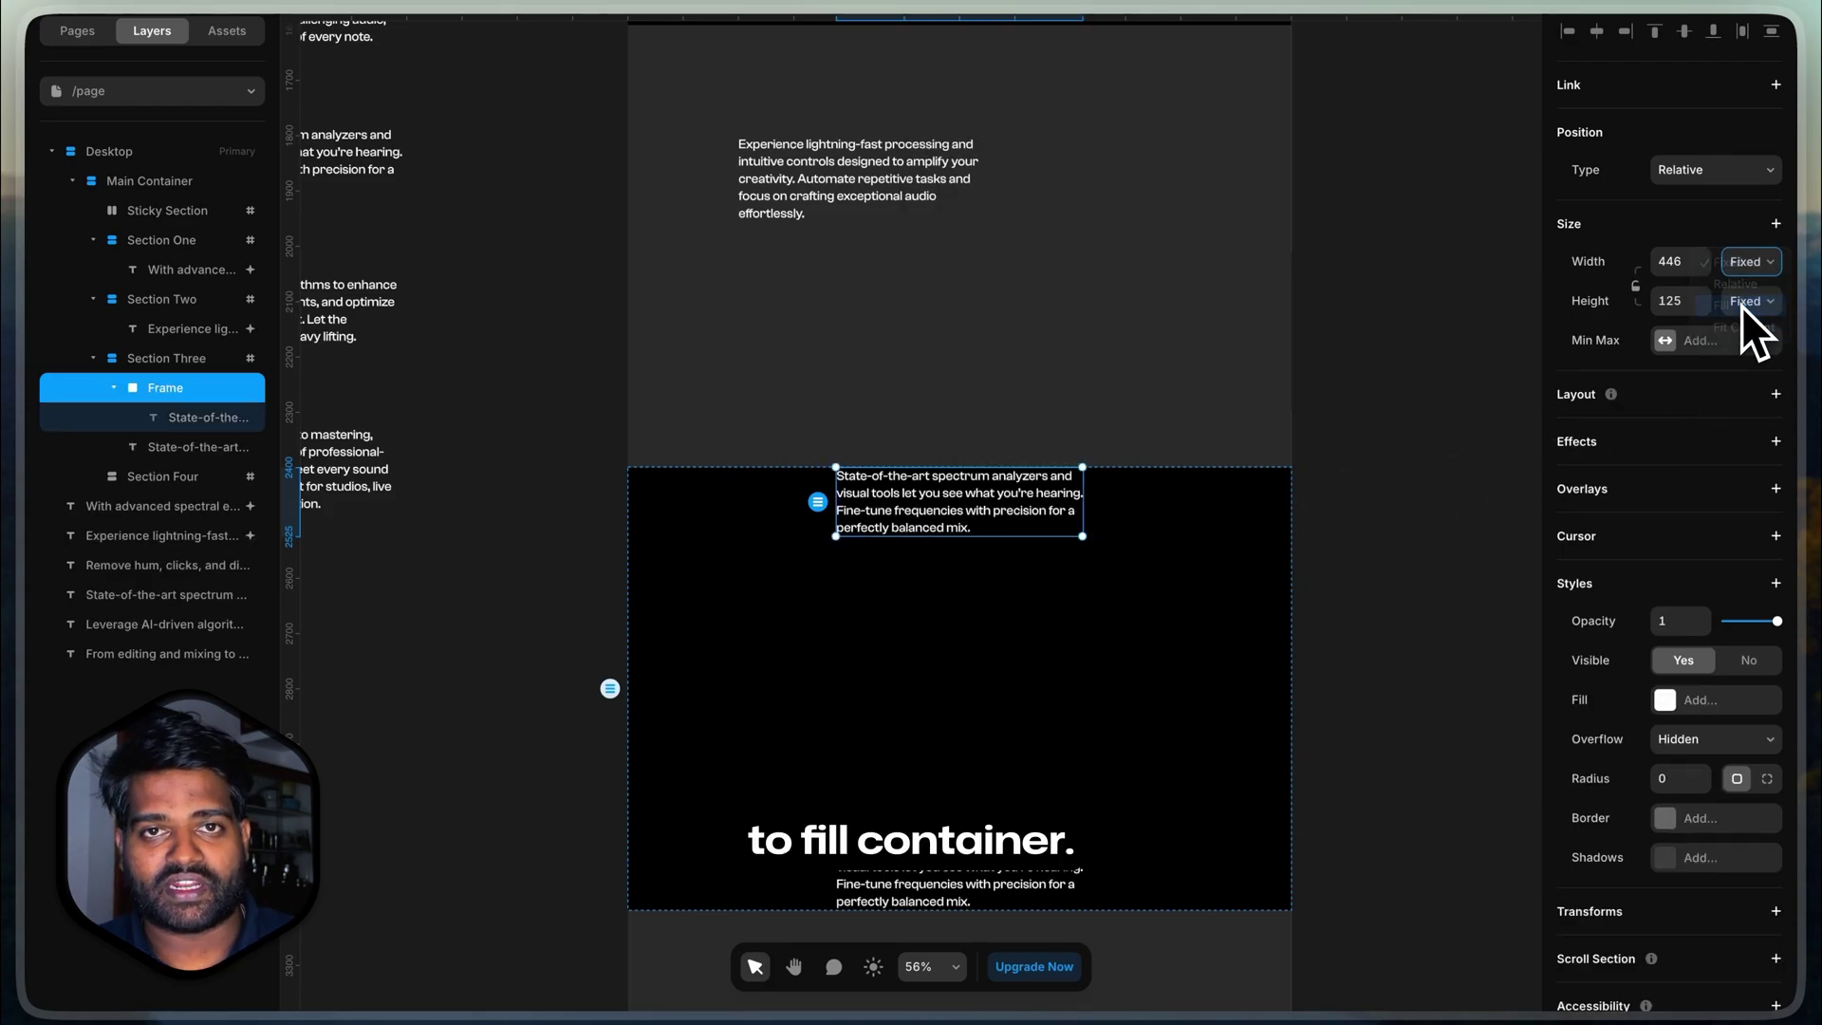
{"action": "left_click", "coordinate": [1741, 305]}
{"action": "left_click", "coordinate": [1216, 504]}
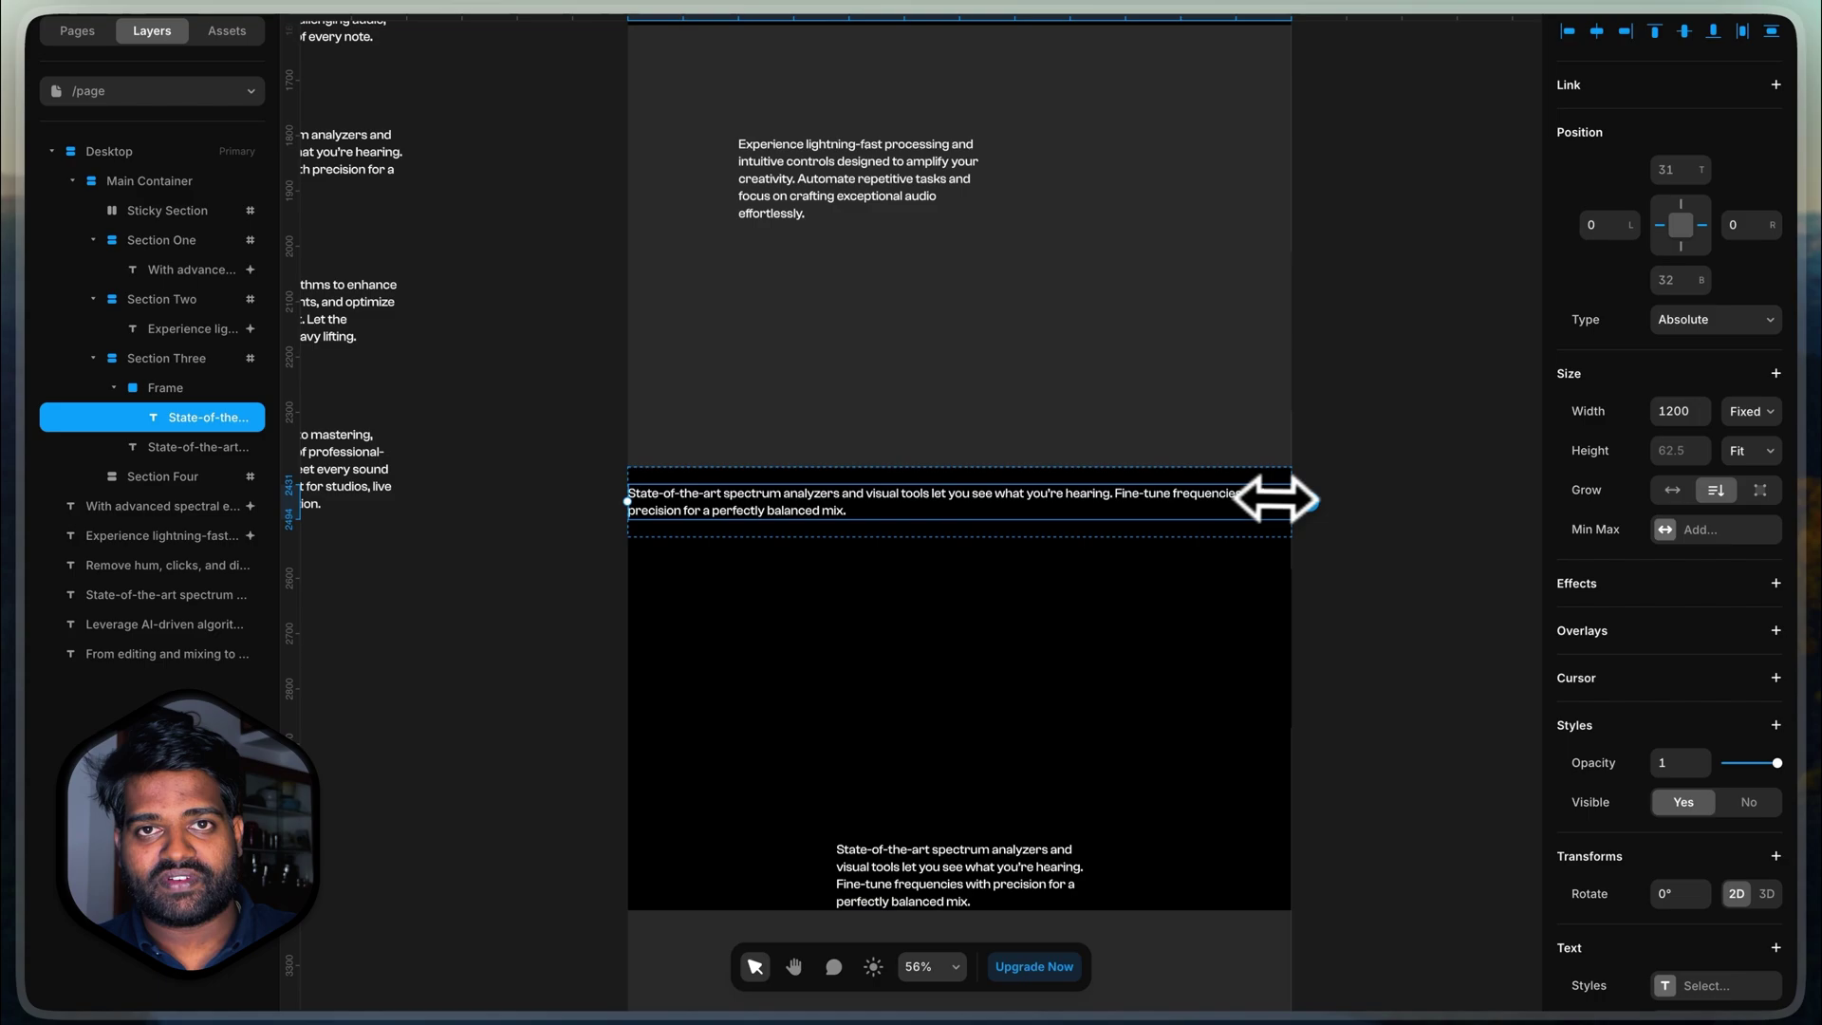
{"action": "left_click_drag", "start_coordinate": [1291, 501], "coordinate": [877, 513]}
Step: Add a horizontal stack layout to the upper text frame in Section Three and set its distribution to Start
{"action": "left_click", "coordinate": [994, 512]}
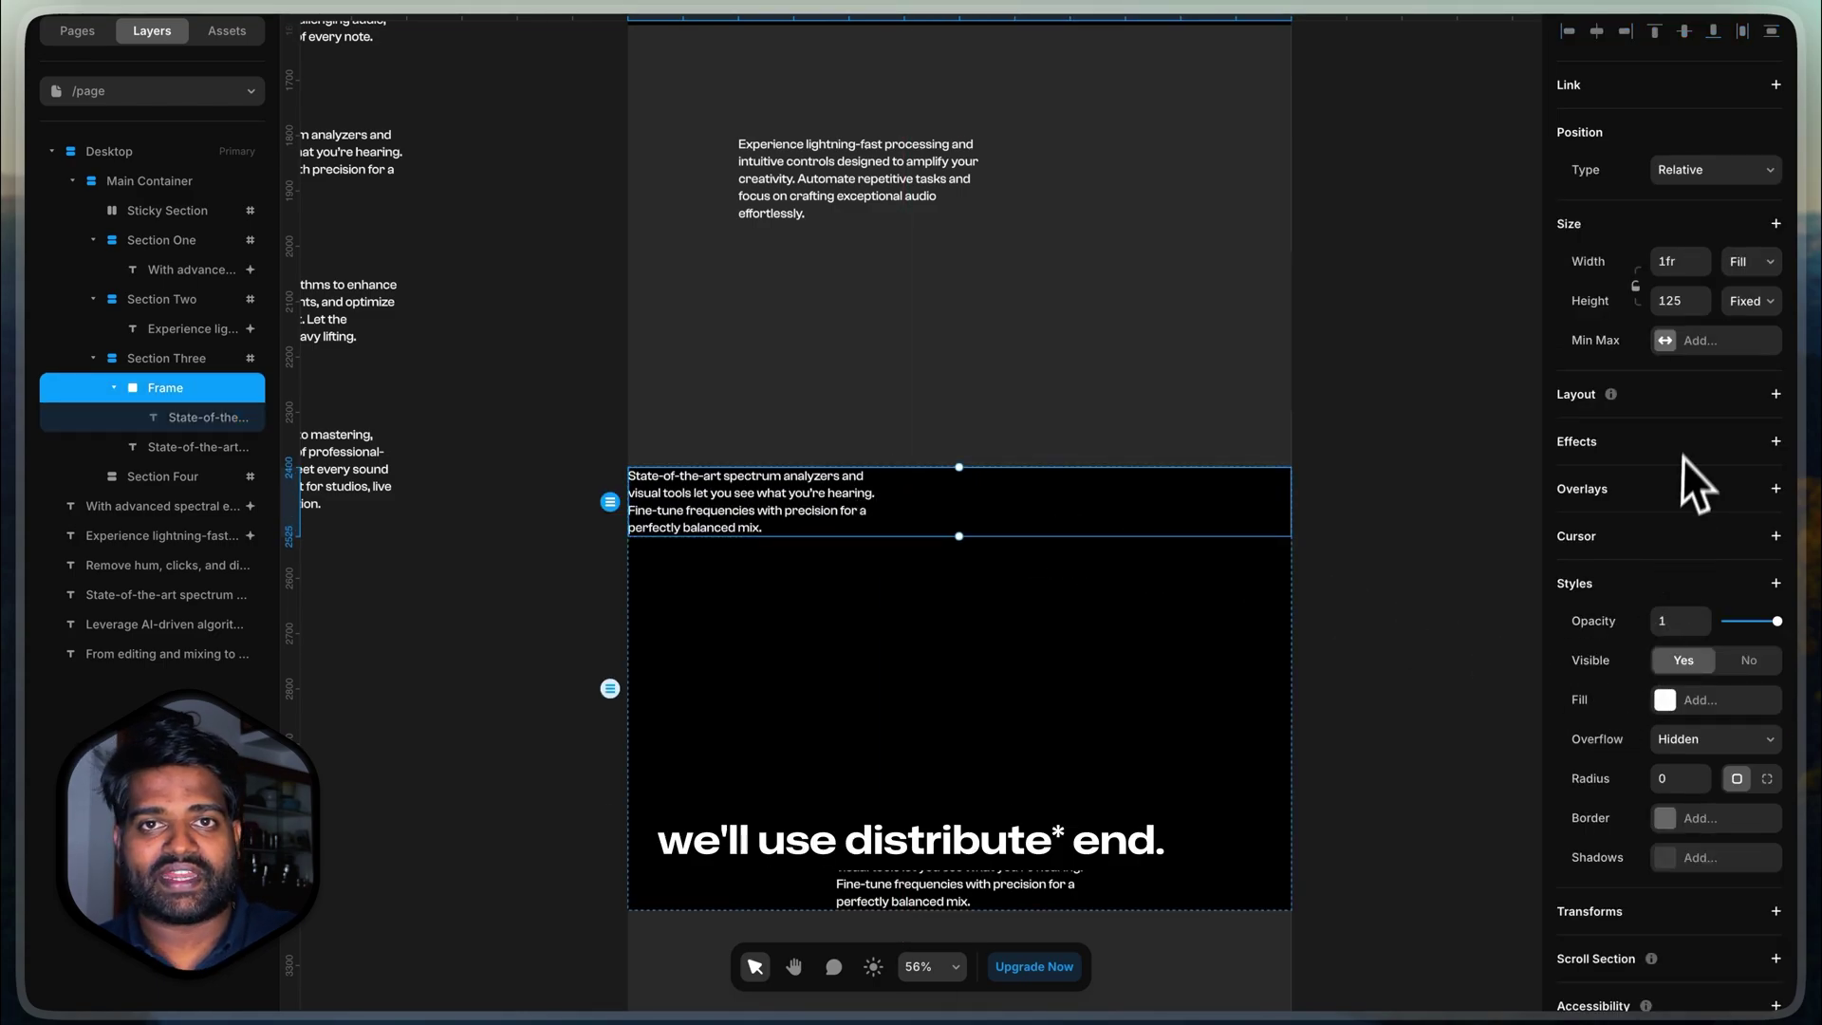
{"action": "scroll", "coordinate": [1685, 447], "scroll_direction": "down", "scroll_amount": 2}
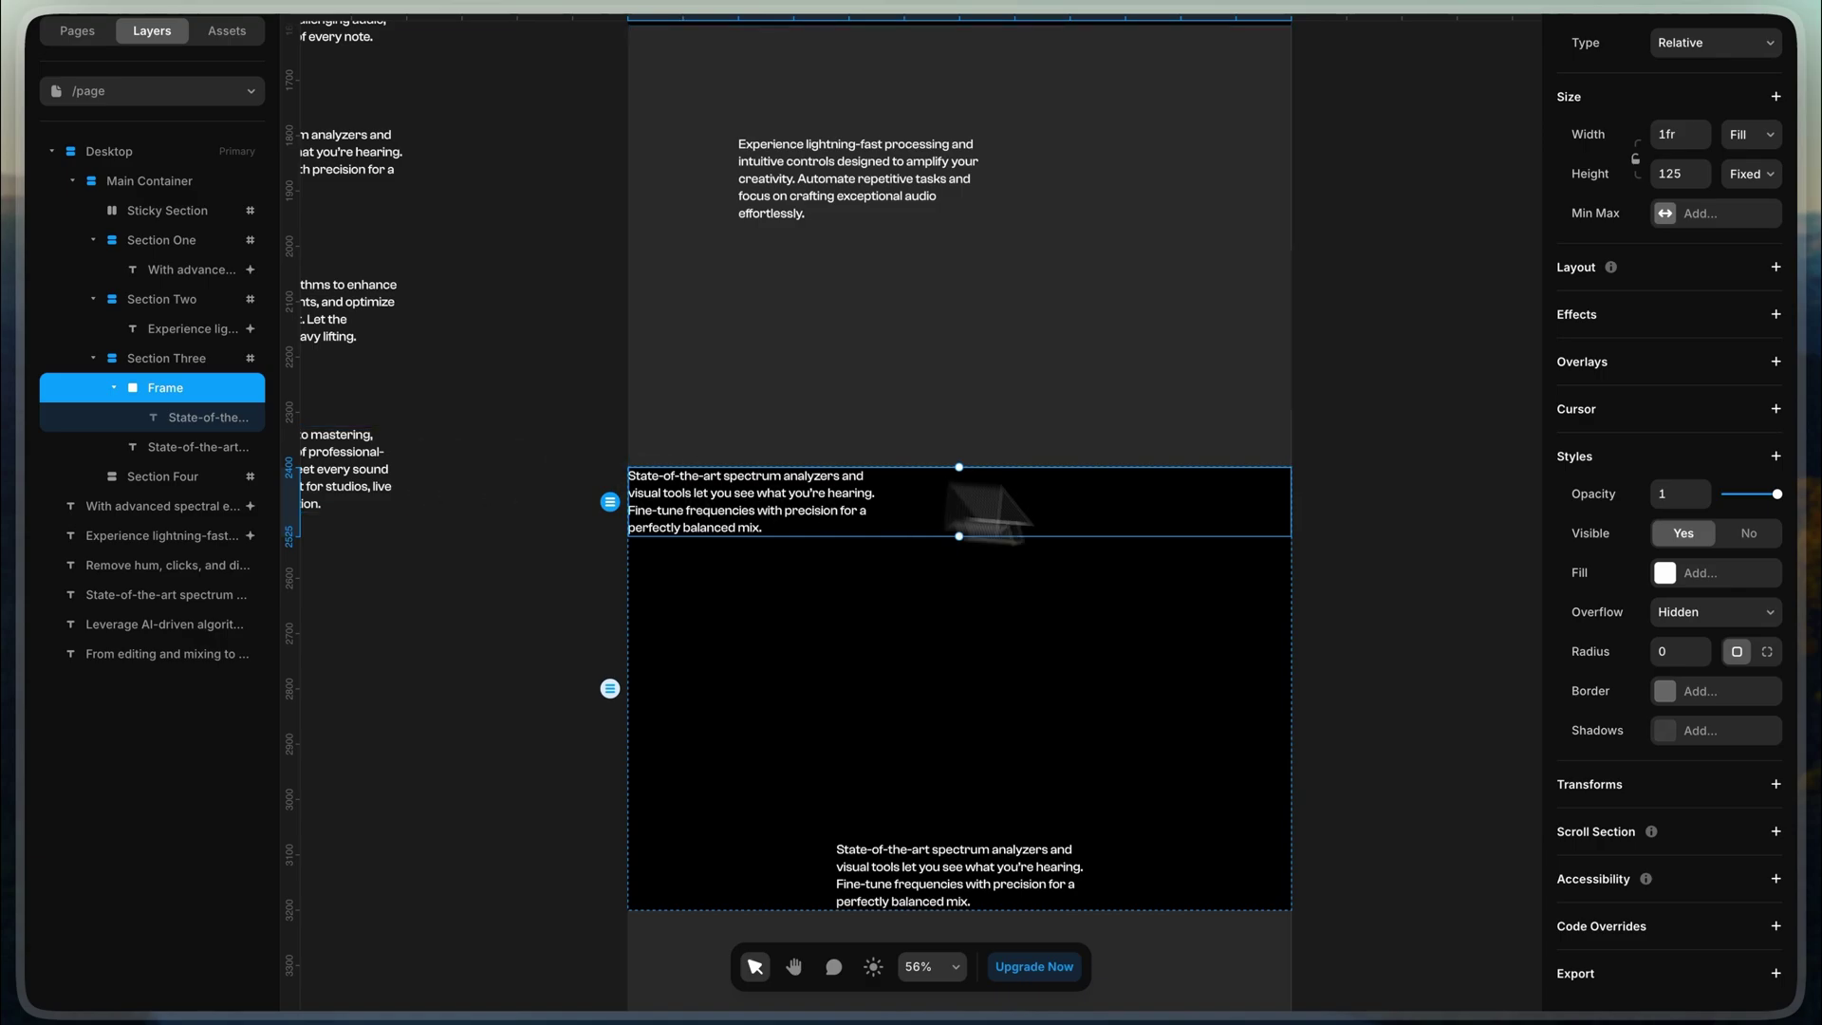
{"action": "left_click", "coordinate": [1640, 275]}
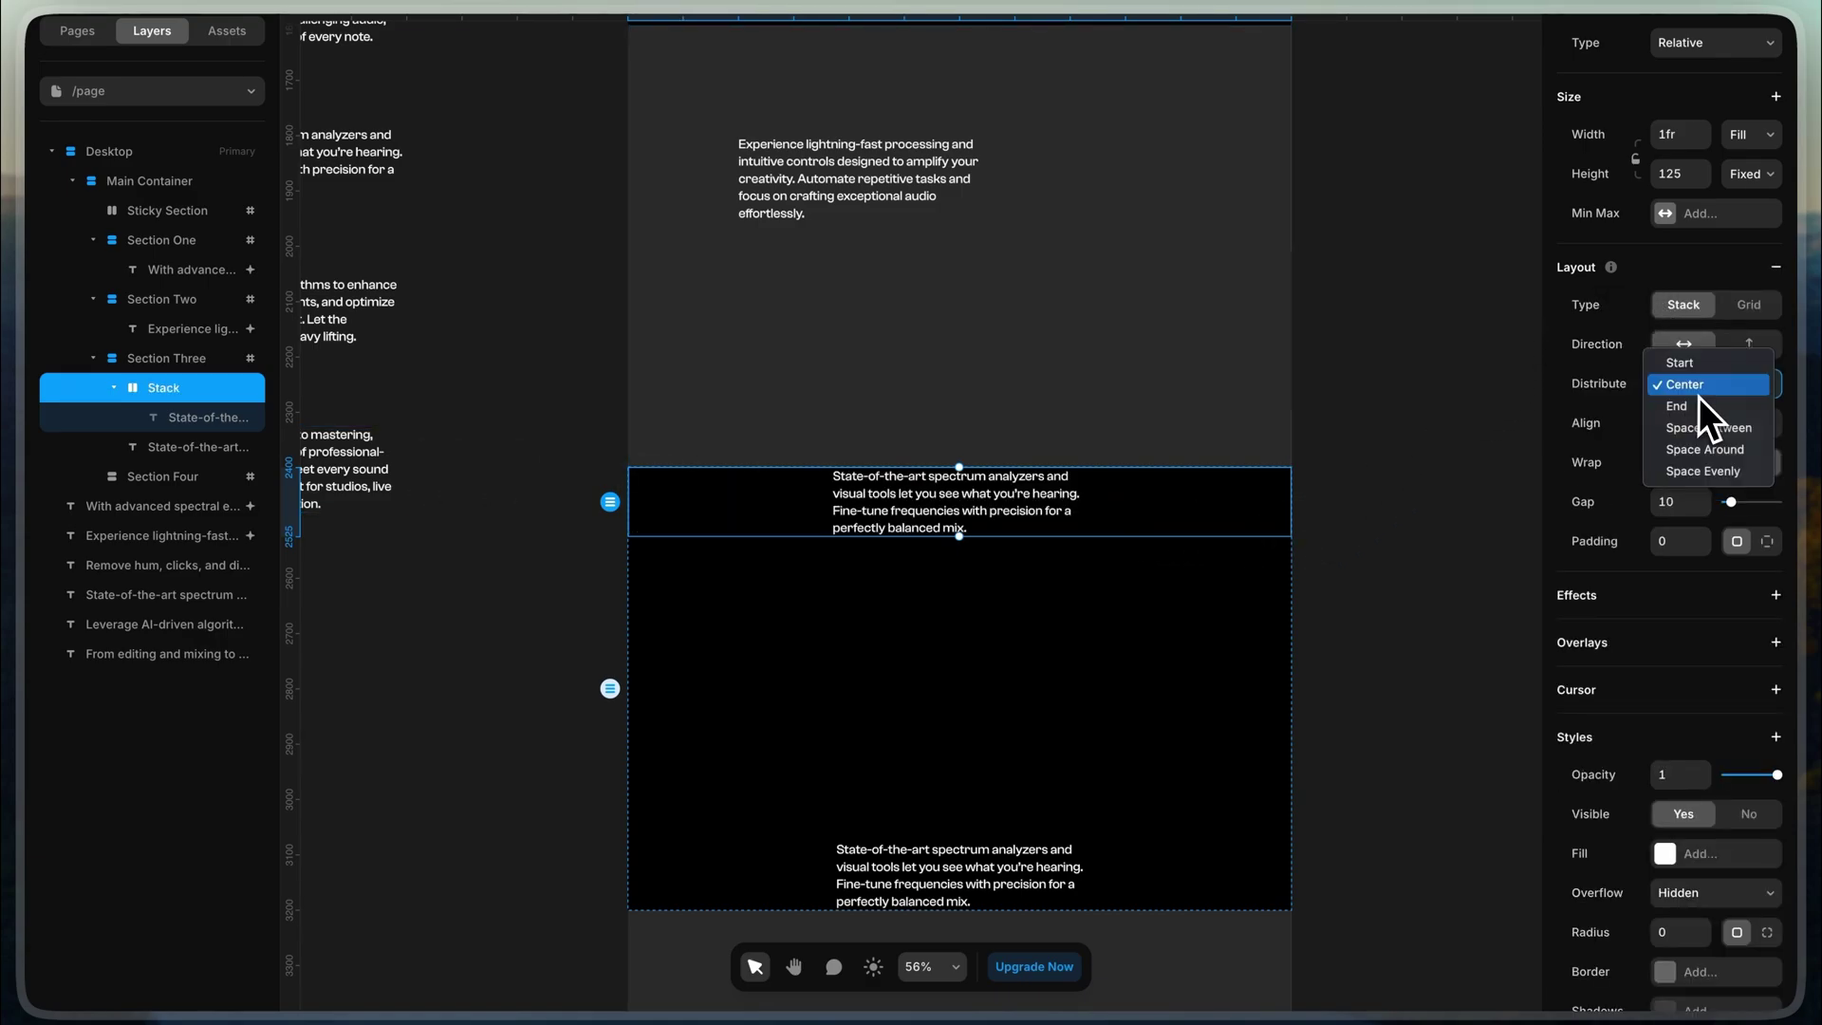
{"action": "left_click", "coordinate": [1696, 369]}
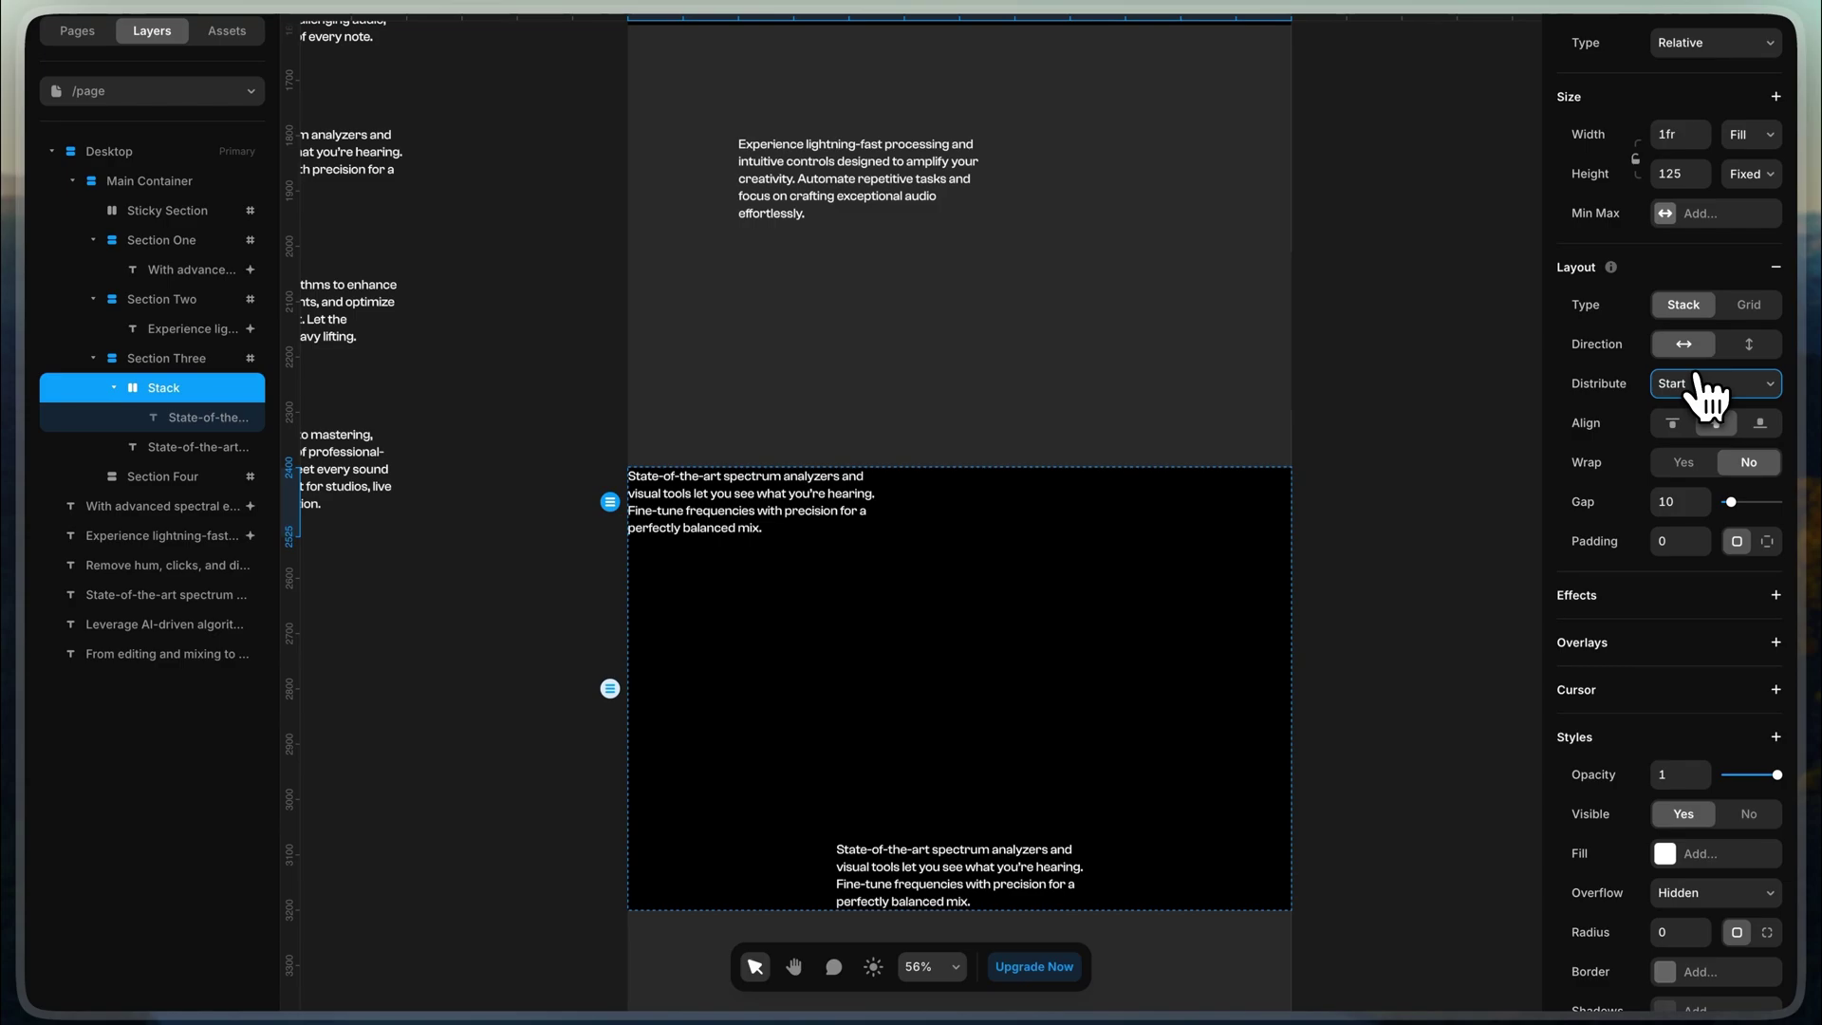
Step: Wrap Section Three's lower text block in a frame
{"action": "left_click", "coordinate": [1053, 876]}
{"action": "left_click", "coordinate": [1018, 880]}
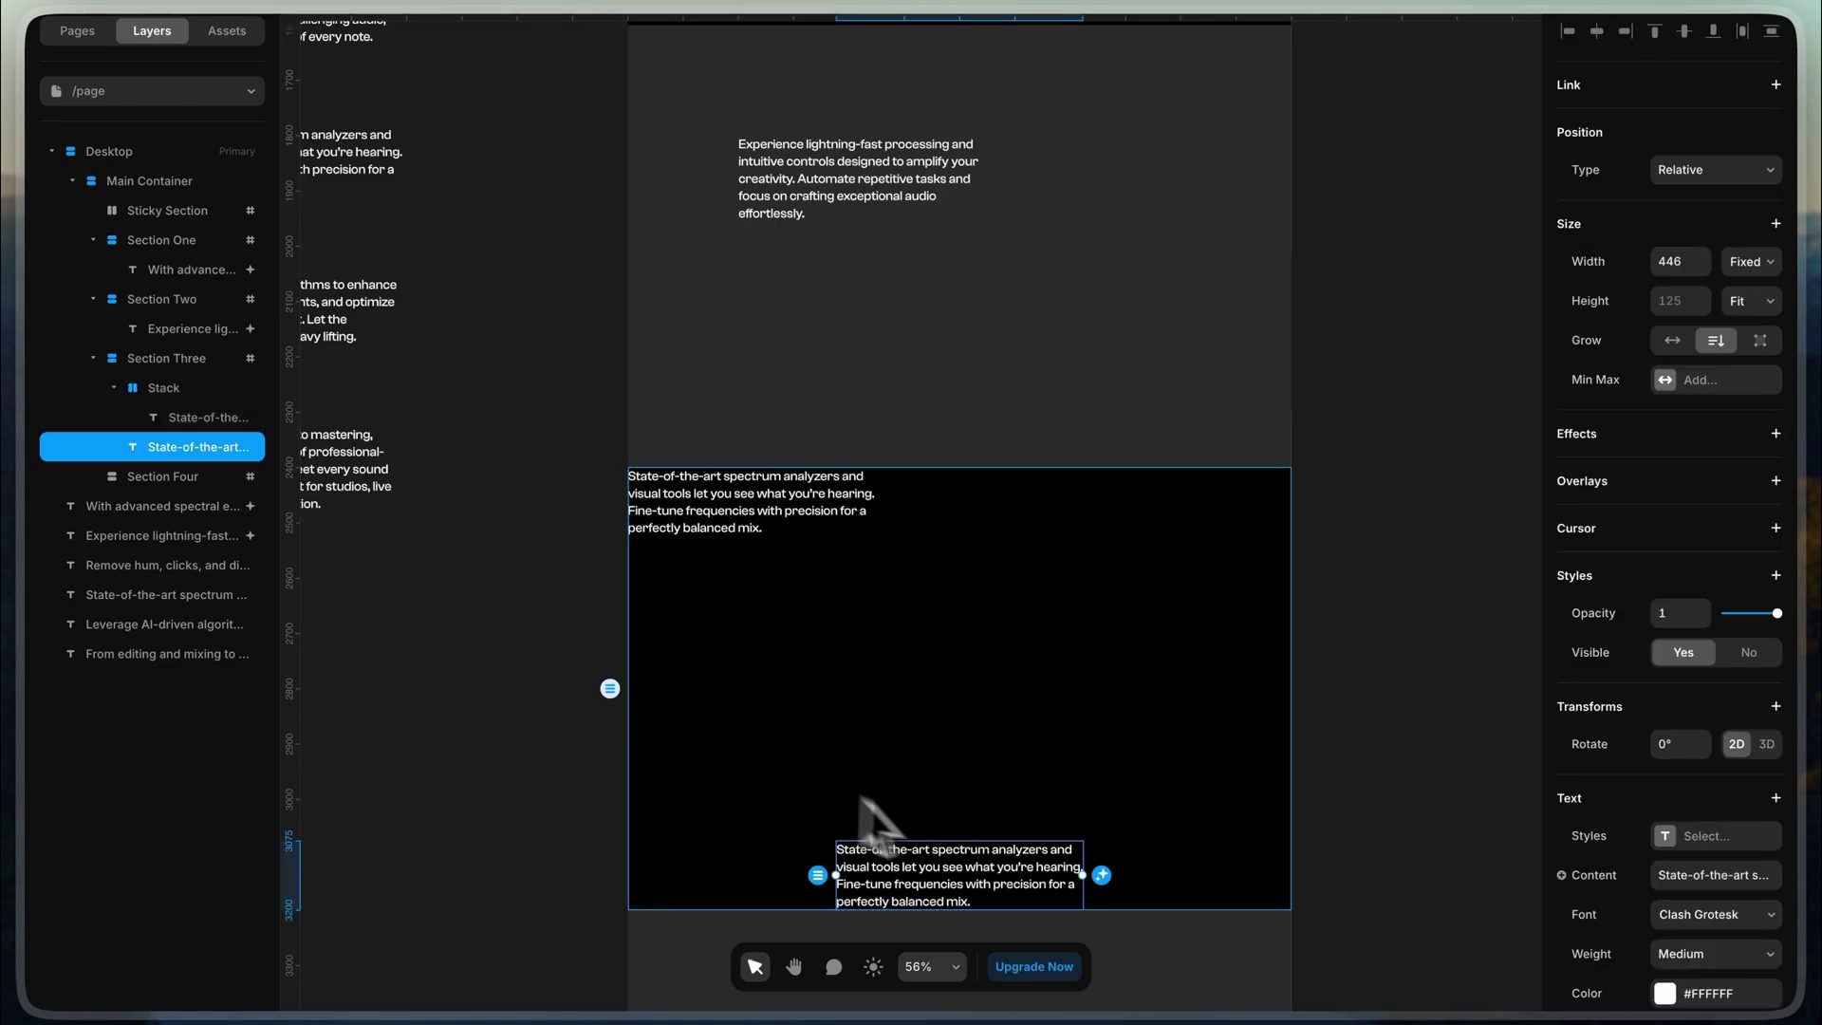
{"action": "right_click", "coordinate": [1019, 882]}
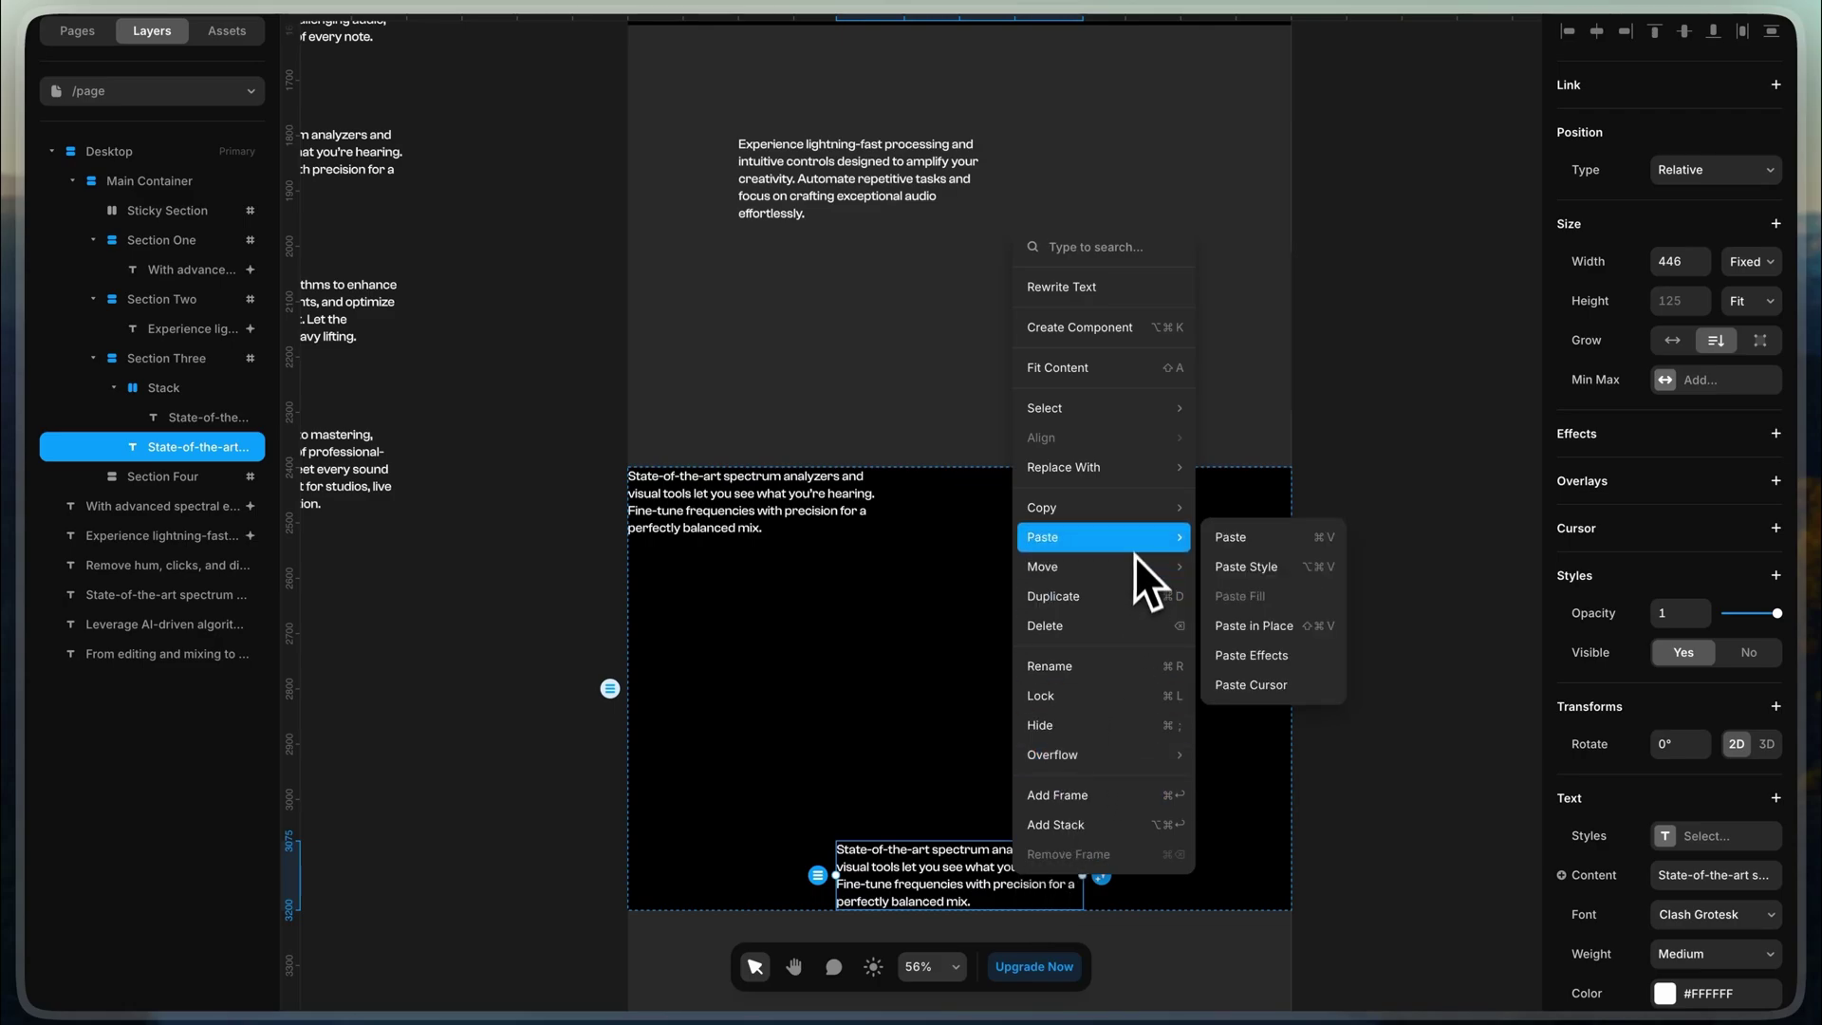
{"action": "left_click", "coordinate": [1107, 784]}
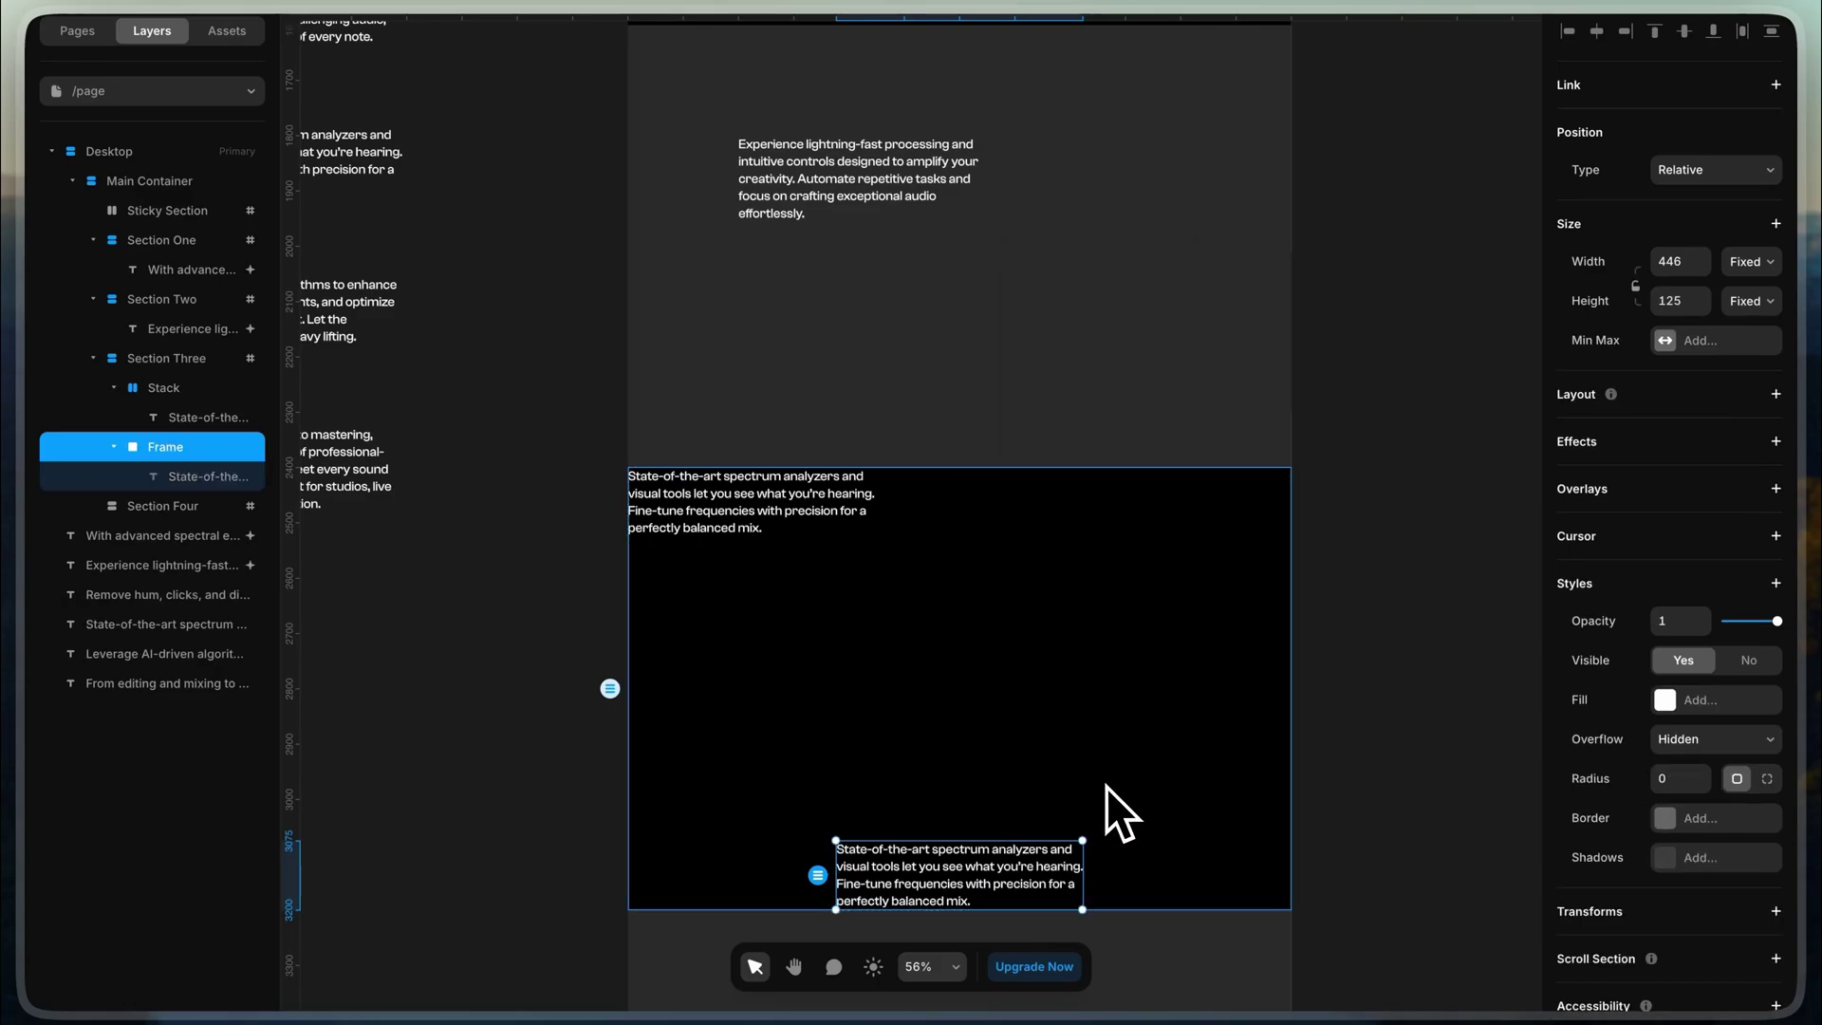
Step: Add a horizontal stack layout to Section Three's lower text frame, with Fill width and distribution set to End
{"action": "left_click", "coordinate": [1700, 399]}
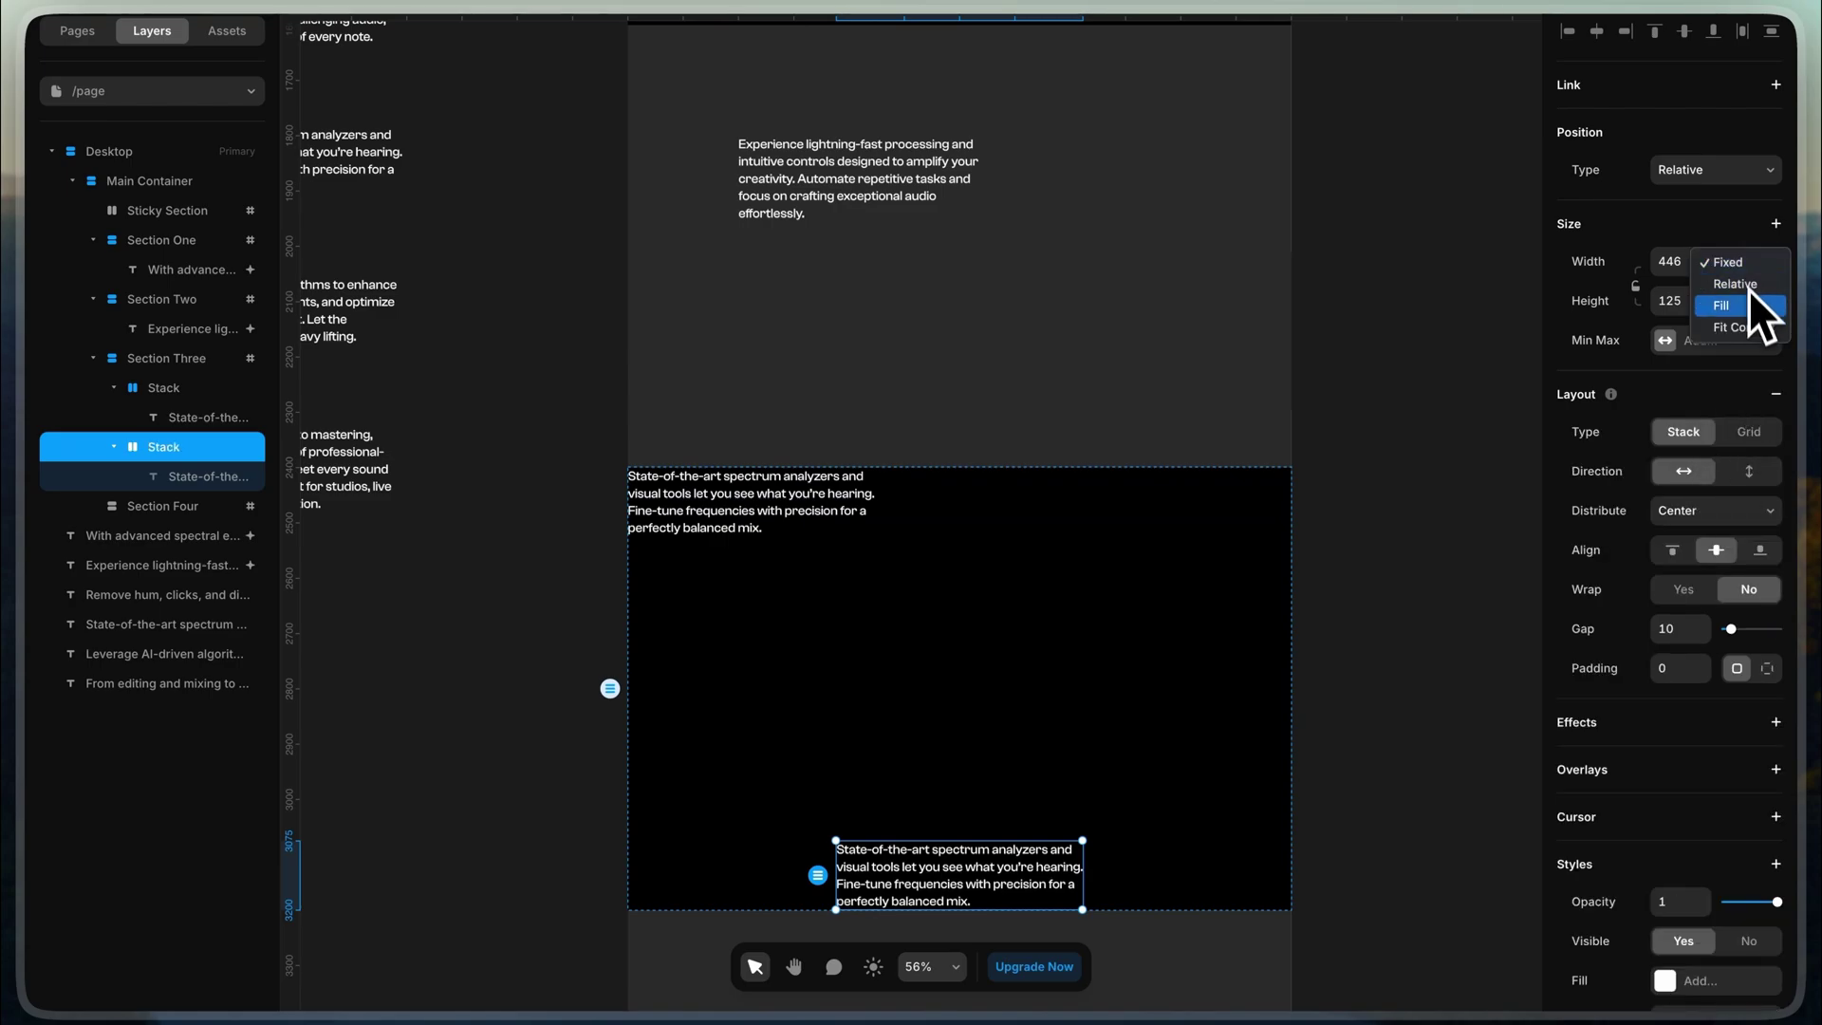
{"action": "left_click", "coordinate": [1749, 308]}
{"action": "left_click", "coordinate": [959, 877]}
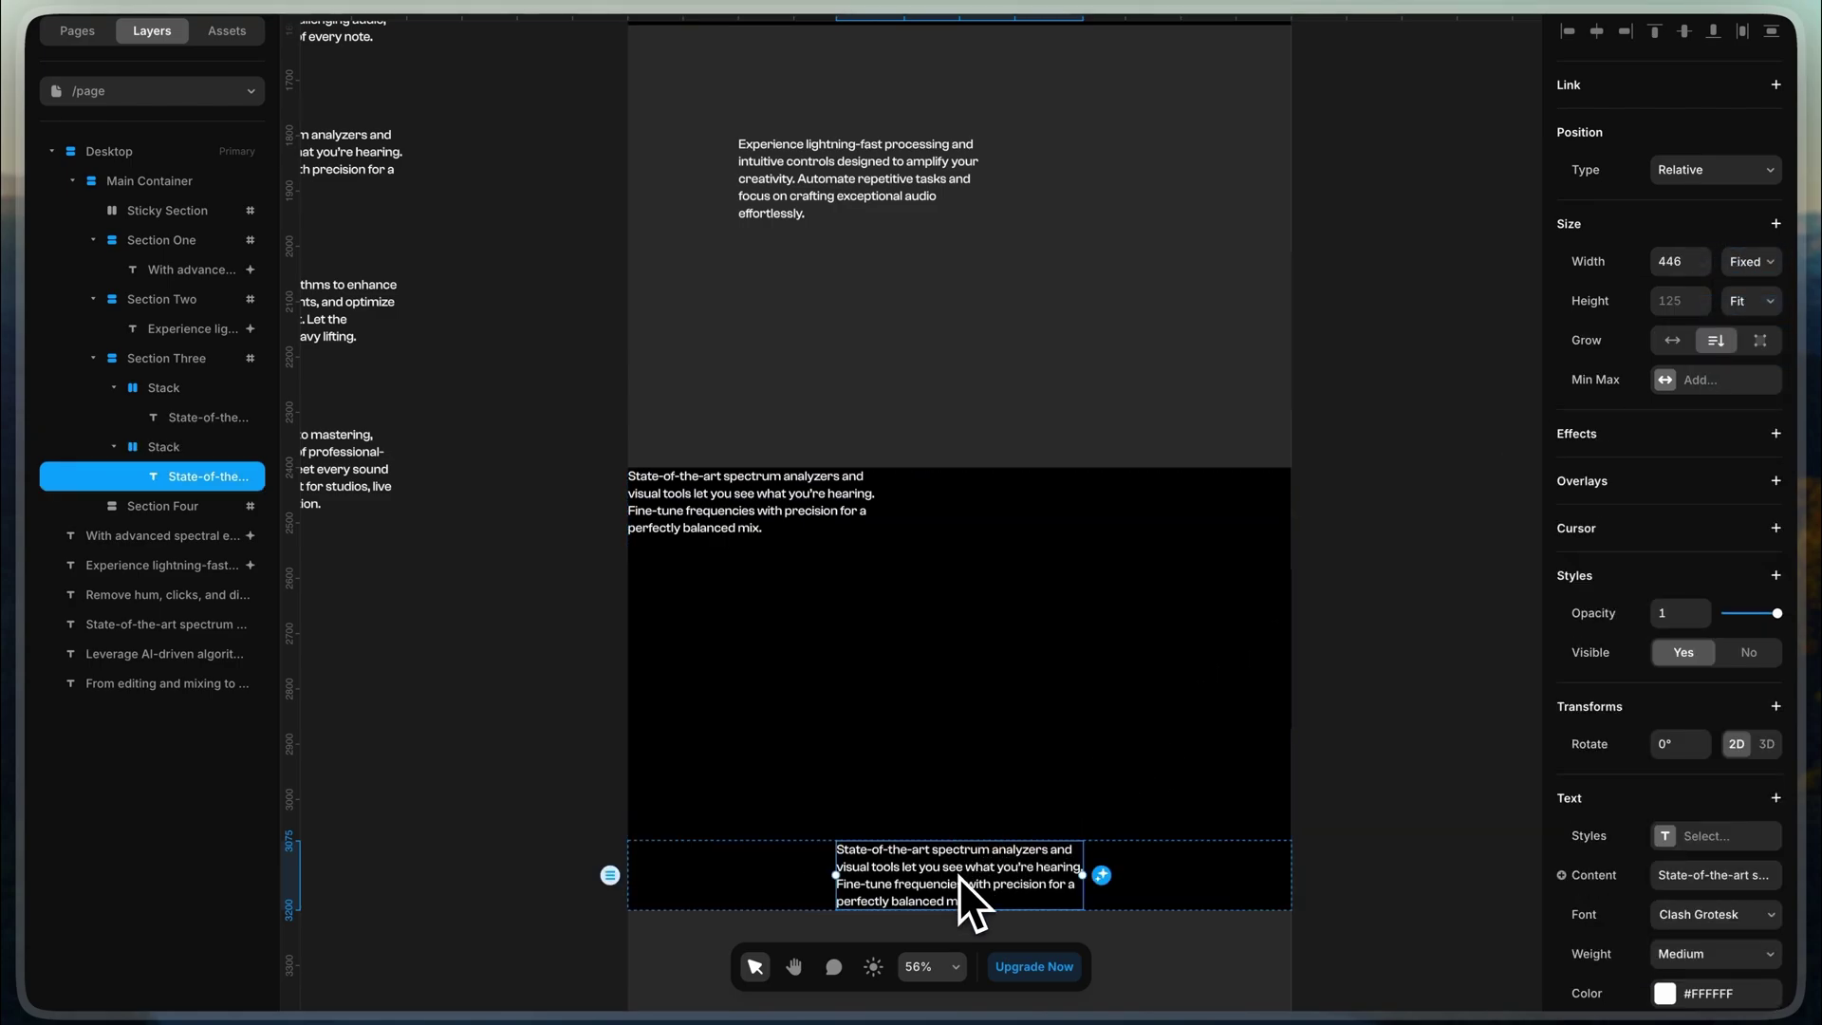
{"action": "left_click", "coordinate": [1157, 871]}
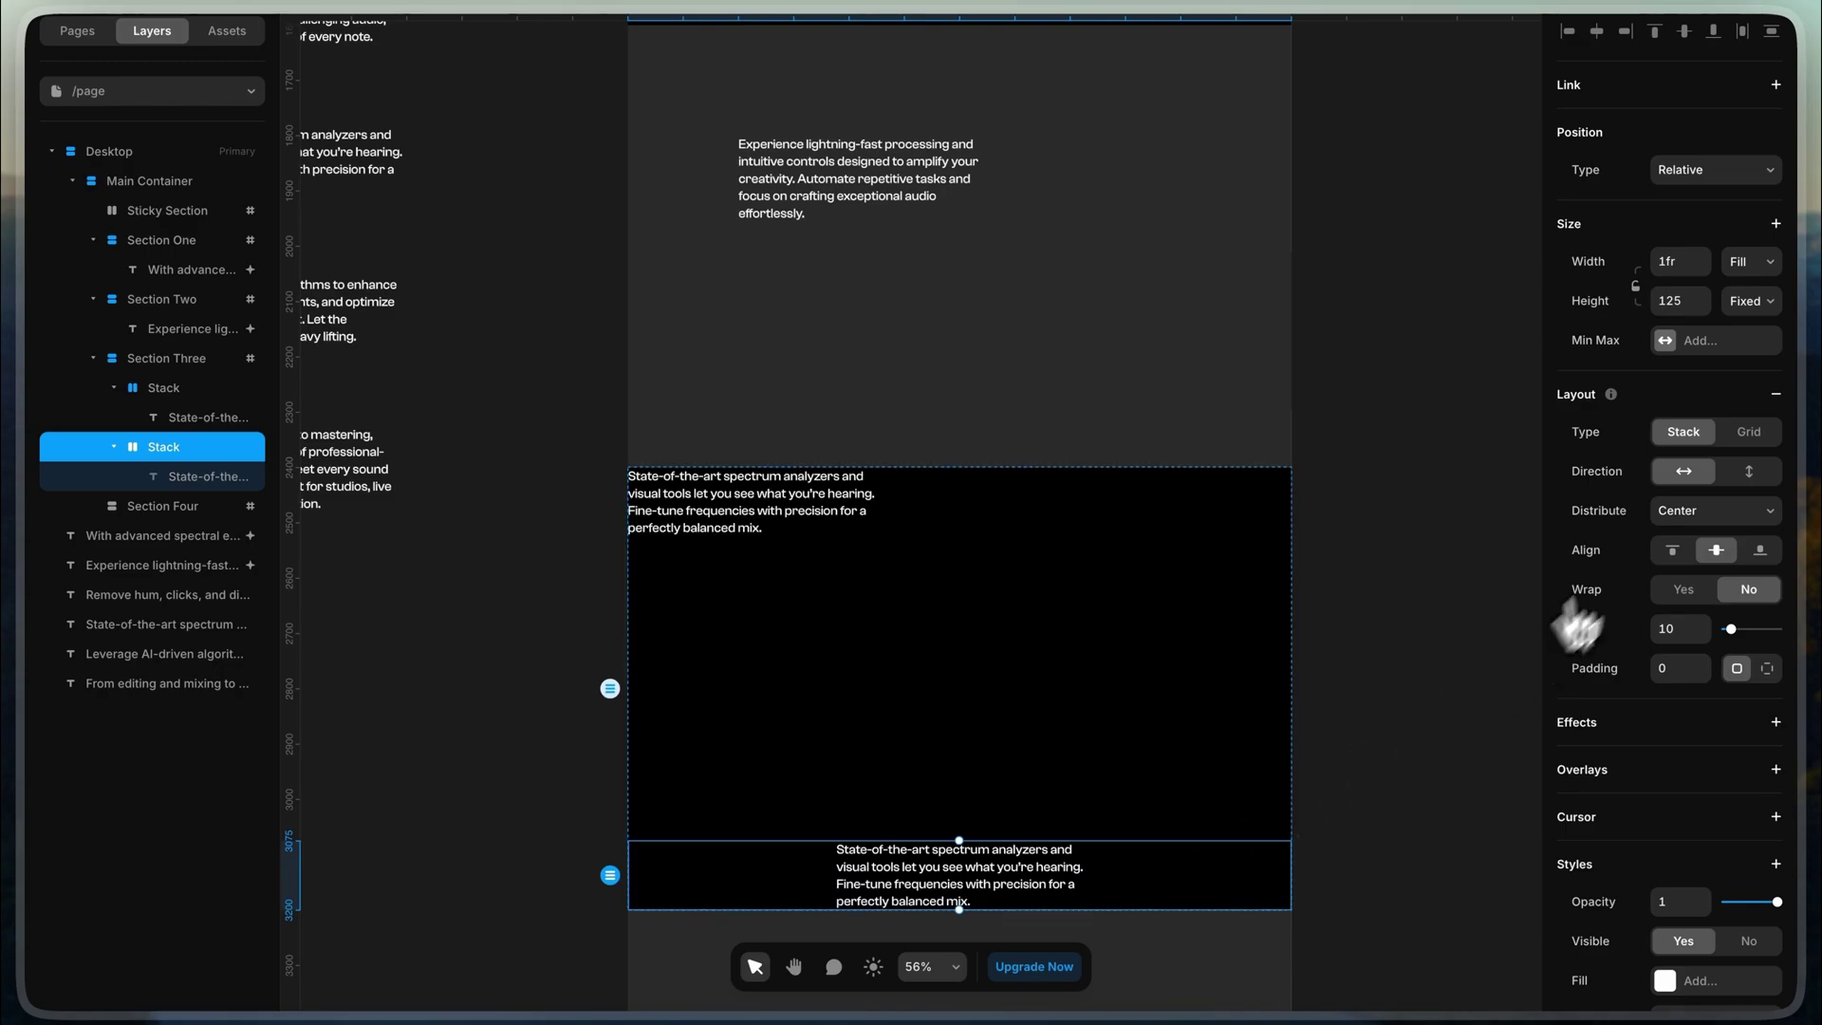
{"action": "left_click", "coordinate": [1679, 533]}
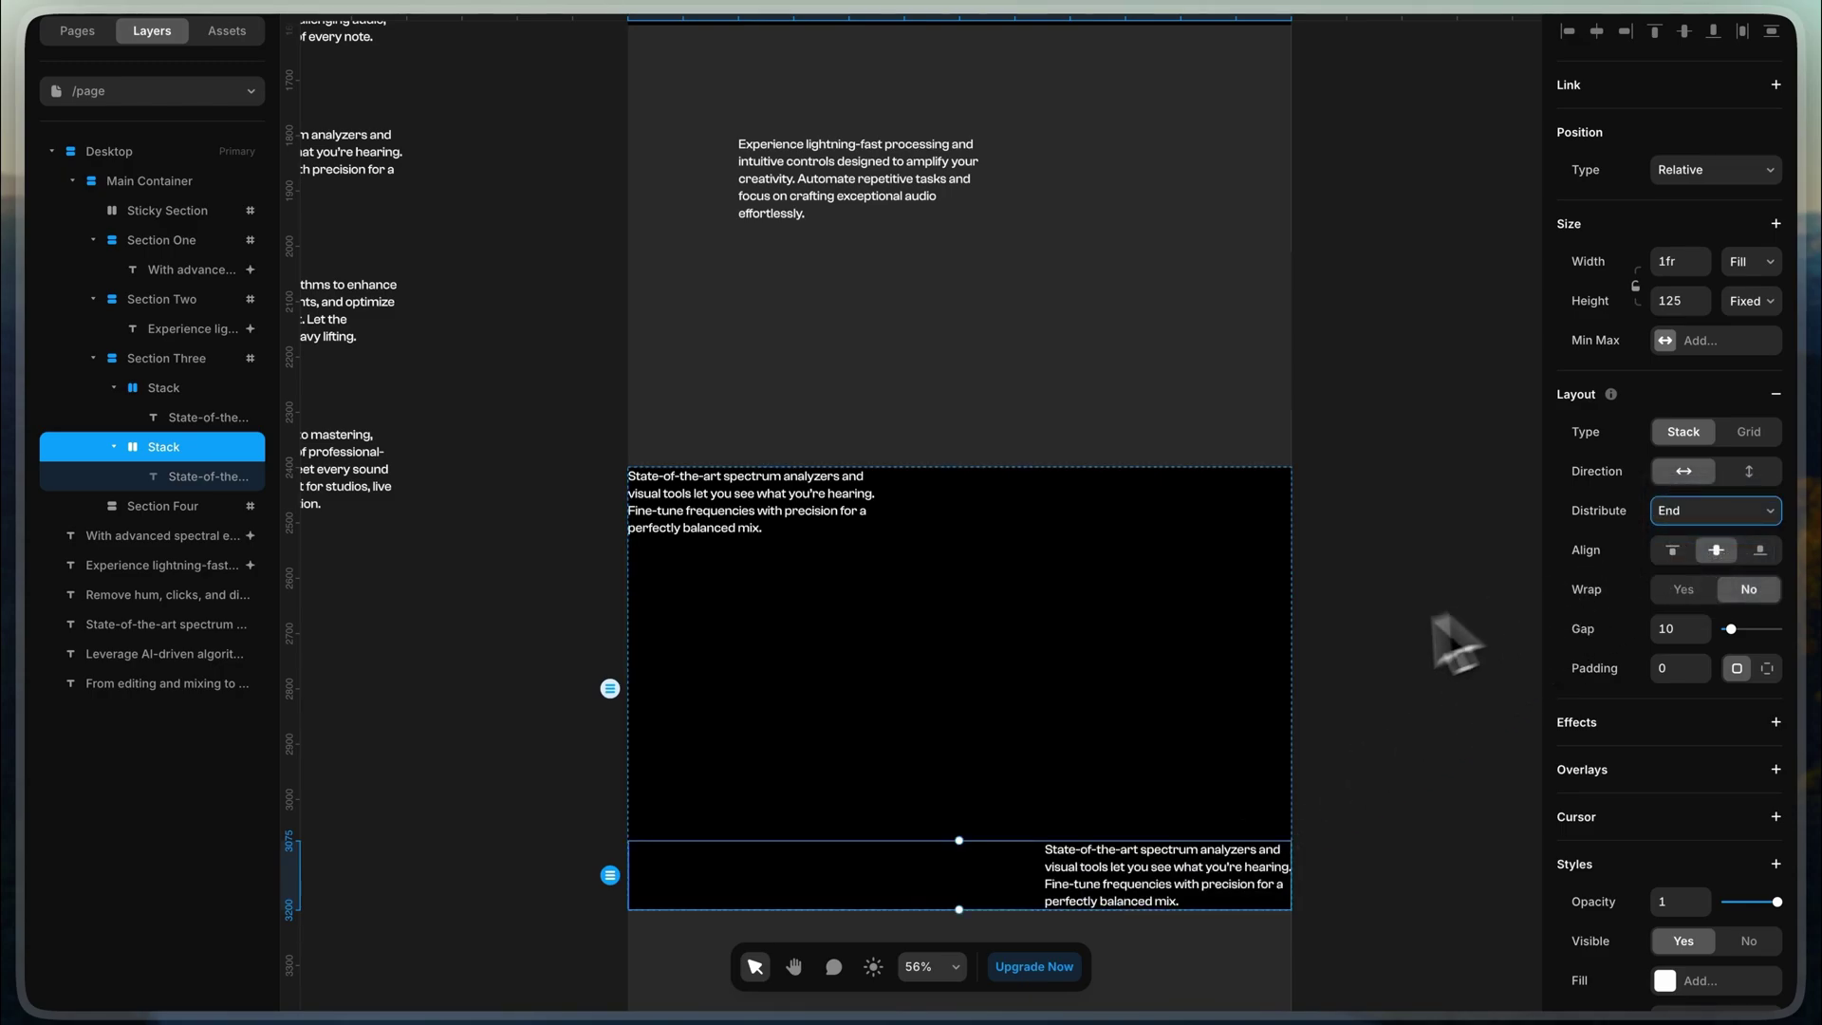
Step: Set Section Three's padding to 100 at the top and bottom and 200 on the right and left
{"action": "left_click", "coordinate": [1281, 670]}
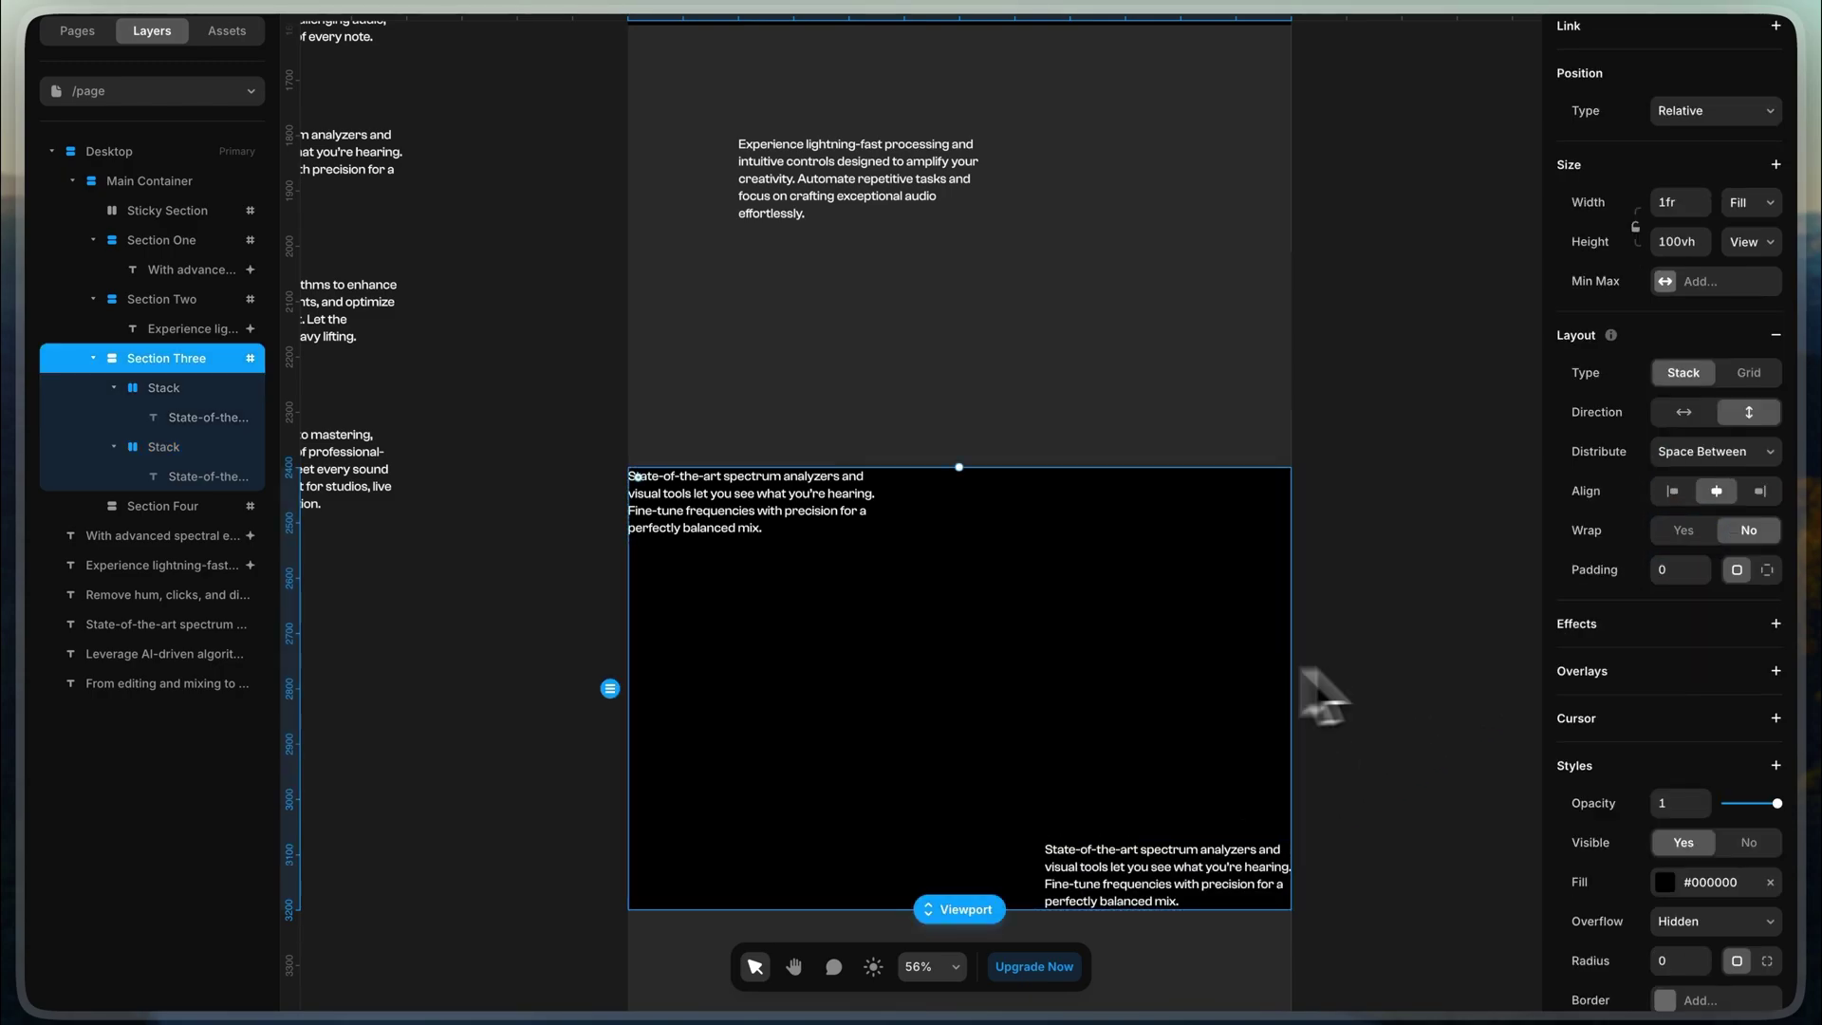
{"action": "left_click", "coordinate": [1764, 570]}
{"action": "type", "text": "100"}
{"action": "key", "text": "Tab"}
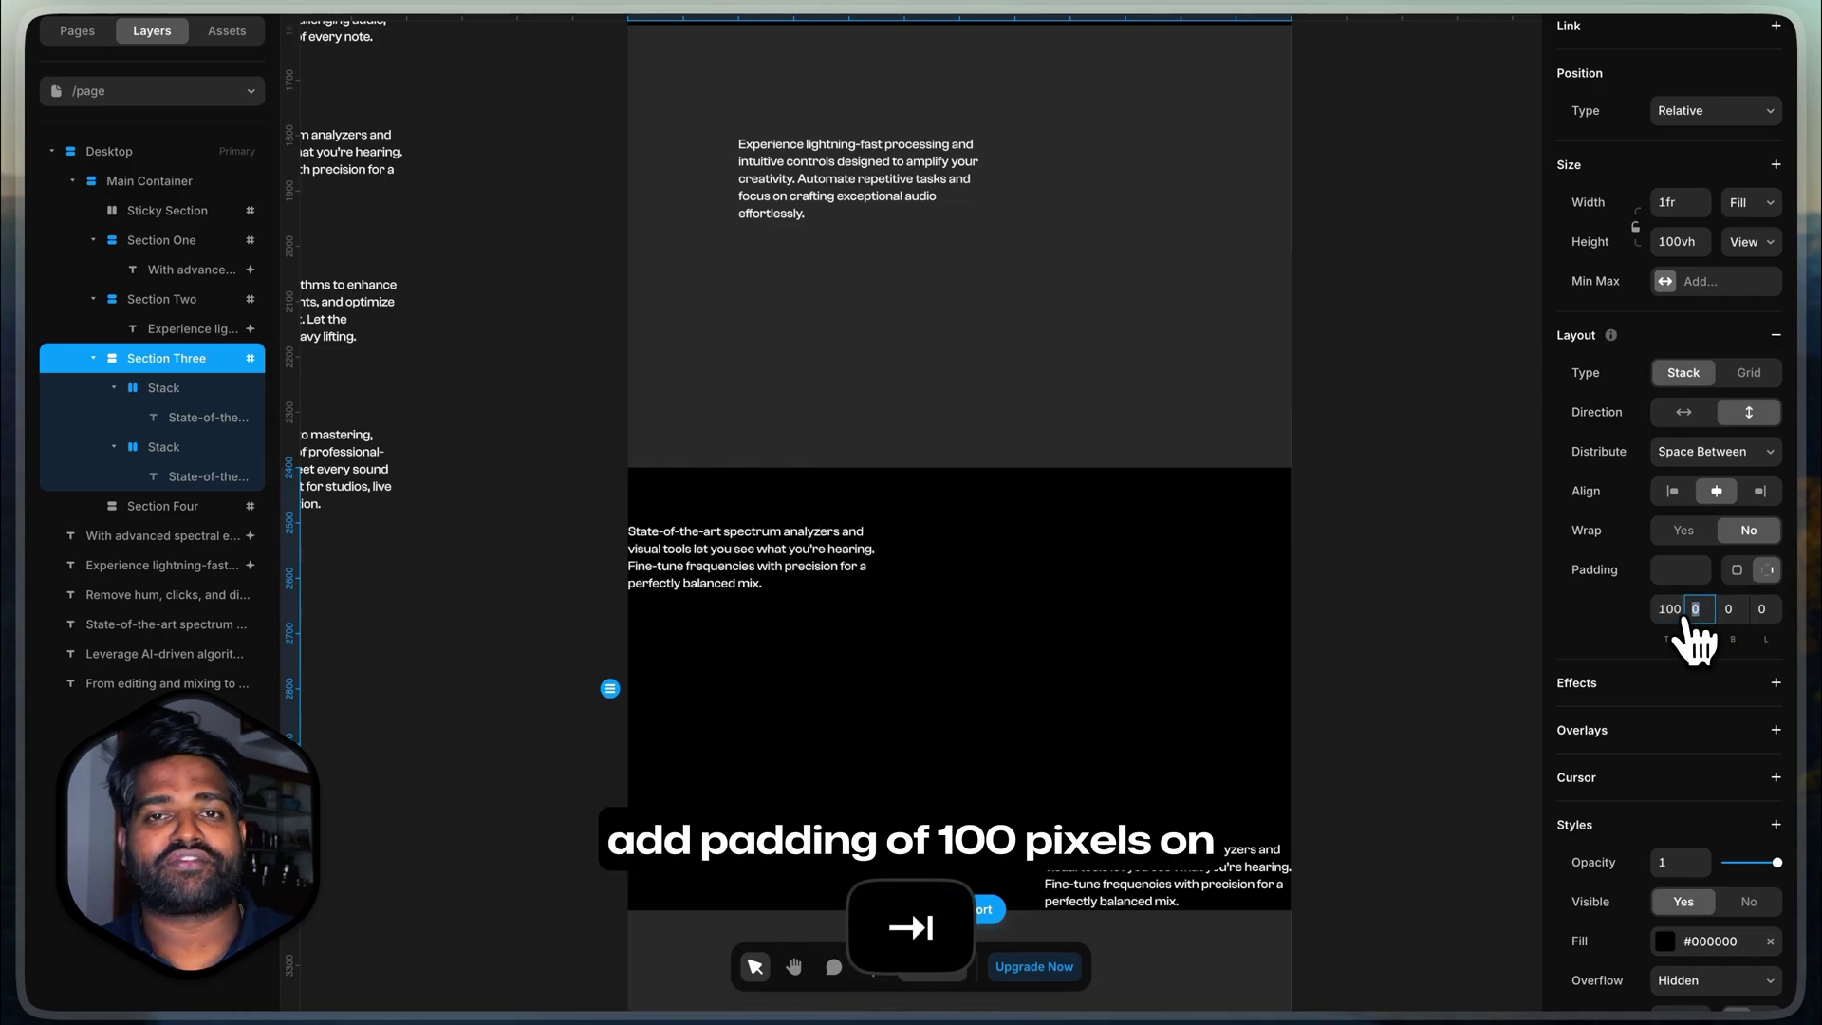
{"action": "type", "text": "200"}
{"action": "key", "text": "Tab"}
{"action": "type", "text": "100"}
{"action": "key", "text": "Tab"}
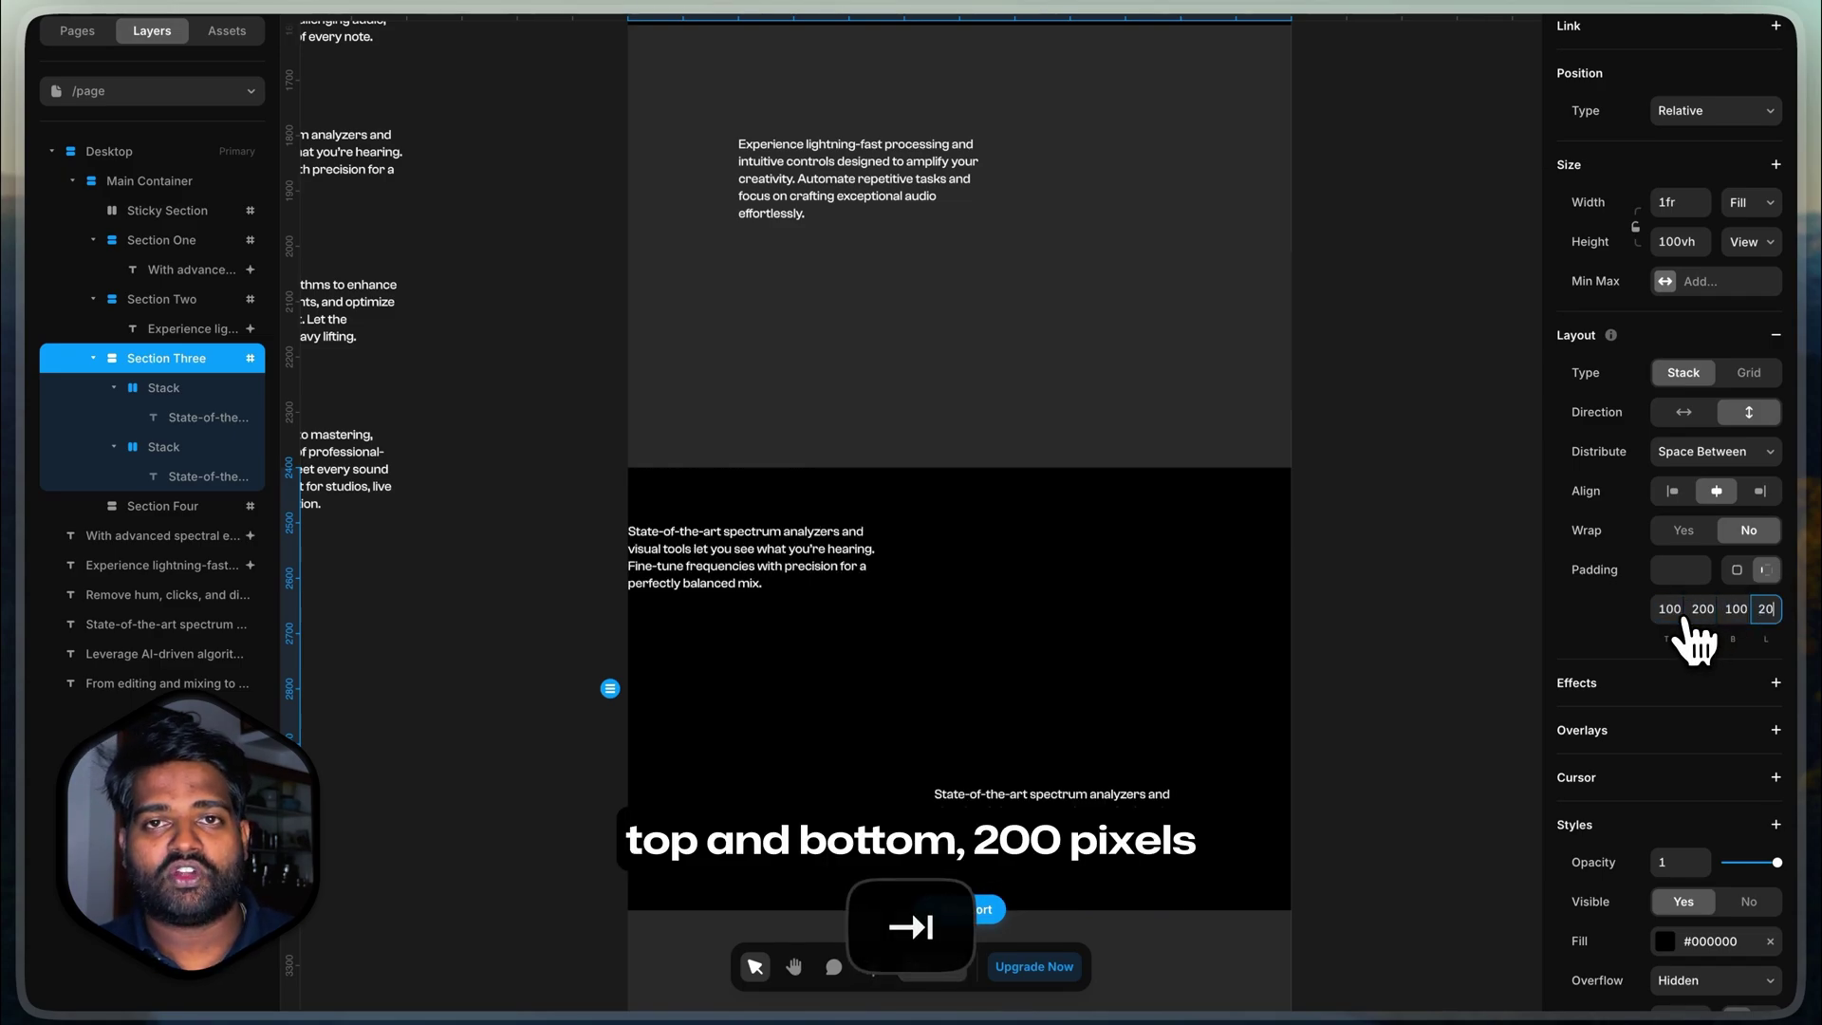
{"action": "type", "text": "200"}
{"action": "key", "text": "Return"}
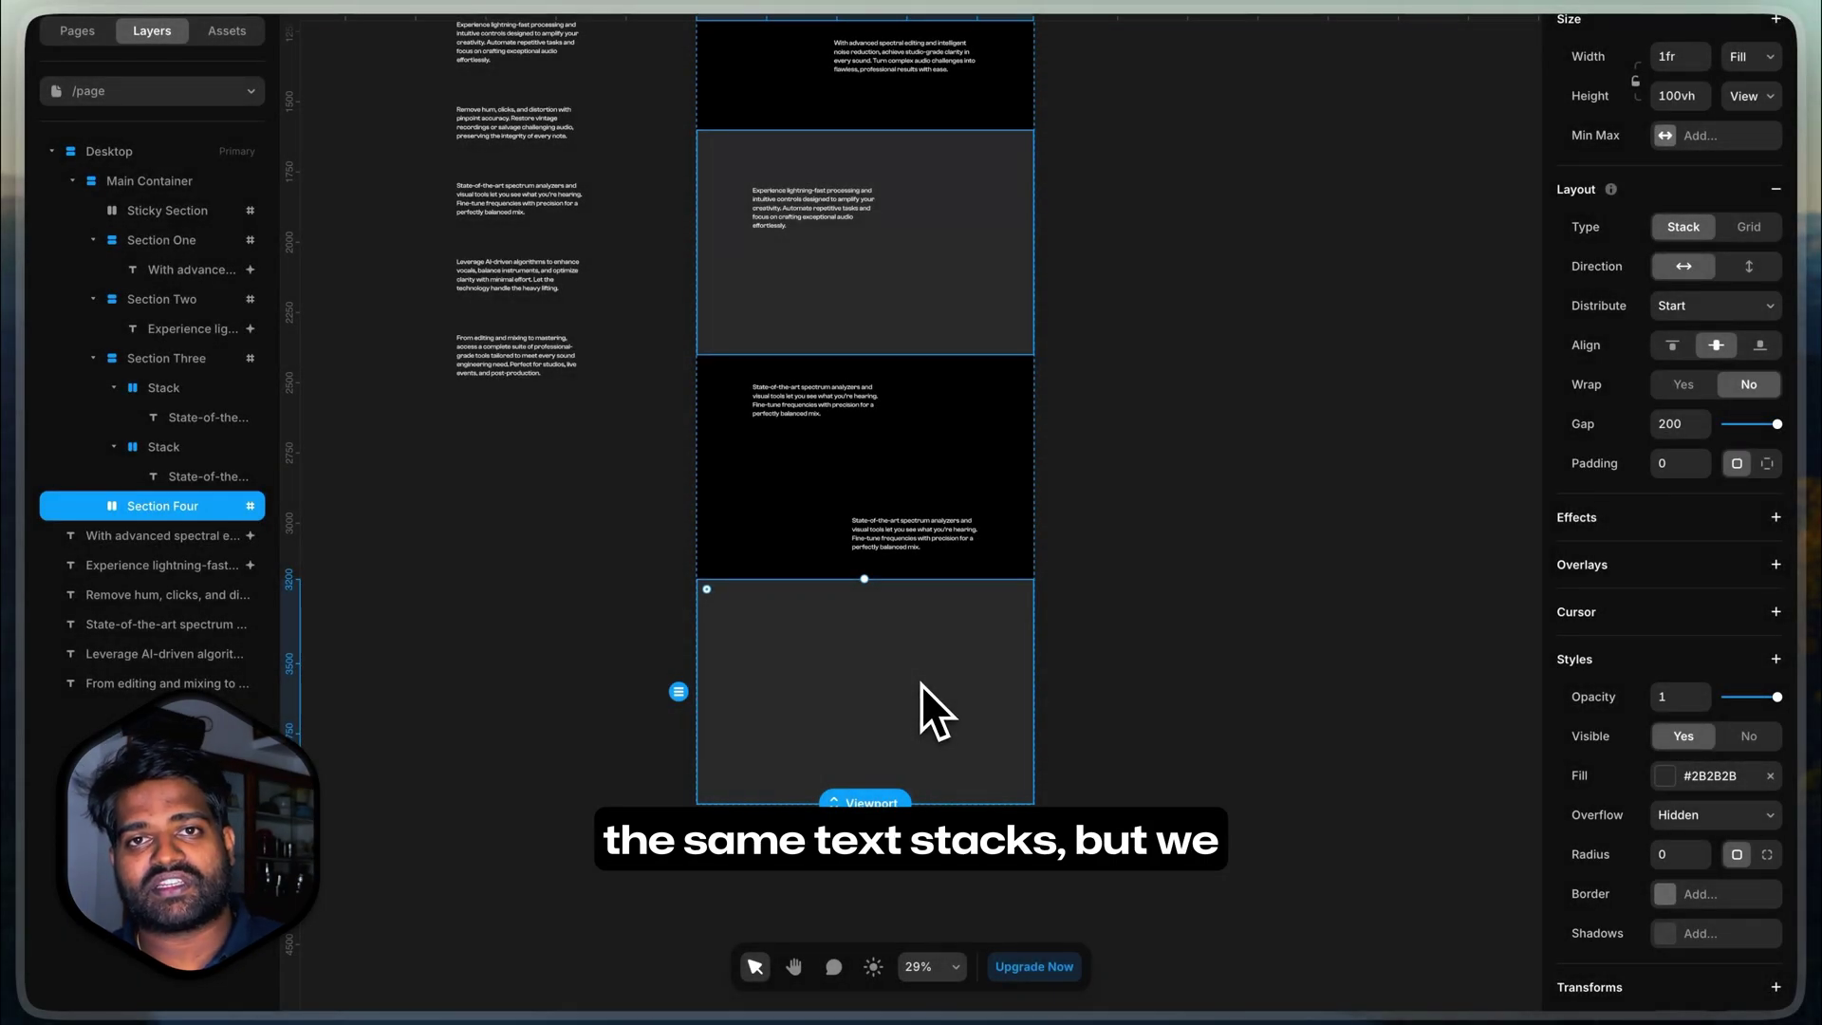
Step: Set Section Four's stack direction to vertical and its distribution to Center
{"action": "left_click", "coordinate": [1720, 323]}
{"action": "left_click", "coordinate": [1717, 322]}
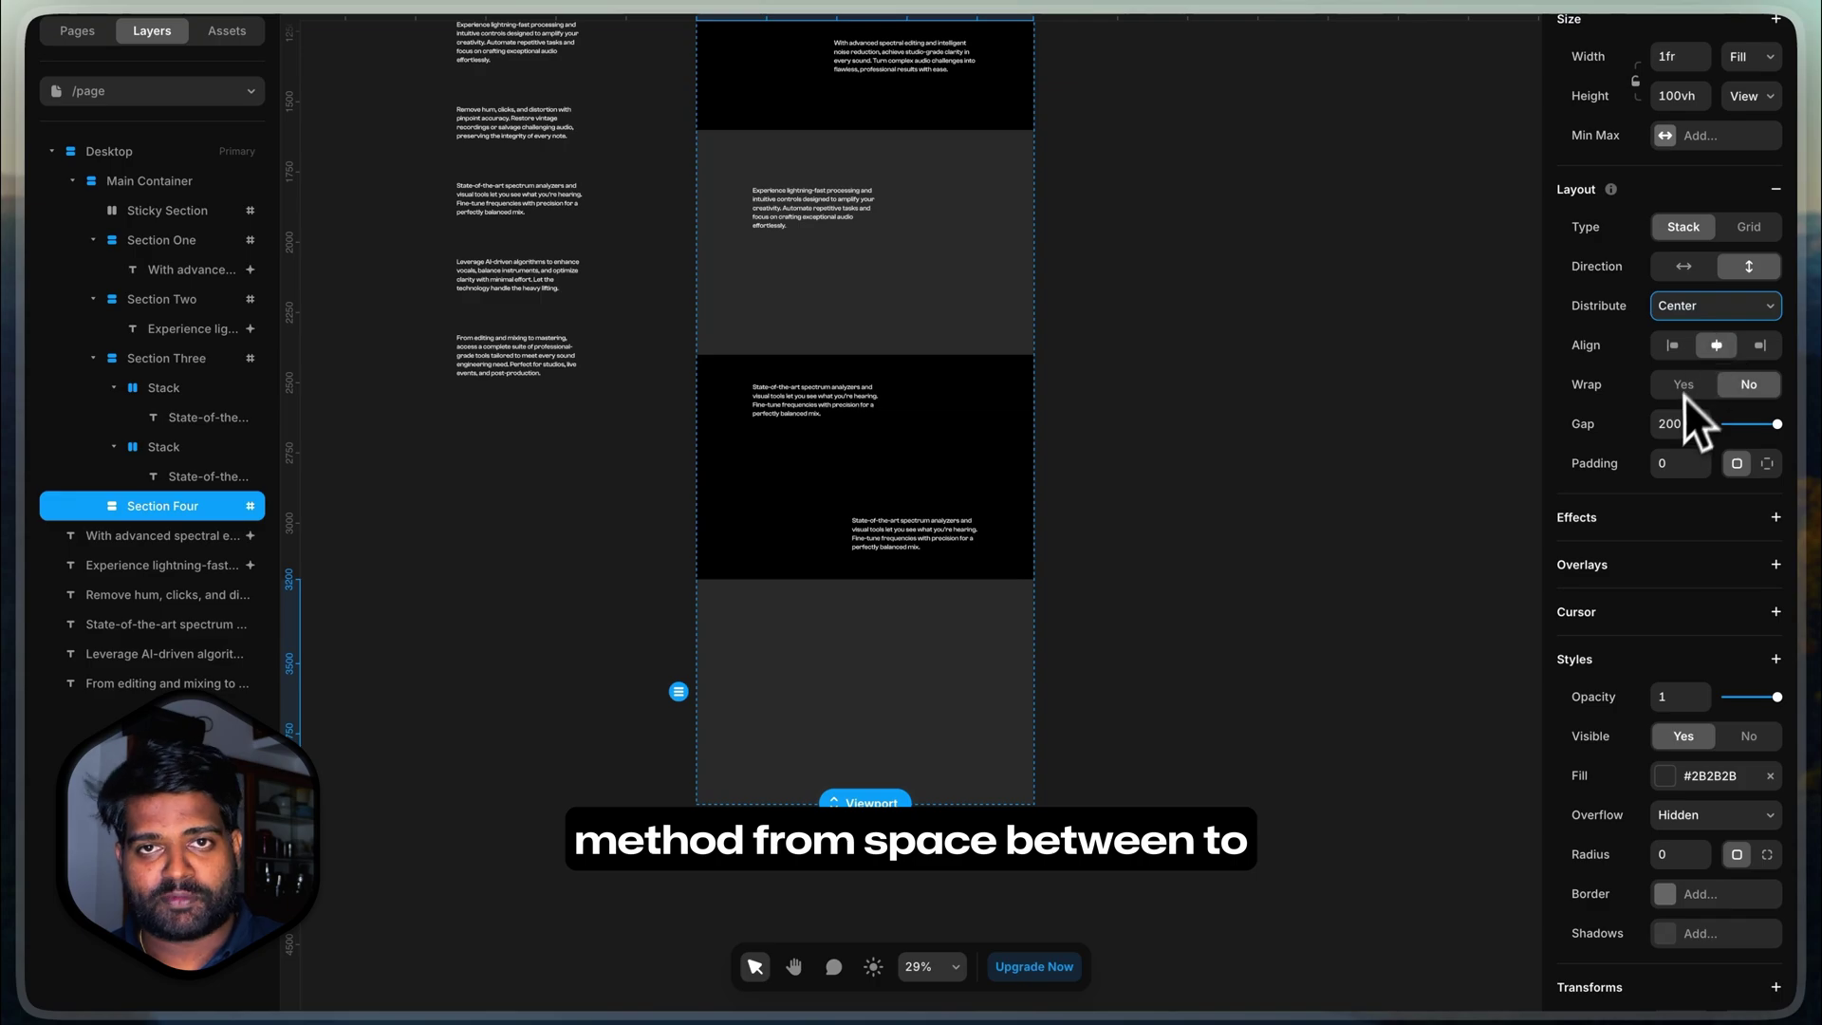
{"action": "left_click", "coordinate": [988, 650]}
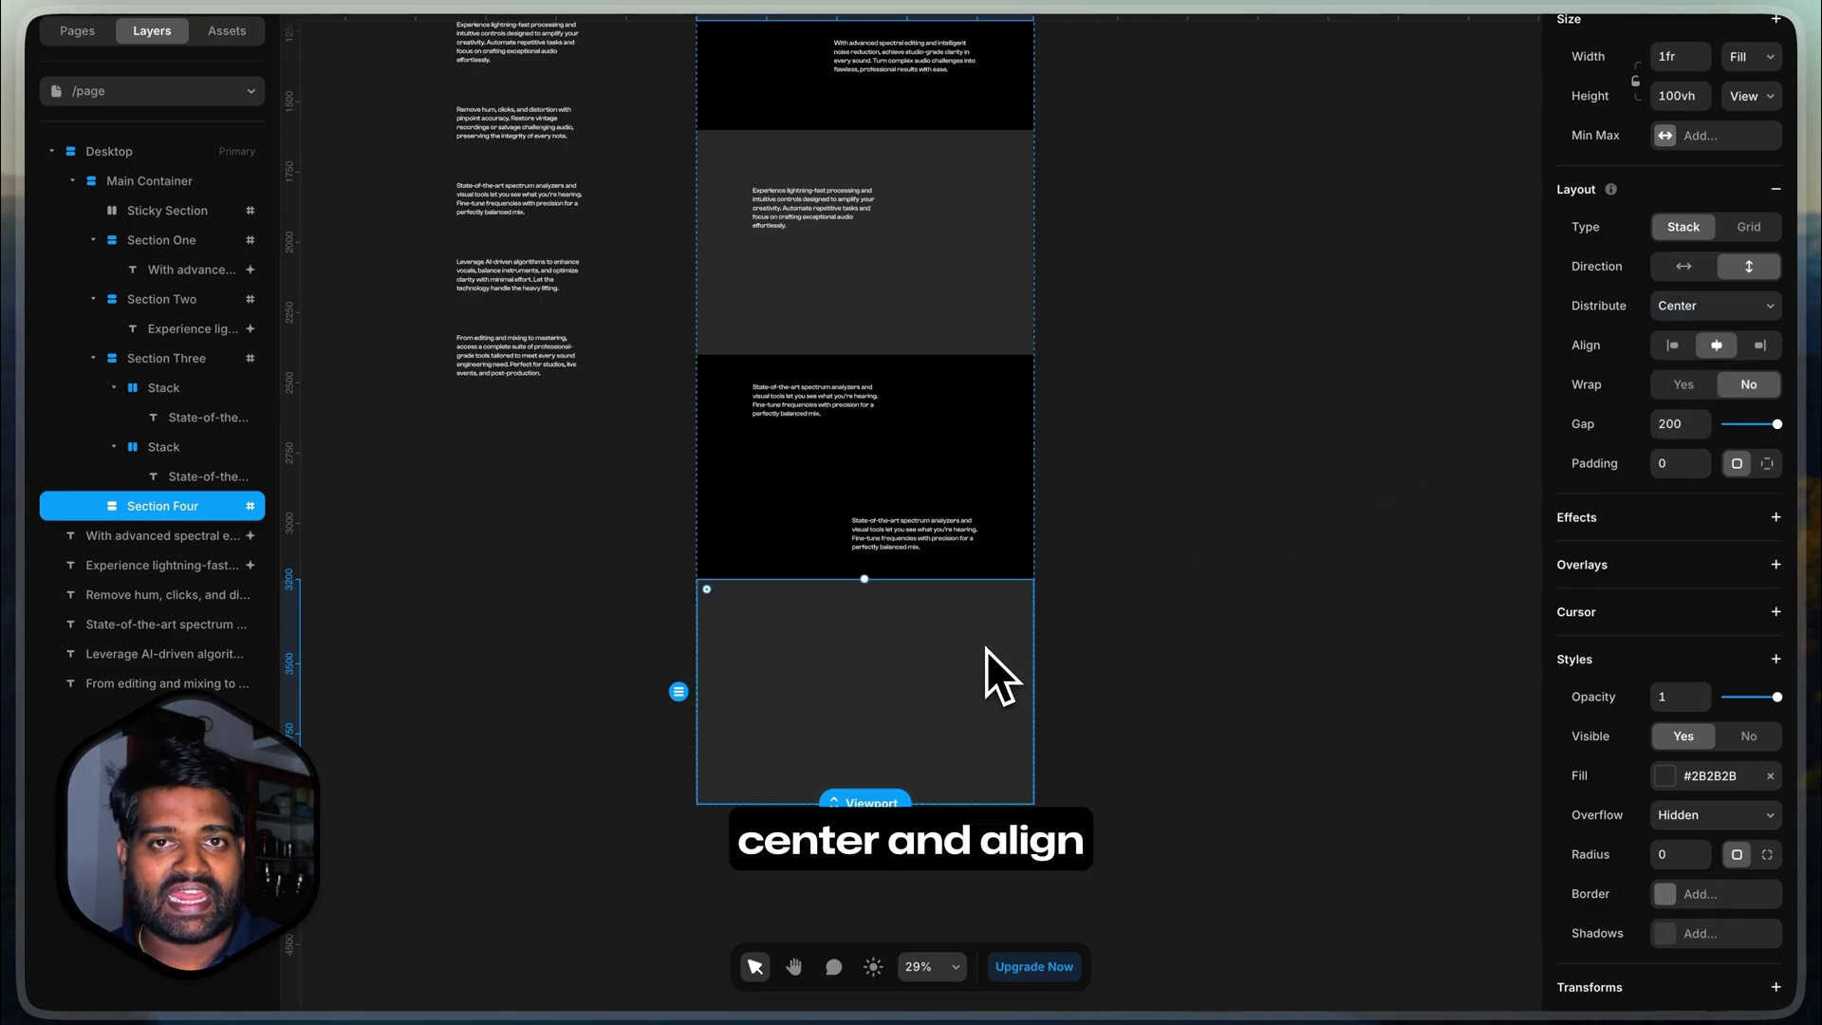
Step: Copy the "Leverage AI-driven algorithms" and "From editing and mixing to mastering" text blocks into Section Four
{"action": "left_click", "coordinate": [541, 280]}
{"action": "key", "text": "super+c"}
{"action": "left_click", "coordinate": [819, 628]}
{"action": "key", "text": "super+v"}
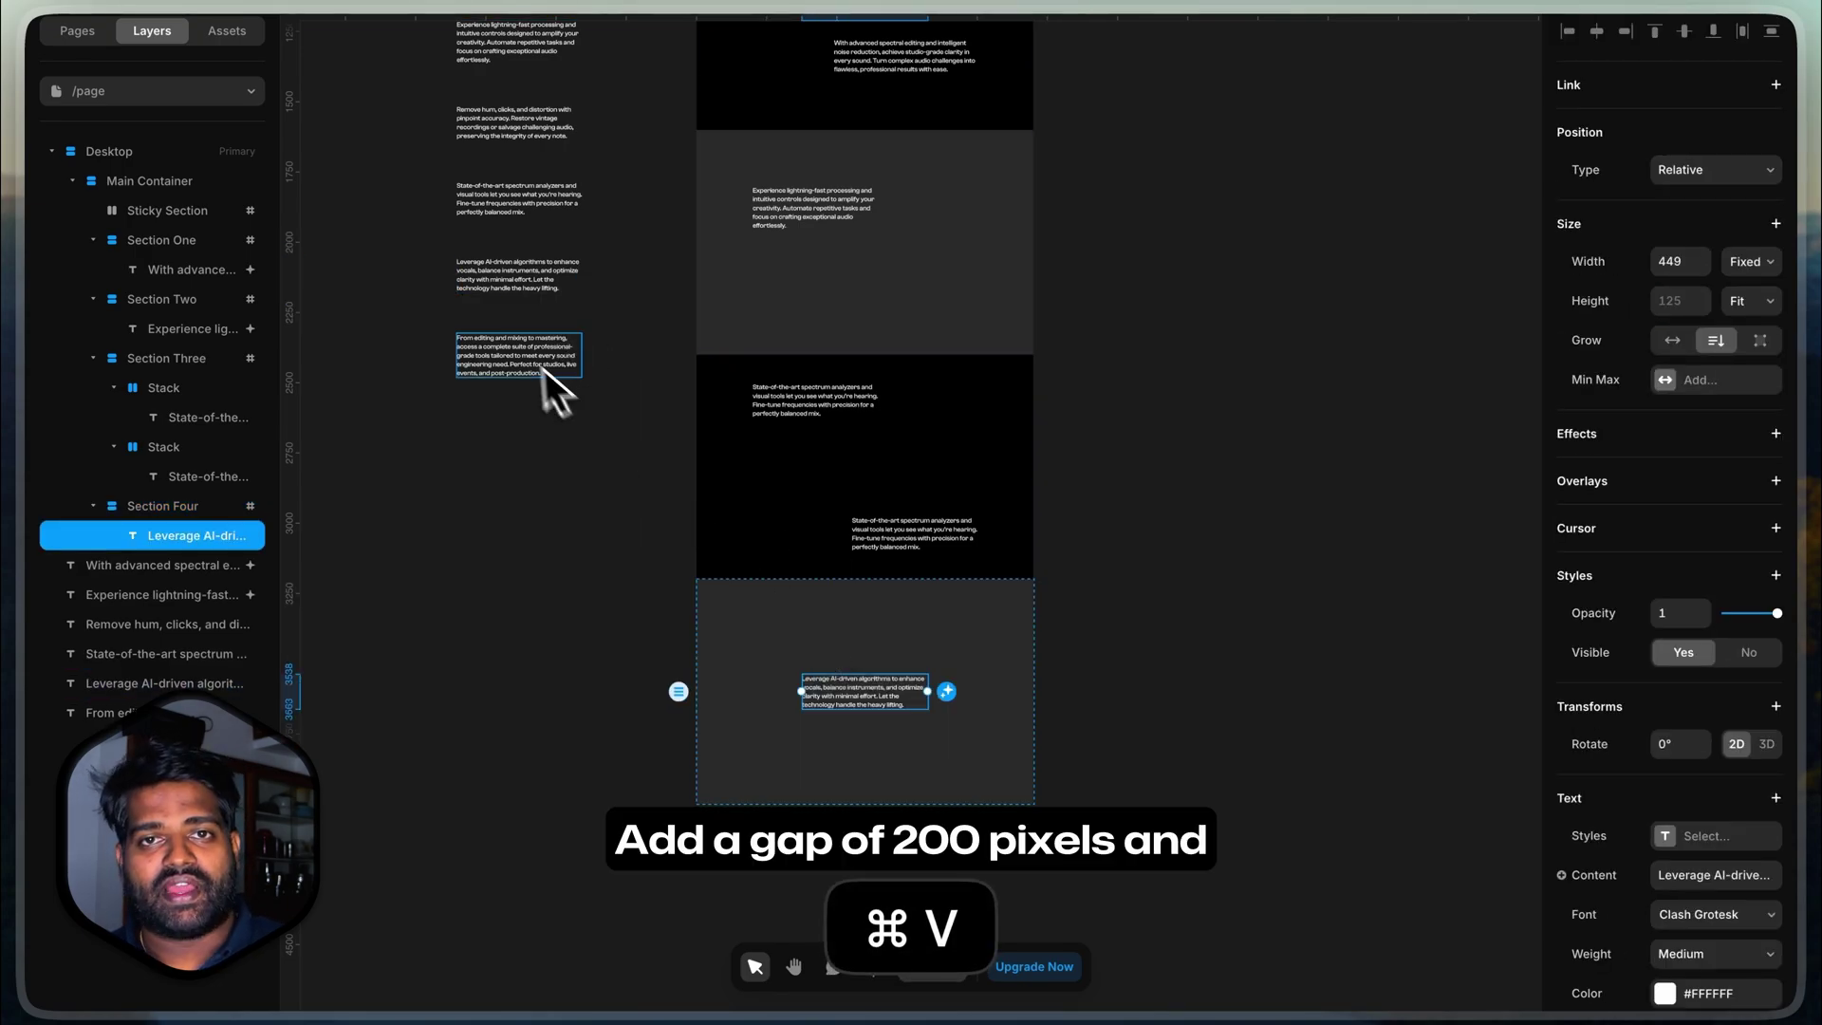
{"action": "left_click", "coordinate": [545, 368]}
{"action": "key", "text": "super+c"}
{"action": "left_click", "coordinate": [827, 750]}
{"action": "key", "text": "super+v"}
{"action": "left_click", "coordinate": [756, 750]}
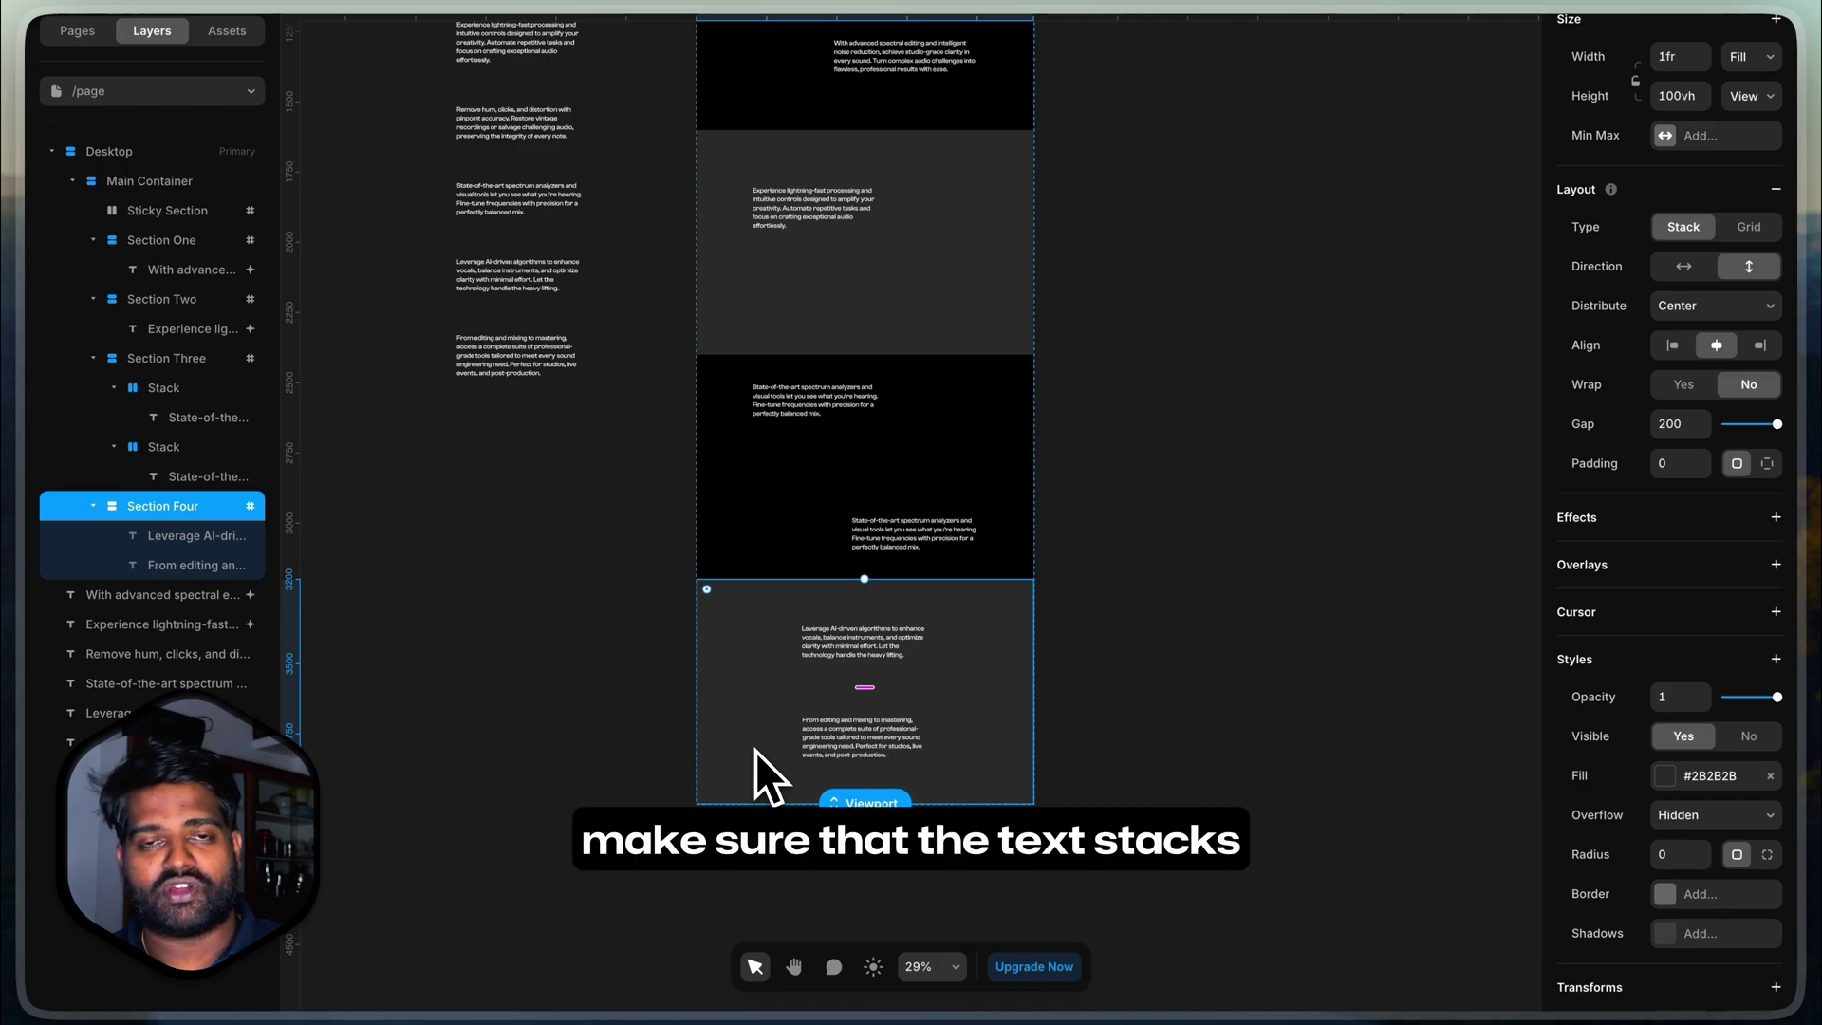
Step: Set Section Four's padding to 200 on all sides
{"action": "left_click", "coordinate": [1666, 463]}
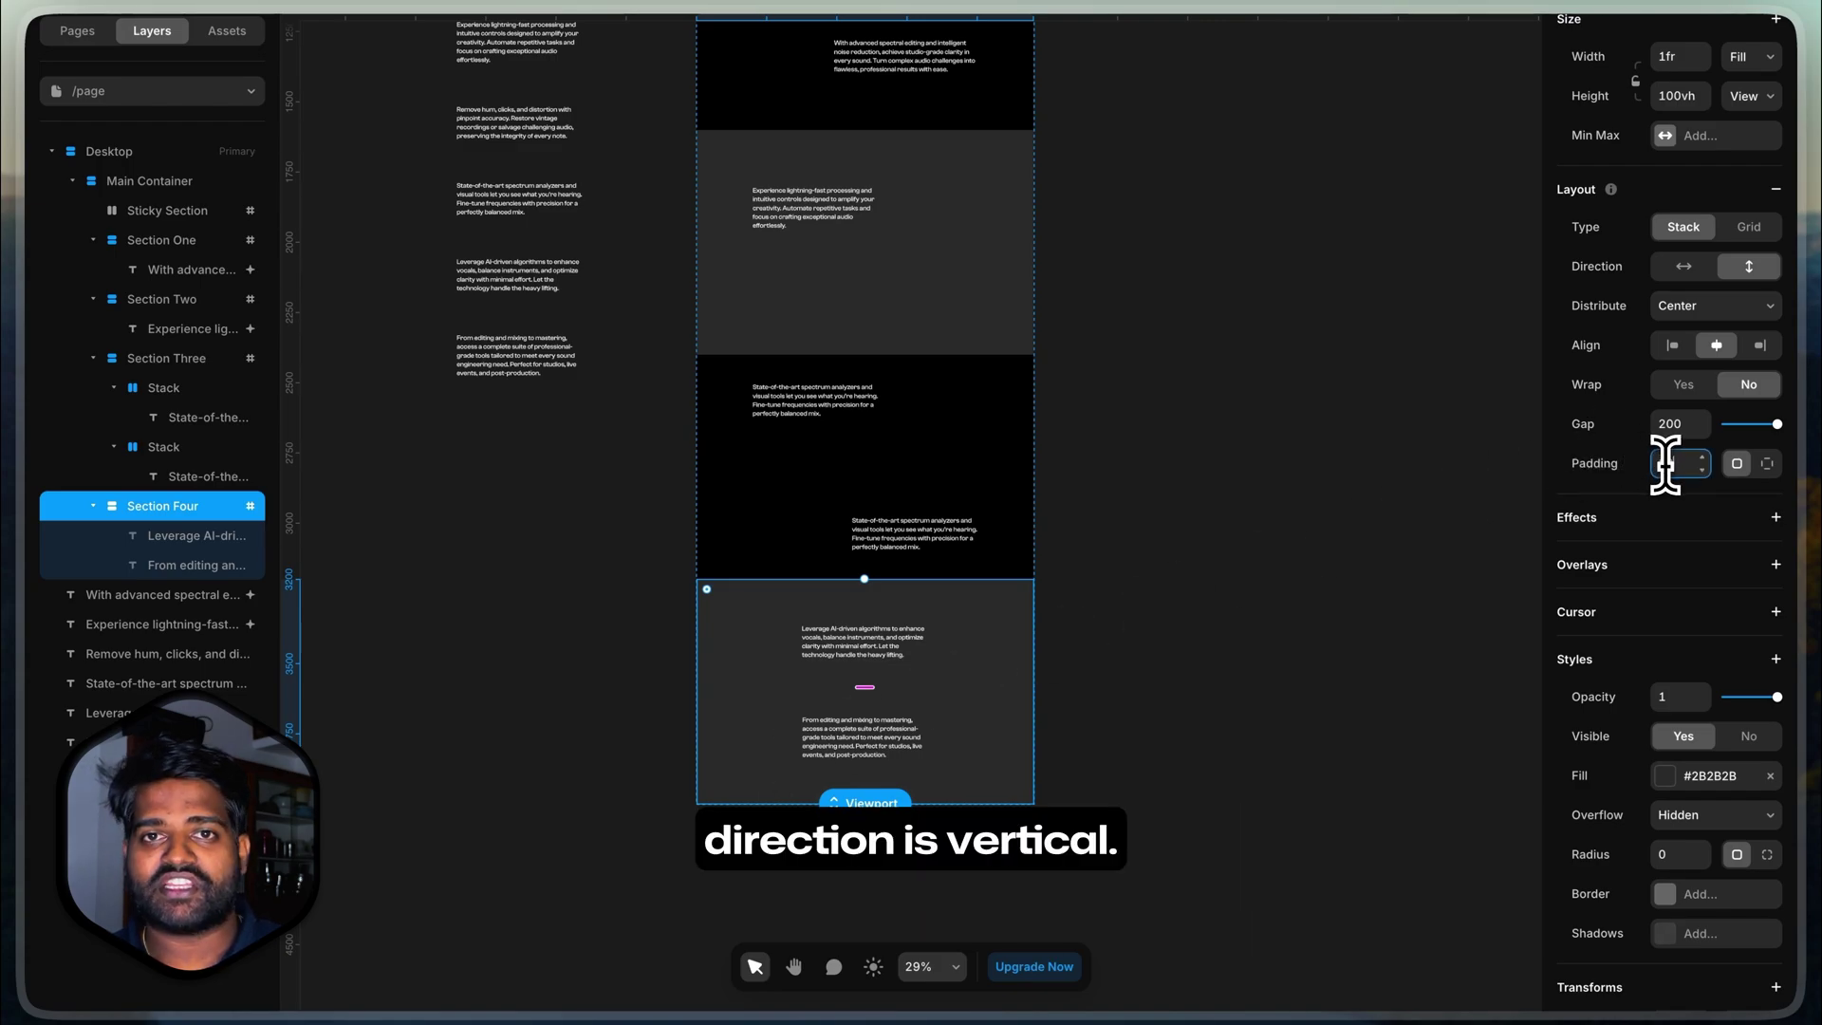
{"action": "key", "text": "BackSpace"}
{"action": "type", "text": "200"}
{"action": "key", "text": "Return"}
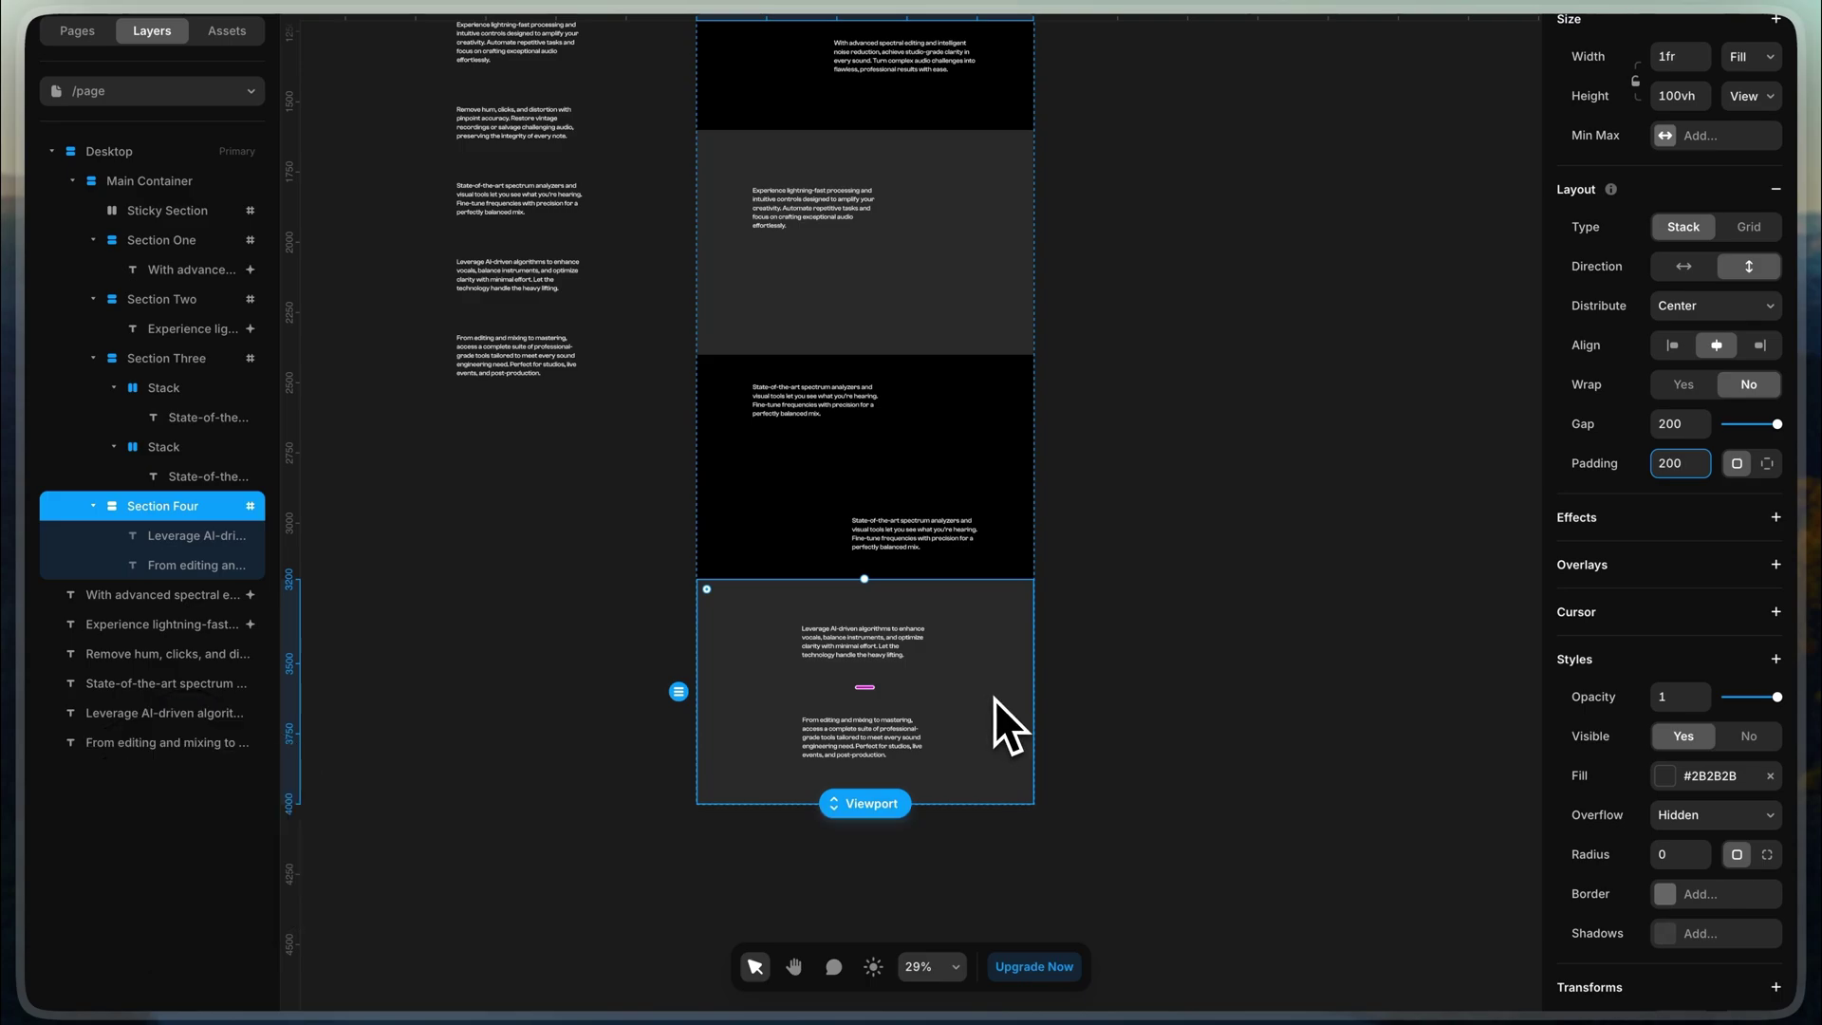
{"action": "left_click", "coordinate": [1090, 663]}
Step: Draw a frame about 1159 by 946 beside the page and move it into Desktop, below Main Container
{"action": "scroll", "coordinate": [1089, 664], "scroll_direction": "down", "scroll_amount": 5}
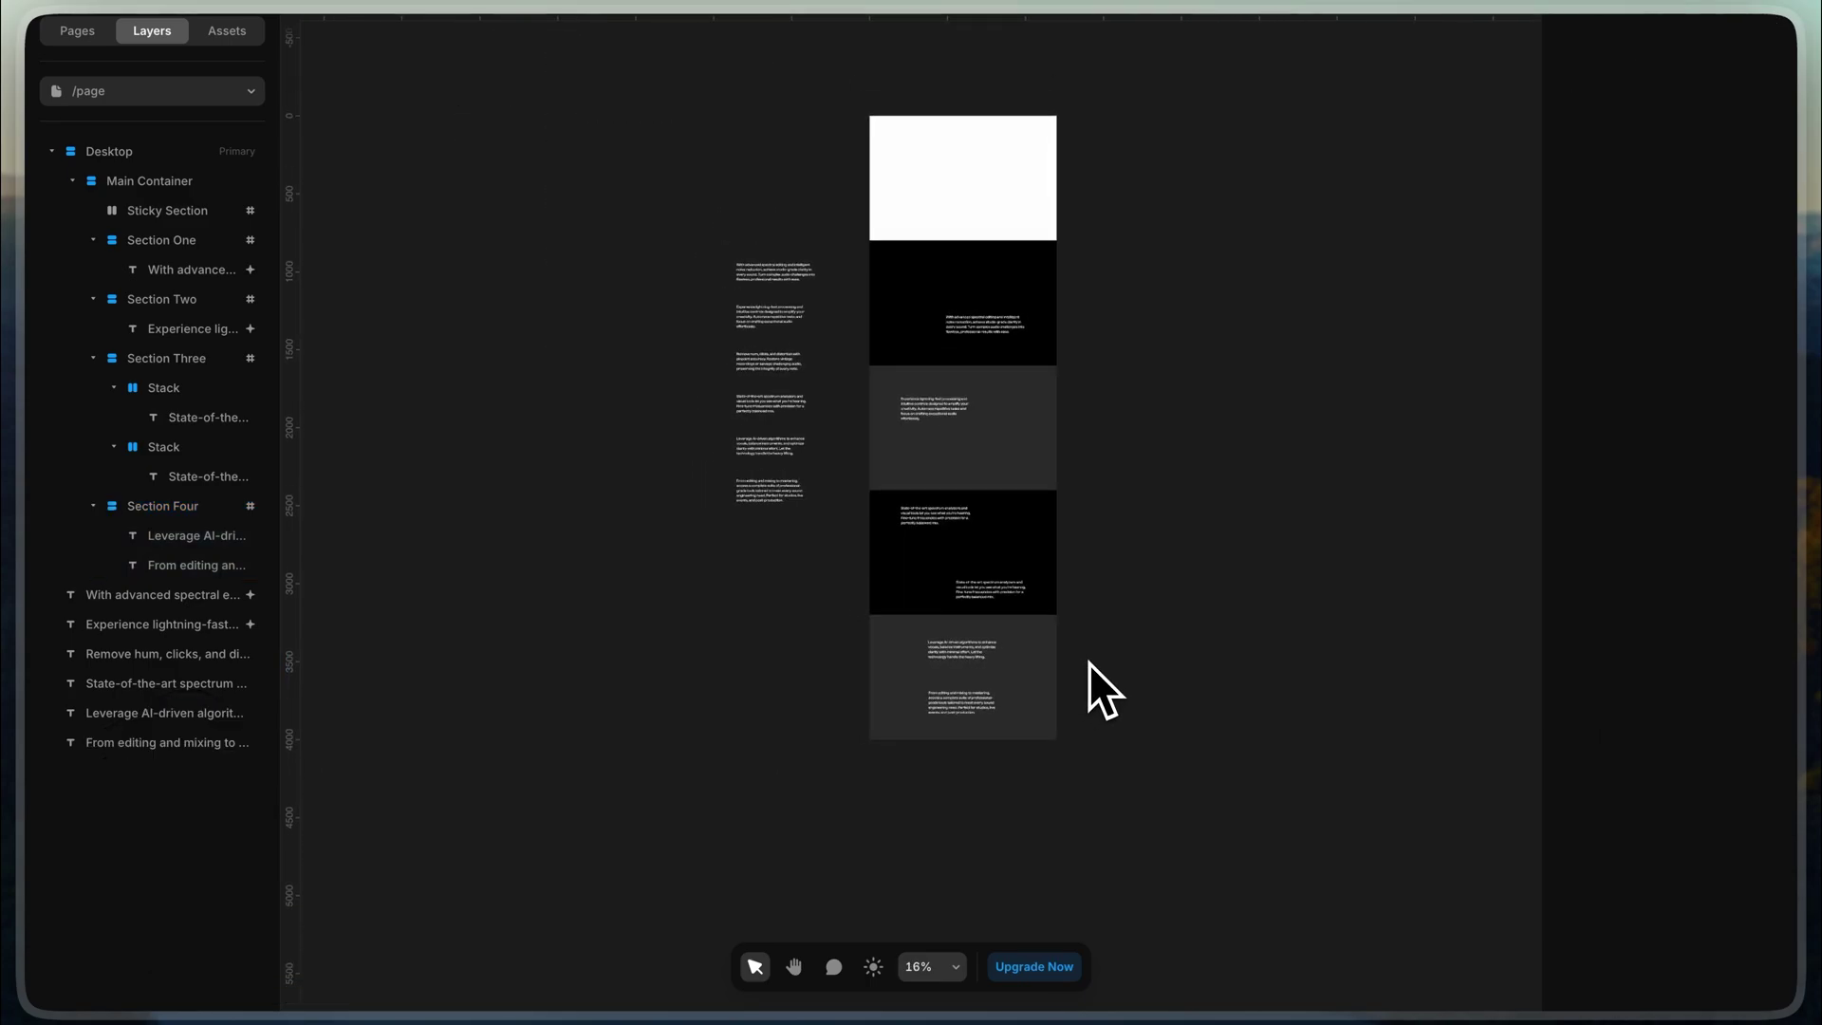
{"action": "scroll", "coordinate": [1090, 663], "scroll_direction": "up", "scroll_amount": 1}
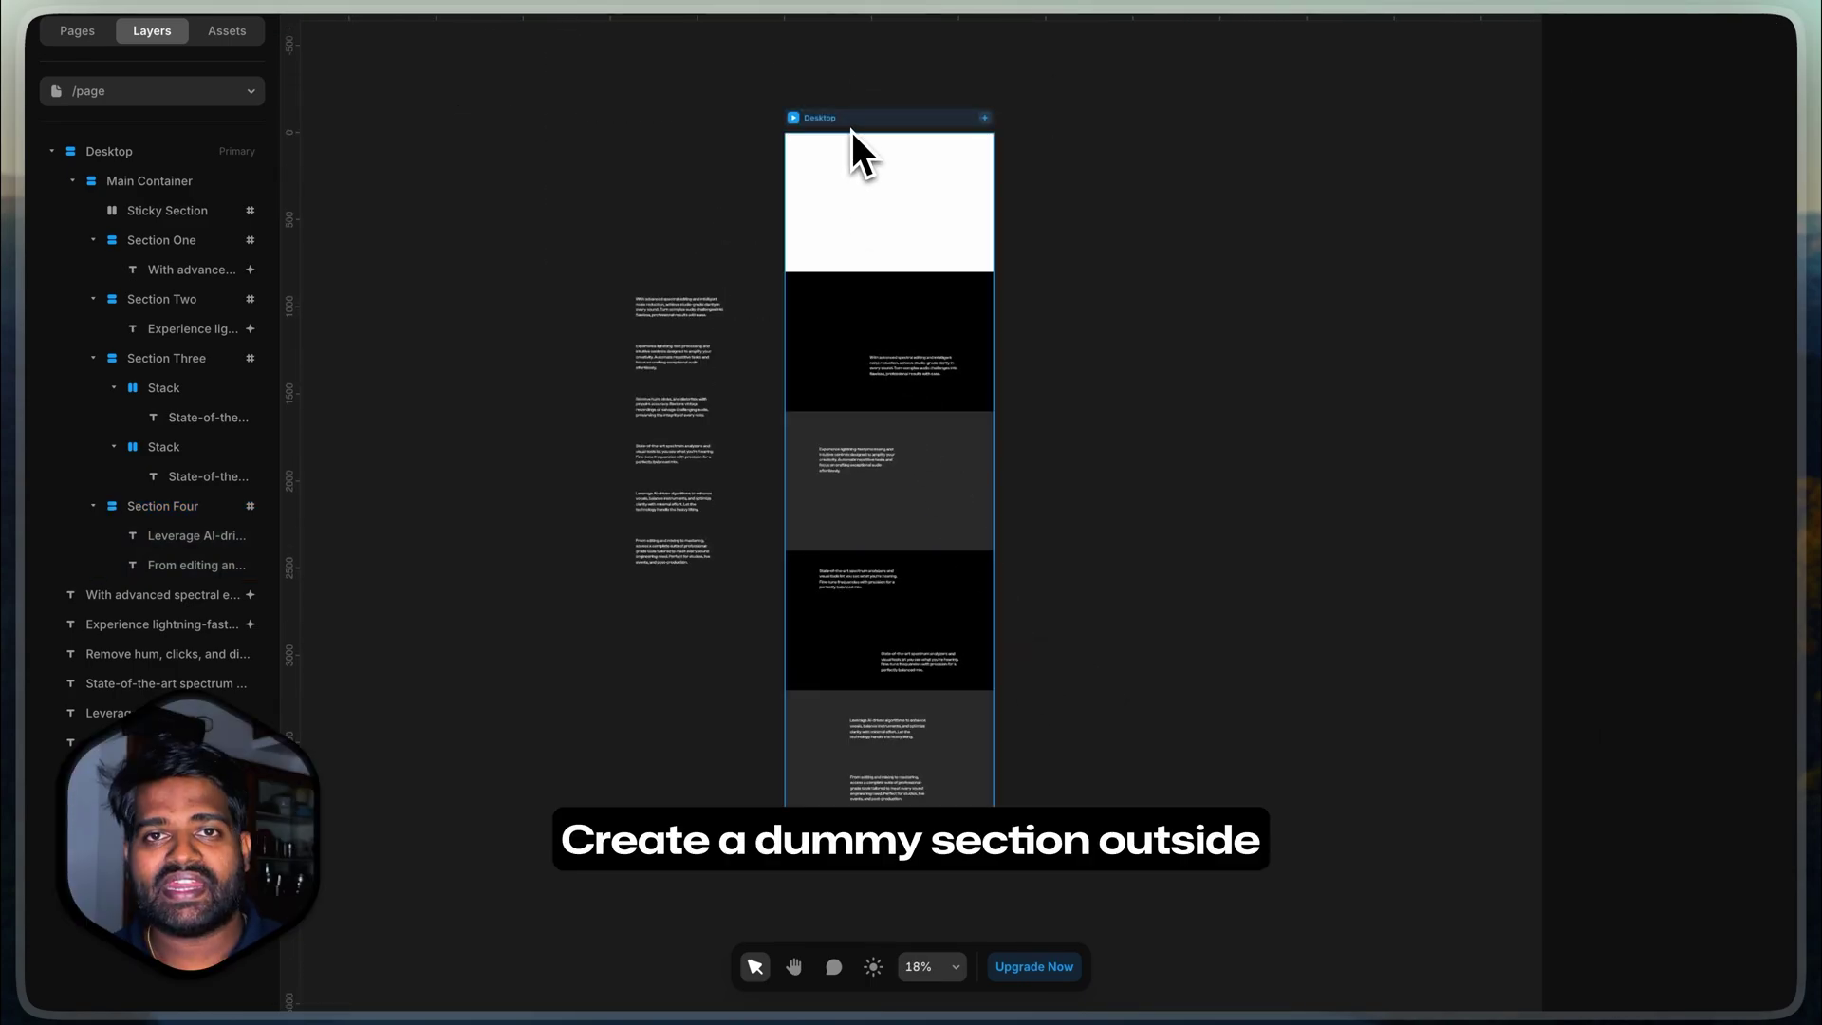
{"action": "left_click", "coordinate": [853, 128]}
{"action": "key", "text": "f"}
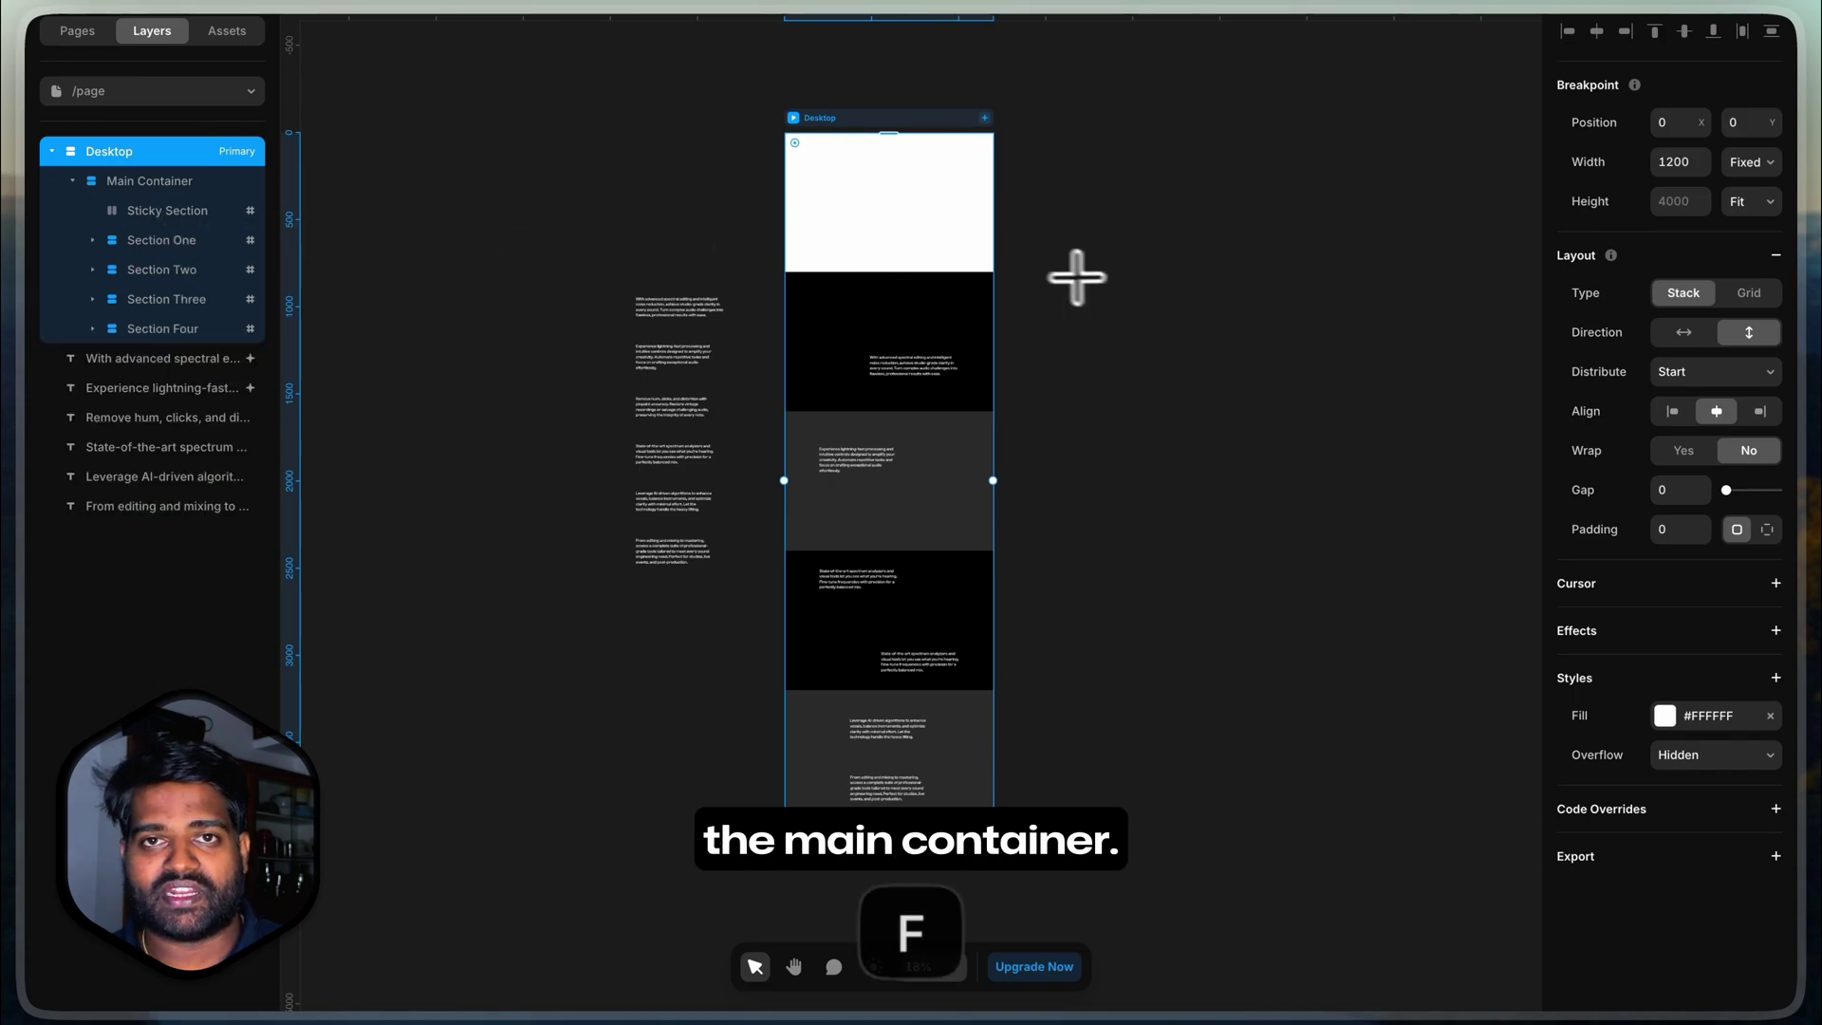
{"action": "left_click_drag", "start_coordinate": [1073, 278], "coordinate": [1275, 446]}
{"action": "key", "text": "super+x"}
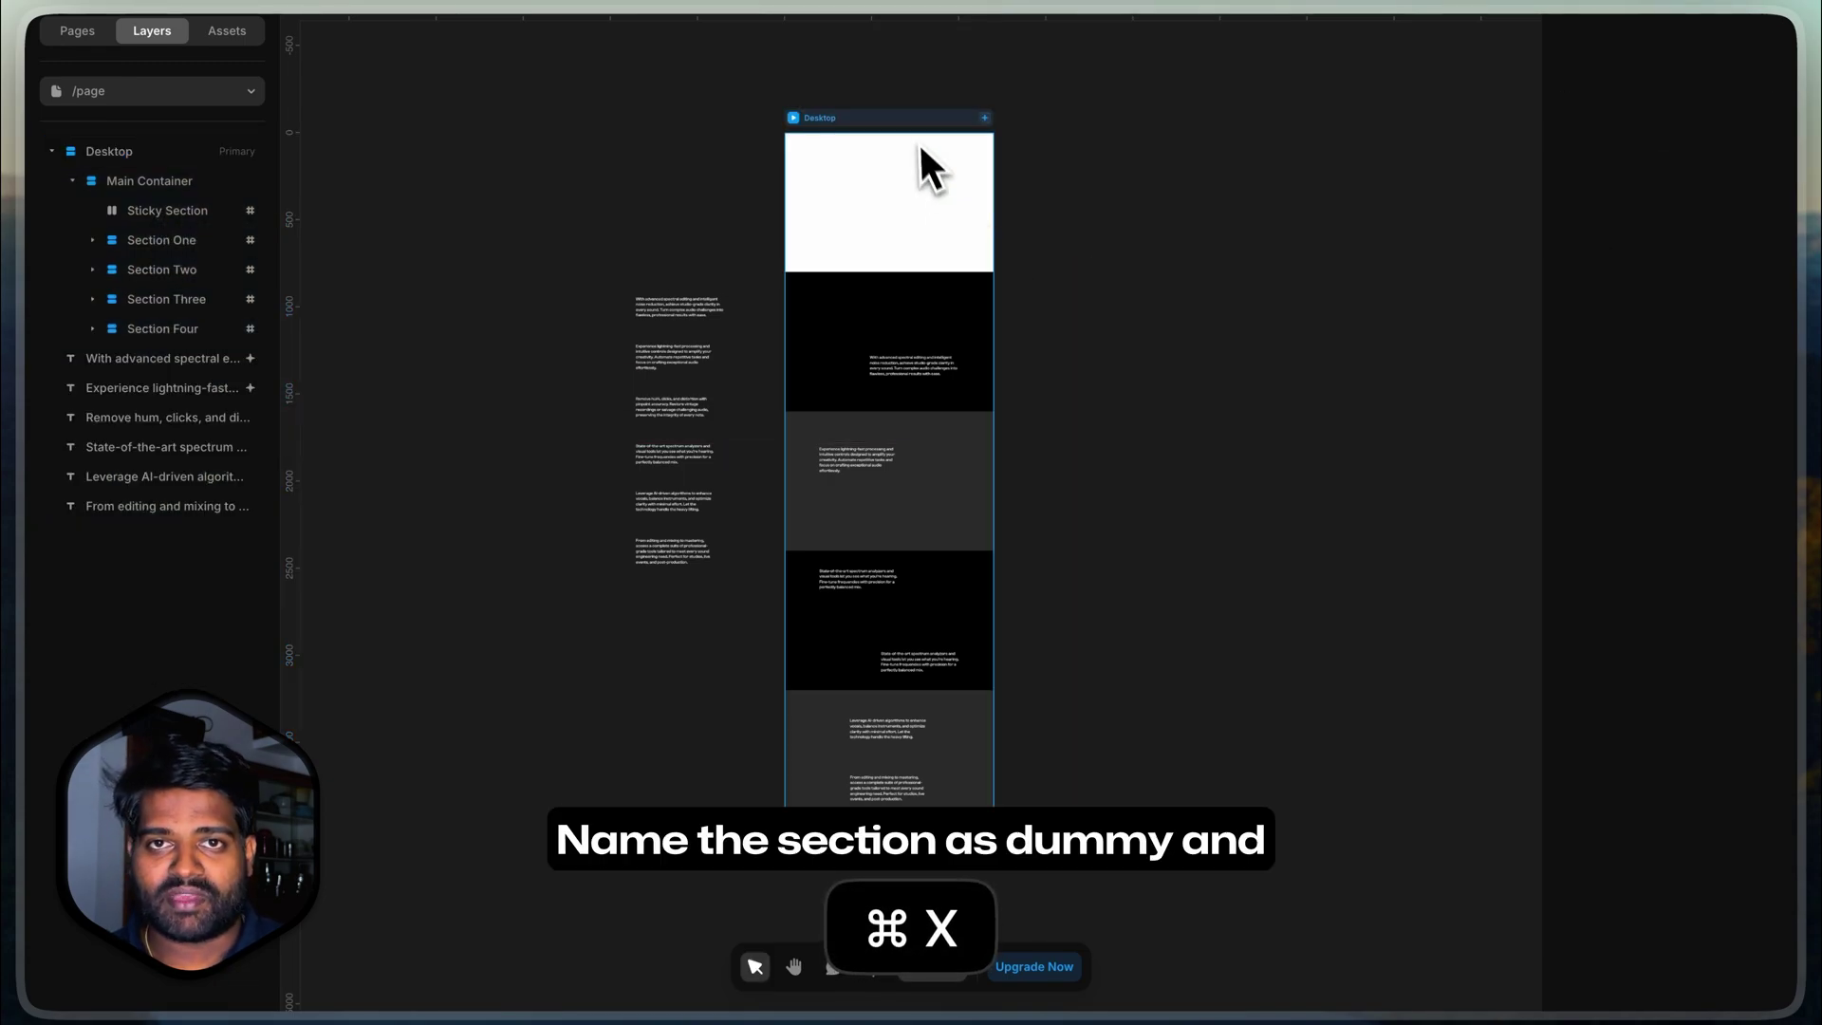
{"action": "left_click", "coordinate": [919, 122]}
{"action": "key", "text": "super+v"}
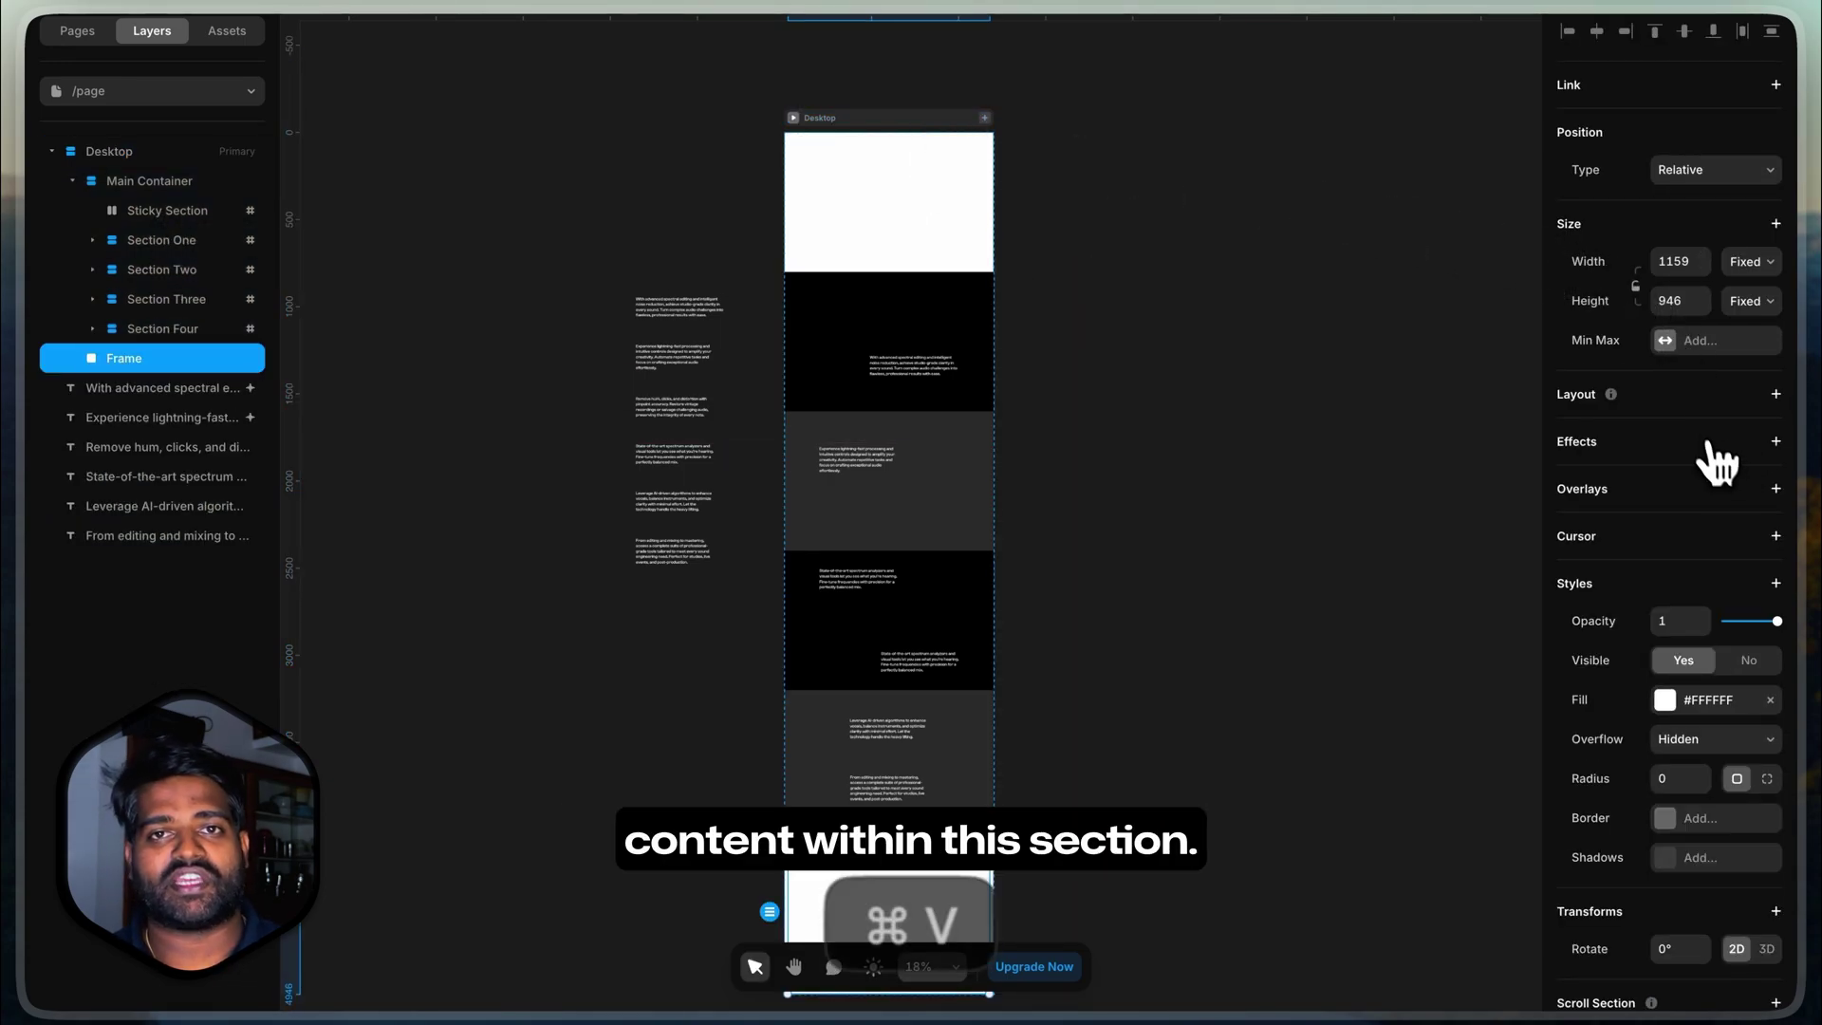
Step: Add a stack layout to the new frame below Main Container, with Fill width and Viewport height
{"action": "left_click", "coordinate": [1705, 395]}
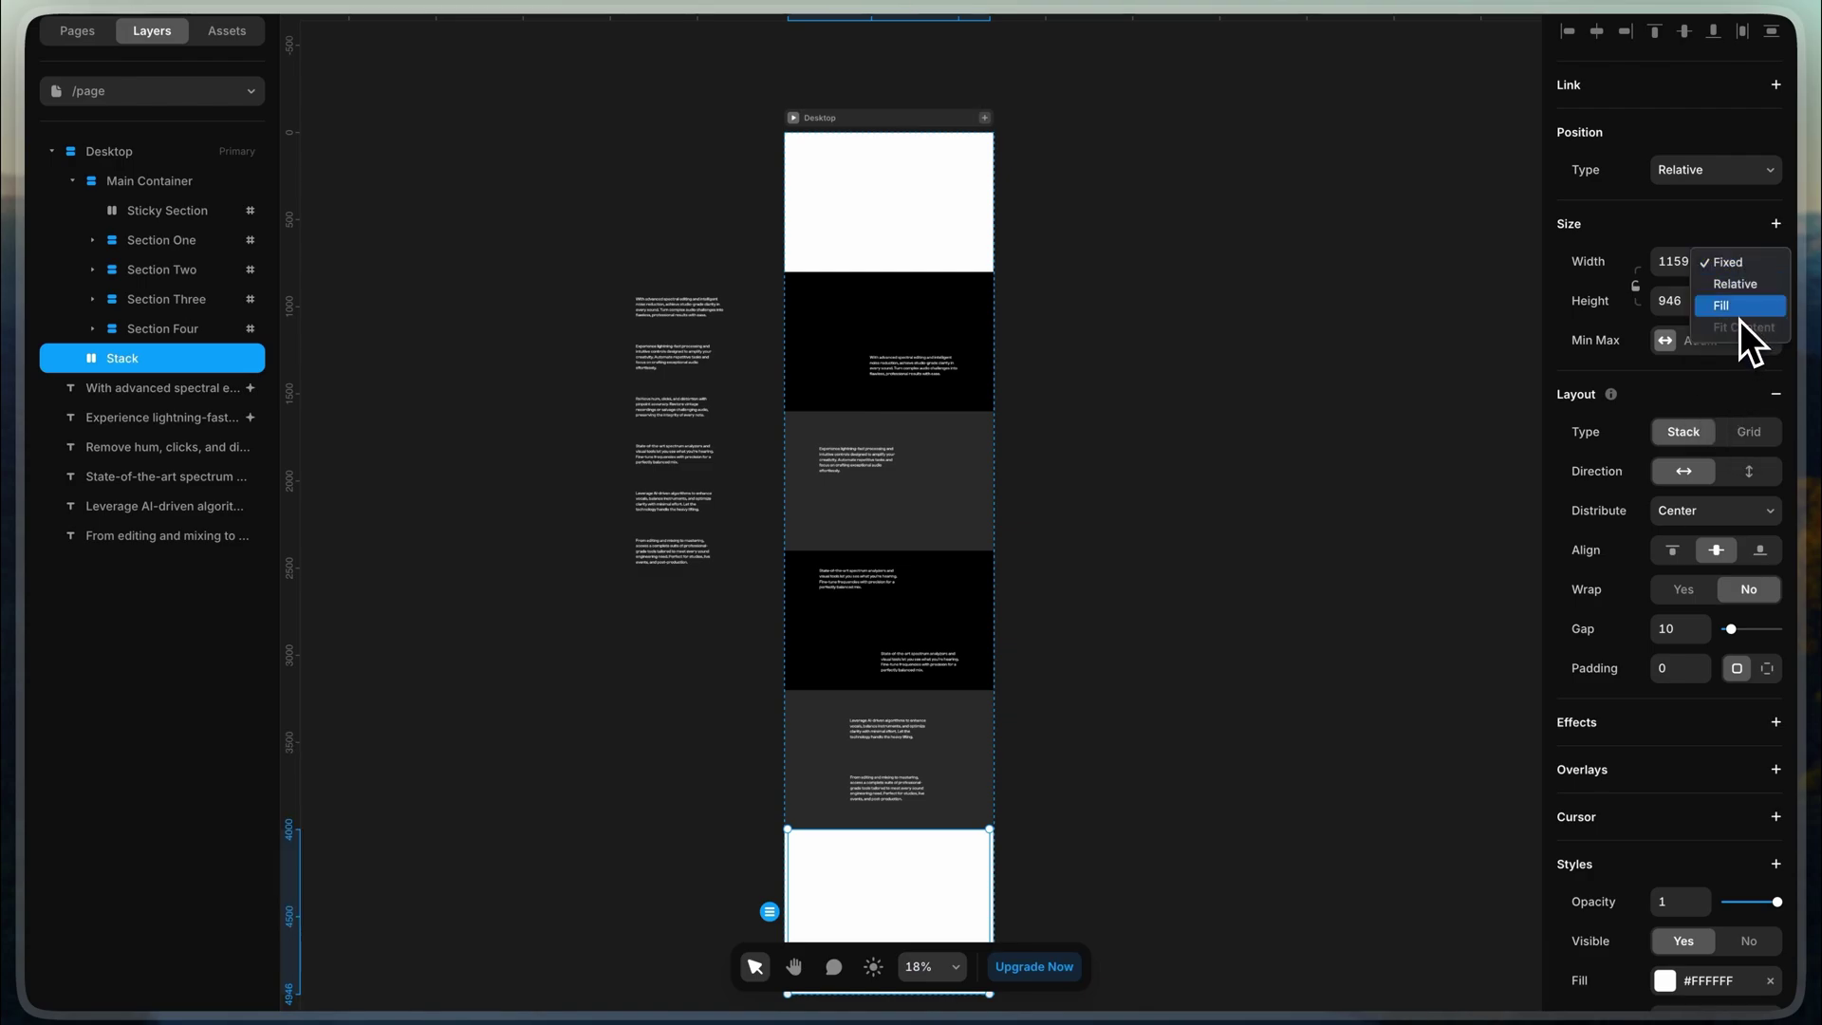
{"action": "left_click", "coordinate": [1740, 308]}
{"action": "left_click", "coordinate": [1743, 303]}
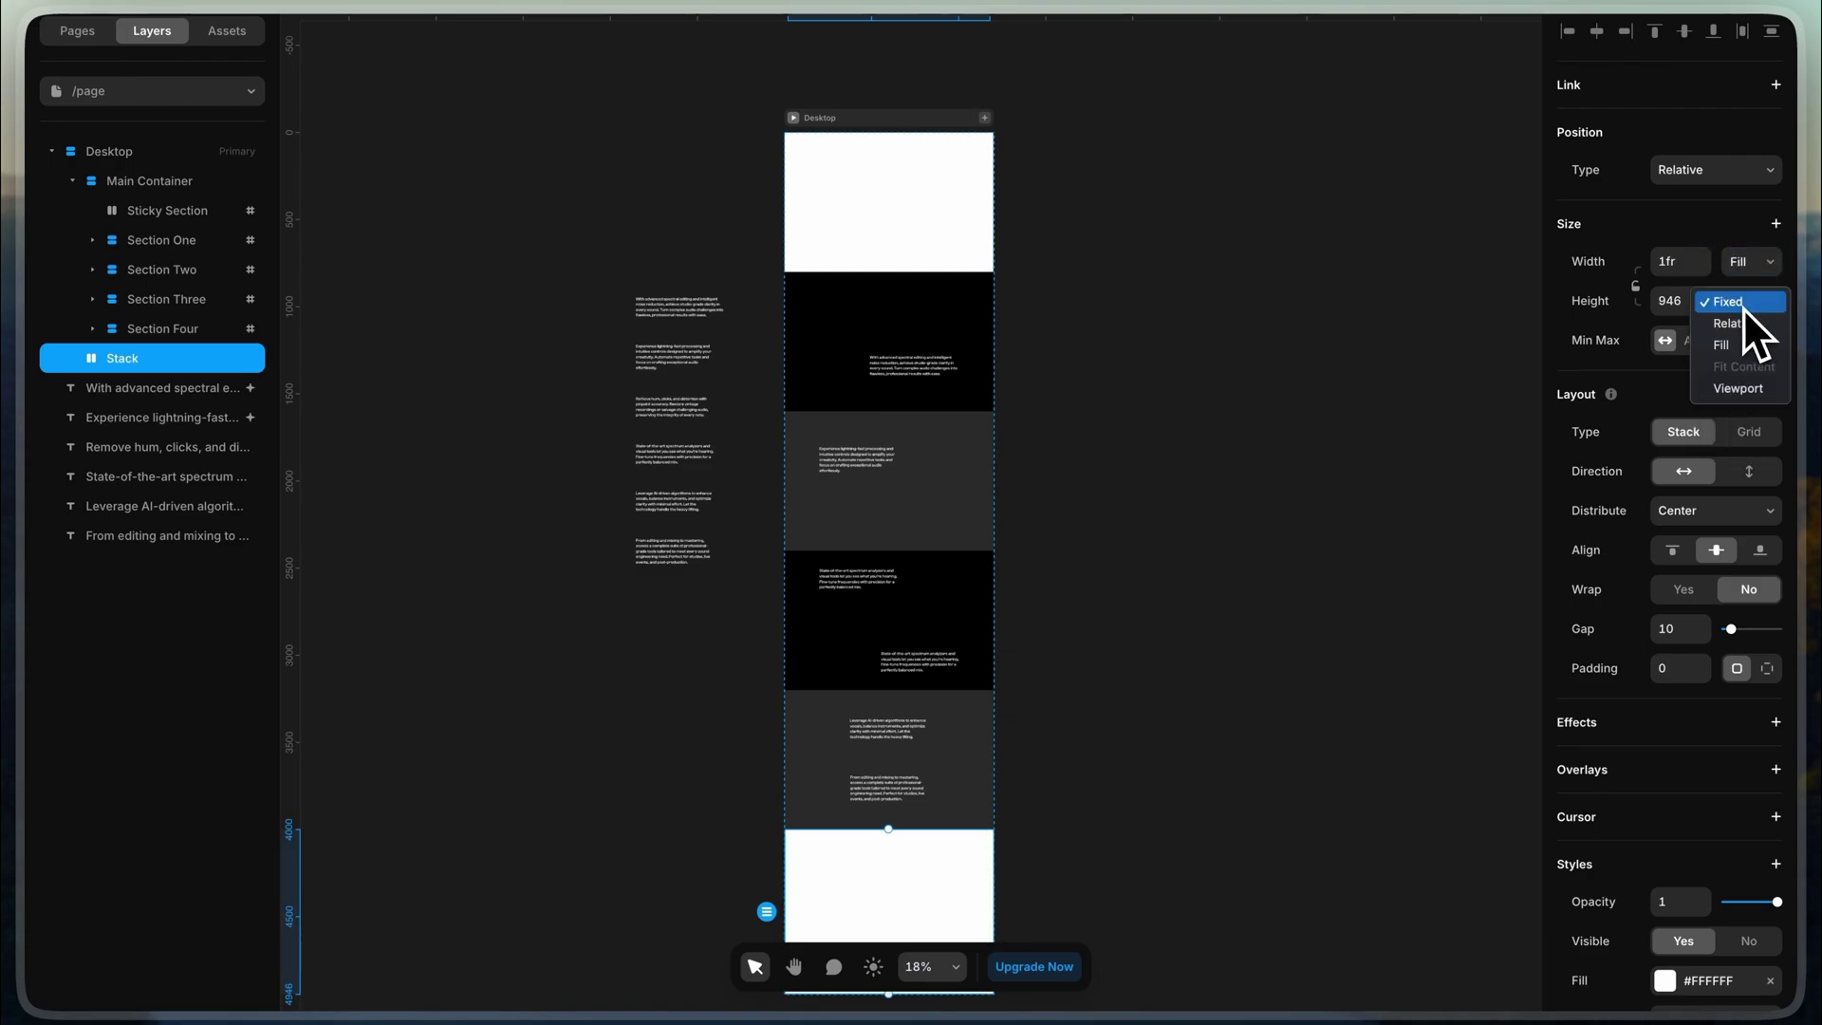
{"action": "left_click", "coordinate": [1739, 388]}
Step: Rename the new stack below Main Container as "Dummy Section"
{"action": "scroll", "coordinate": [1046, 760], "scroll_direction": "down", "scroll_amount": 3}
{"action": "scroll", "coordinate": [953, 706], "scroll_direction": "up", "scroll_amount": 2}
{"action": "double_click", "coordinate": [157, 359]}
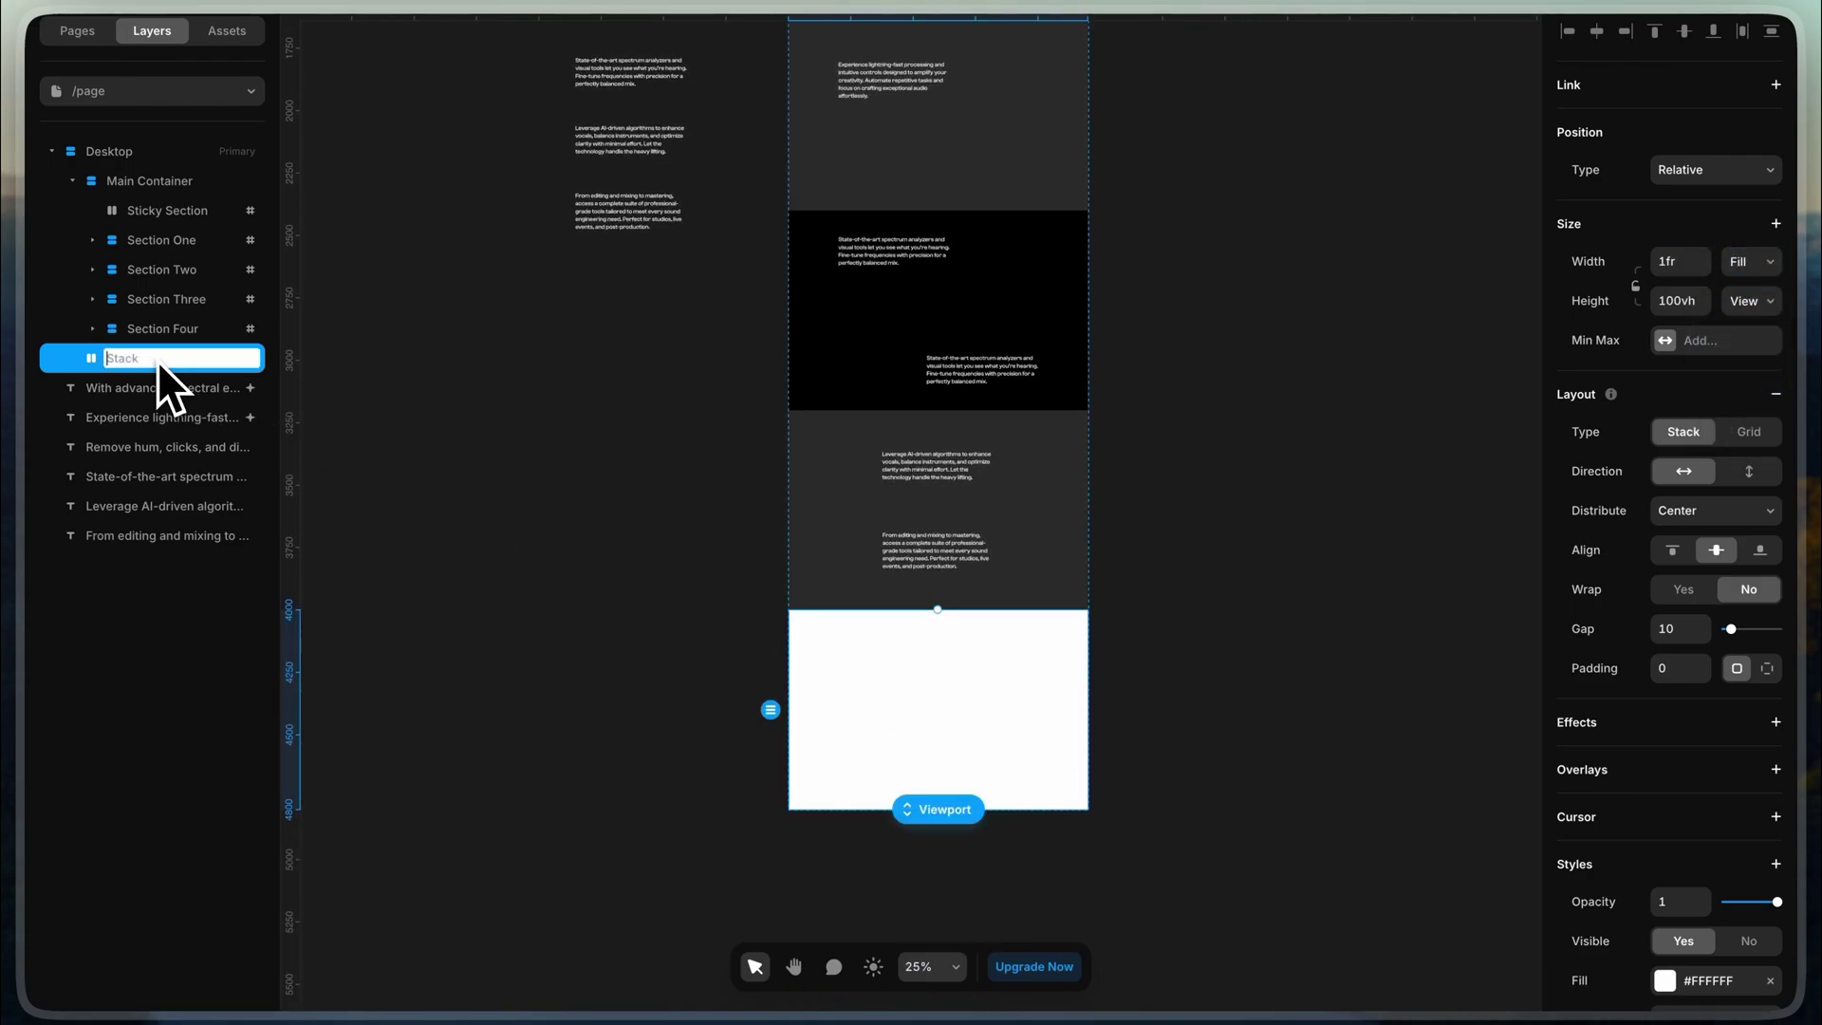
{"action": "type", "text": "Dummy Section"}
{"action": "key", "text": "Return"}
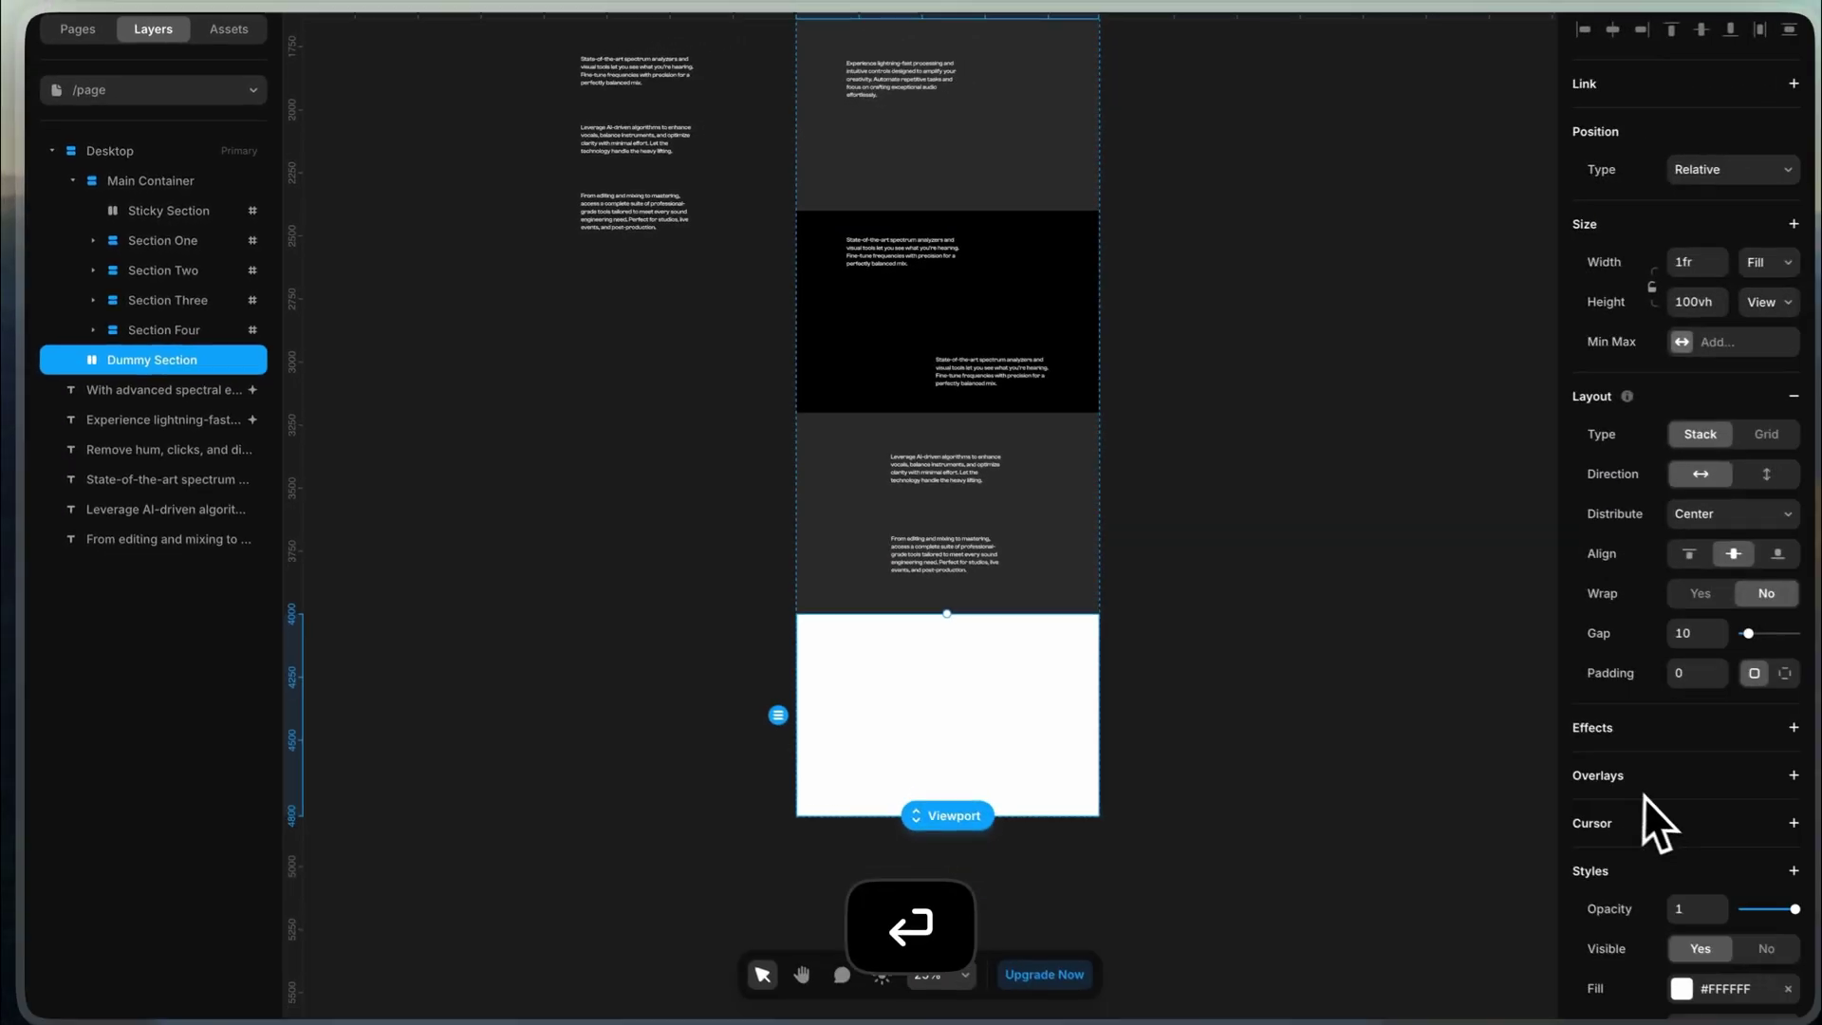
Step: Add a scroll section named "dummy" to Dummy Section
{"action": "scroll", "coordinate": [1673, 663], "scroll_direction": "down", "scroll_amount": 5}
{"action": "left_click", "coordinate": [1684, 835]}
{"action": "left_click", "coordinate": [1686, 871]}
{"action": "type", "text": "dummy"}
{"action": "key", "text": "Return"}
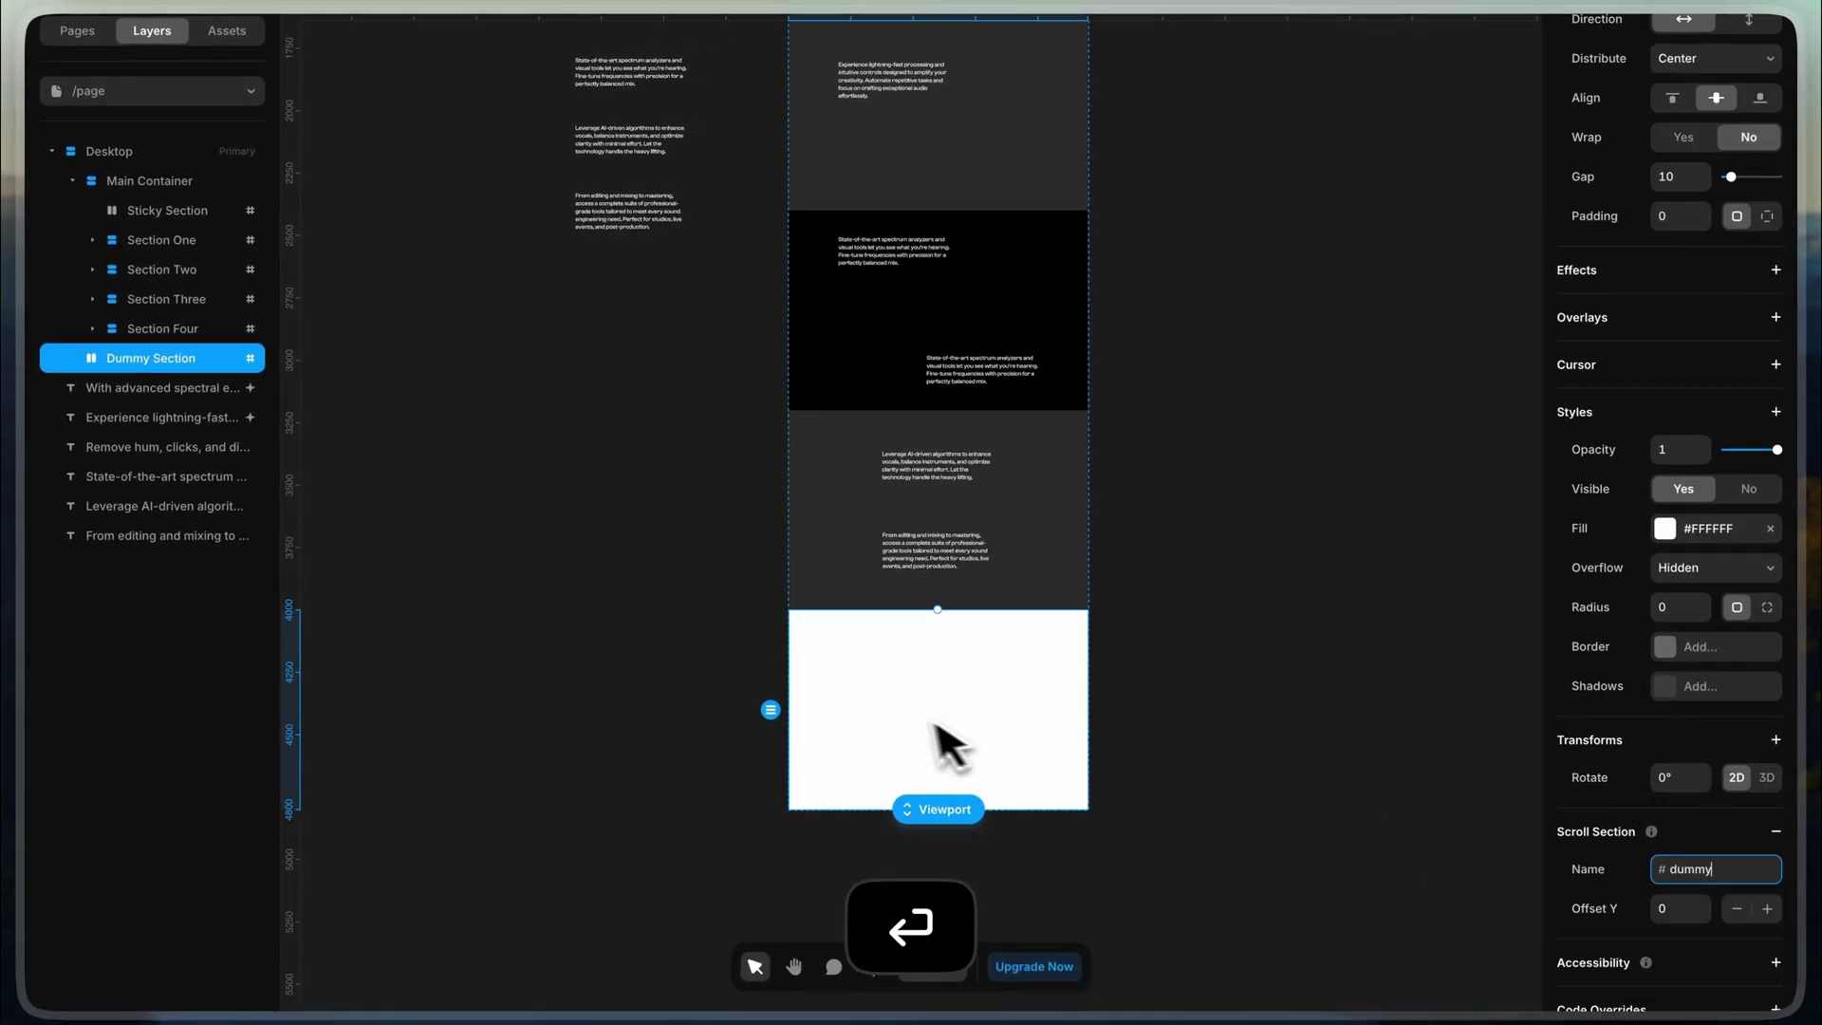
Step: Add the text "DUMMY SECTION" inside Dummy Section
{"action": "scroll", "coordinate": [926, 719], "scroll_direction": "up", "scroll_amount": 3}
{"action": "key", "text": "t"}
{"action": "left_click", "coordinate": [945, 712]}
{"action": "type", "text": "DUMMY SECTION"}
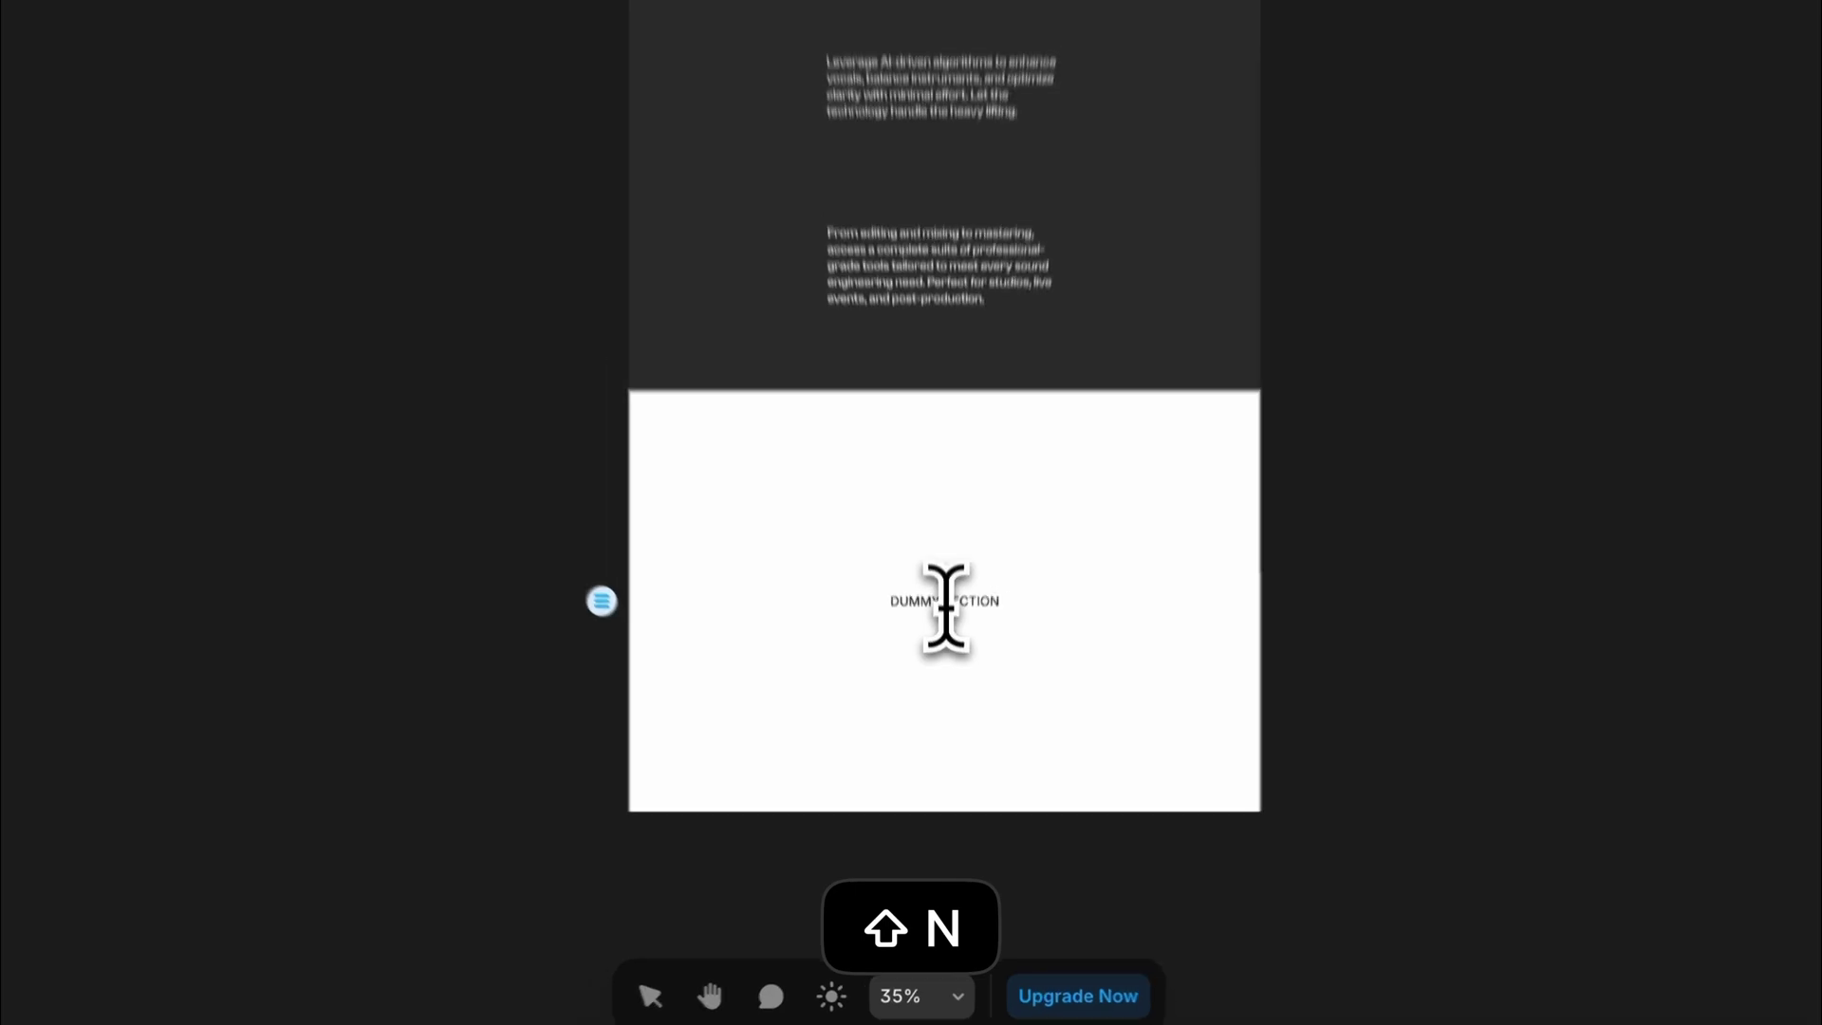
{"action": "key", "text": "Escape"}
Step: Set the "DUMMY SECTION" text's font size to 80 pixels
{"action": "left_click", "coordinate": [1669, 988]}
{"action": "key", "text": "super+a"}
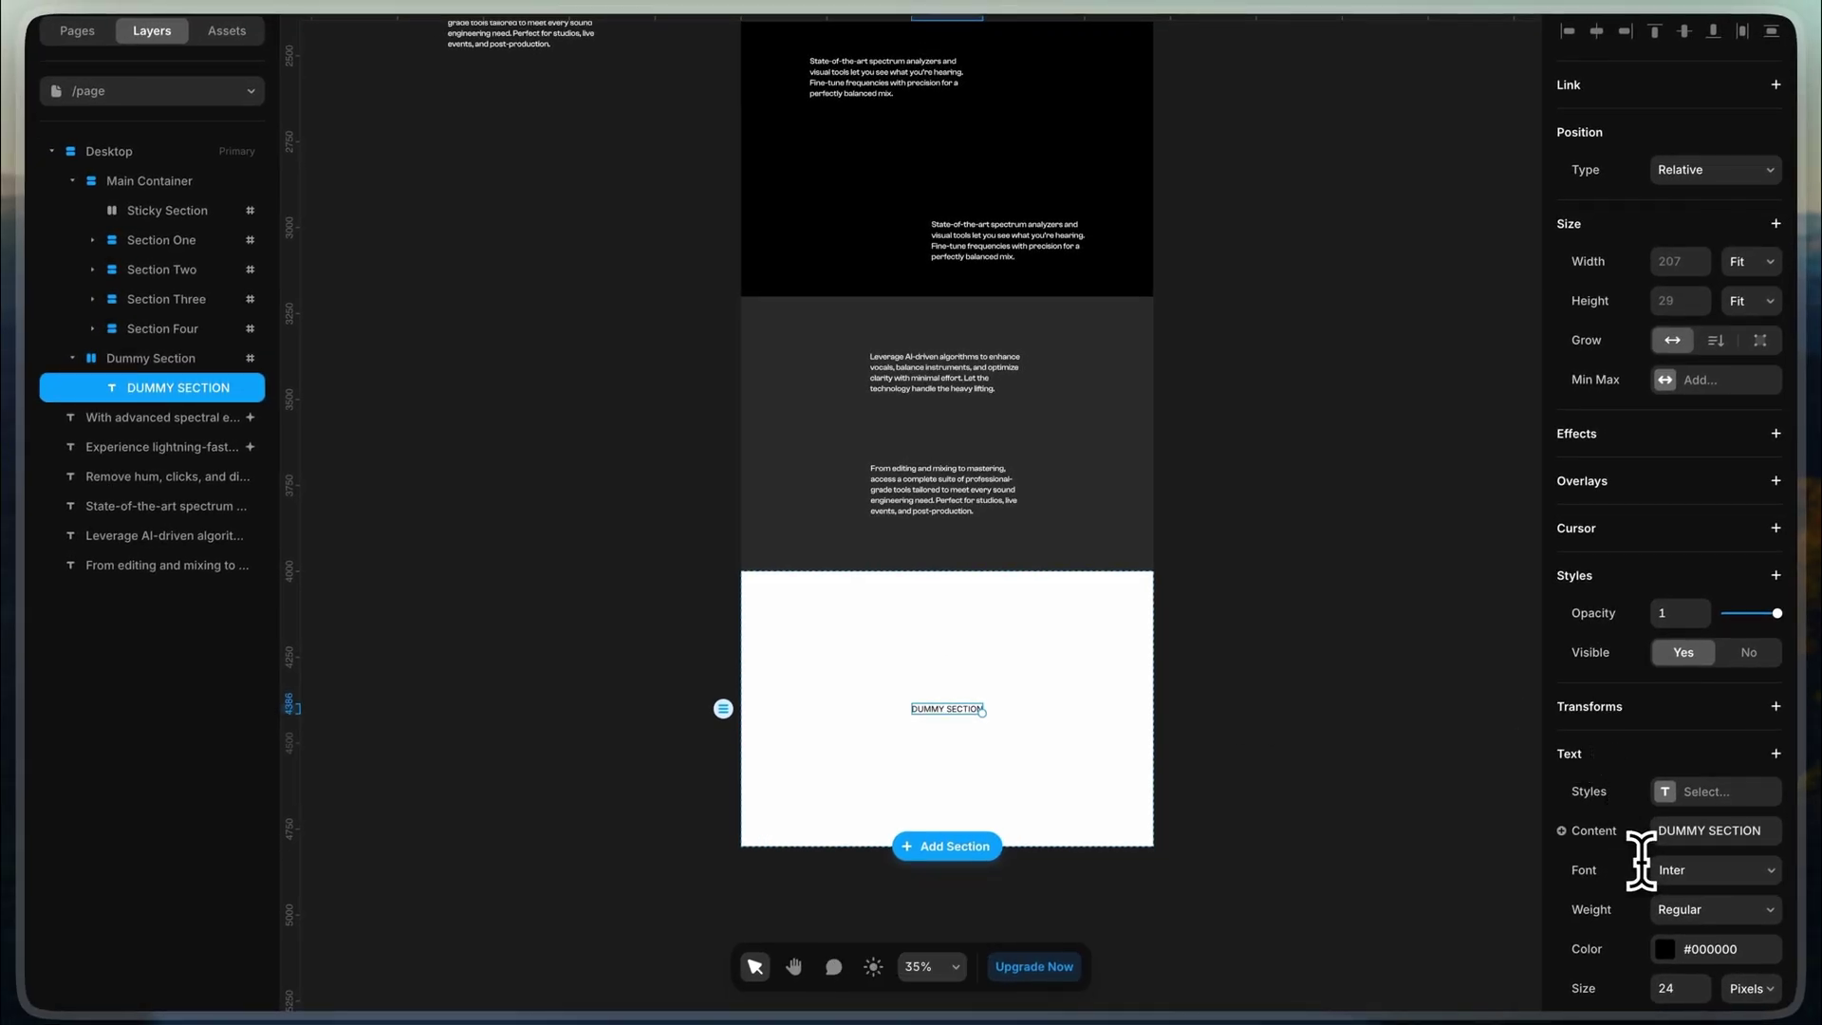
{"action": "type", "text": "80"}
{"action": "key", "text": "Return"}
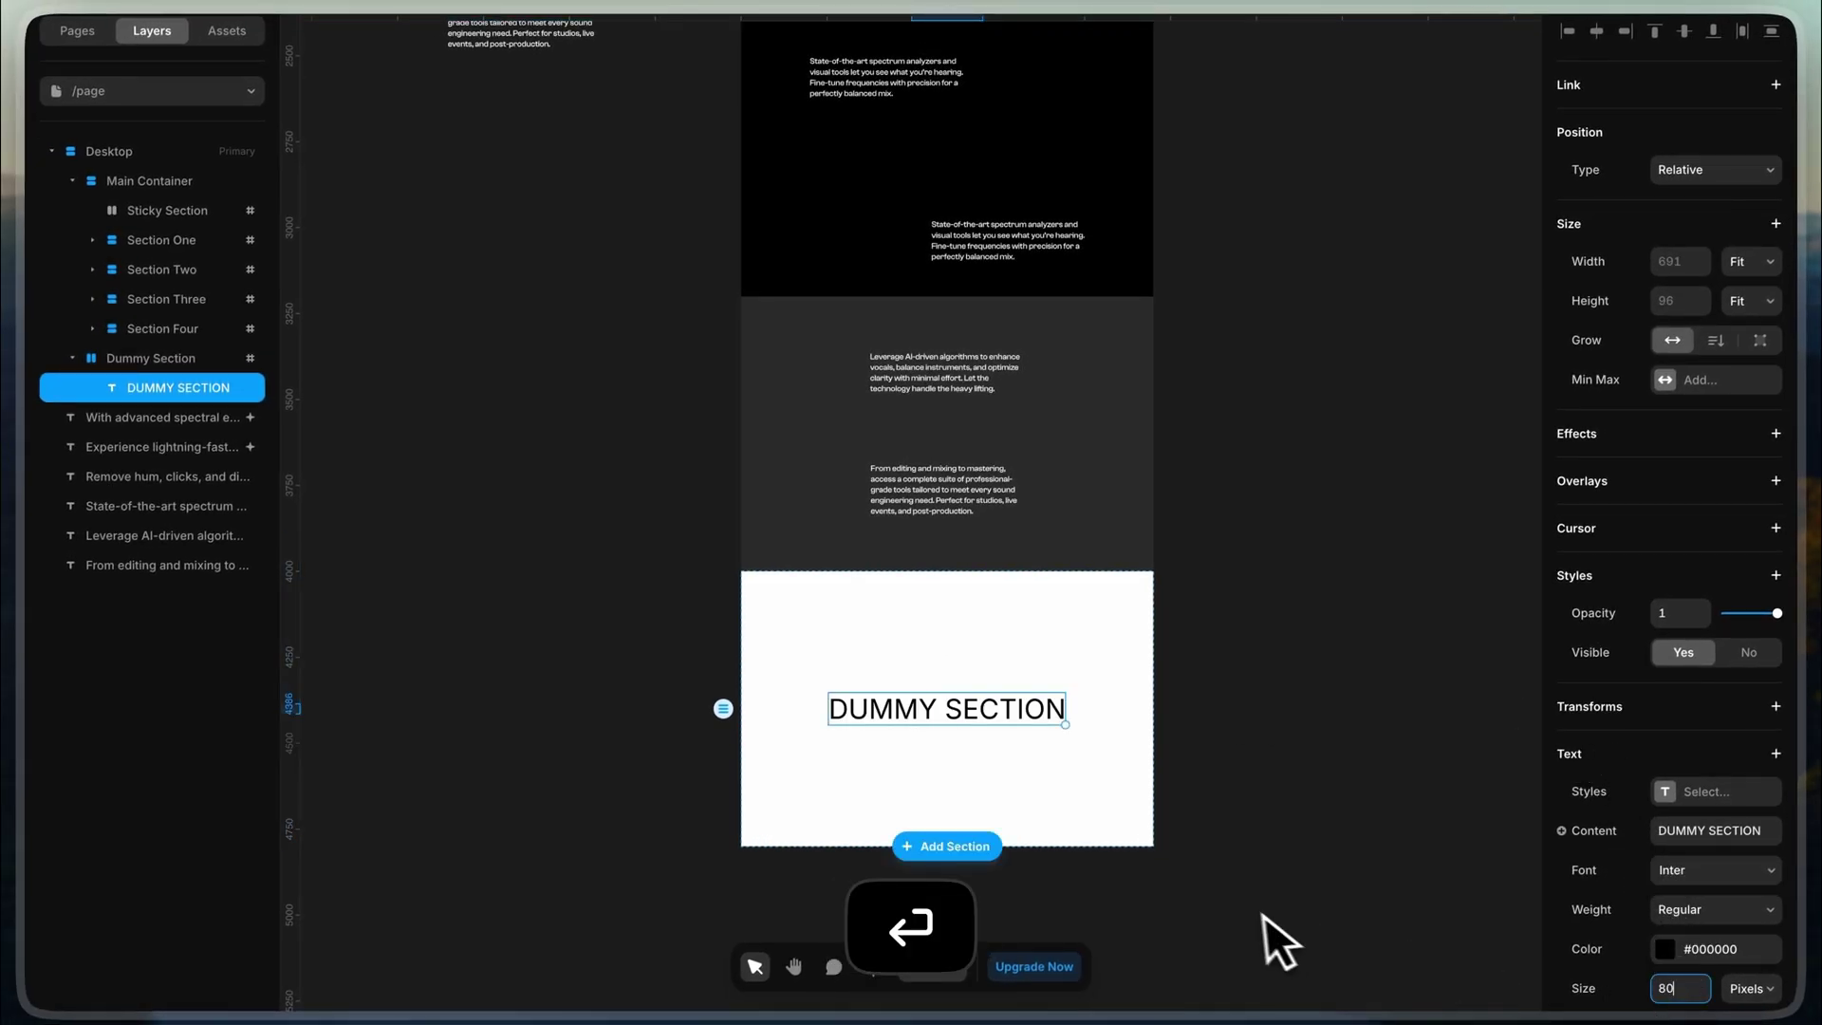
{"action": "left_click", "coordinate": [1095, 817]}
Step: Draw a frame about 597 by 351 inside the white Sticky Section at the start of the page
{"action": "scroll", "coordinate": [1095, 817], "scroll_direction": "down", "scroll_amount": 4}
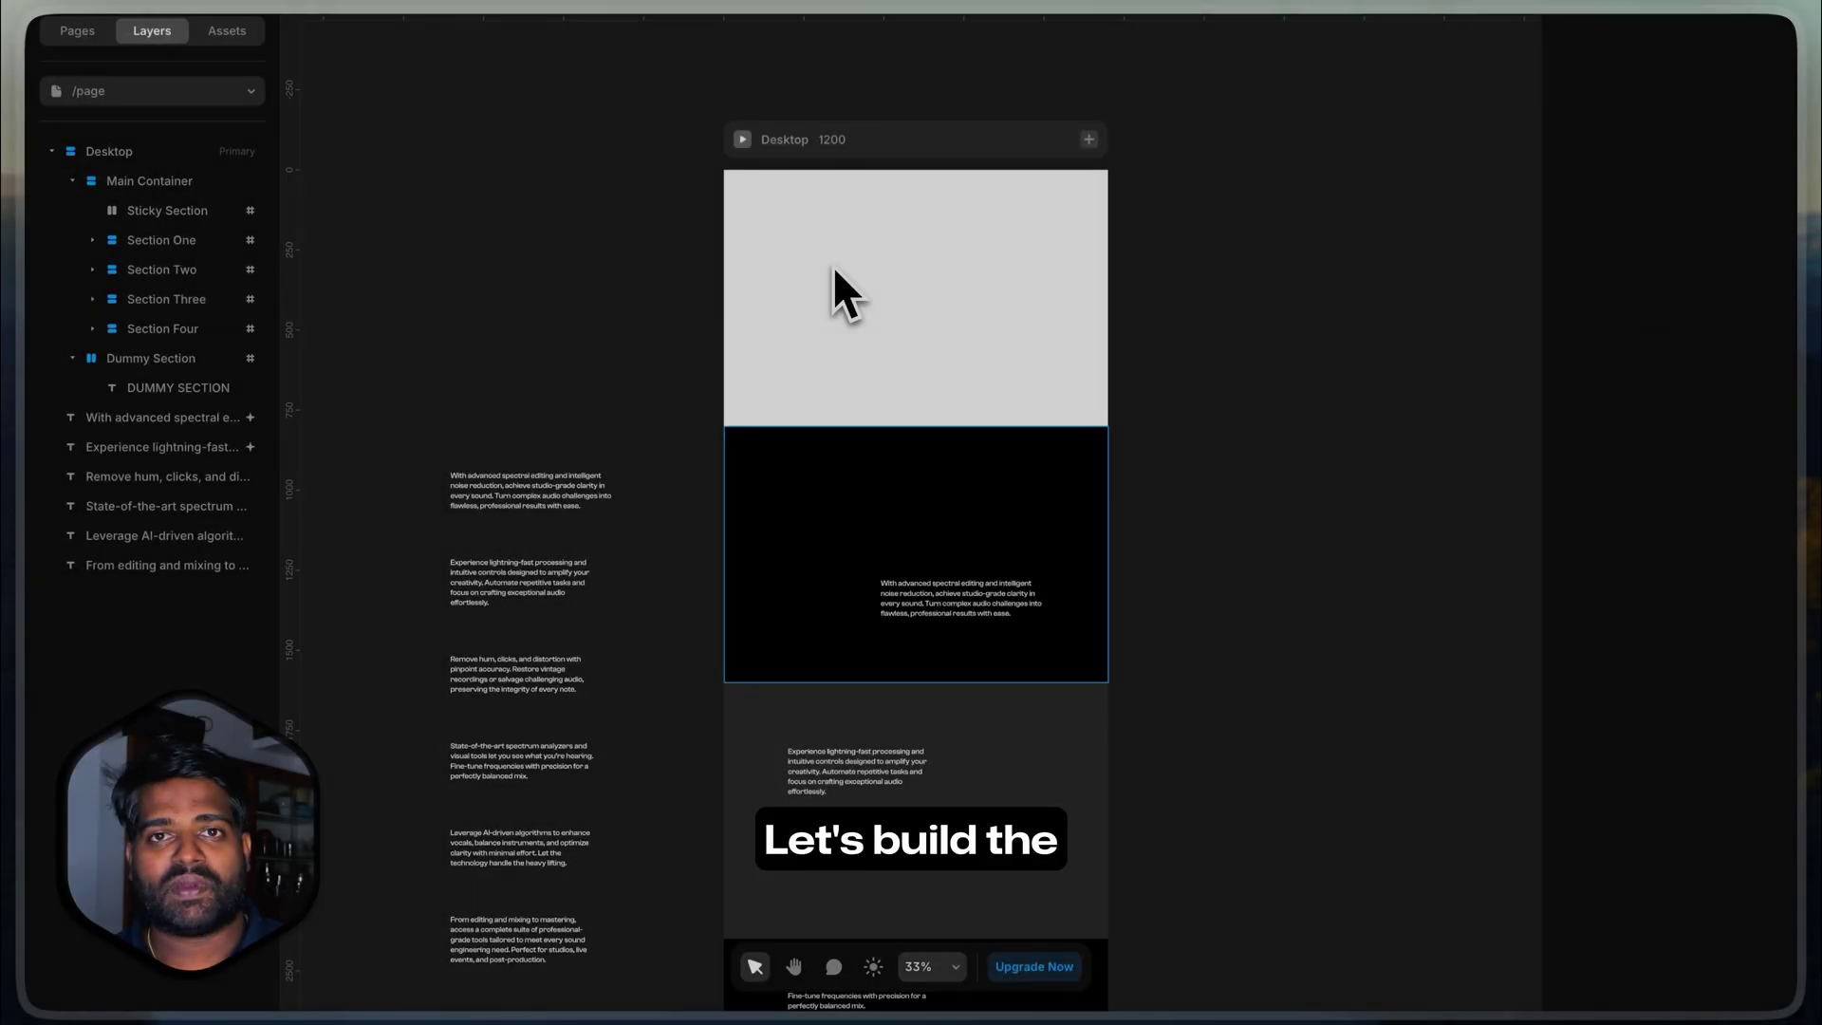
{"action": "key", "text": "f"}
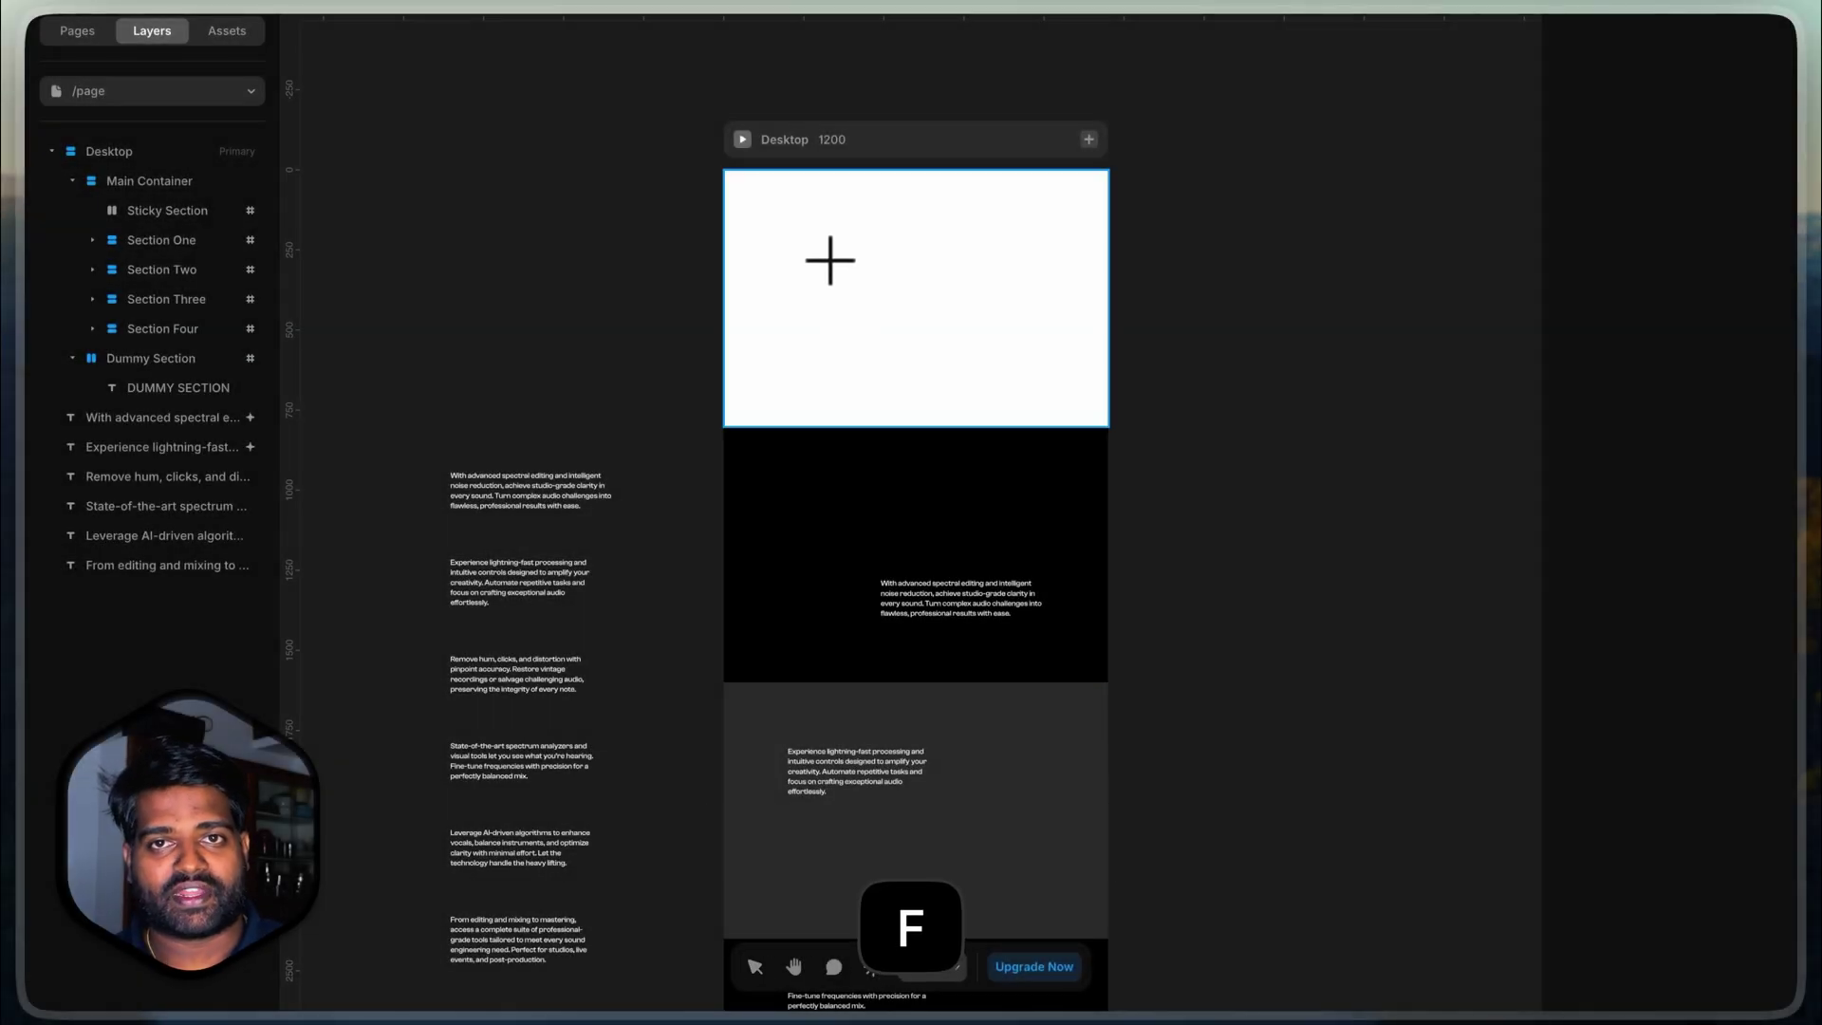
{"action": "left_click_drag", "start_coordinate": [818, 247], "coordinate": [1011, 353]}
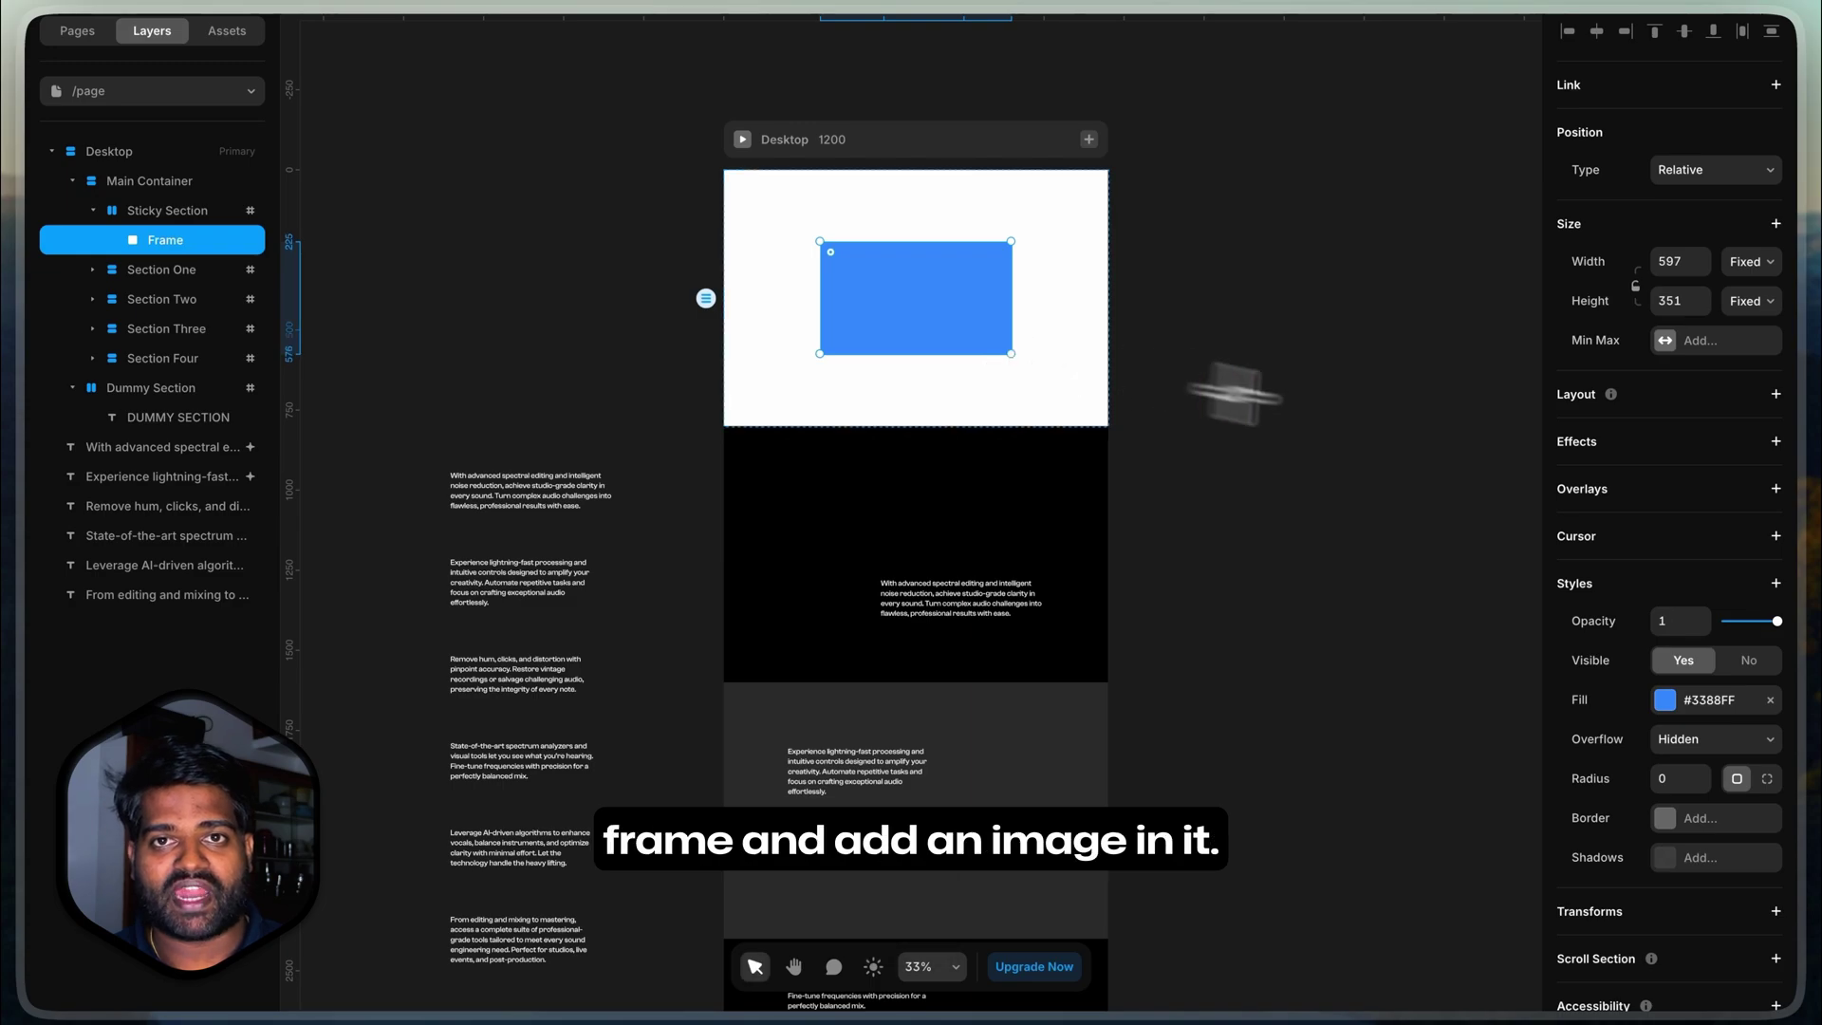
Step: Change the frame's fill to an image, using the red leather armchair photo from the Lummi plugin
{"action": "left_click", "coordinate": [1665, 700]}
{"action": "left_click", "coordinate": [1514, 707]}
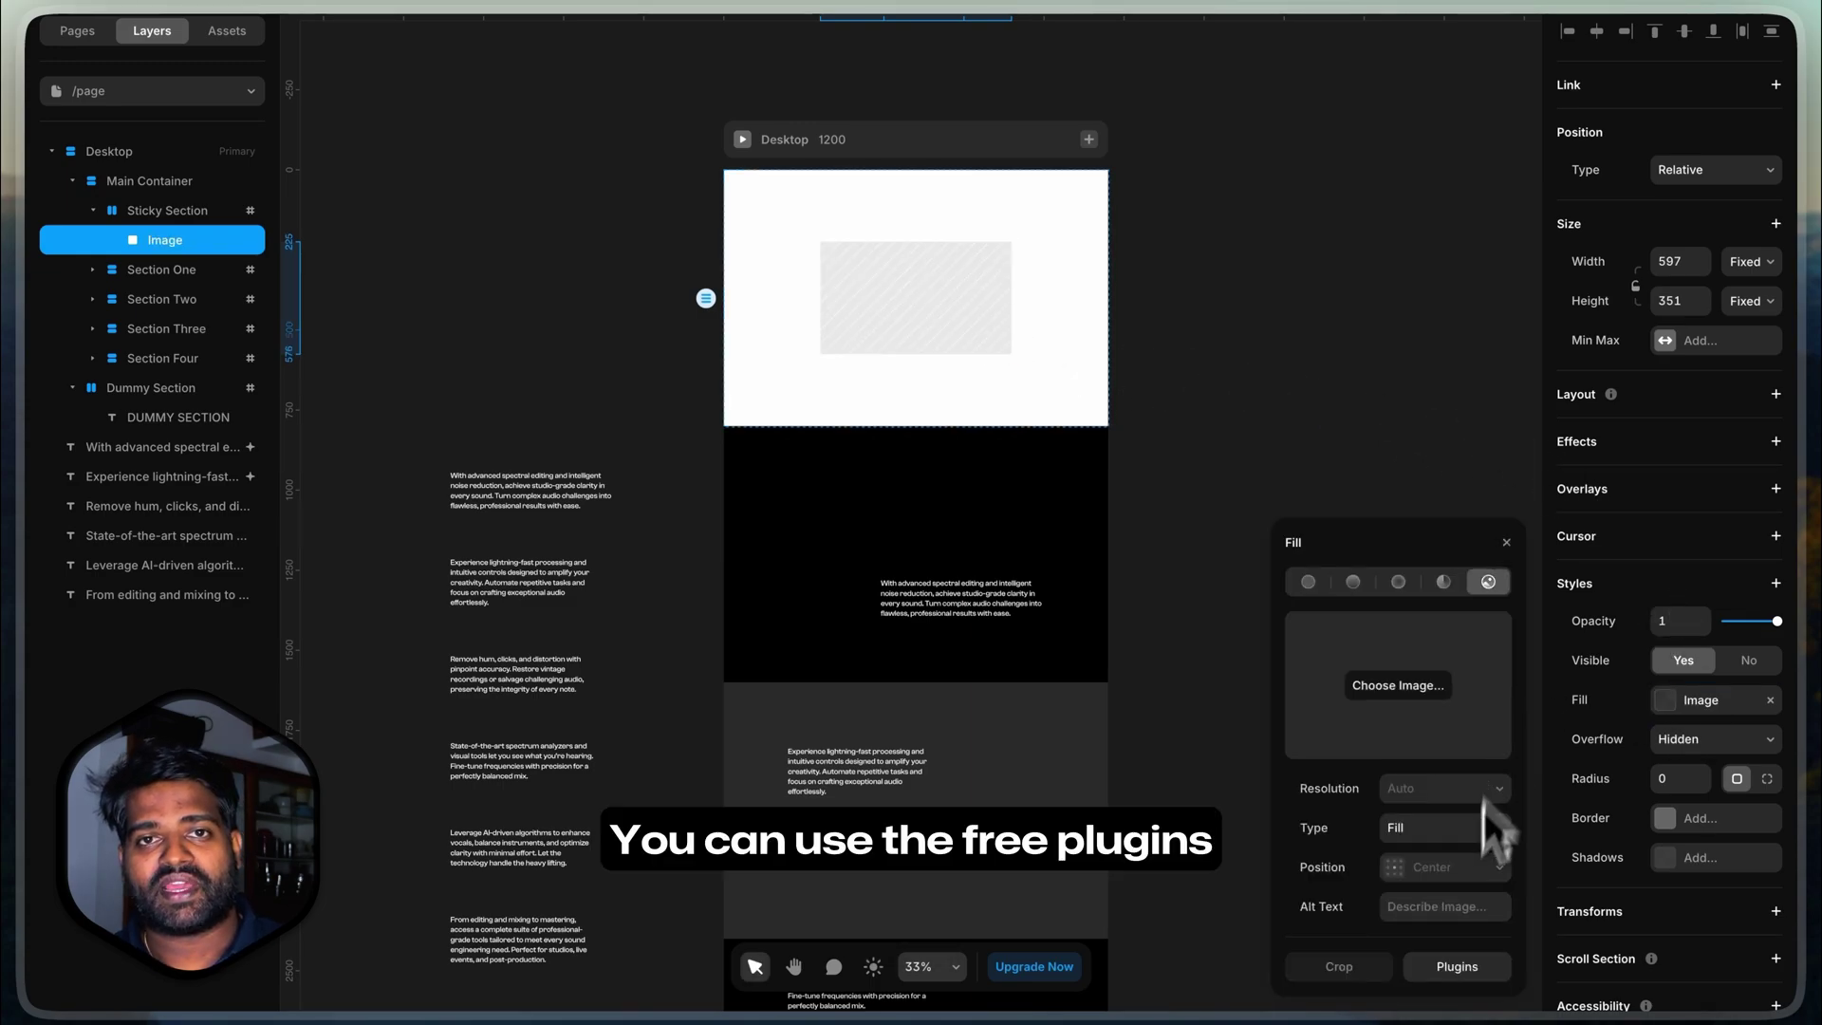
{"action": "left_click", "coordinate": [1450, 964]}
{"action": "left_click", "coordinate": [1367, 647]}
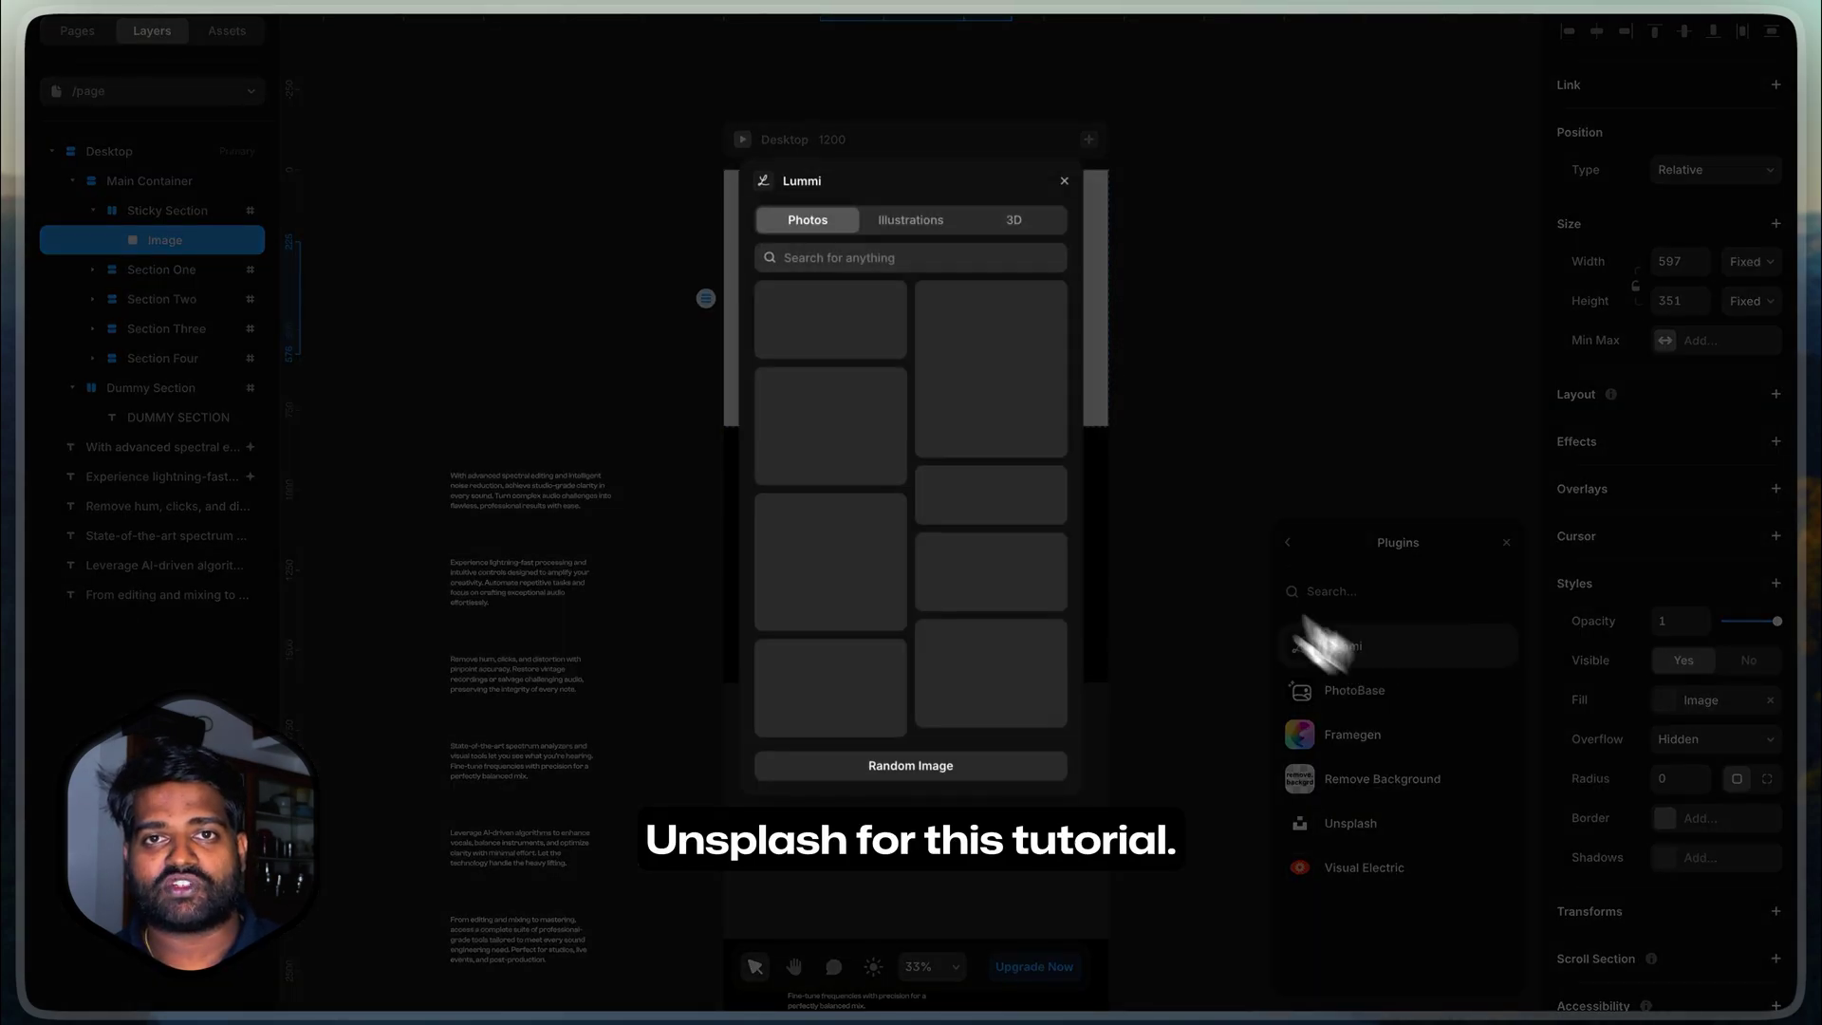
{"action": "left_click", "coordinate": [874, 366]}
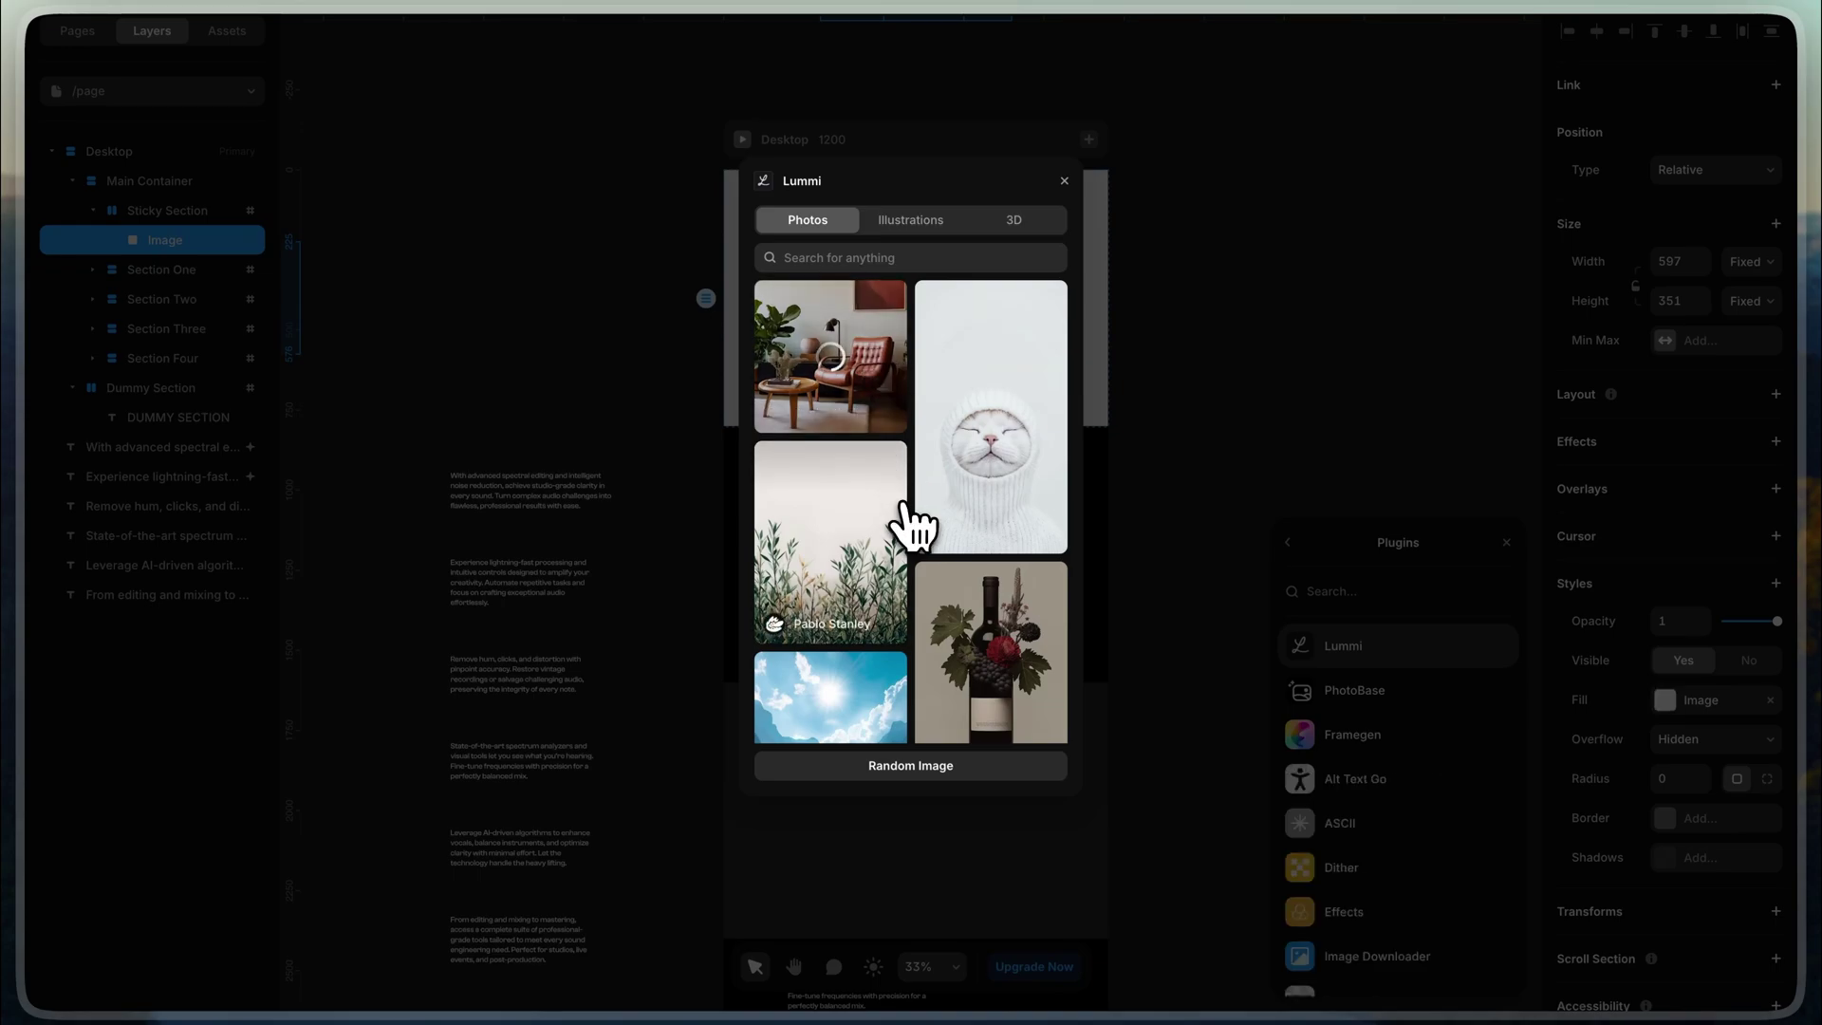
{"action": "left_click", "coordinate": [1064, 180]}
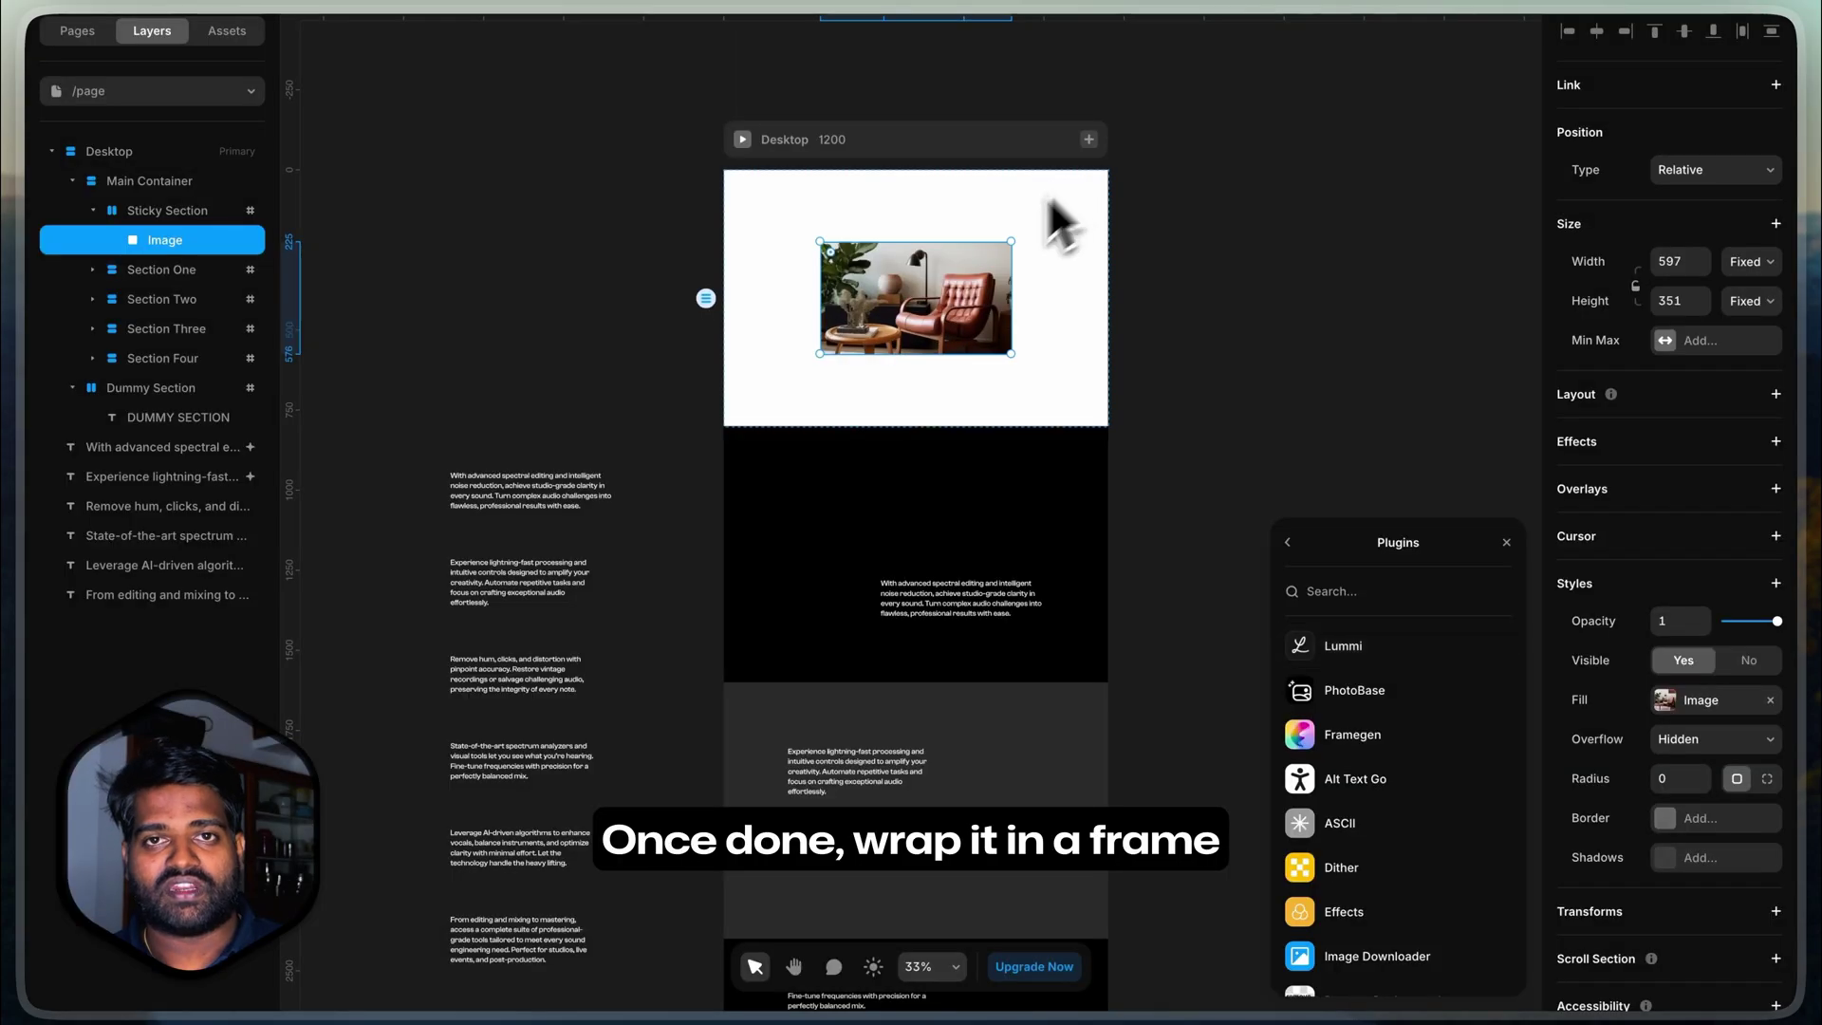
Step: Wrap the armchair image in a frame and make that frame fill the Sticky Section's width and height
{"action": "right_click", "coordinate": [910, 300]}
{"action": "left_click", "coordinate": [1019, 824]}
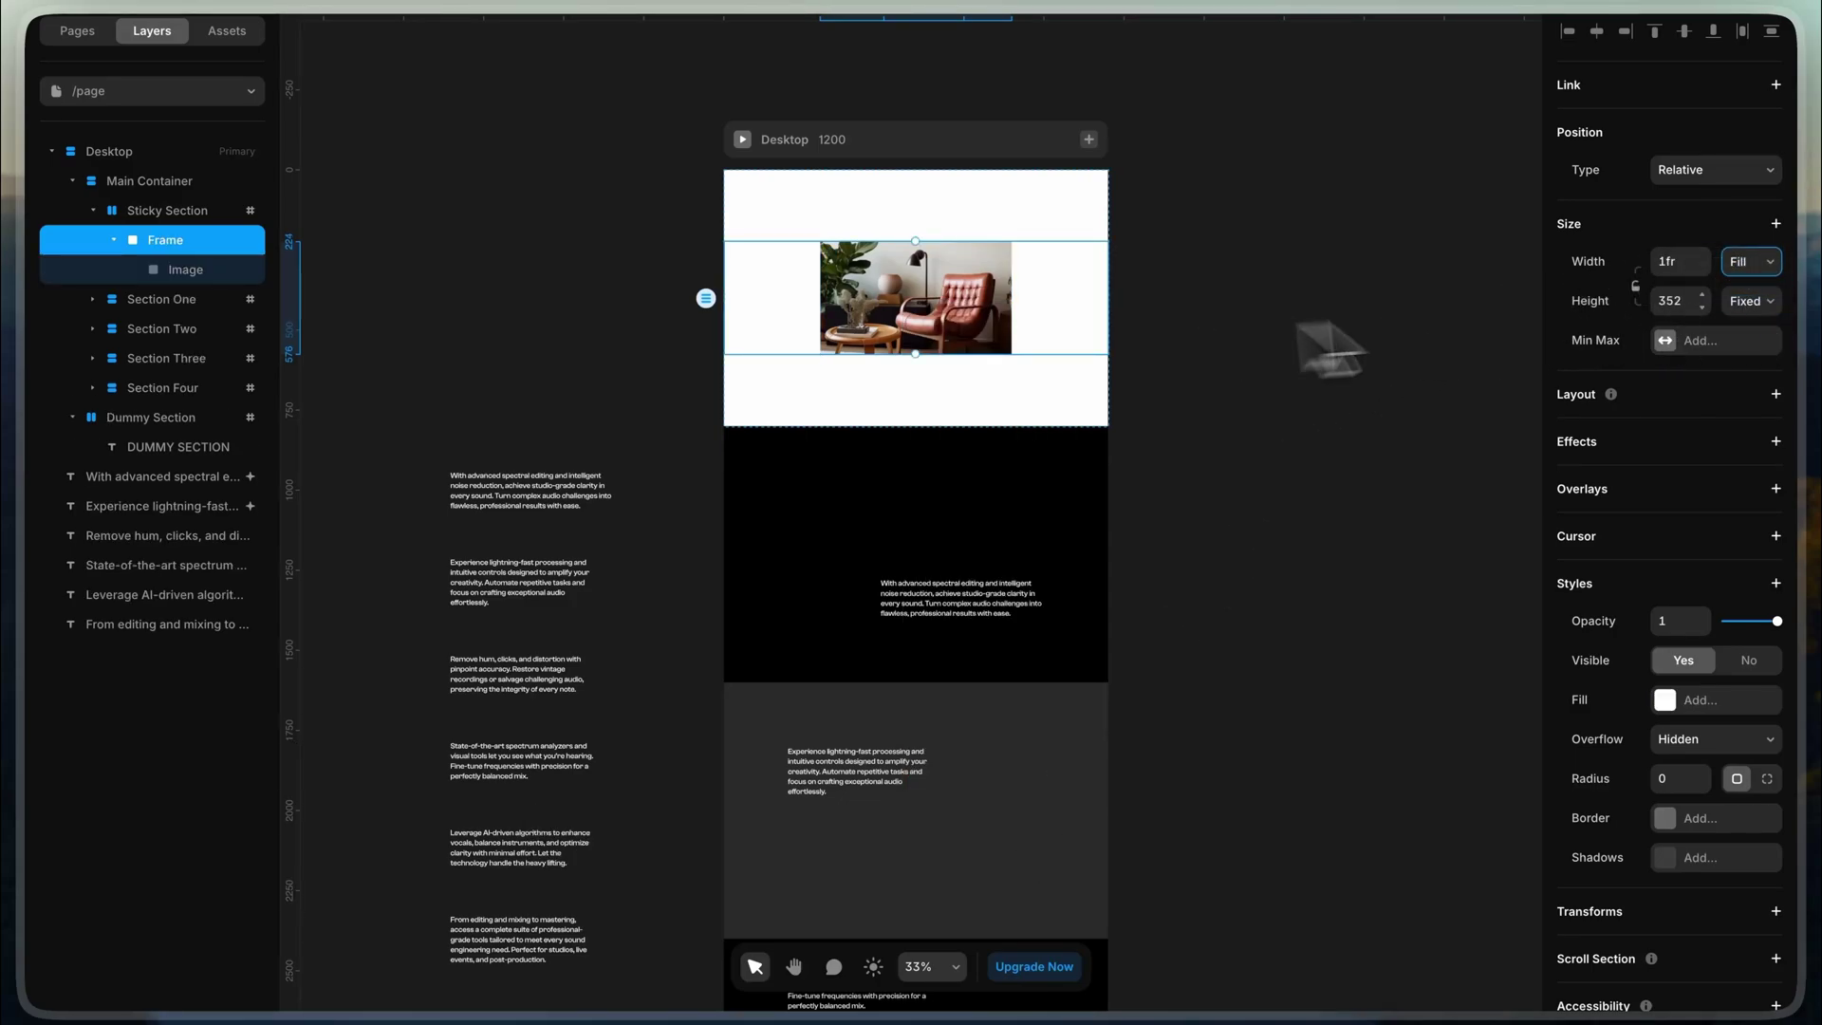
{"action": "left_click", "coordinate": [1746, 304]}
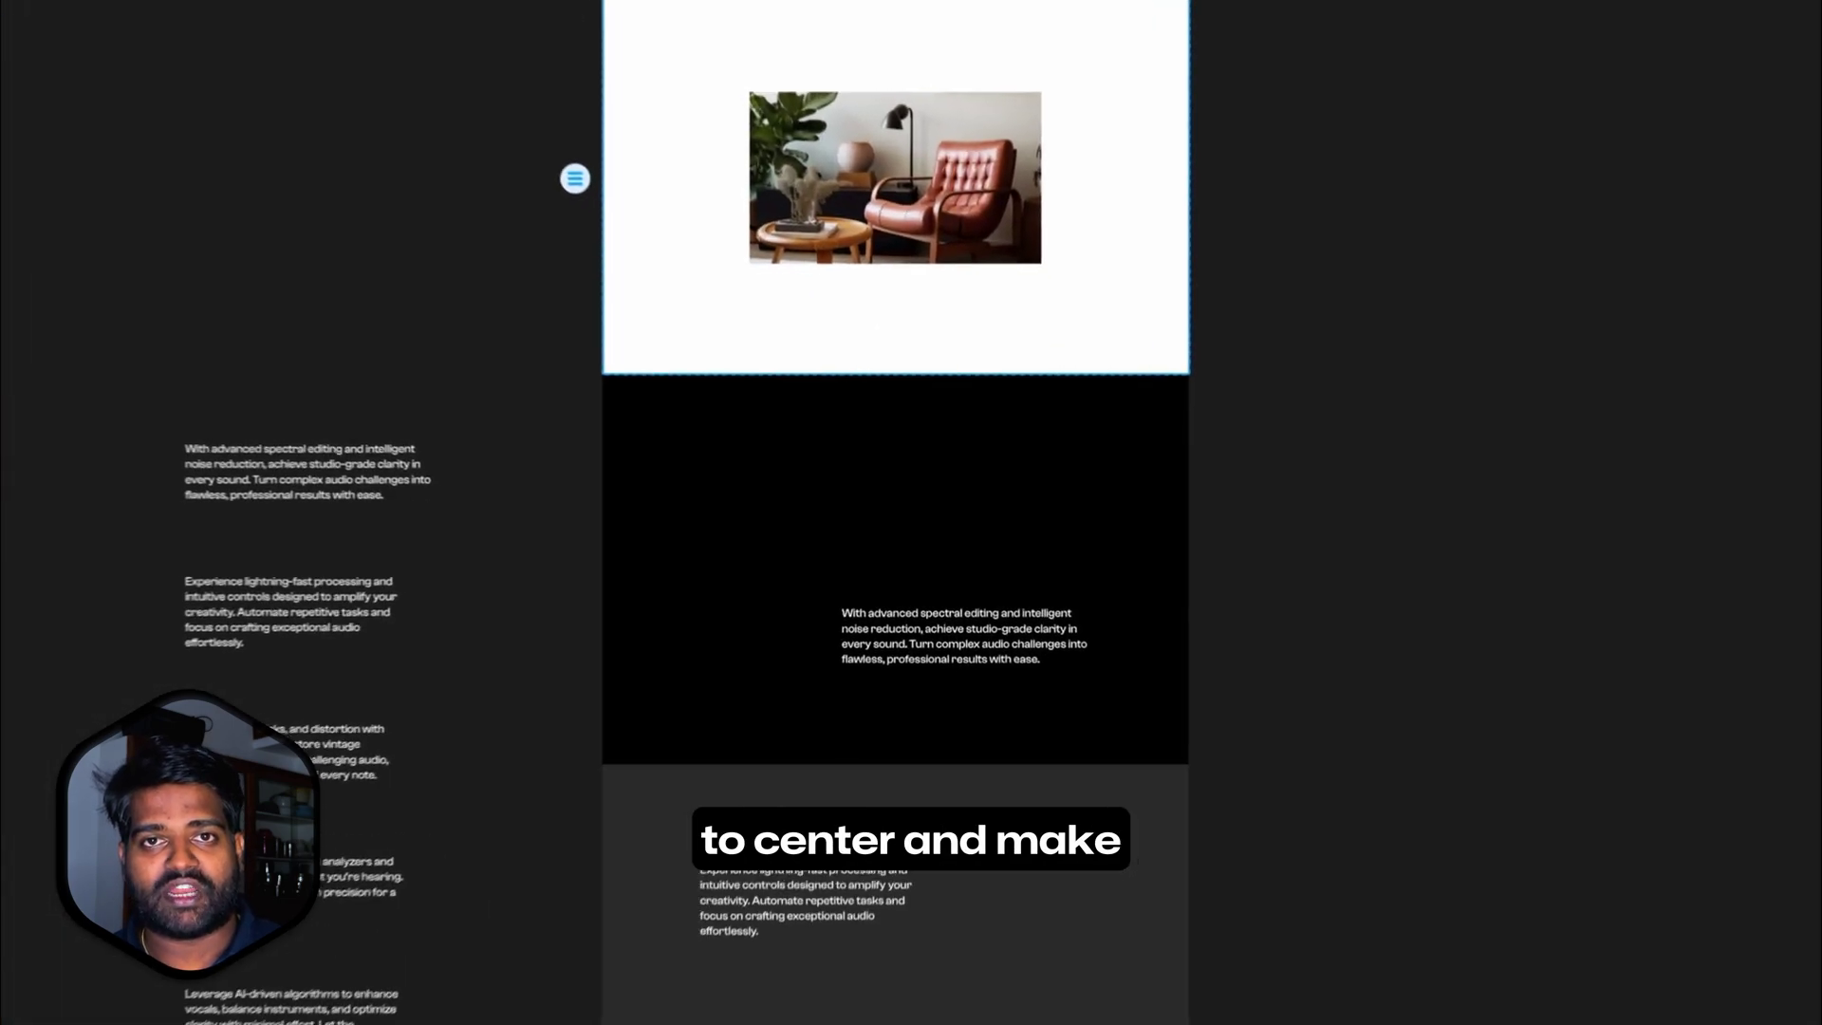
Step: Turn the selected frame holding the armchair image into a new component named "Image"
{"action": "key", "text": "super+alt+k"}
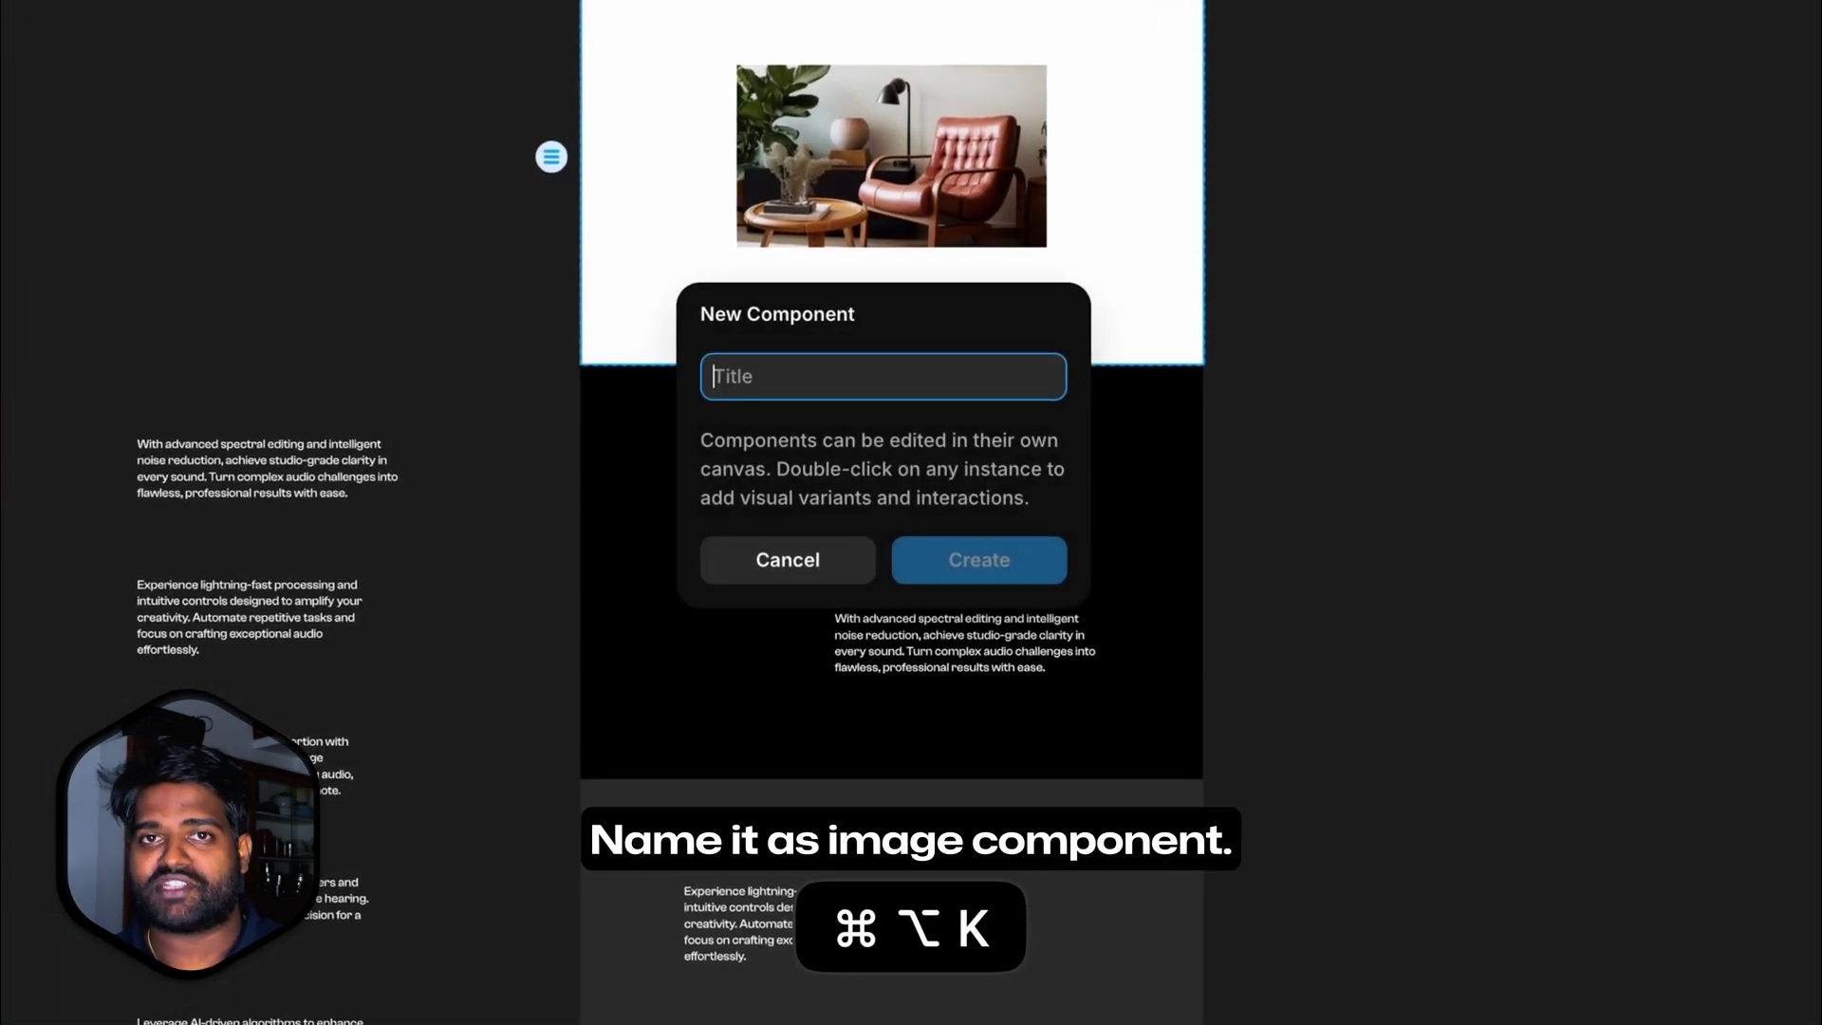
{"action": "type", "text": "Image"}
{"action": "key", "text": "Return"}
Step: Set the overflow of the Main Container and the Desktop breakpoint to Visible
{"action": "scroll", "coordinate": [1794, 546], "scroll_direction": "down", "scroll_amount": 5}
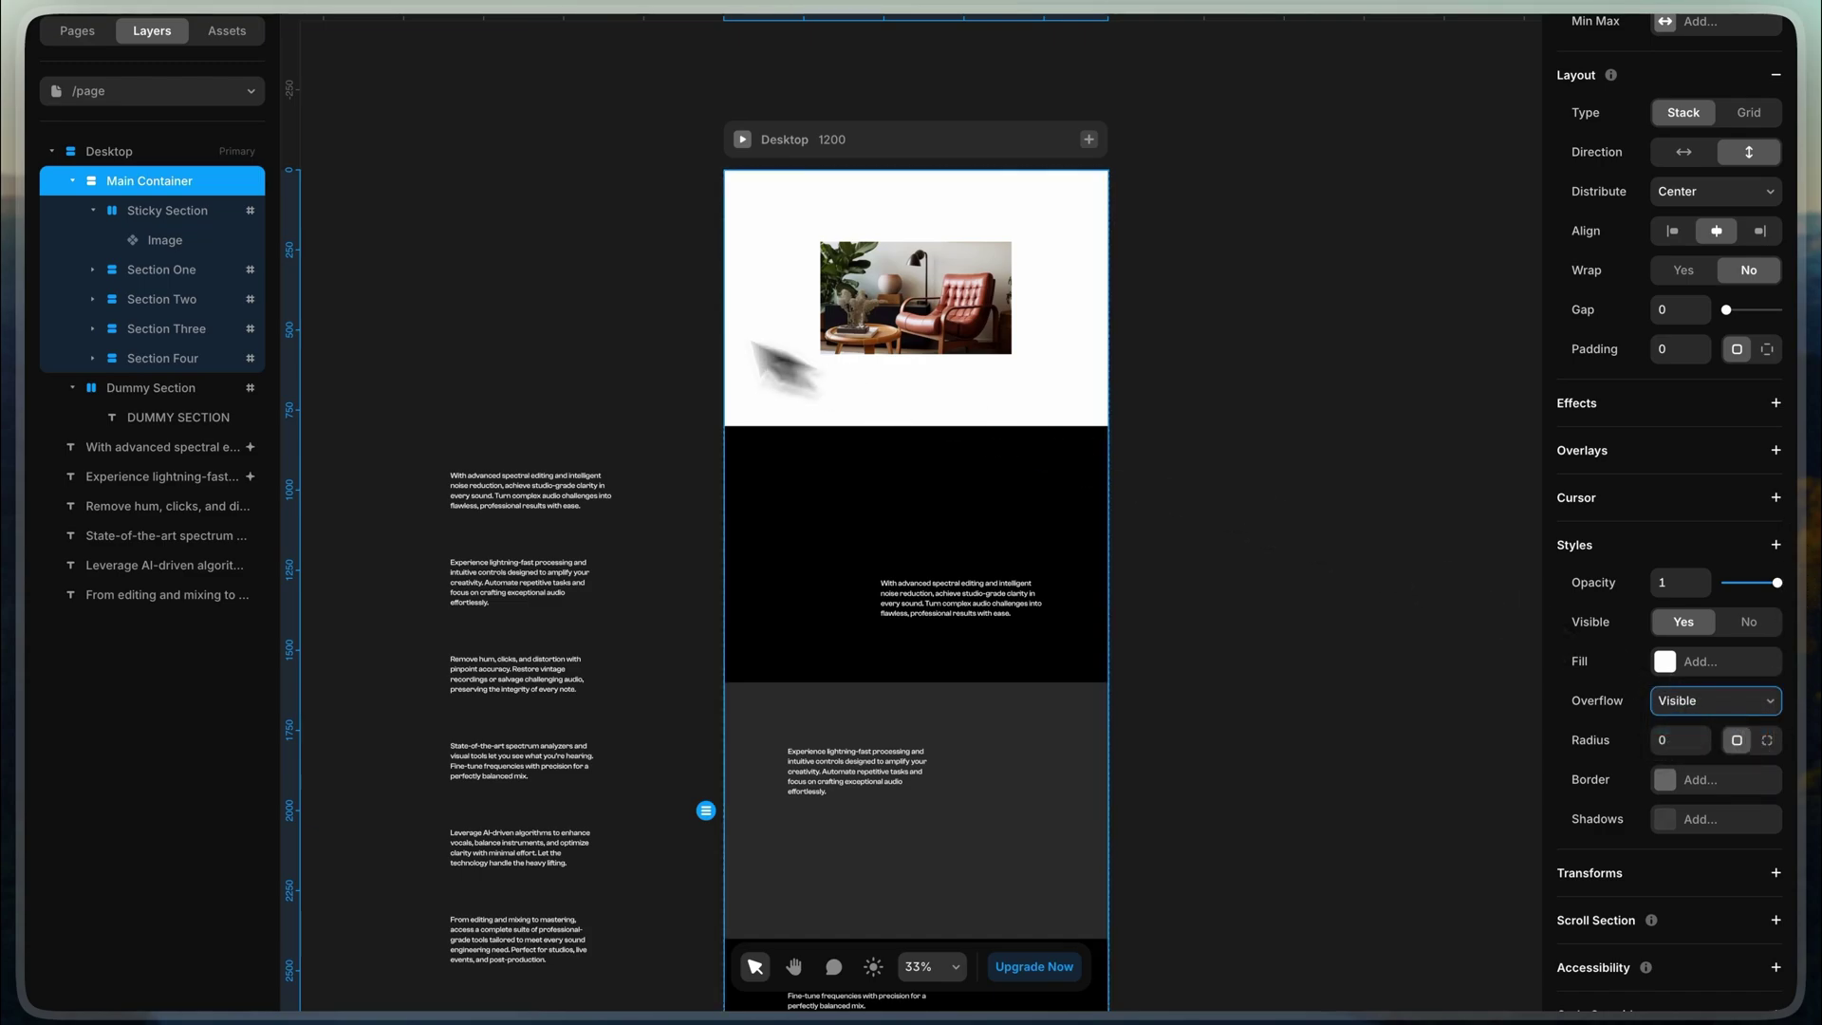
{"action": "left_click", "coordinate": [192, 149]}
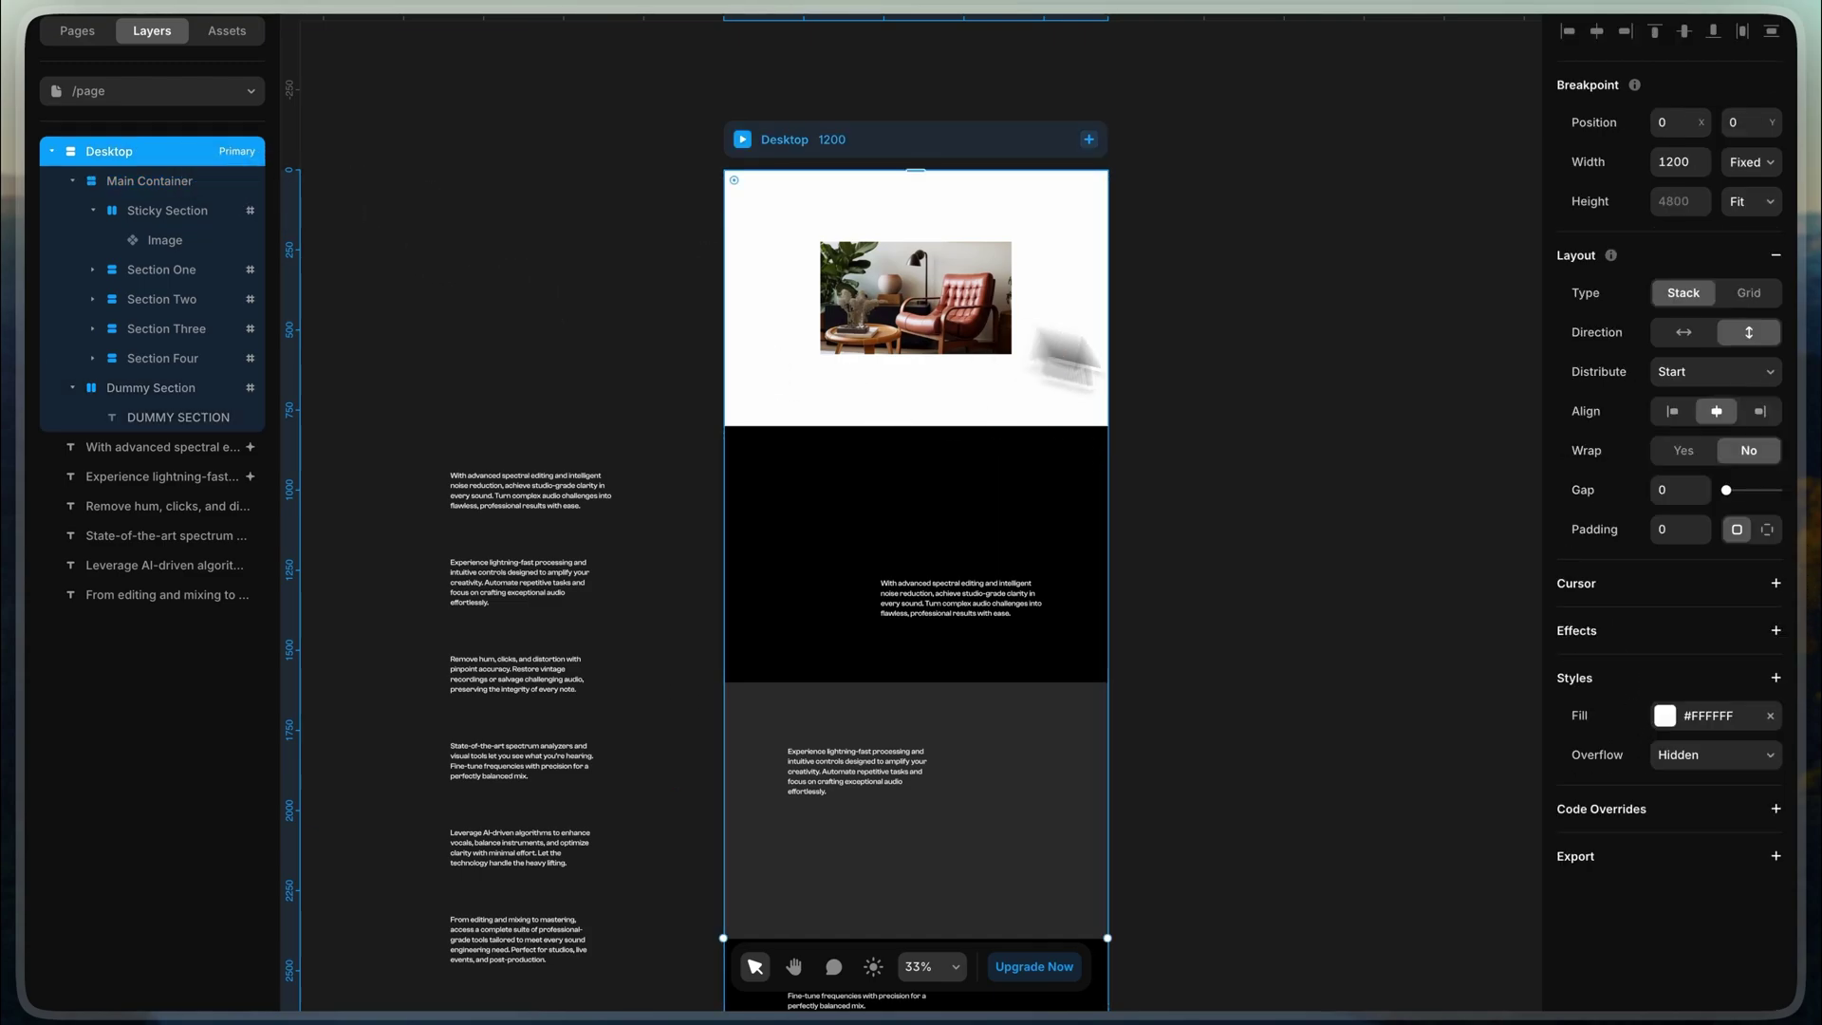
{"action": "left_click", "coordinate": [1689, 754]}
{"action": "left_click", "coordinate": [1699, 778]}
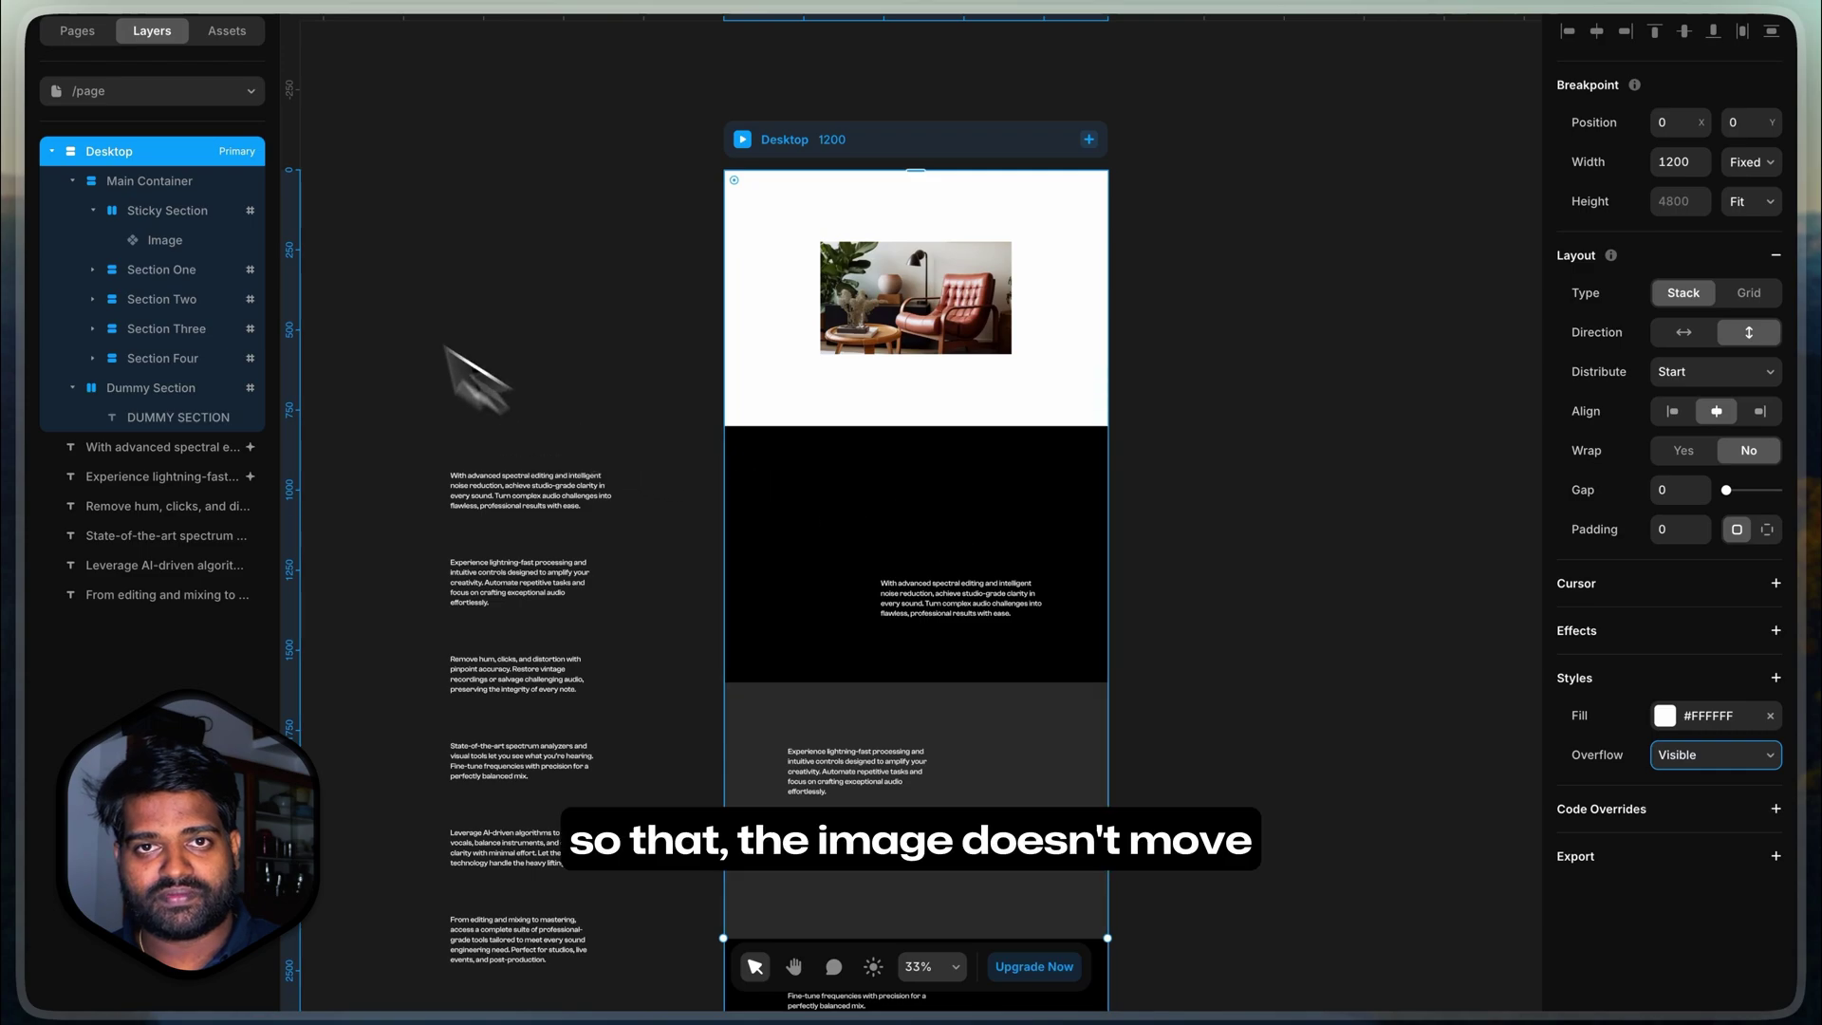
Step: Set the Sticky Section's position type to Sticky
{"action": "left_click", "coordinate": [187, 211]}
{"action": "left_click", "coordinate": [180, 238]}
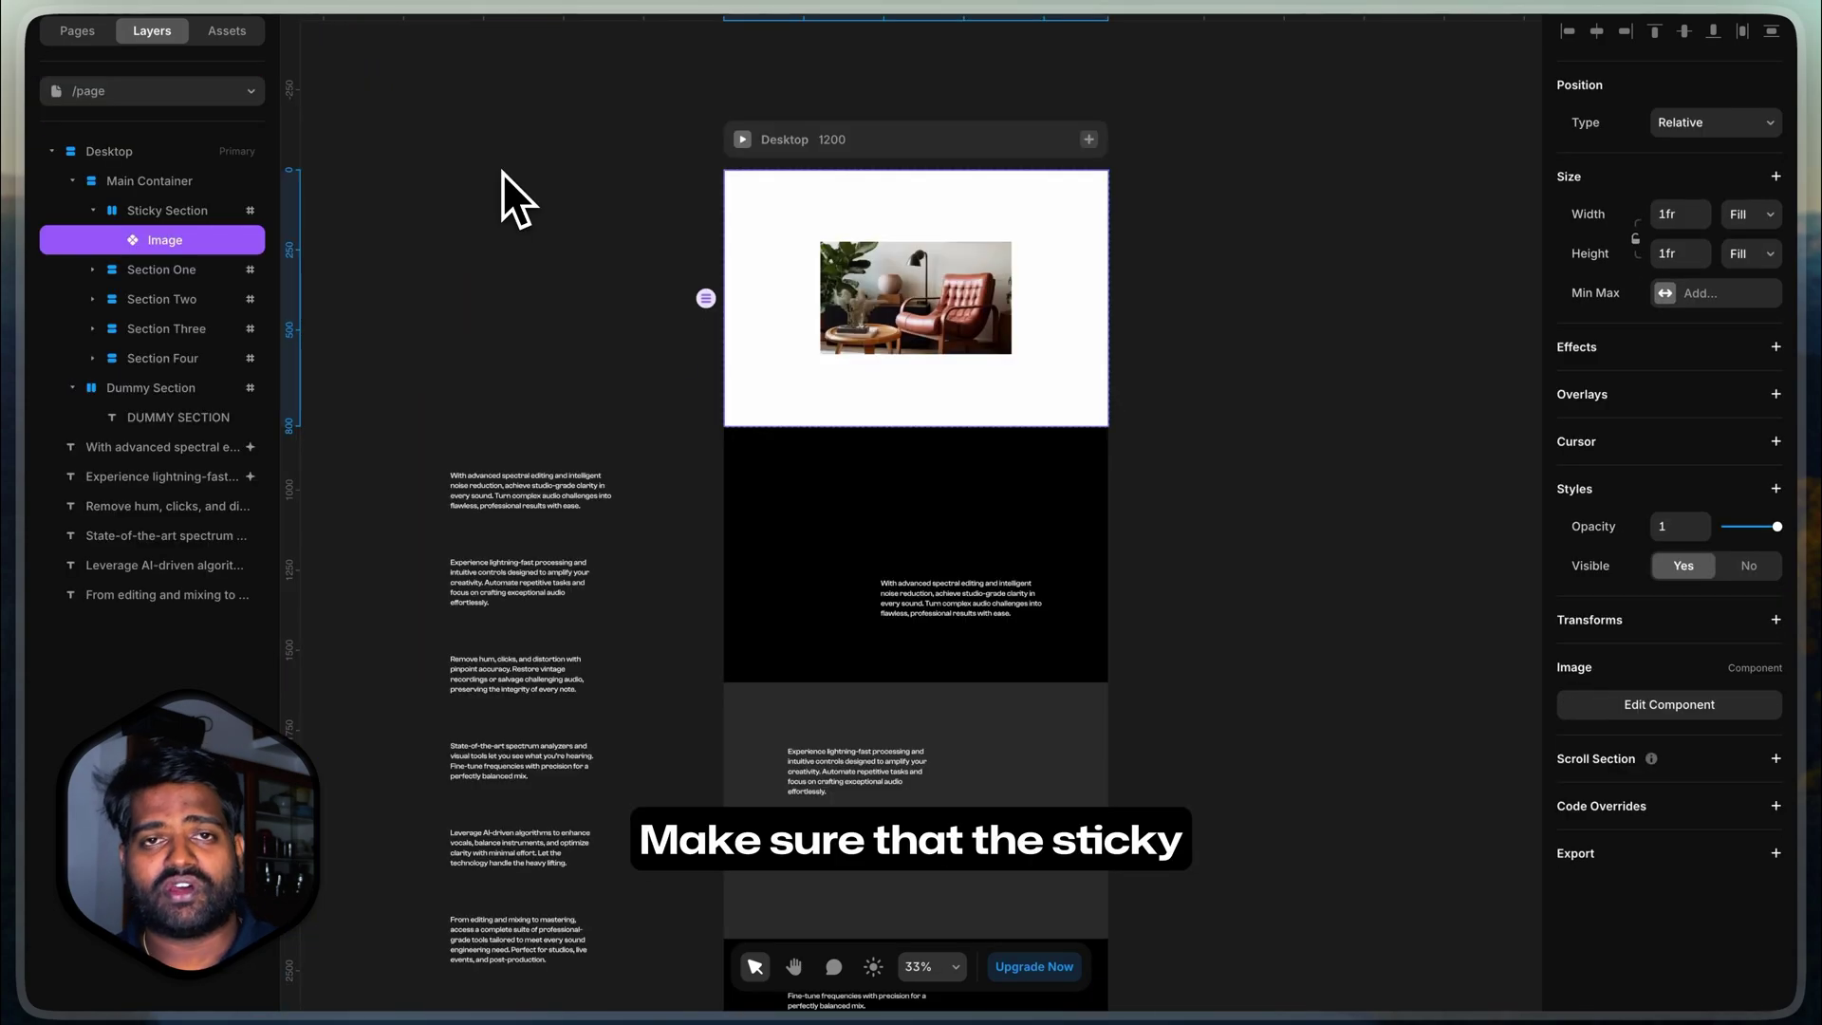
{"action": "left_click", "coordinate": [203, 213]}
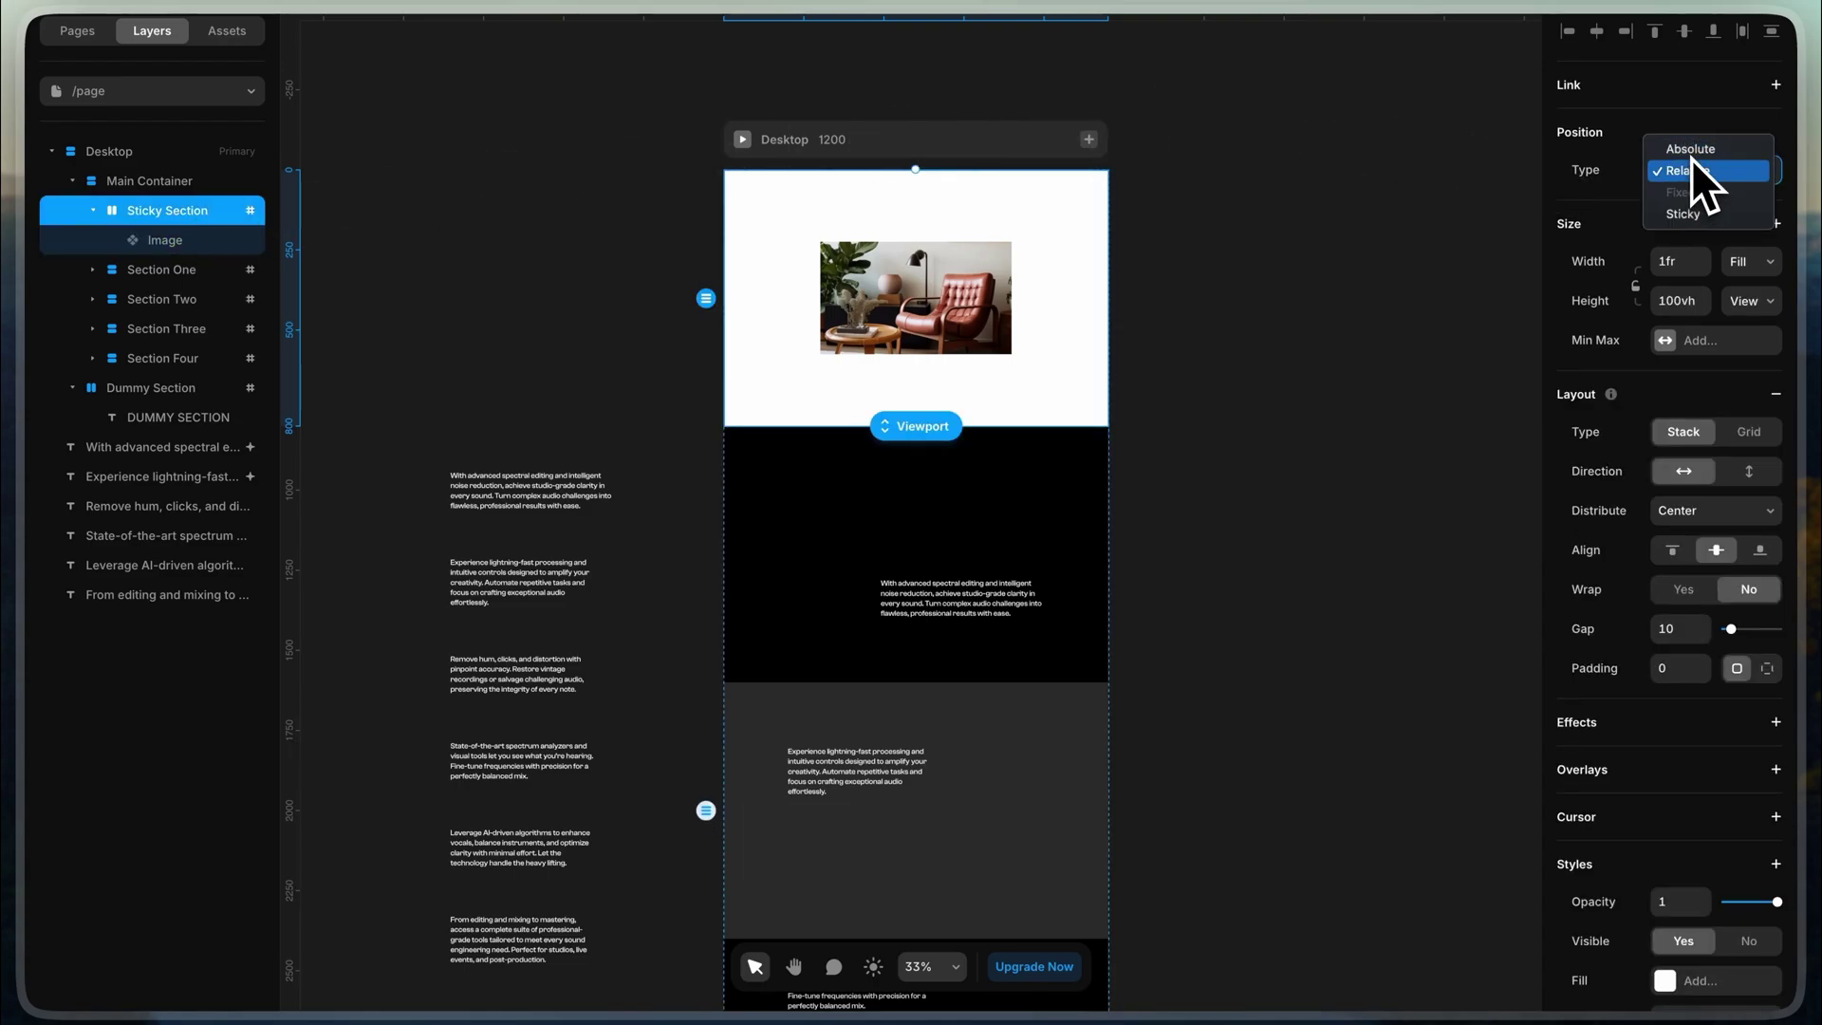
{"action": "left_click", "coordinate": [1707, 217]}
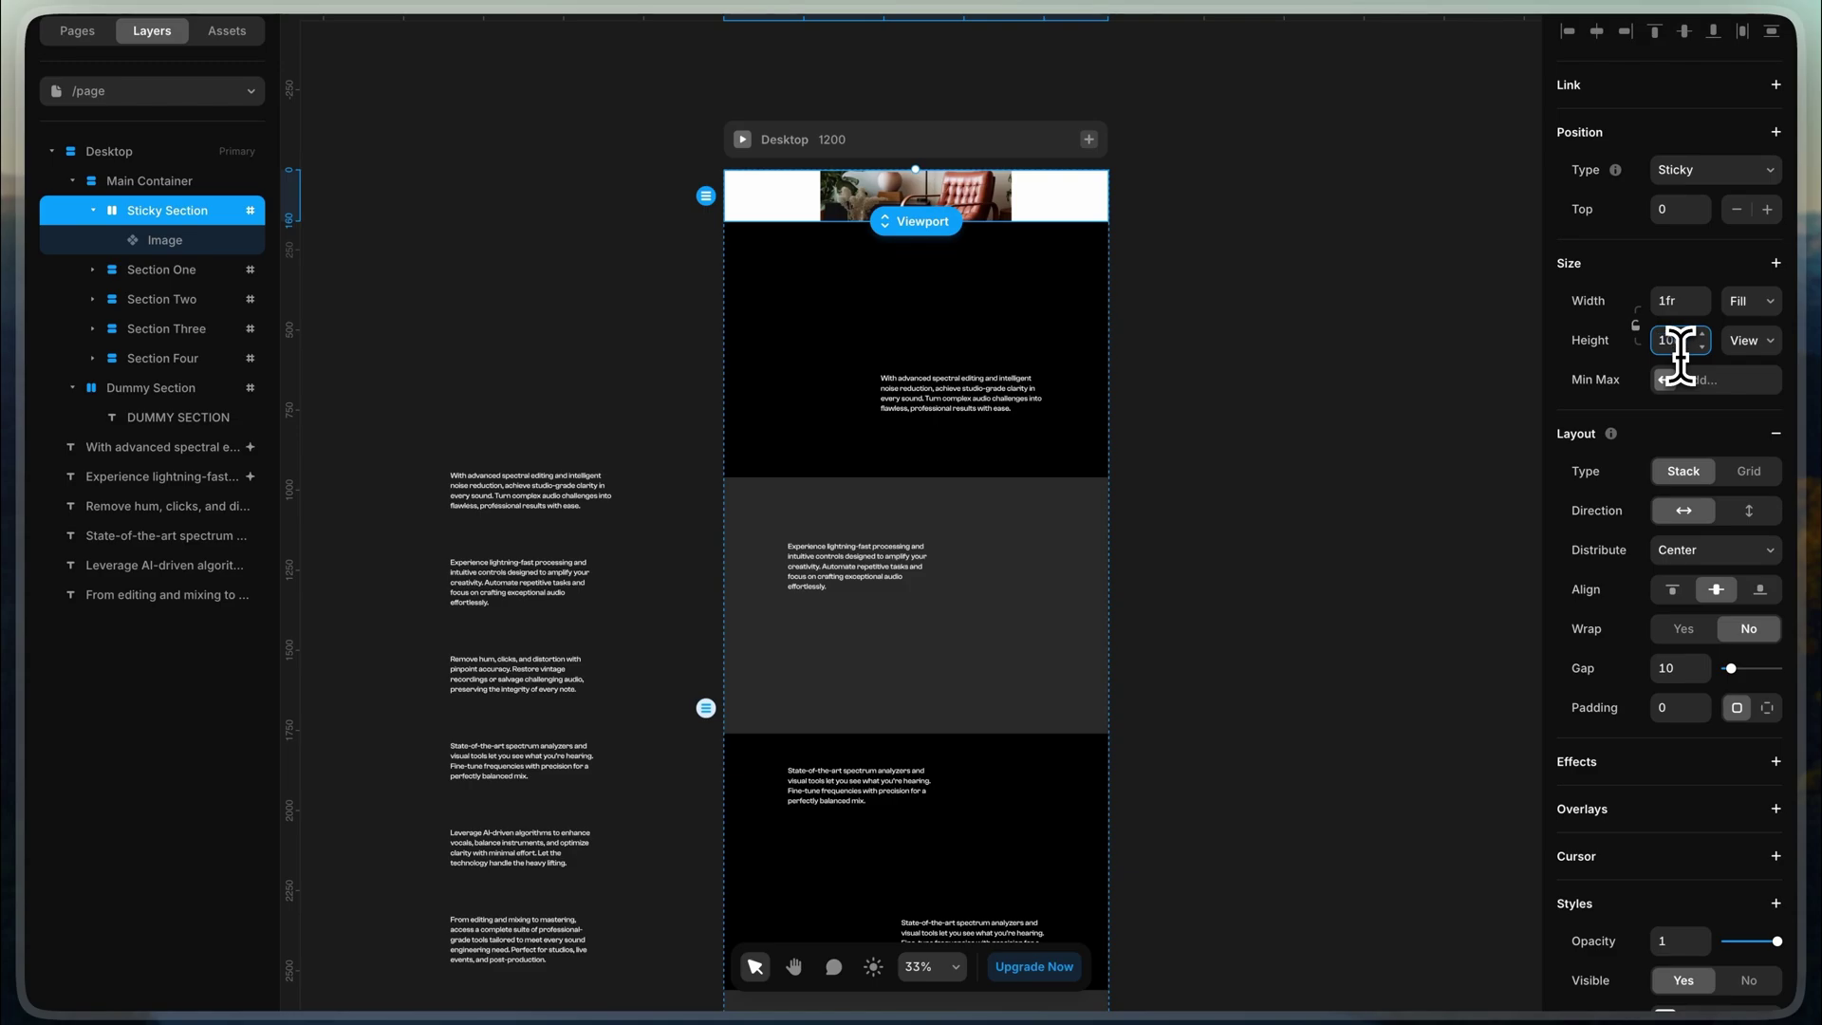
Step: Add variants named 1, 2, 3 and 4 to the Image component and rename its primary variant Default
{"action": "key", "text": "Return"}
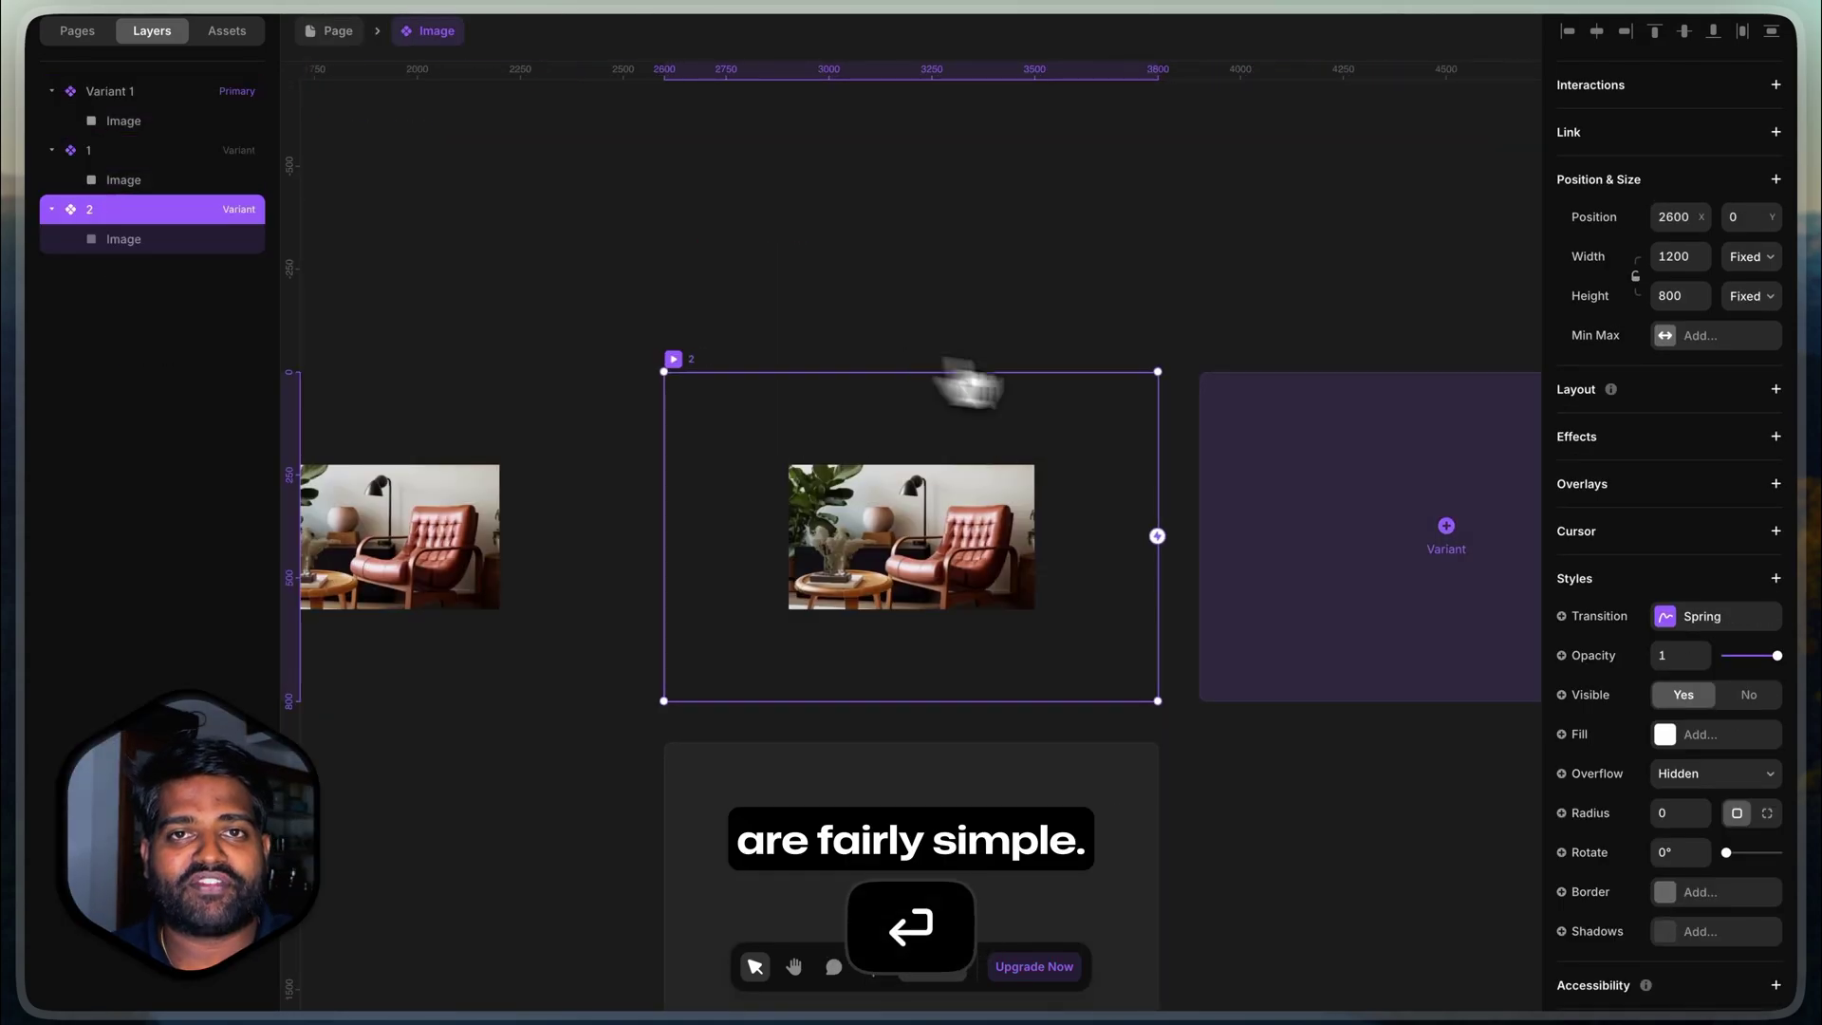
{"action": "type", "text": "3"}
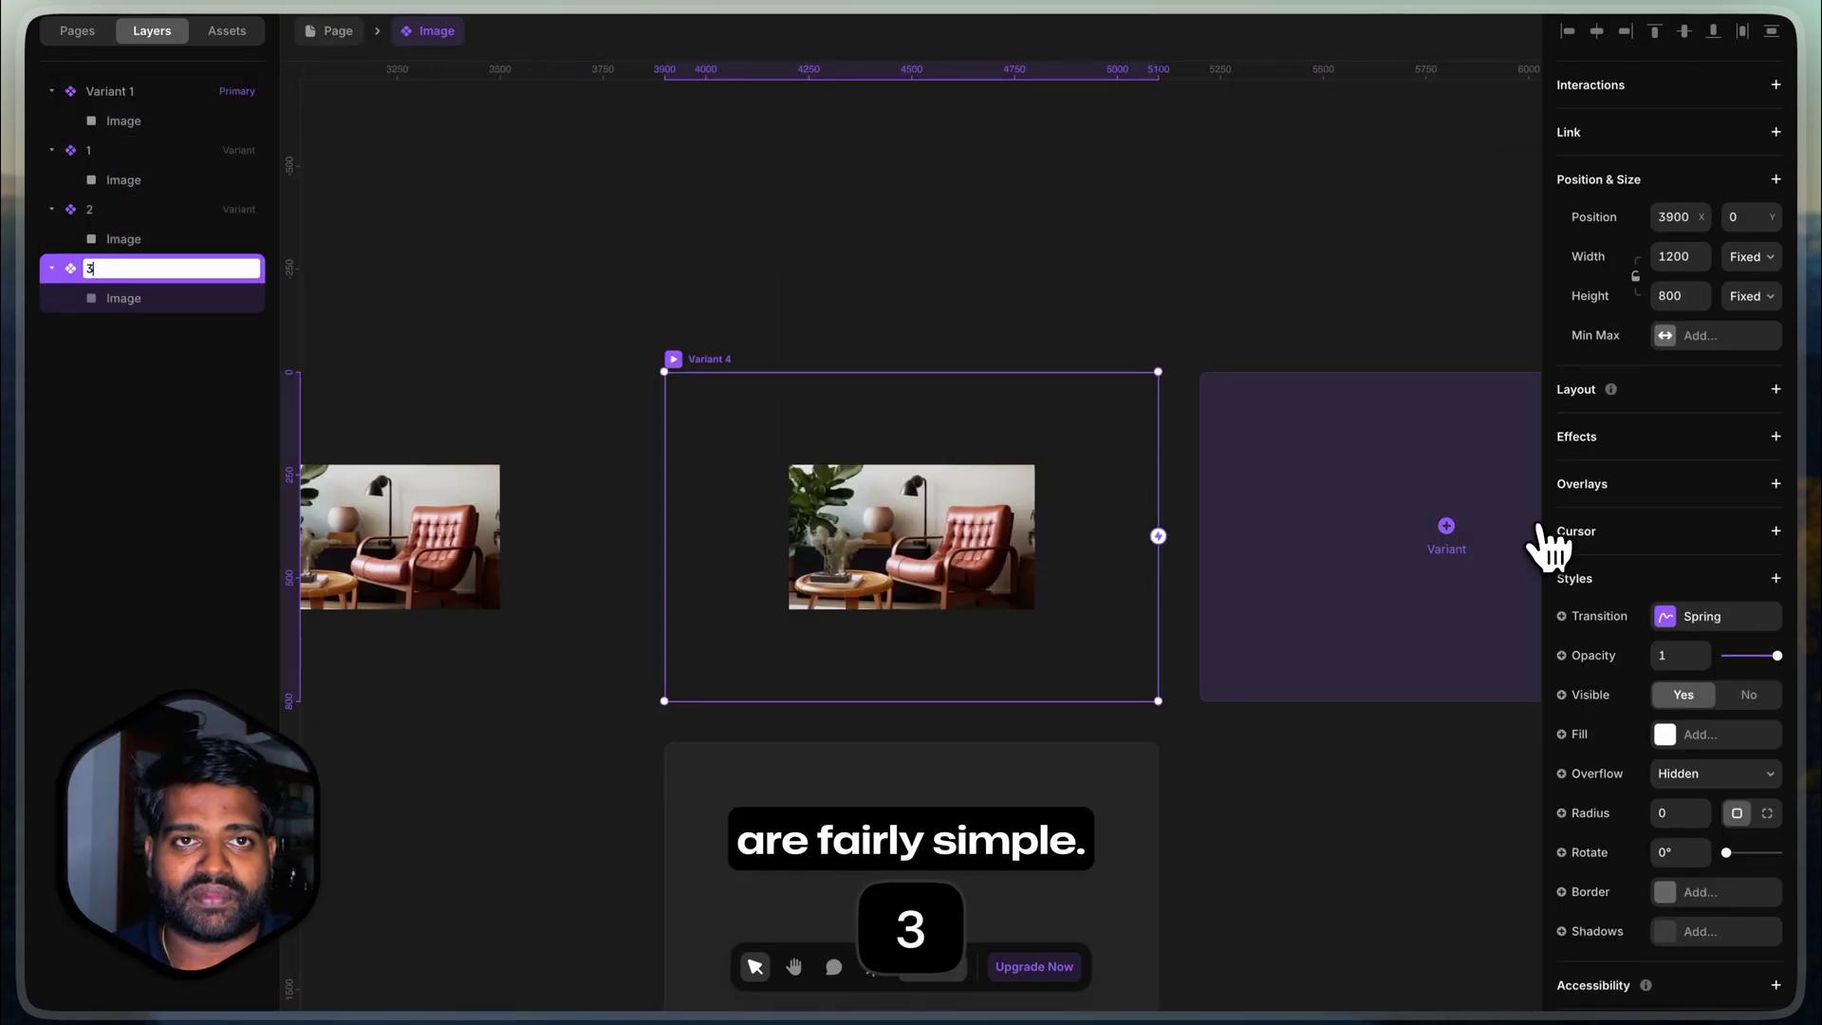
{"action": "key", "text": "Return"}
{"action": "key", "text": "Return"}
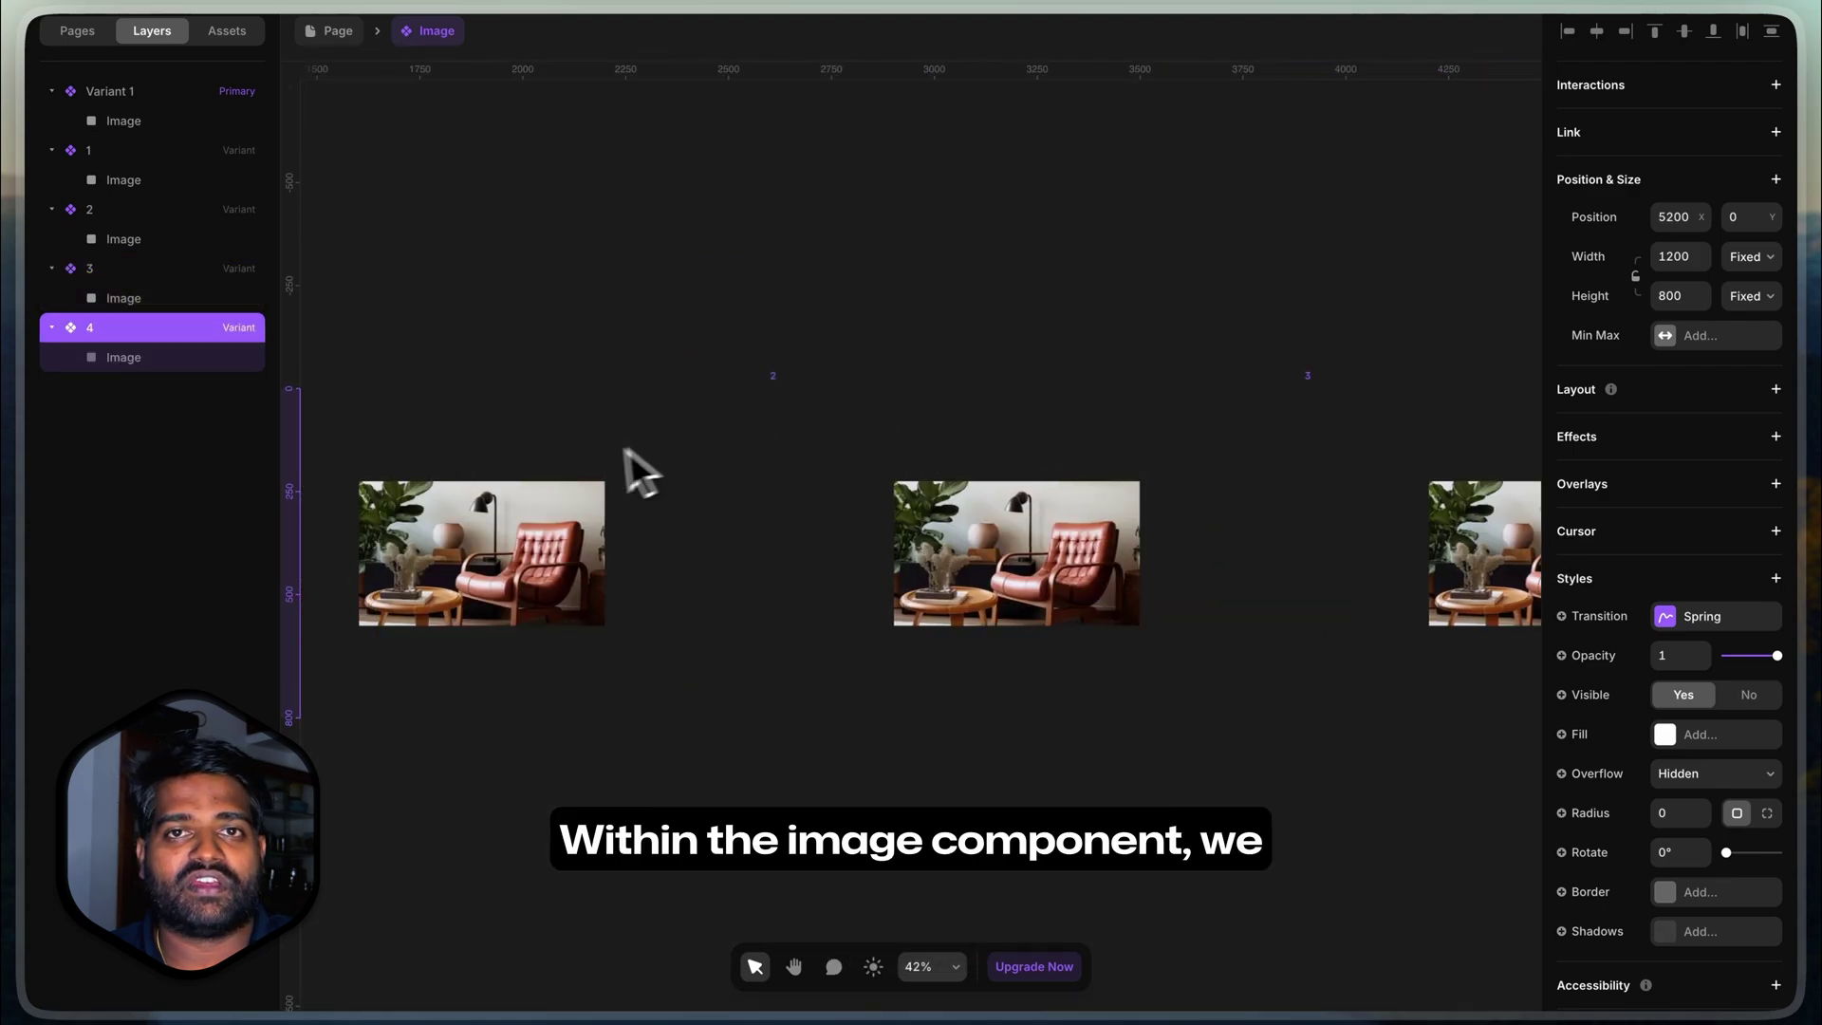
{"action": "left_click", "coordinate": [534, 441]}
{"action": "key", "text": "Return"}
Step: Move the image in variant 1 sideways until about half of it sticks out past the frame's left edge
{"action": "scroll", "coordinate": [533, 440], "scroll_direction": "down", "scroll_amount": 2}
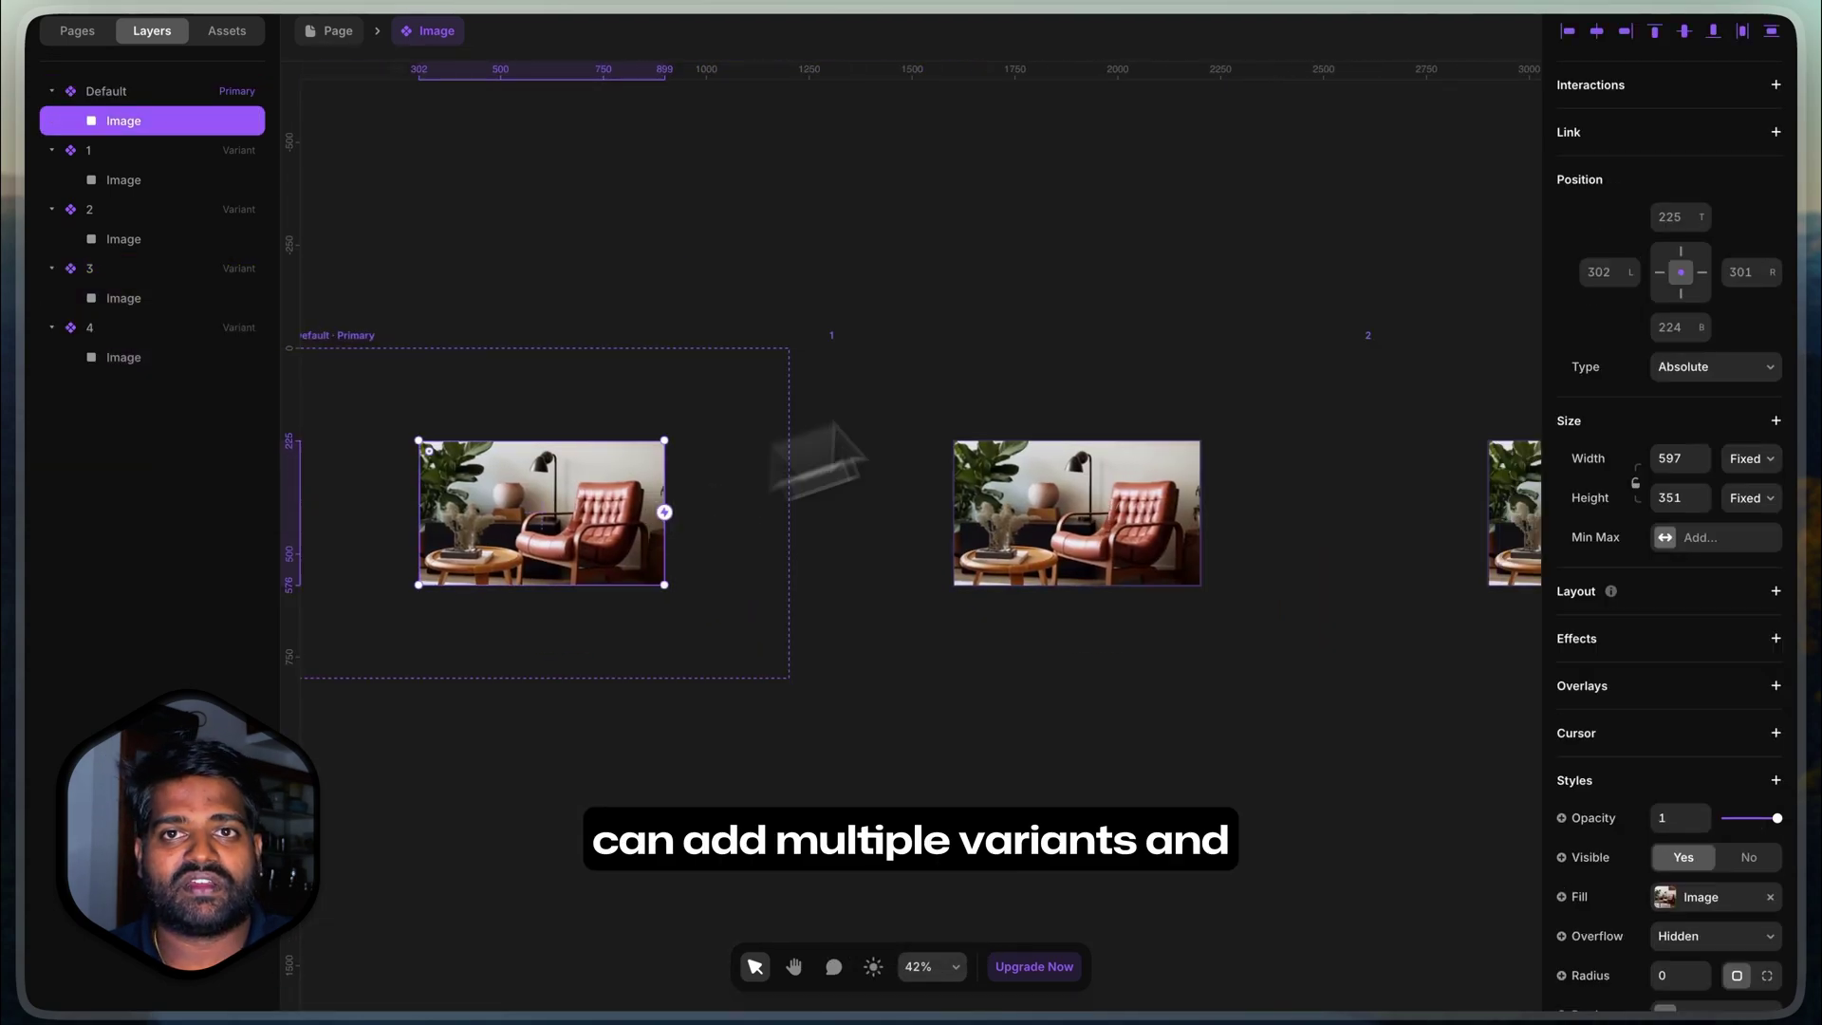
{"action": "left_click", "coordinate": [1045, 503]}
{"action": "left_click", "coordinate": [528, 334]}
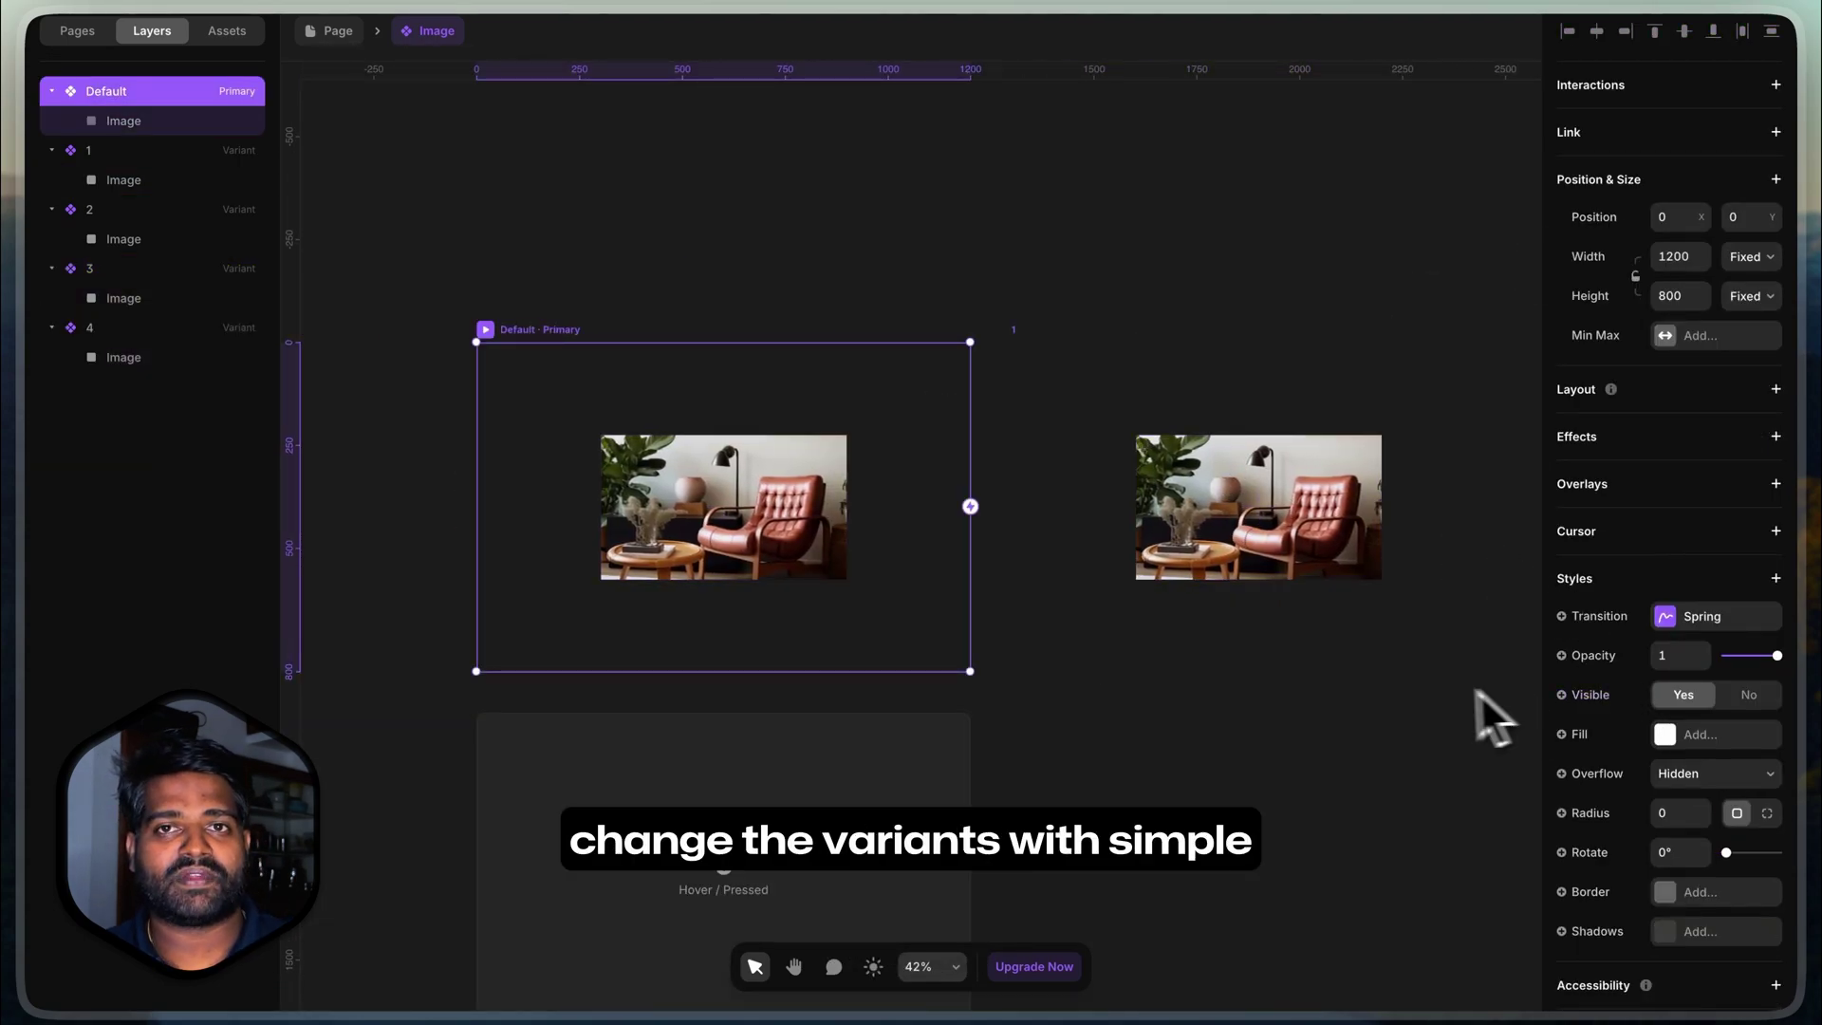
{"action": "left_click", "coordinate": [1225, 484]}
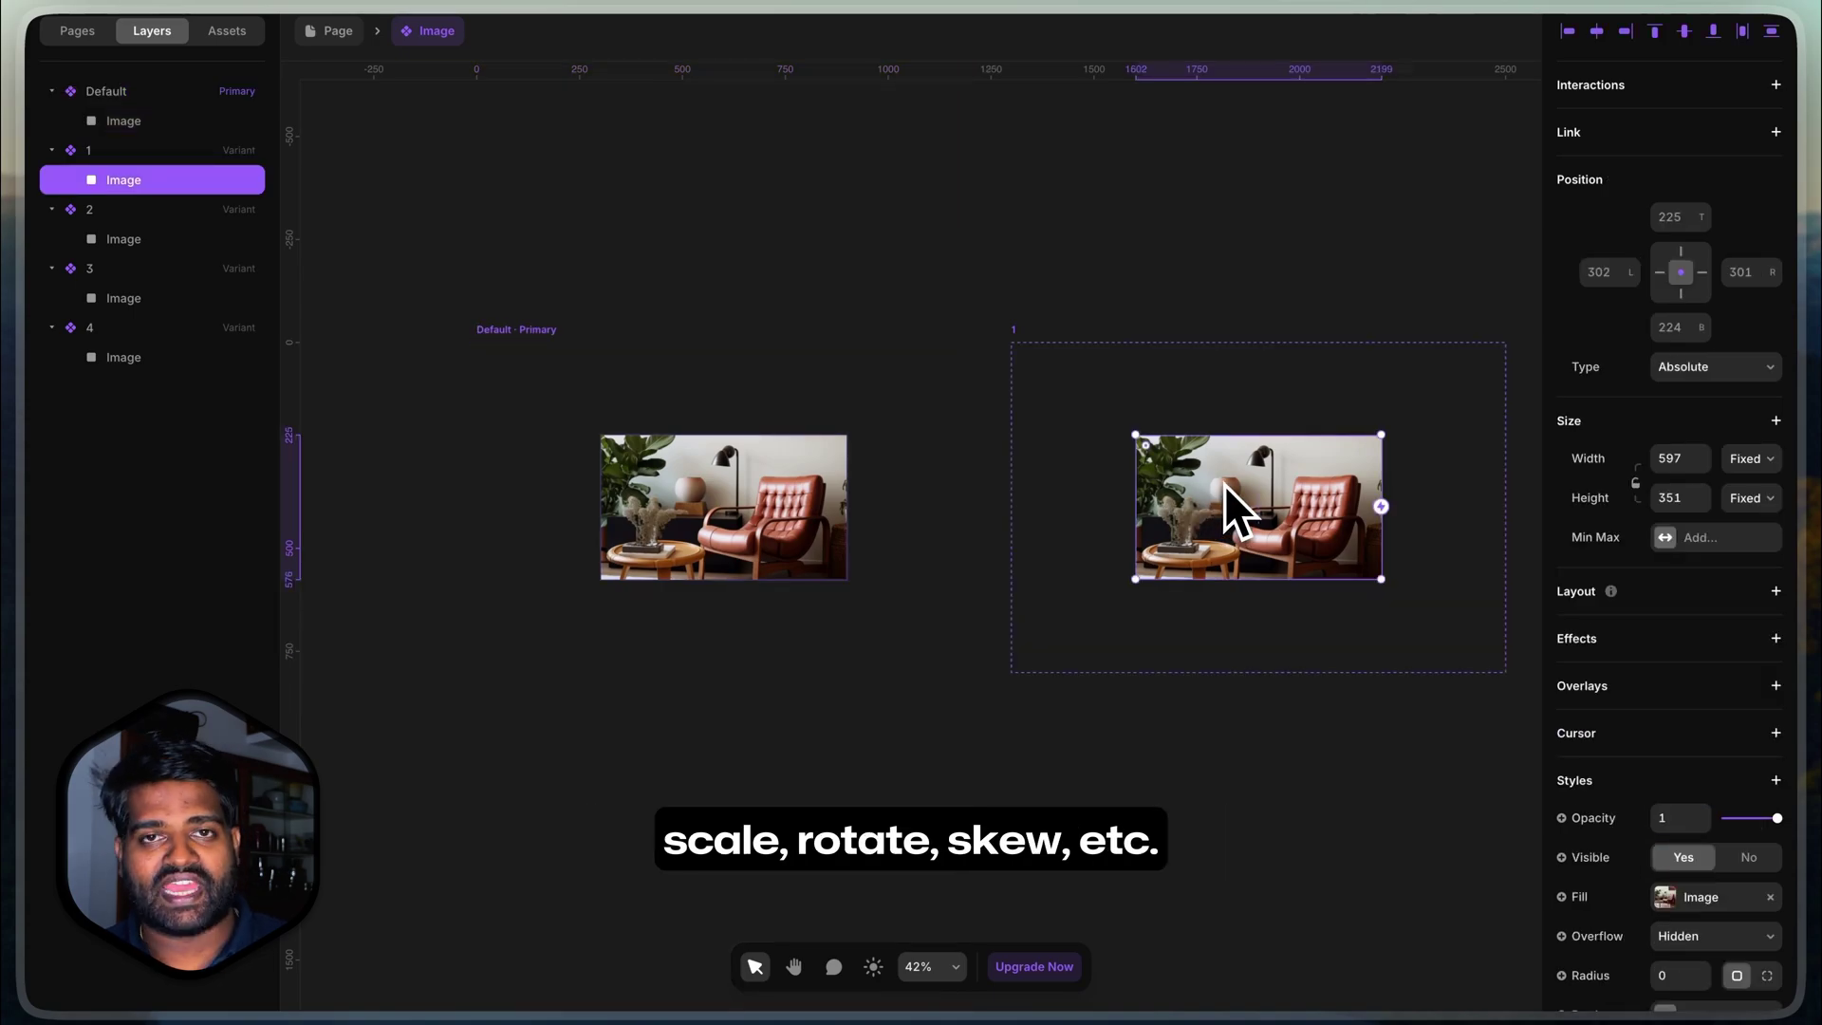
{"action": "left_click_drag", "start_coordinate": [1224, 484], "coordinate": [1066, 485]}
{"action": "key", "text": "space"}
{"action": "left_click_drag", "start_coordinate": [1150, 482], "coordinate": [1108, 483]}
{"action": "left_click_drag", "start_coordinate": [1629, 277], "coordinate": [1622, 485]}
{"action": "scroll", "coordinate": [1625, 489], "scroll_direction": "down", "scroll_amount": 3}
Step: Add a Skew transform to variant 1's image and set its Y skew to 10°
{"action": "left_click", "coordinate": [1774, 787]}
{"action": "left_click", "coordinate": [1715, 582]}
{"action": "left_click_drag", "start_coordinate": [1704, 871], "coordinate": [1787, 849]}
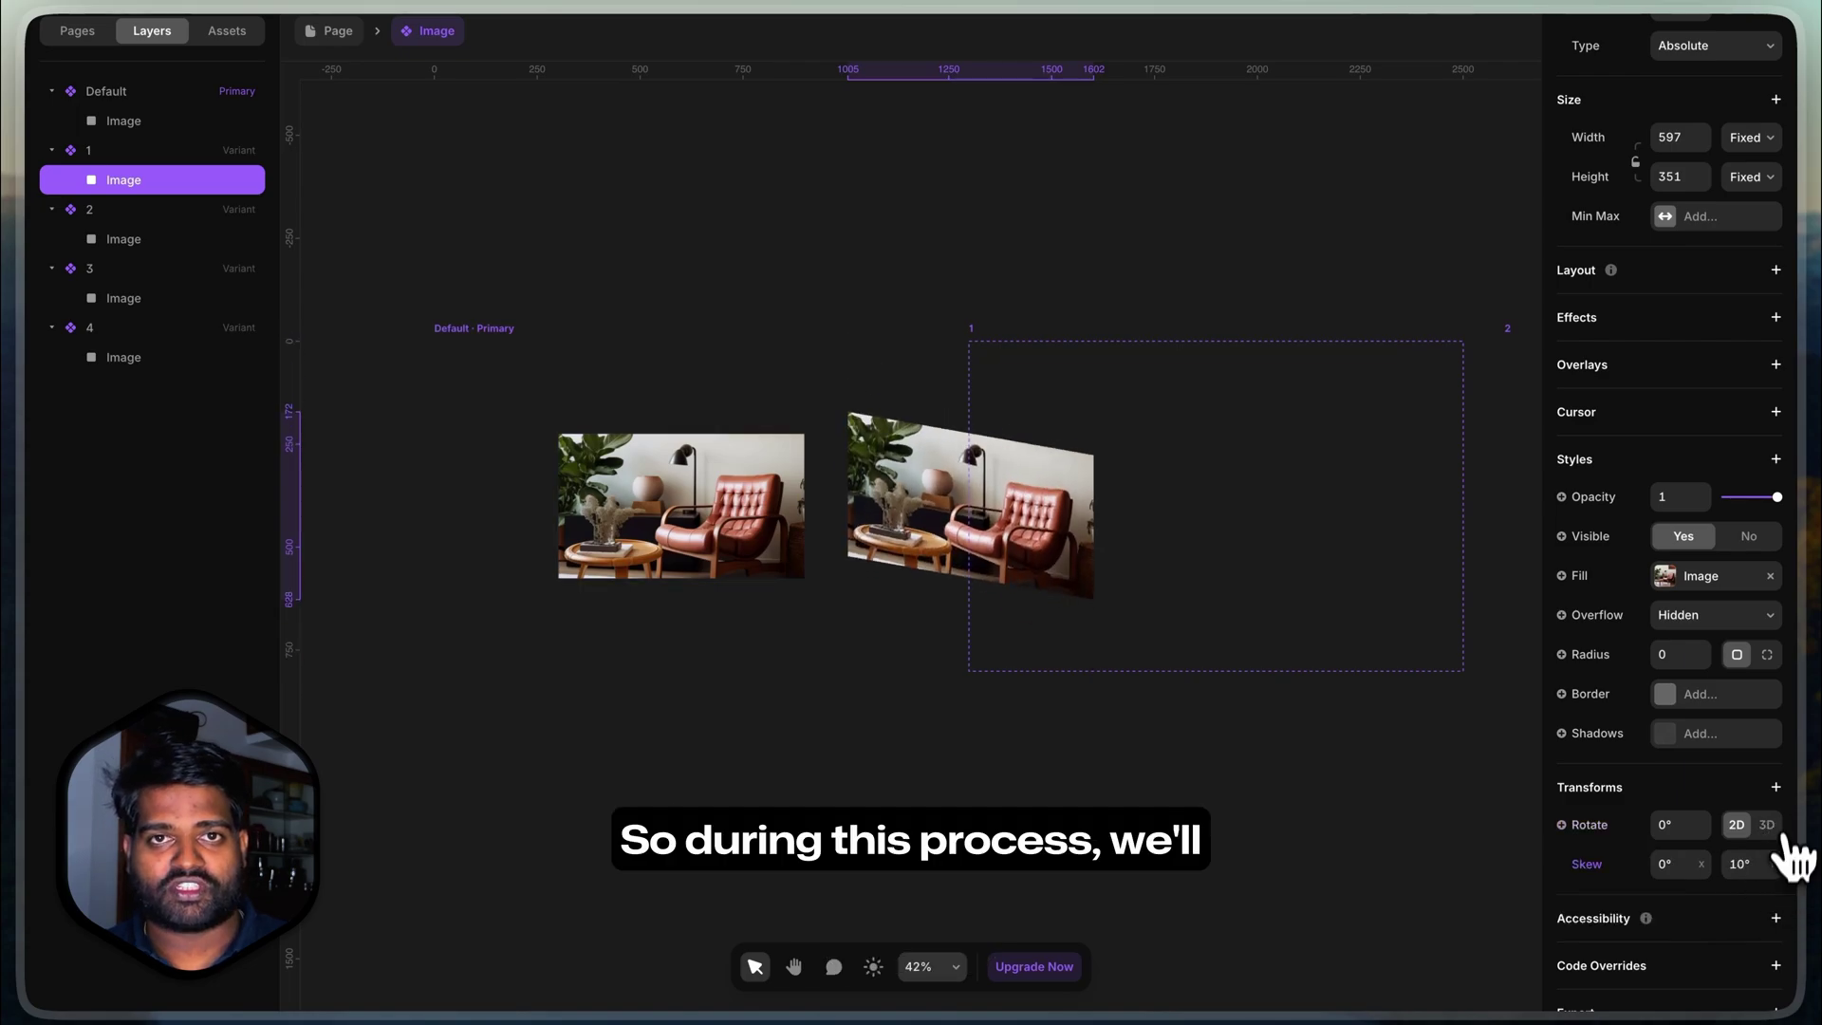
Step: Add a Scale transform to variant 1's image and set it to 1.1
{"action": "left_click", "coordinate": [1776, 787]}
{"action": "left_click", "coordinate": [1716, 769]}
{"action": "left_click", "coordinate": [1680, 825]}
{"action": "type", "text": "1.2"}
{"action": "key", "text": "Return"}
{"action": "type", "text": "1.1"}
{"action": "key", "text": "Return"}
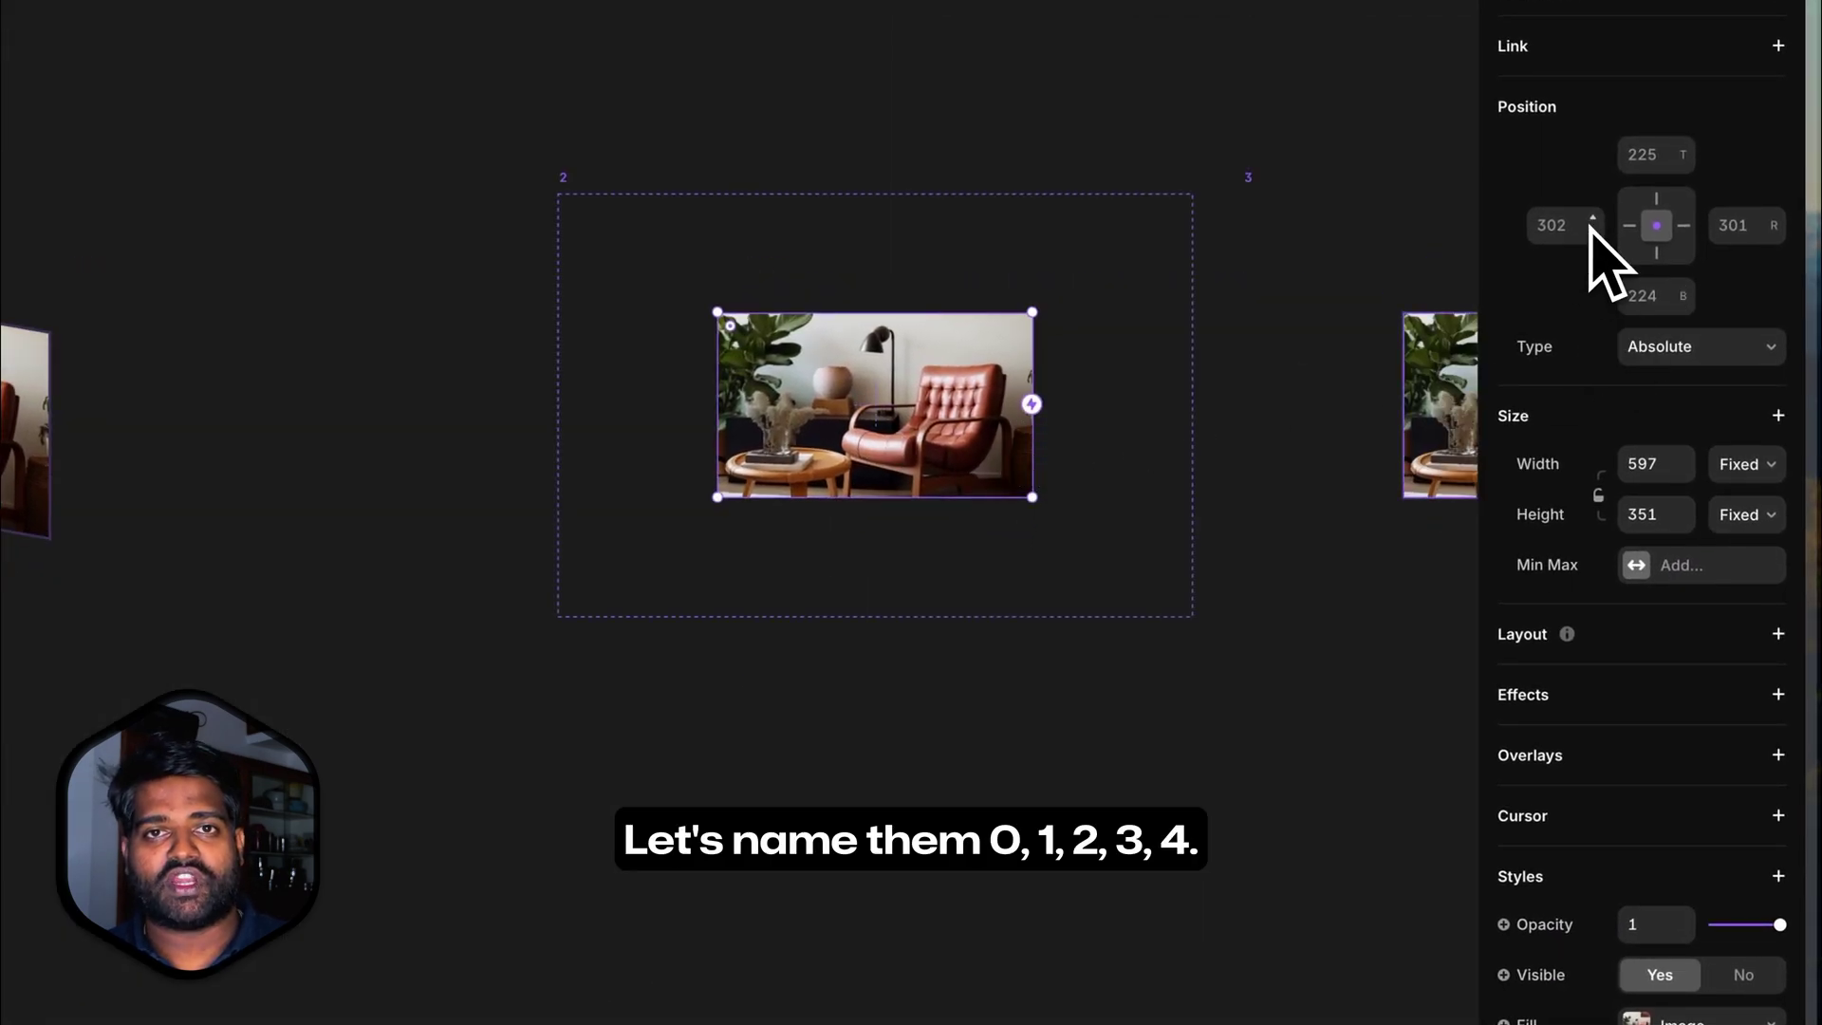
Step: Offset variant 2's image past the frame's lower-right corner, with a right offset of -170 and the image slightly below the bottom edge
{"action": "left_click_drag", "start_coordinate": [1775, 248], "coordinate": [1772, 303]}
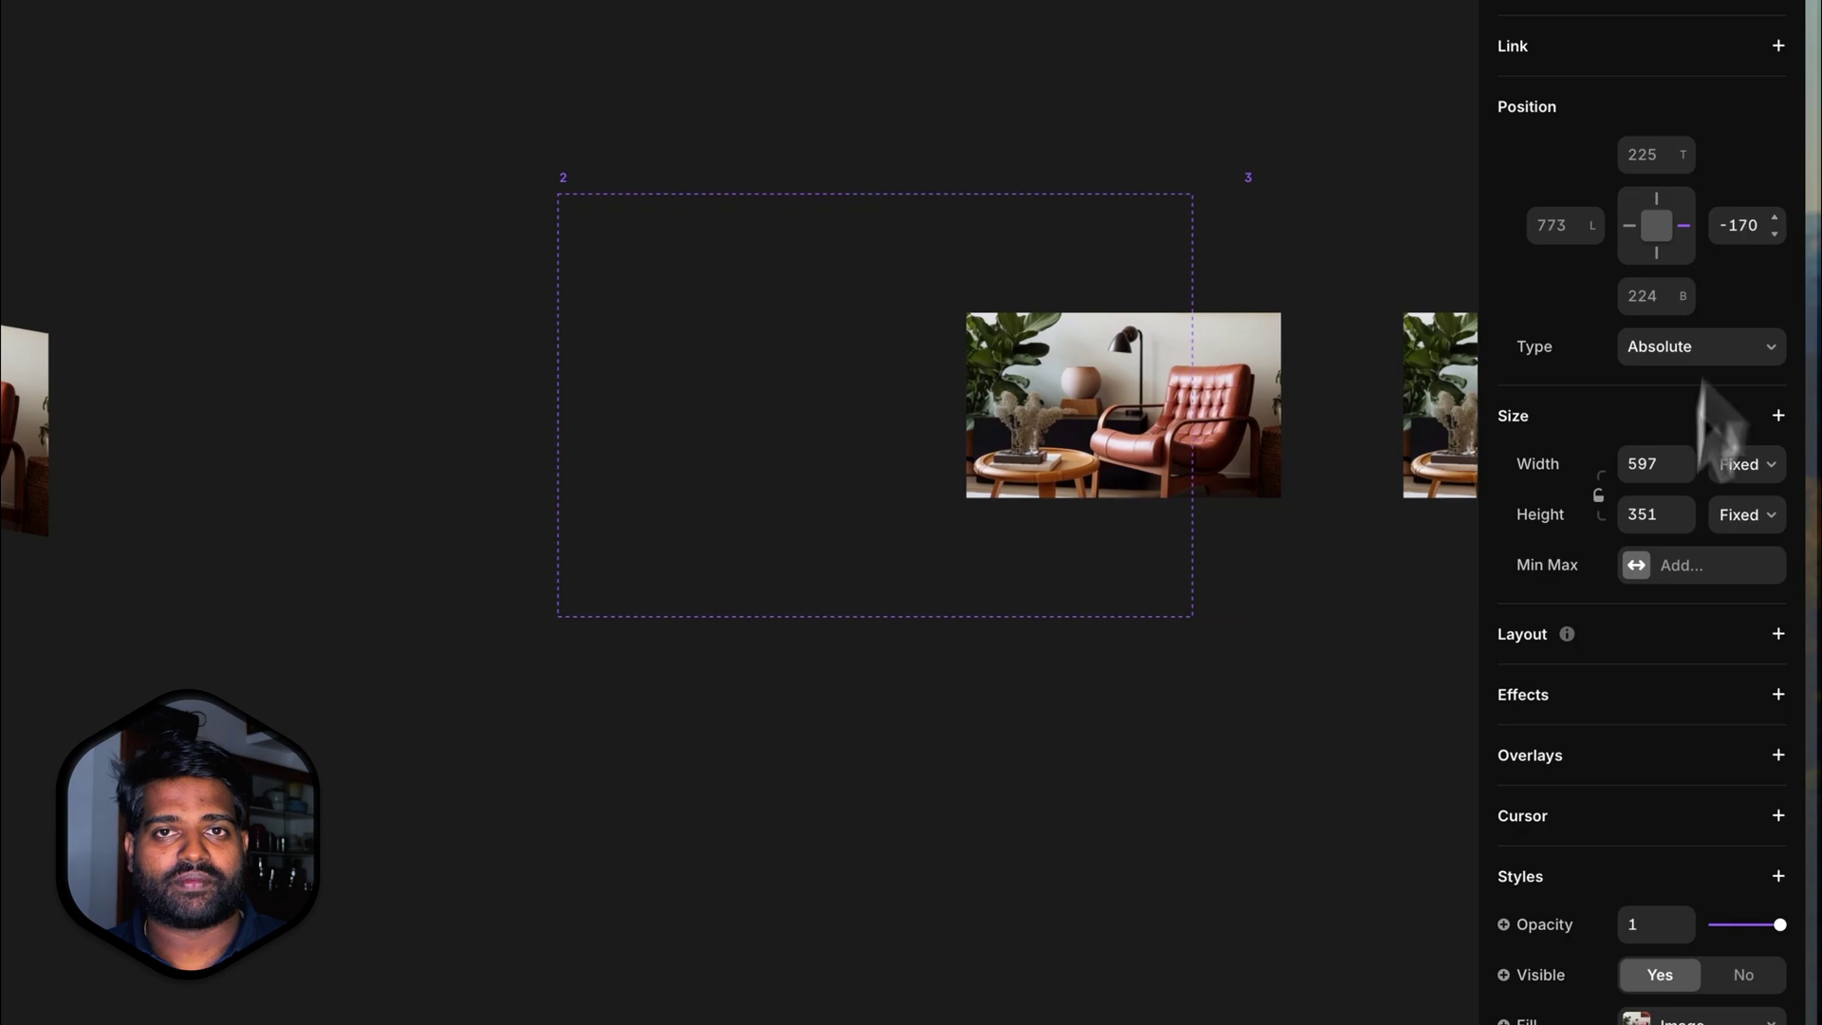
{"action": "scroll", "coordinate": [1757, 392], "scroll_direction": "down", "scroll_amount": 1}
{"action": "left_click_drag", "start_coordinate": [1682, 241], "coordinate": [1687, 292]}
{"action": "scroll", "coordinate": [1699, 380], "scroll_direction": "down", "scroll_amount": 4}
Step: Add a Scale transform to variant 2's image and set it to 2
{"action": "left_click", "coordinate": [1636, 852]}
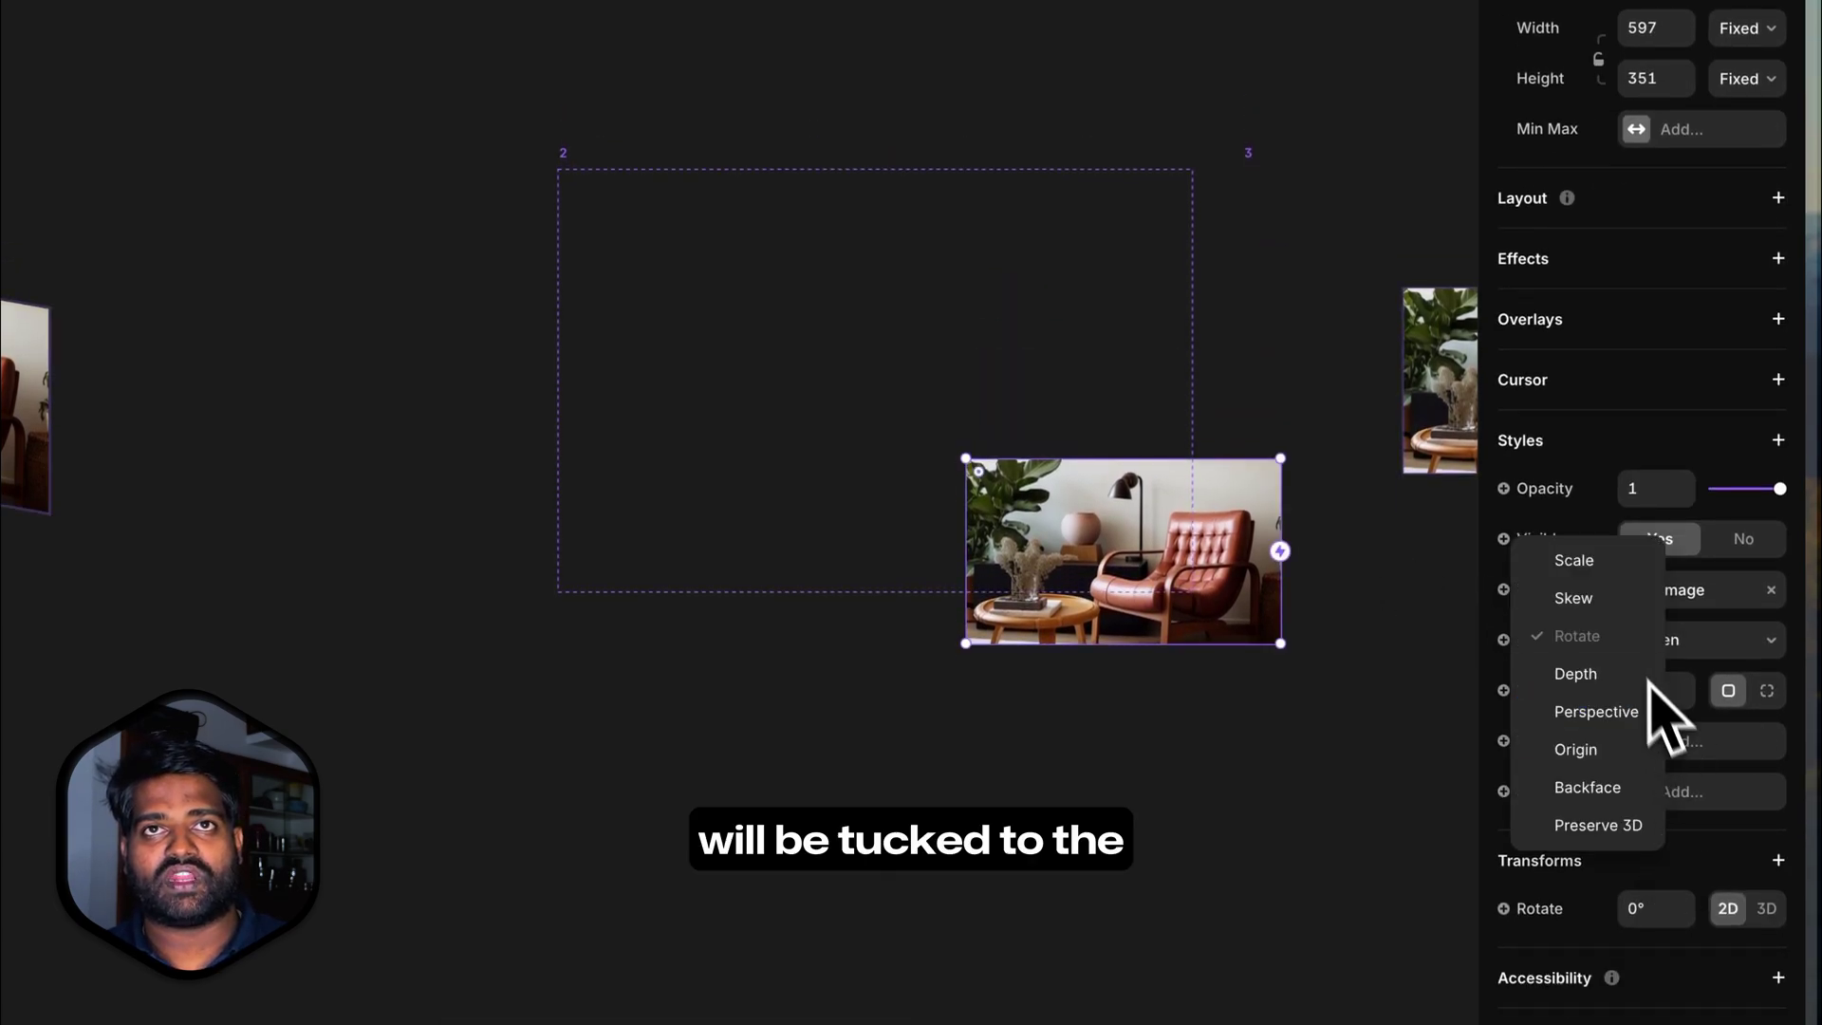
{"action": "left_click", "coordinate": [1590, 561]}
{"action": "left_click", "coordinate": [1652, 907]}
{"action": "type", "text": "1.4"}
{"action": "key", "text": "Return"}
{"action": "type", "text": "2"}
{"action": "key", "text": "Return"}
Step: Shift variant 2's enlarged image slightly up and left, still hanging over the frame's lower-right corner
{"action": "scroll", "coordinate": [1655, 162], "scroll_direction": "up", "scroll_amount": 4}
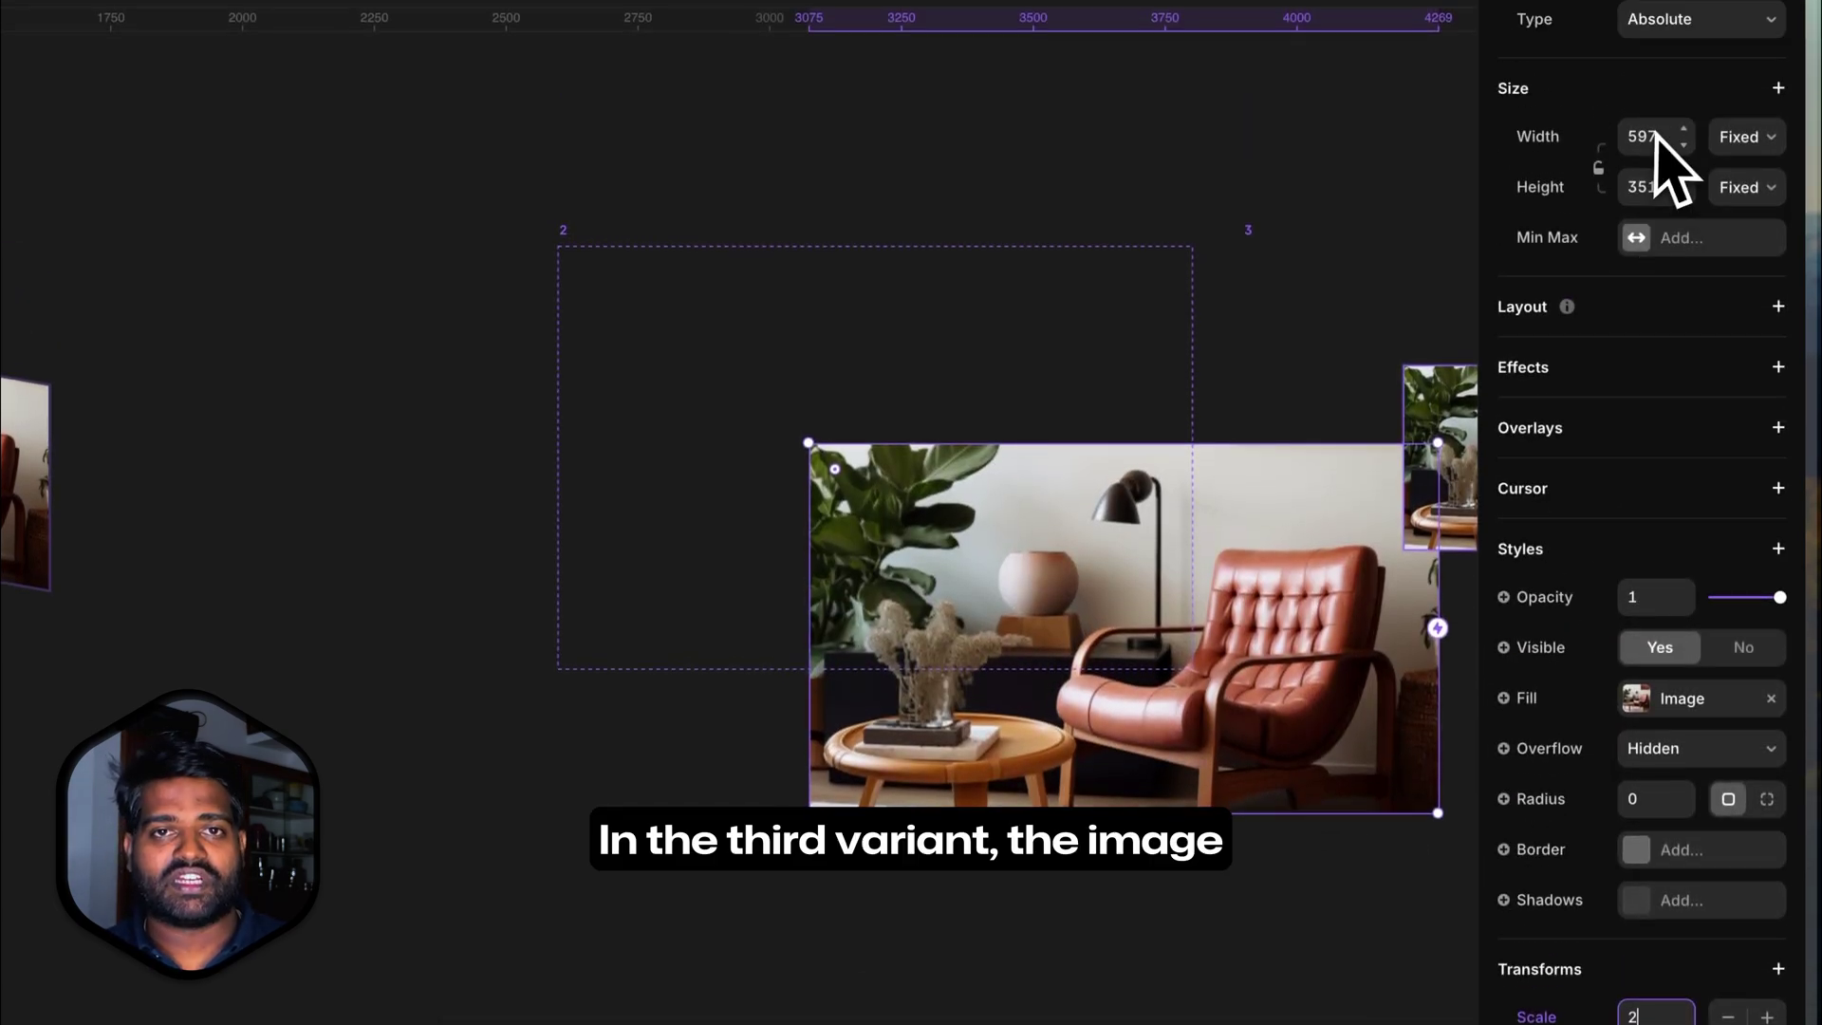
{"action": "left_click_drag", "start_coordinate": [1761, 289], "coordinate": [1757, 328]}
{"action": "left_click_drag", "start_coordinate": [1682, 360], "coordinate": [1680, 259]}
{"action": "left_click_drag", "start_coordinate": [1769, 313], "coordinate": [1757, 175]}
Step: Move the variant 3 and variant 4 frames further right on the canvas to space them apart from variant 2's image
{"action": "scroll", "coordinate": [1101, 379], "scroll_direction": "right", "scroll_amount": 6}
{"action": "left_click_drag", "start_coordinate": [440, 201], "coordinate": [739, 208]}
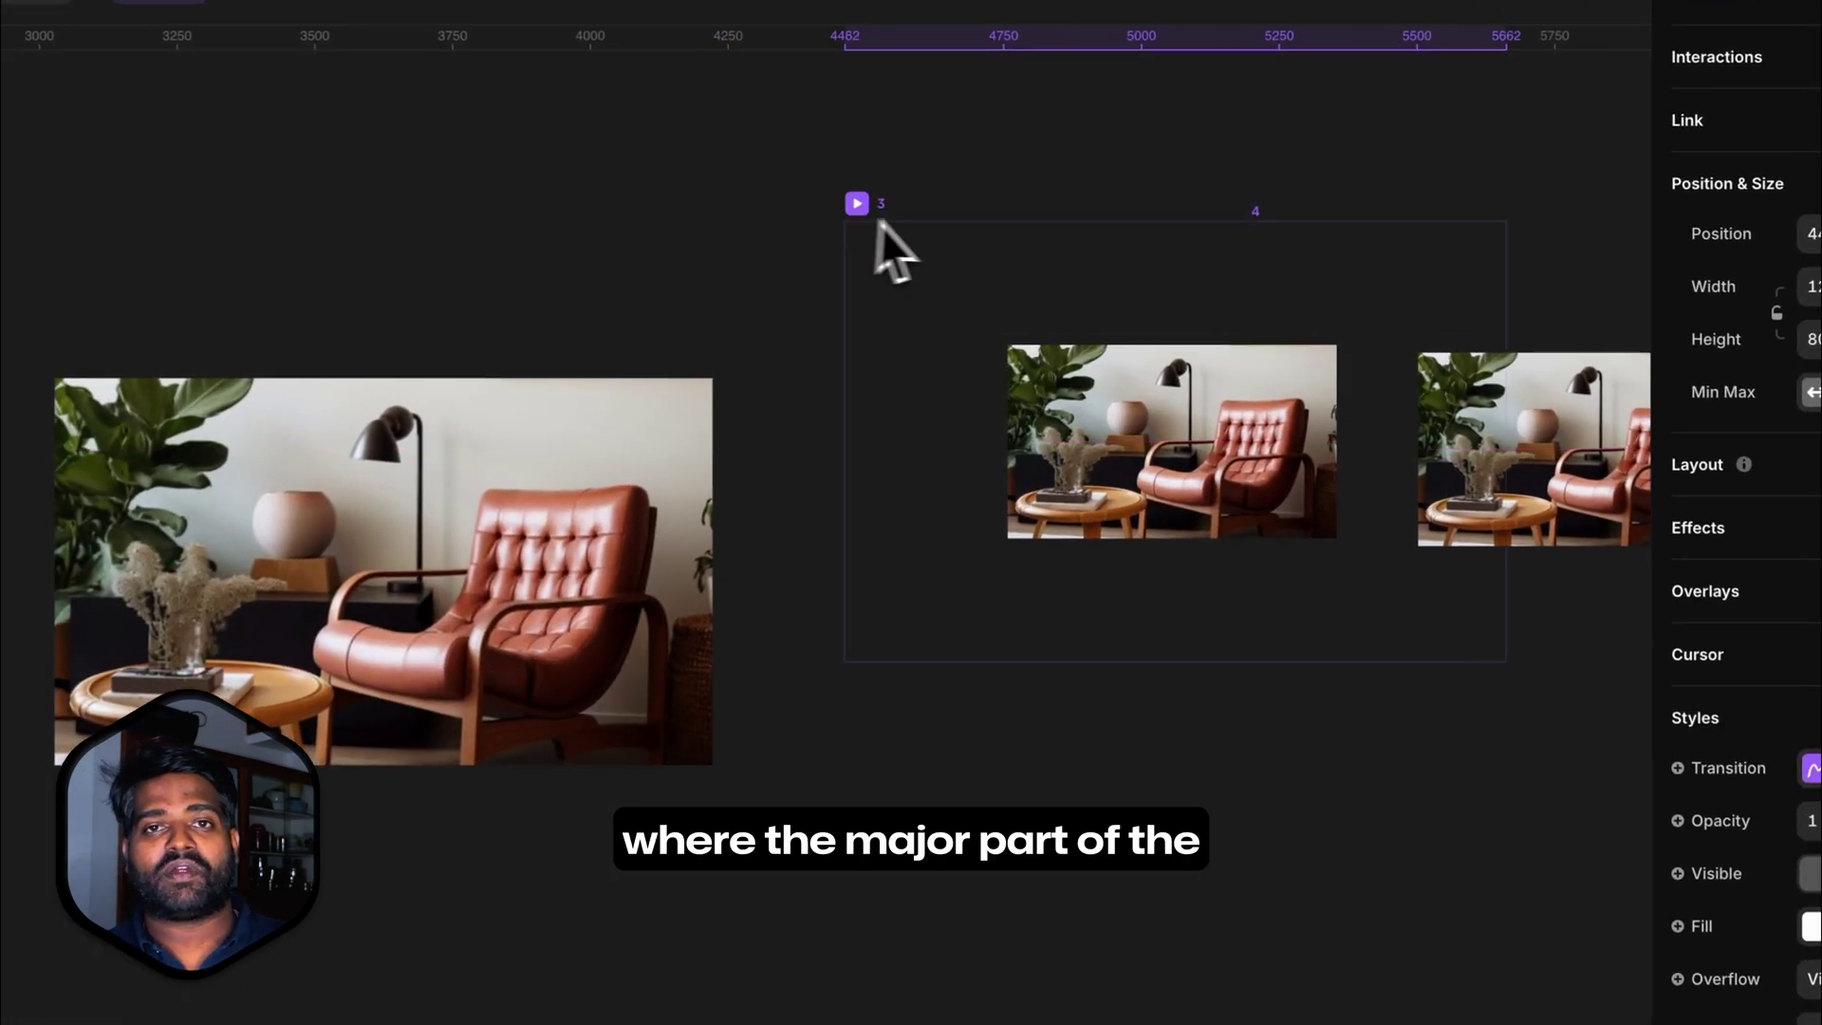
{"action": "left_click_drag", "start_coordinate": [881, 224], "coordinate": [857, 230]}
{"action": "scroll", "coordinate": [1076, 220], "scroll_direction": "right", "scroll_amount": 2}
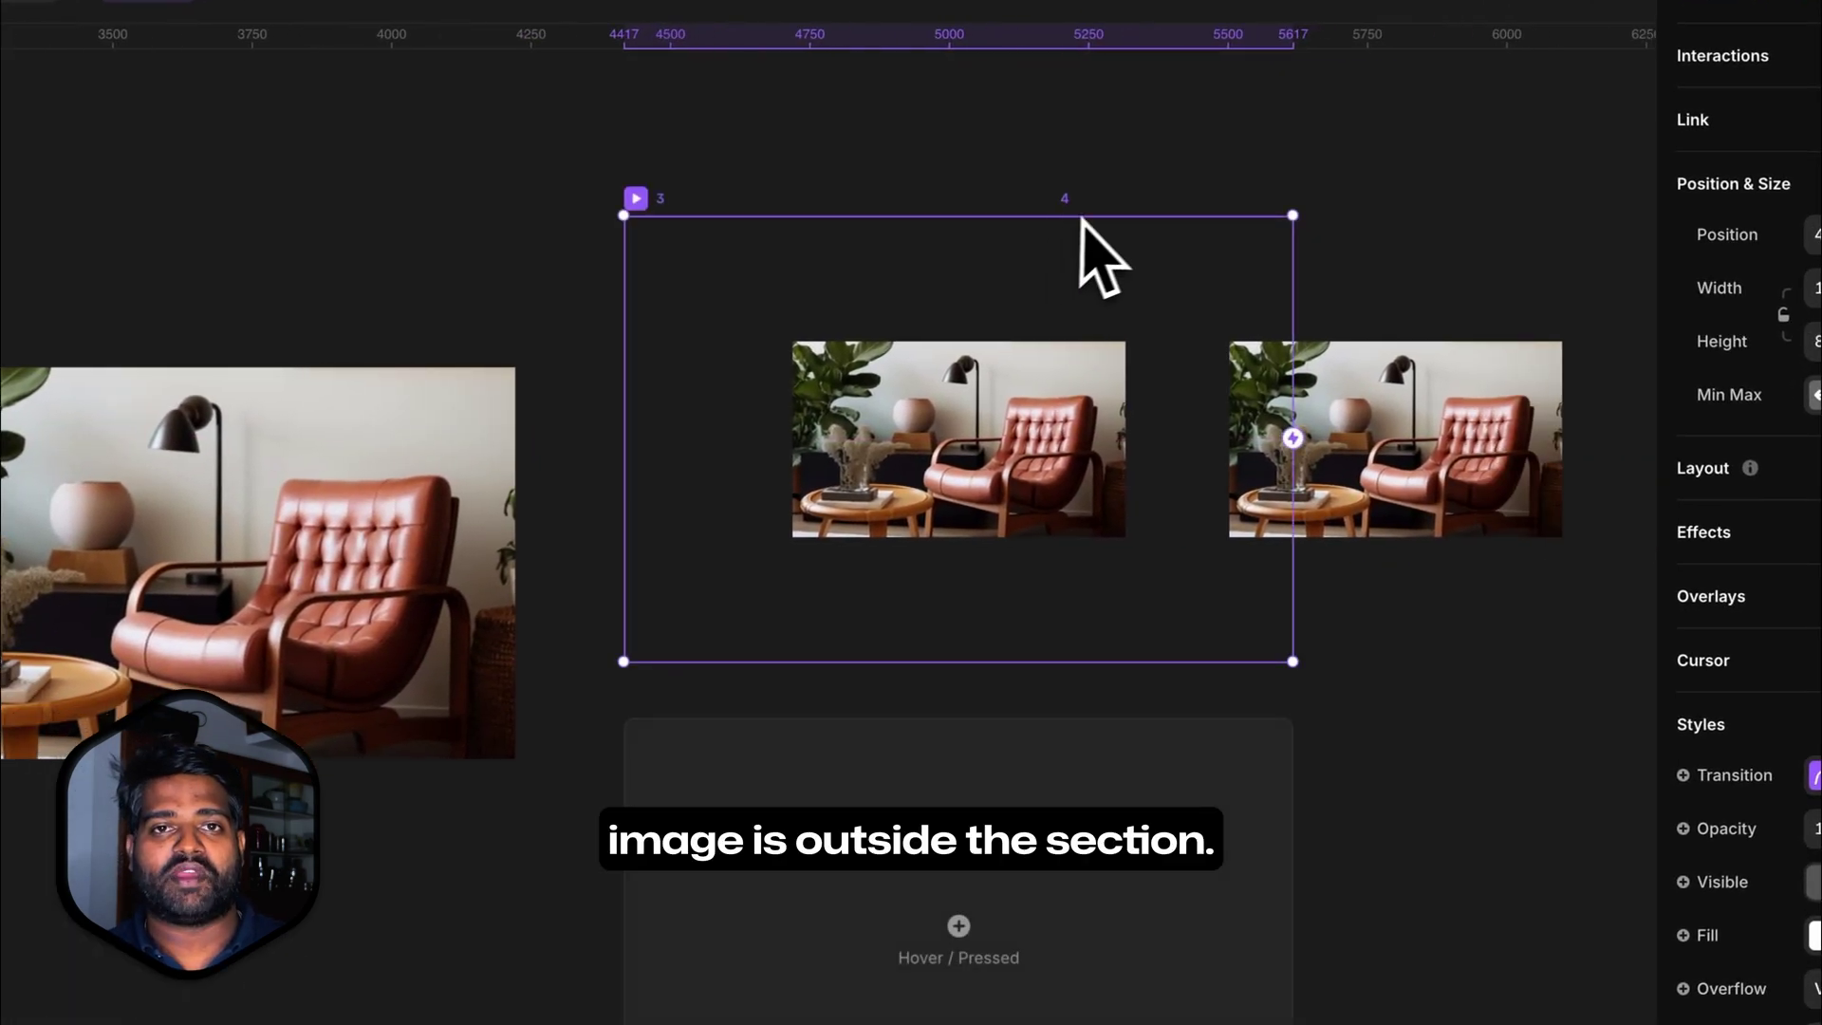
{"action": "left_click", "coordinate": [1301, 361]}
{"action": "left_click_drag", "start_coordinate": [1249, 289], "coordinate": [1639, 295]}
Step: Add a Skew transform to variant 3's image and set its X skew to -18°
{"action": "left_click", "coordinate": [869, 439]}
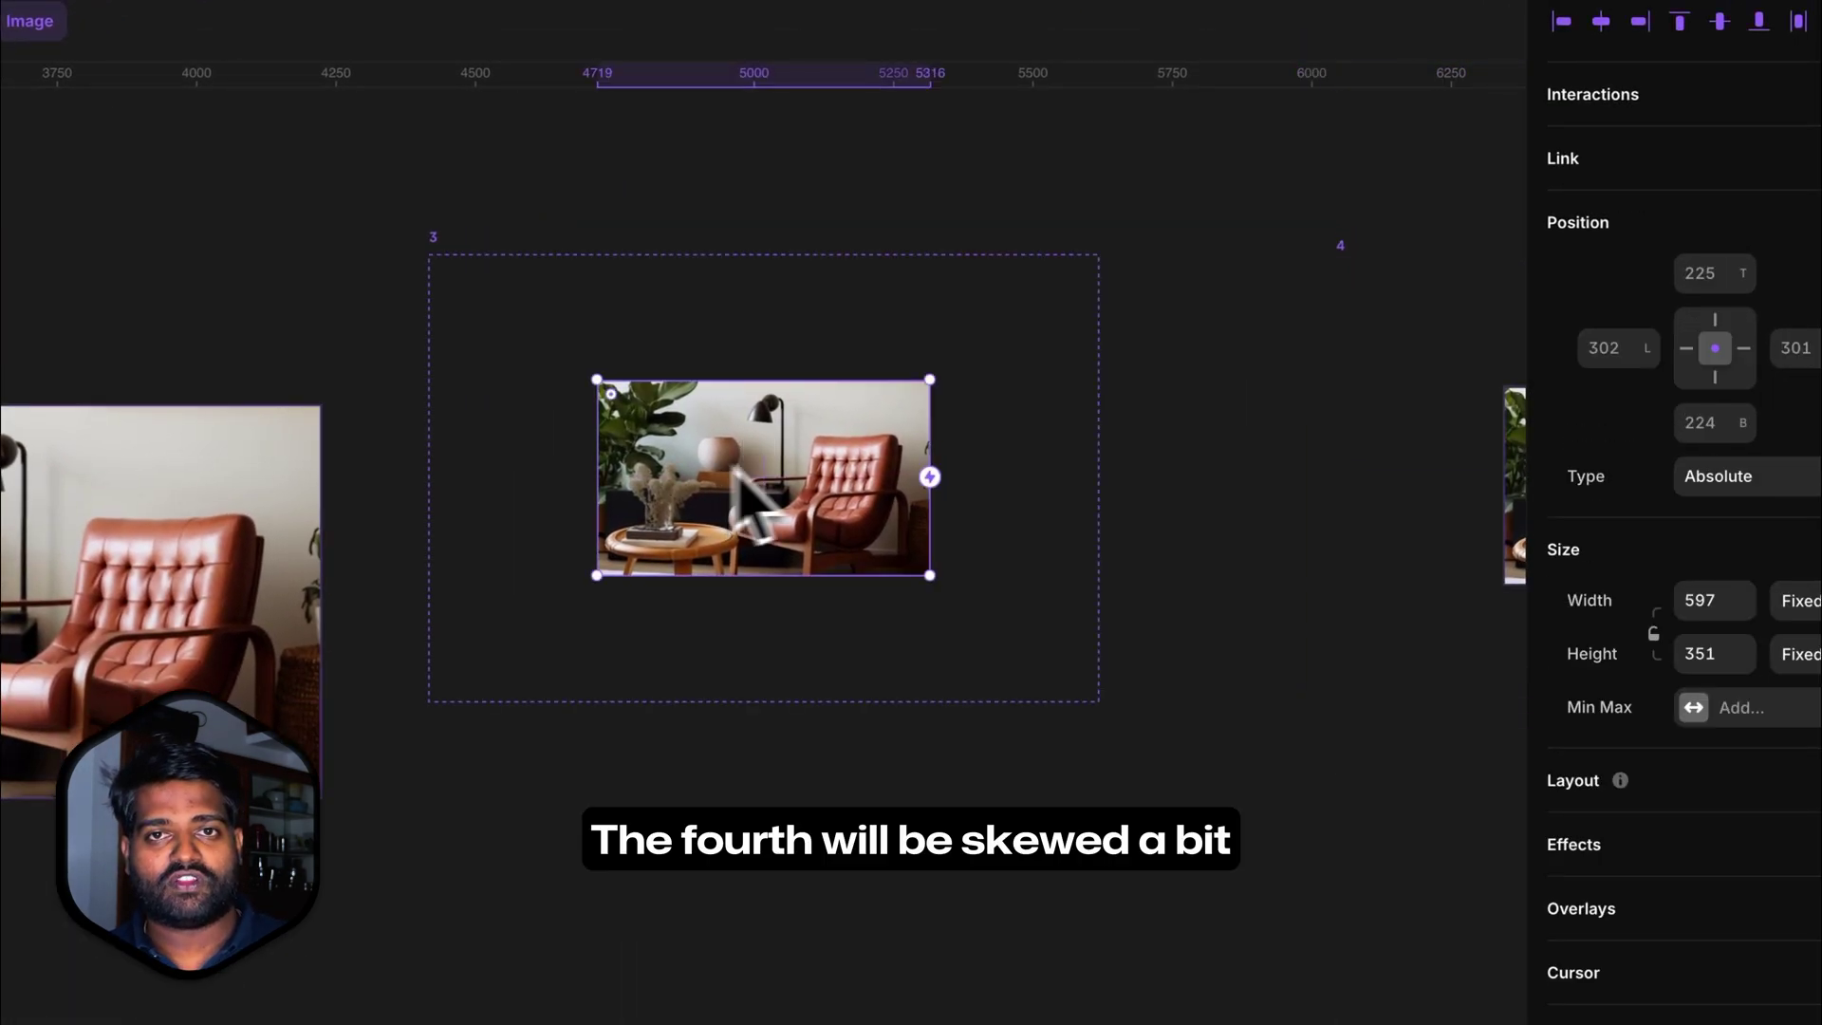
{"action": "scroll", "coordinate": [1751, 821], "scroll_direction": "down", "scroll_amount": 4}
{"action": "left_click", "coordinate": [1771, 806]}
{"action": "left_click_drag", "start_coordinate": [1687, 913], "coordinate": [1695, 952]}
Step: Add a Scale transform to variant 4's image and set it to 0.8
{"action": "scroll", "coordinate": [1098, 332], "scroll_direction": "right", "scroll_amount": 5}
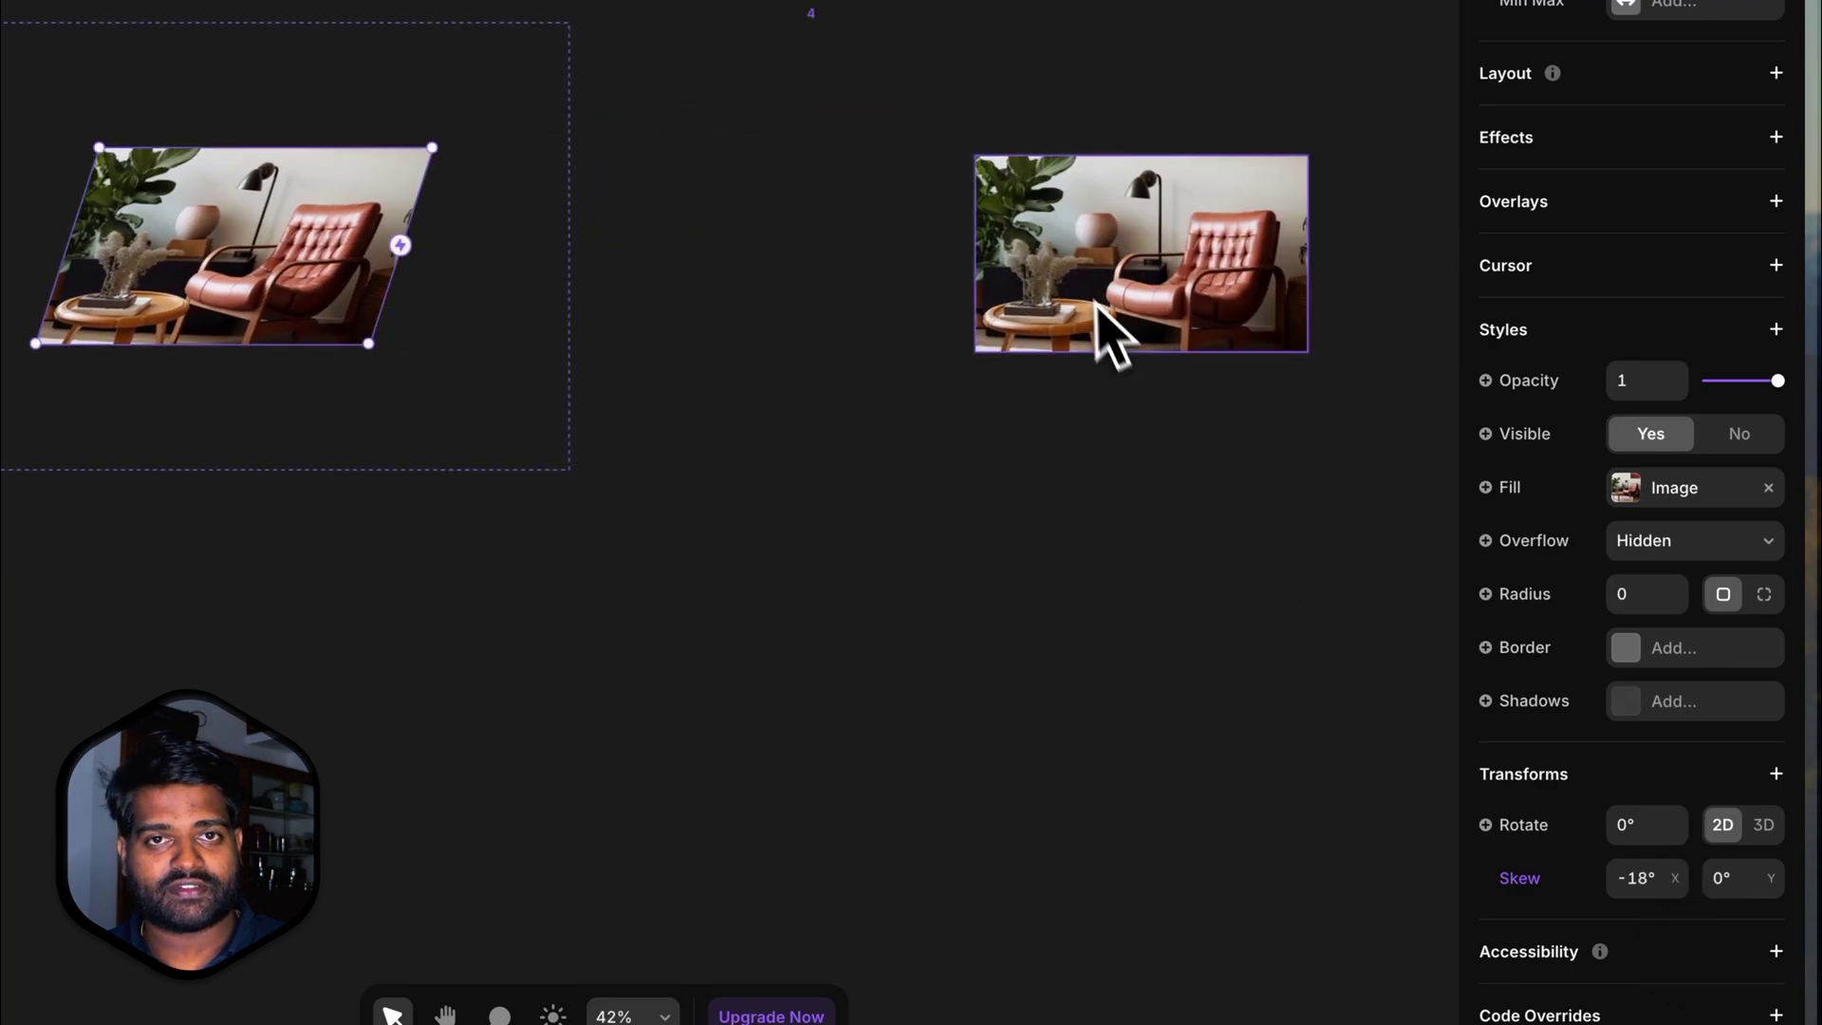
{"action": "left_click", "coordinate": [1098, 332]}
{"action": "scroll", "coordinate": [1279, 642], "scroll_direction": "right", "scroll_amount": 2}
{"action": "scroll", "coordinate": [1661, 569], "scroll_direction": "down", "scroll_amount": 5}
{"action": "left_click", "coordinate": [1776, 774]}
{"action": "left_click", "coordinate": [1673, 464]}
{"action": "left_click", "coordinate": [1647, 823]}
{"action": "type", "text": "0.8"}
{"action": "key", "text": "Return"}
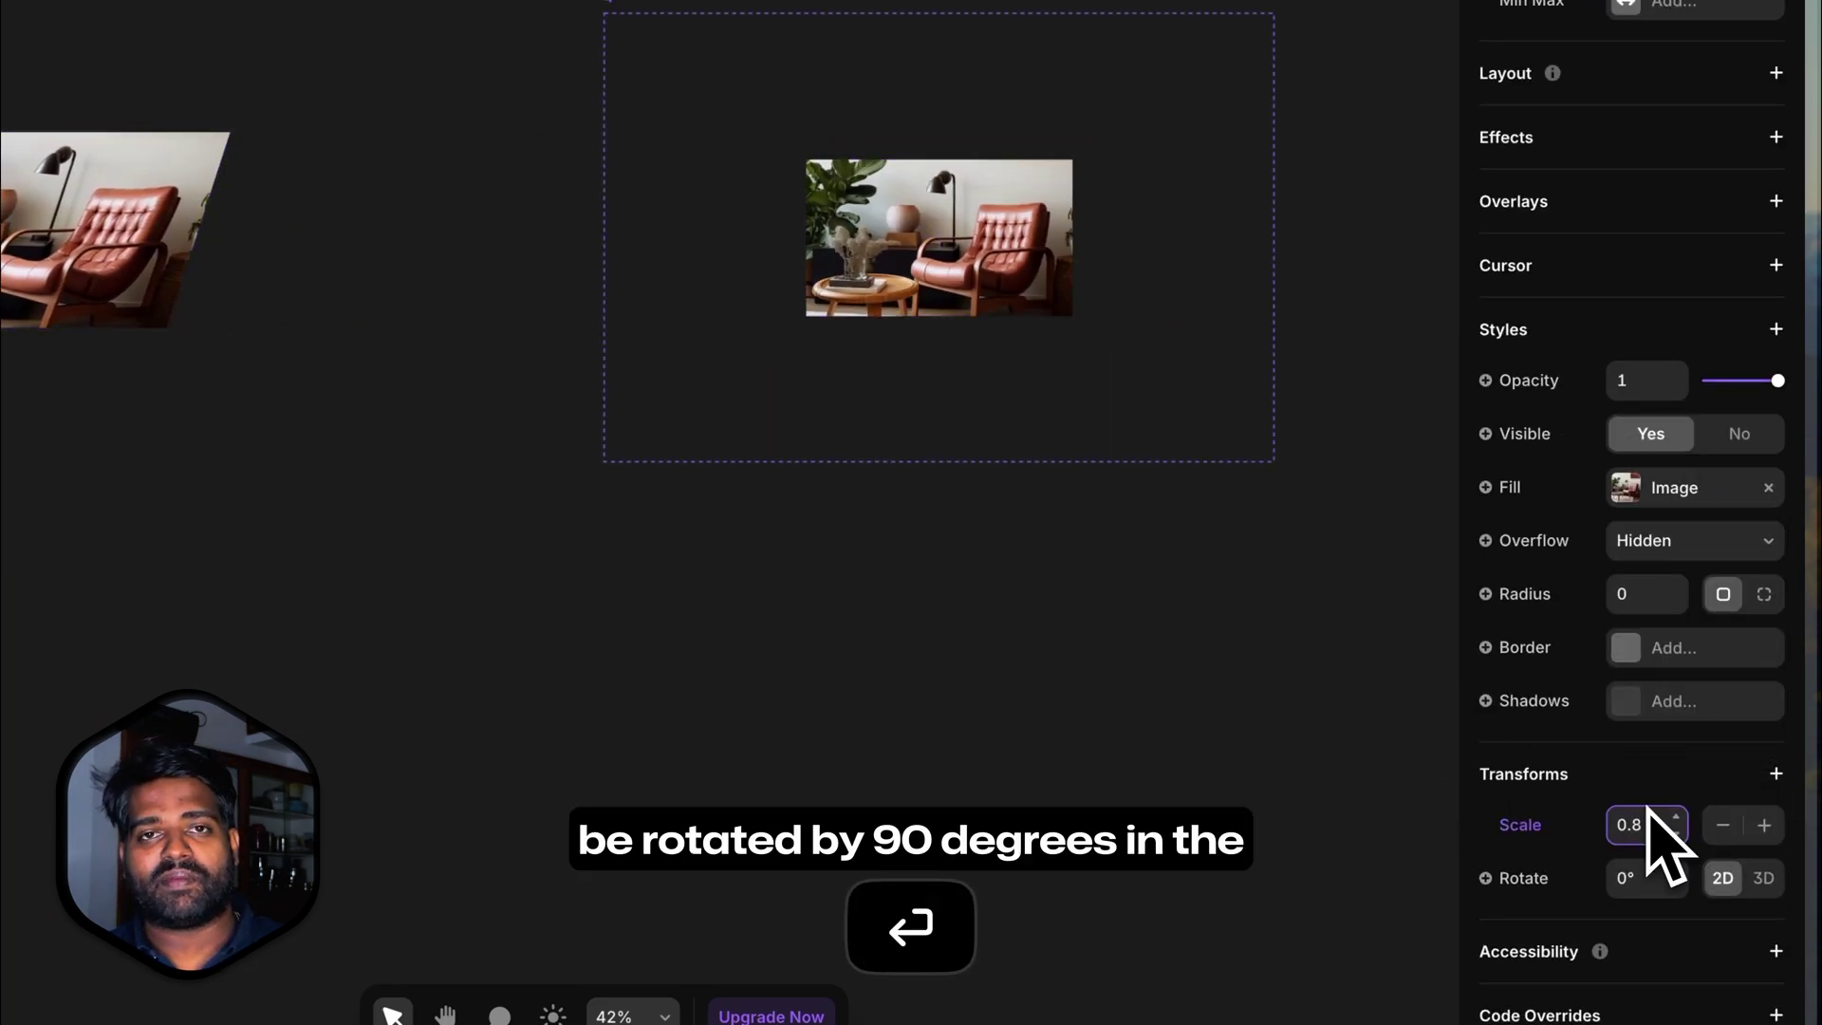
Step: Switch the rotation of variant 4's image to 3D and set its X rotation to -90
{"action": "left_click", "coordinate": [1776, 774]}
{"action": "left_click", "coordinate": [1764, 878]}
{"action": "left_click", "coordinate": [1639, 930]}
{"action": "type", "text": "-90"}
{"action": "scroll", "coordinate": [1100, 798], "scroll_direction": "down", "scroll_amount": 5}
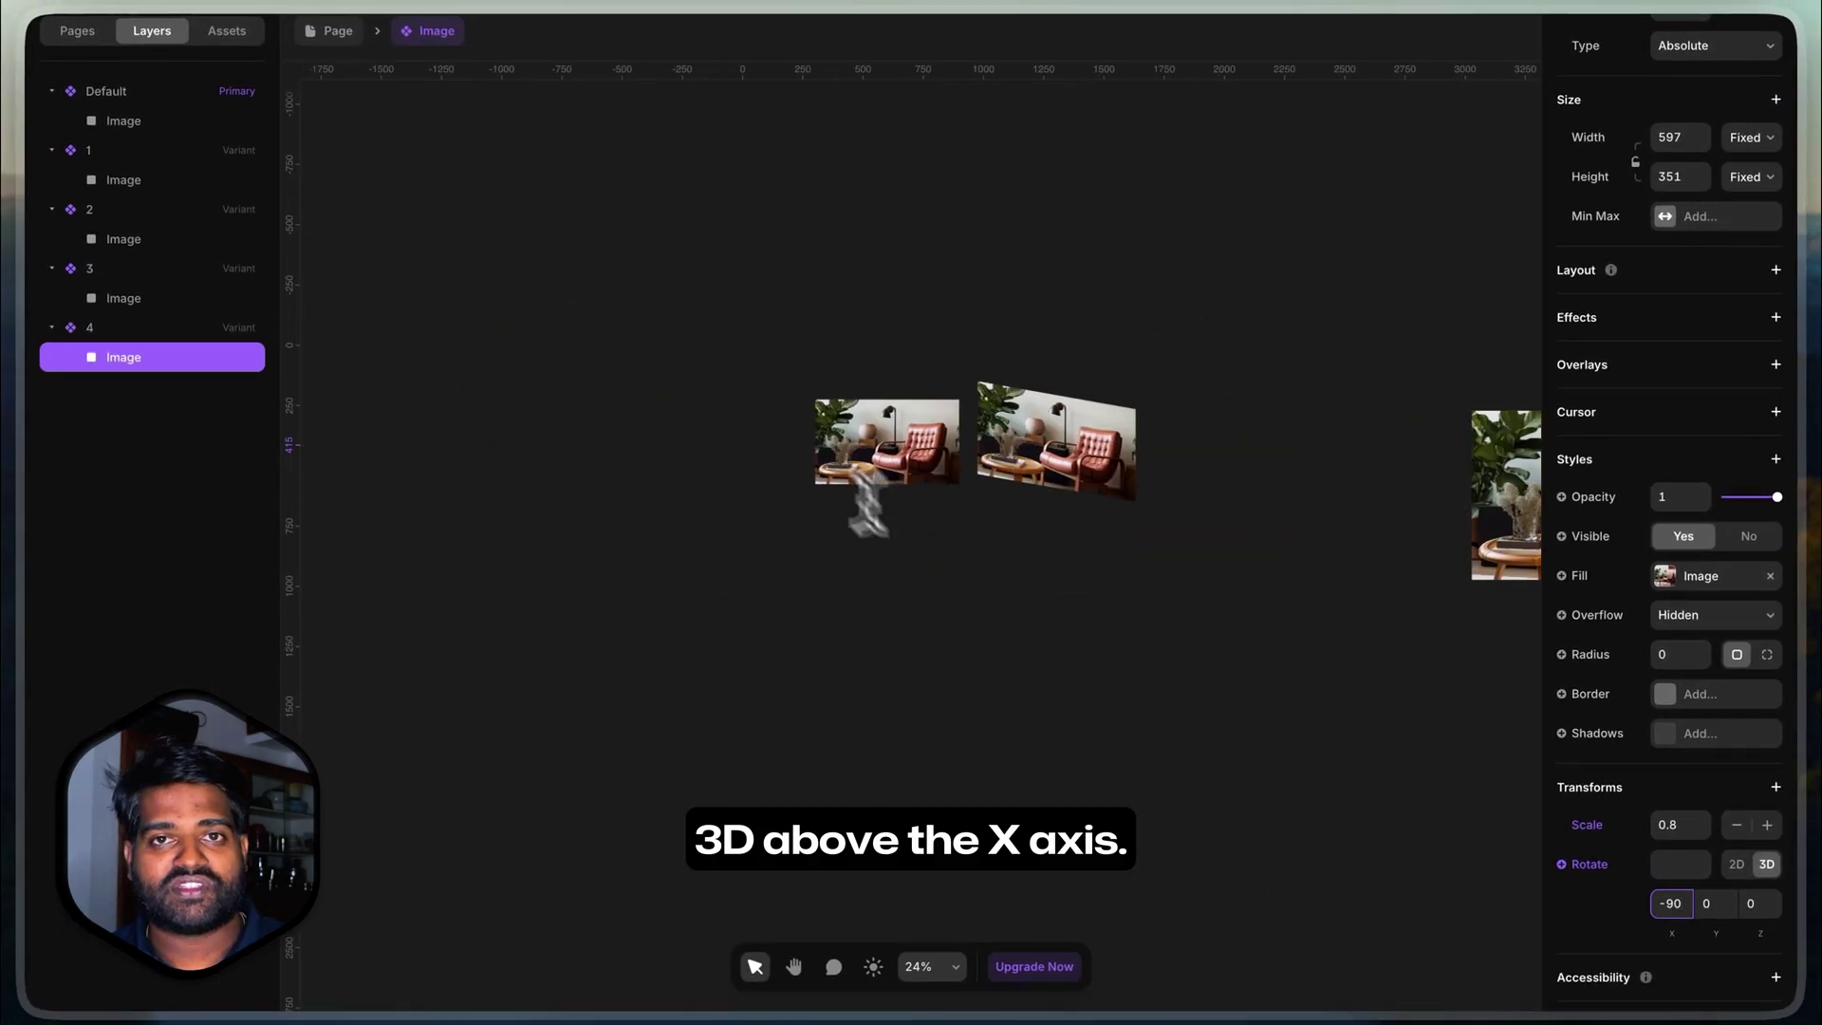
Step: Return to the page and give the Image component a Scroll Variant effect triggered by Section in View
{"action": "left_click", "coordinate": [342, 34]}
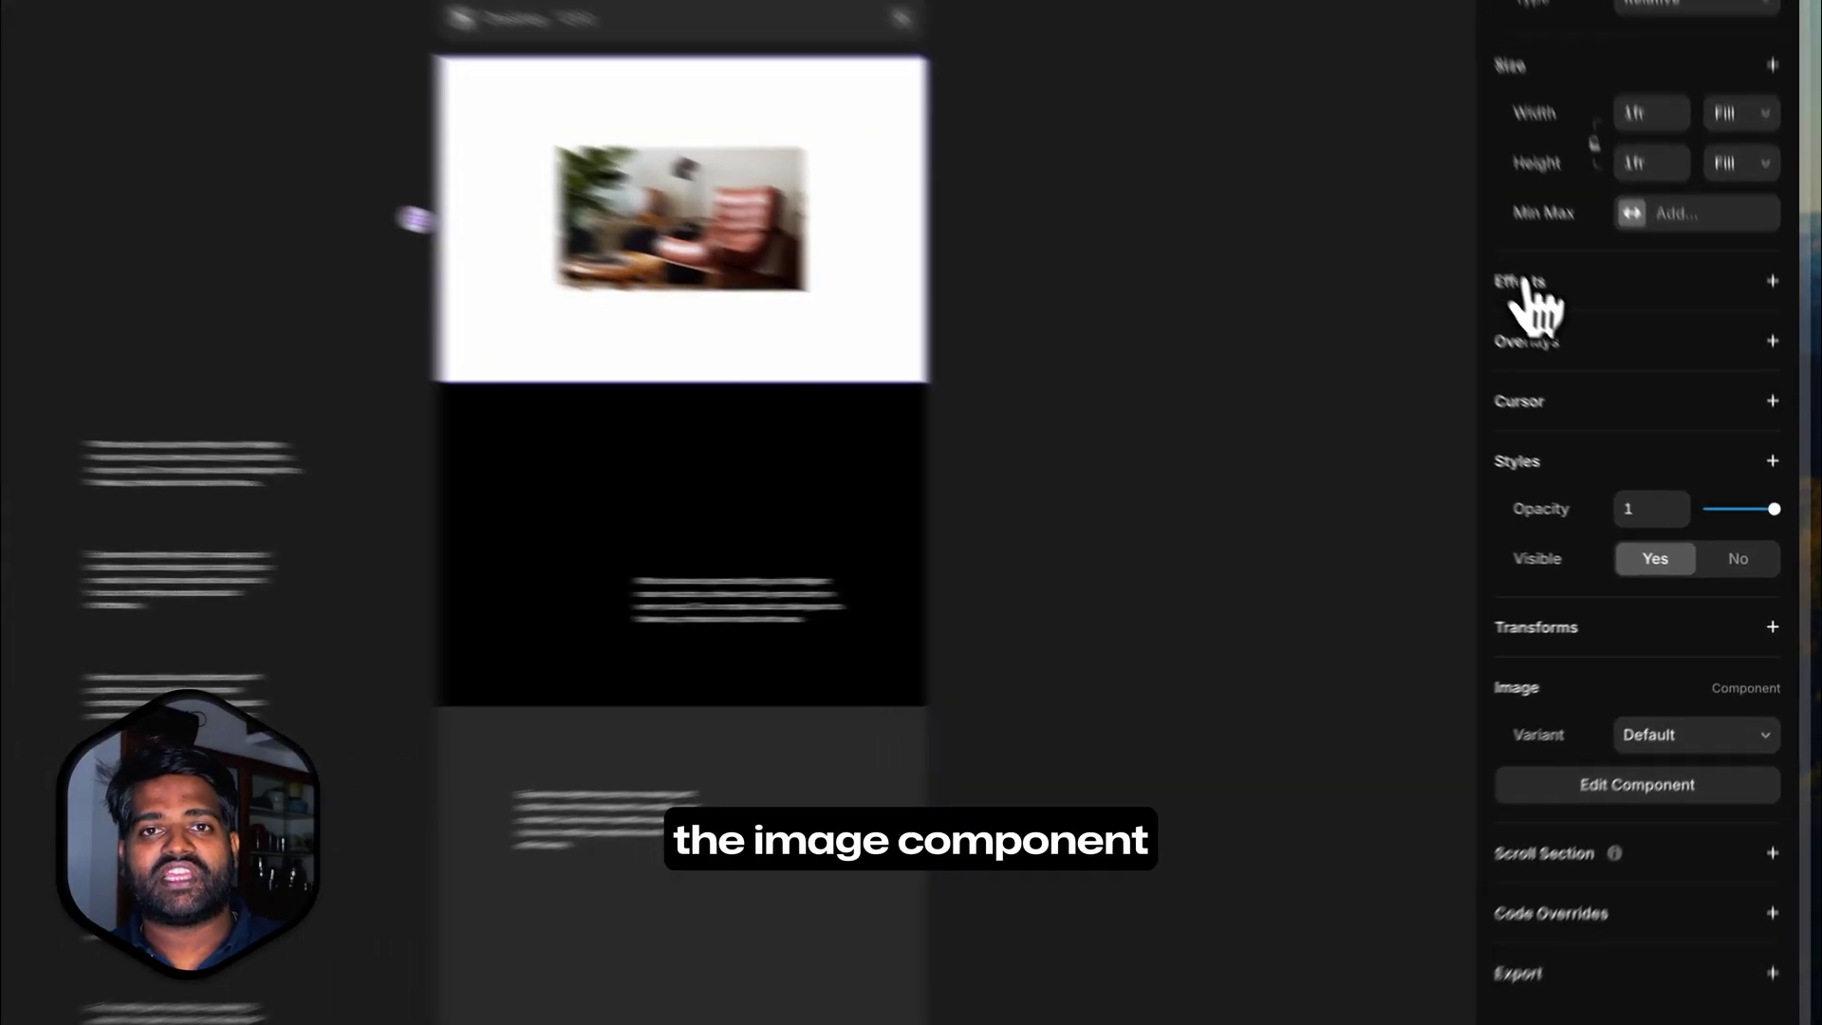
{"action": "left_click", "coordinate": [1585, 349]}
{"action": "left_click", "coordinate": [1591, 636]}
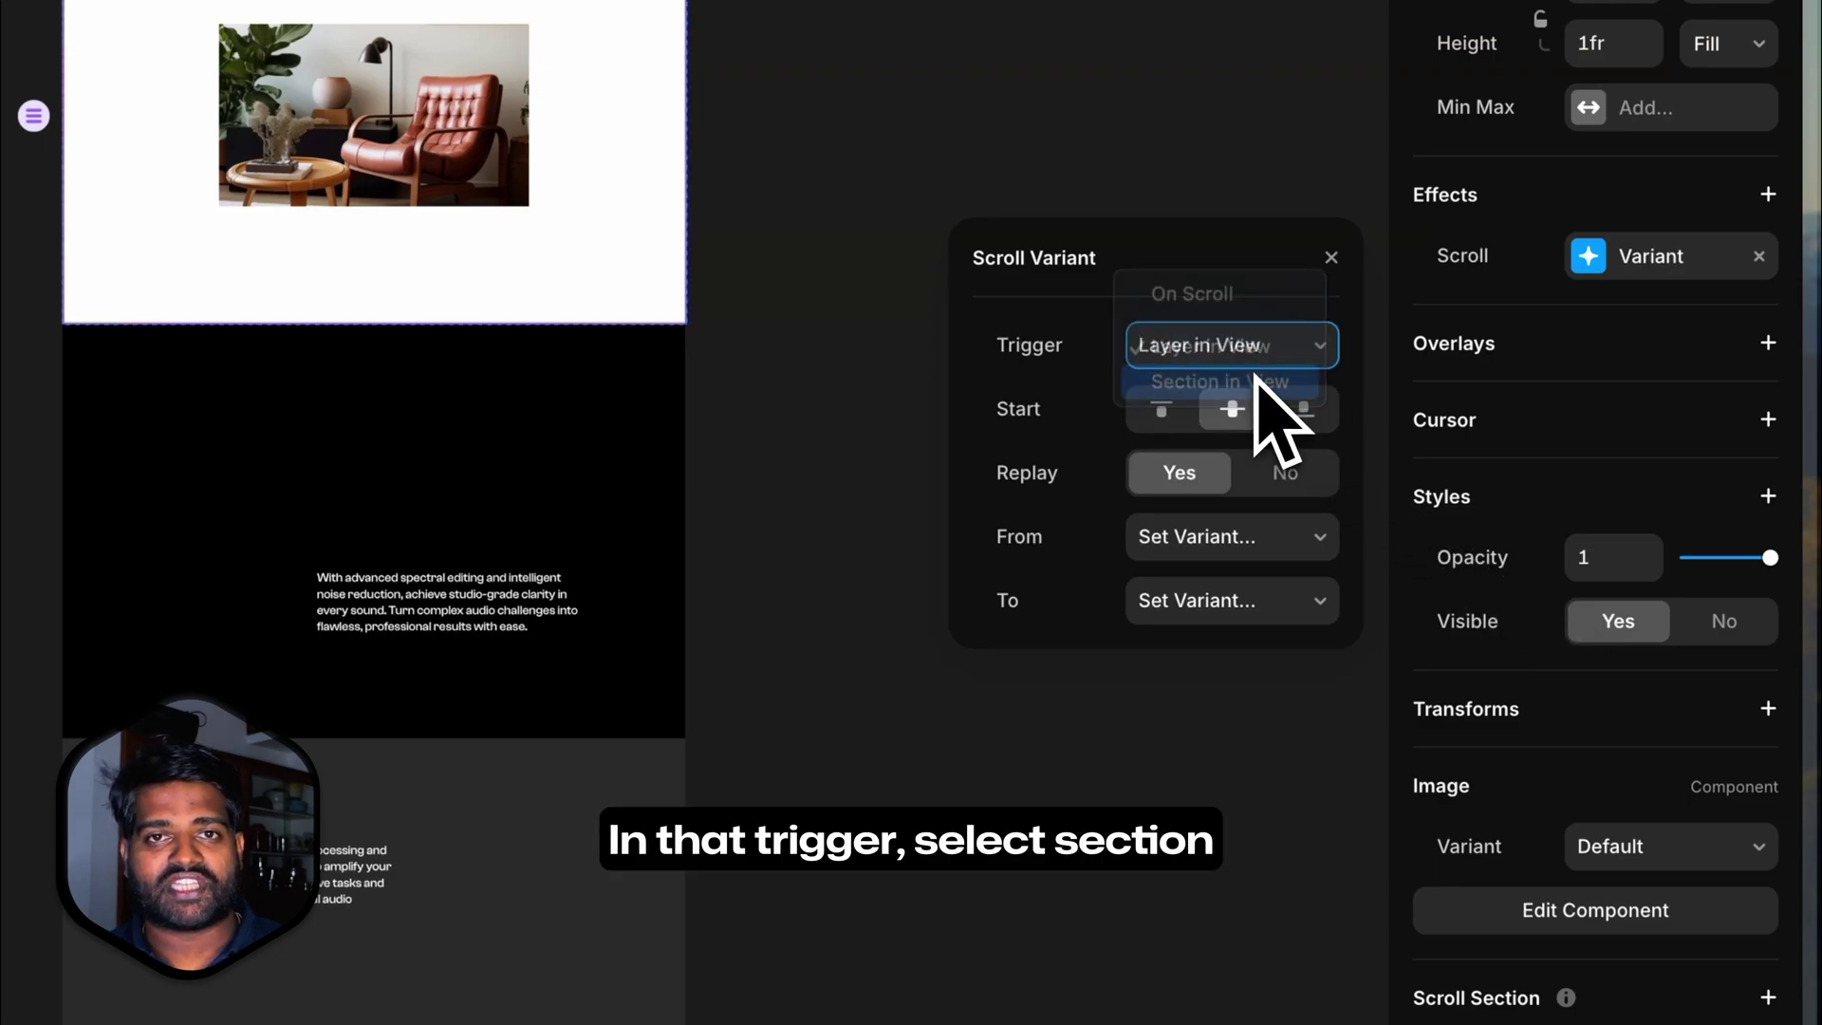
{"action": "left_click", "coordinate": [1253, 381]}
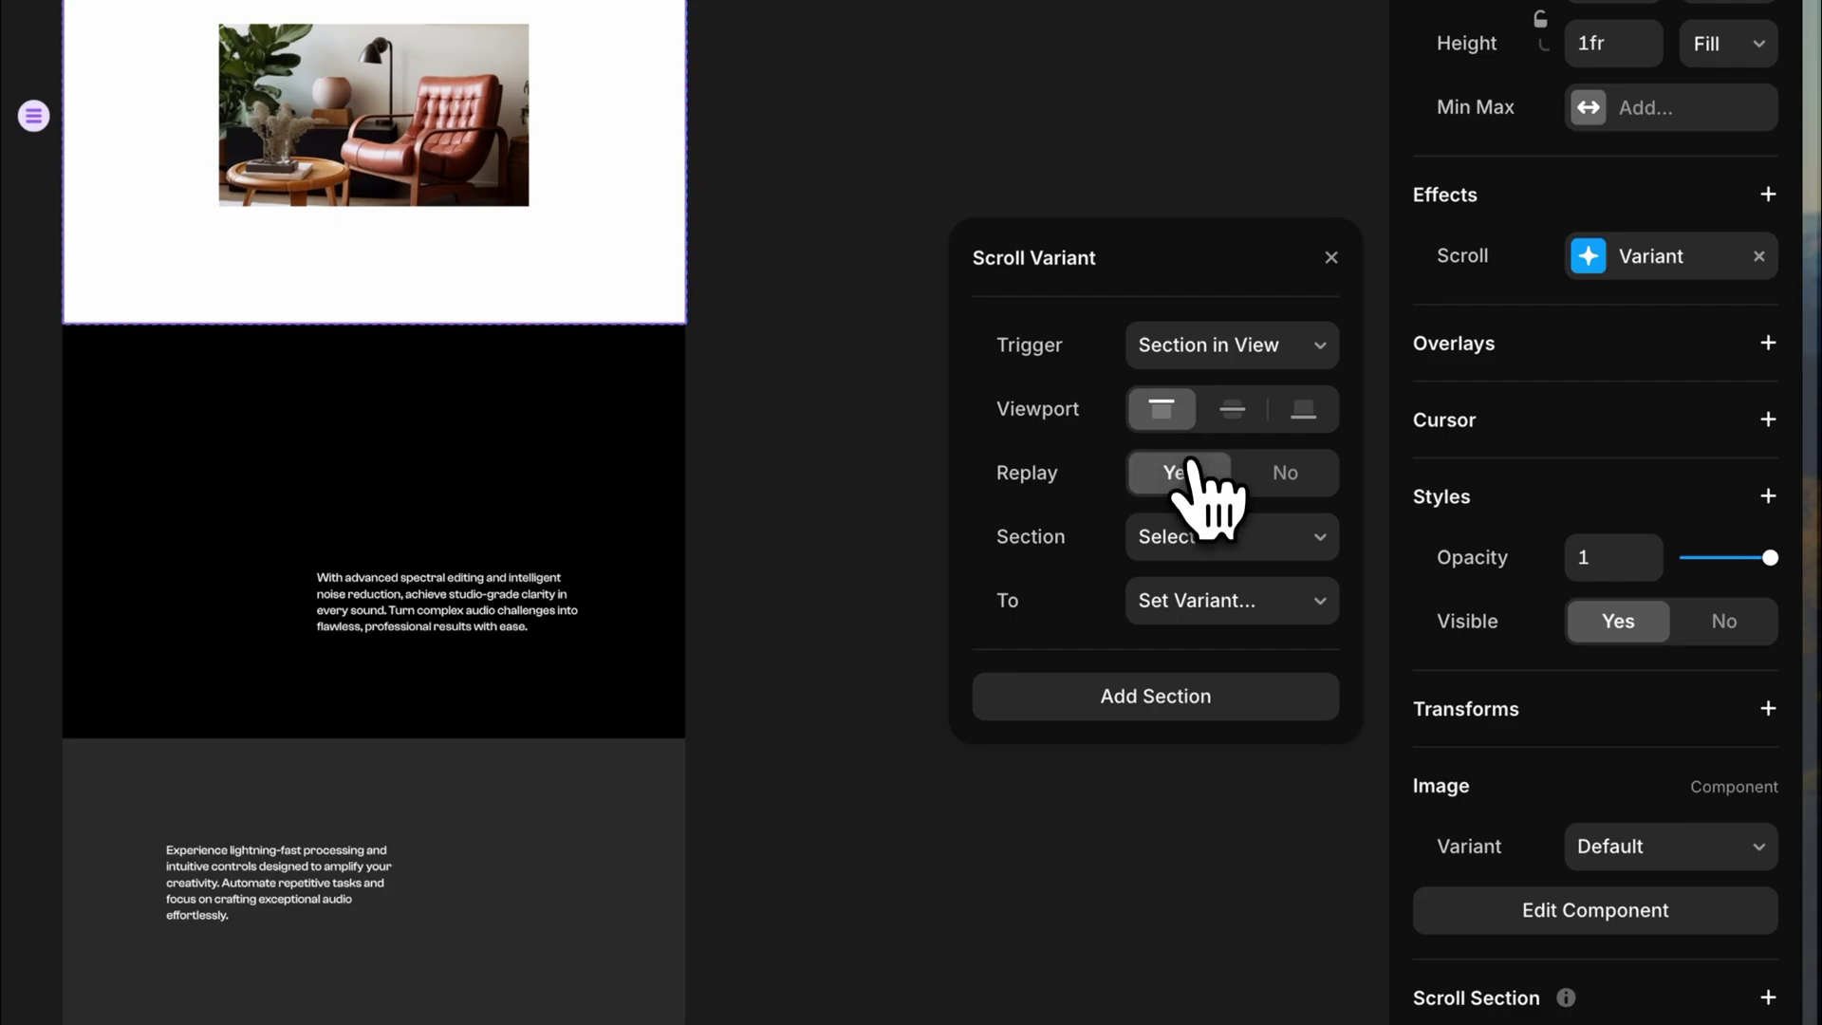
Step: Map section #1 to variant 1 in the Scroll Variant effect
{"action": "left_click", "coordinate": [1207, 539]}
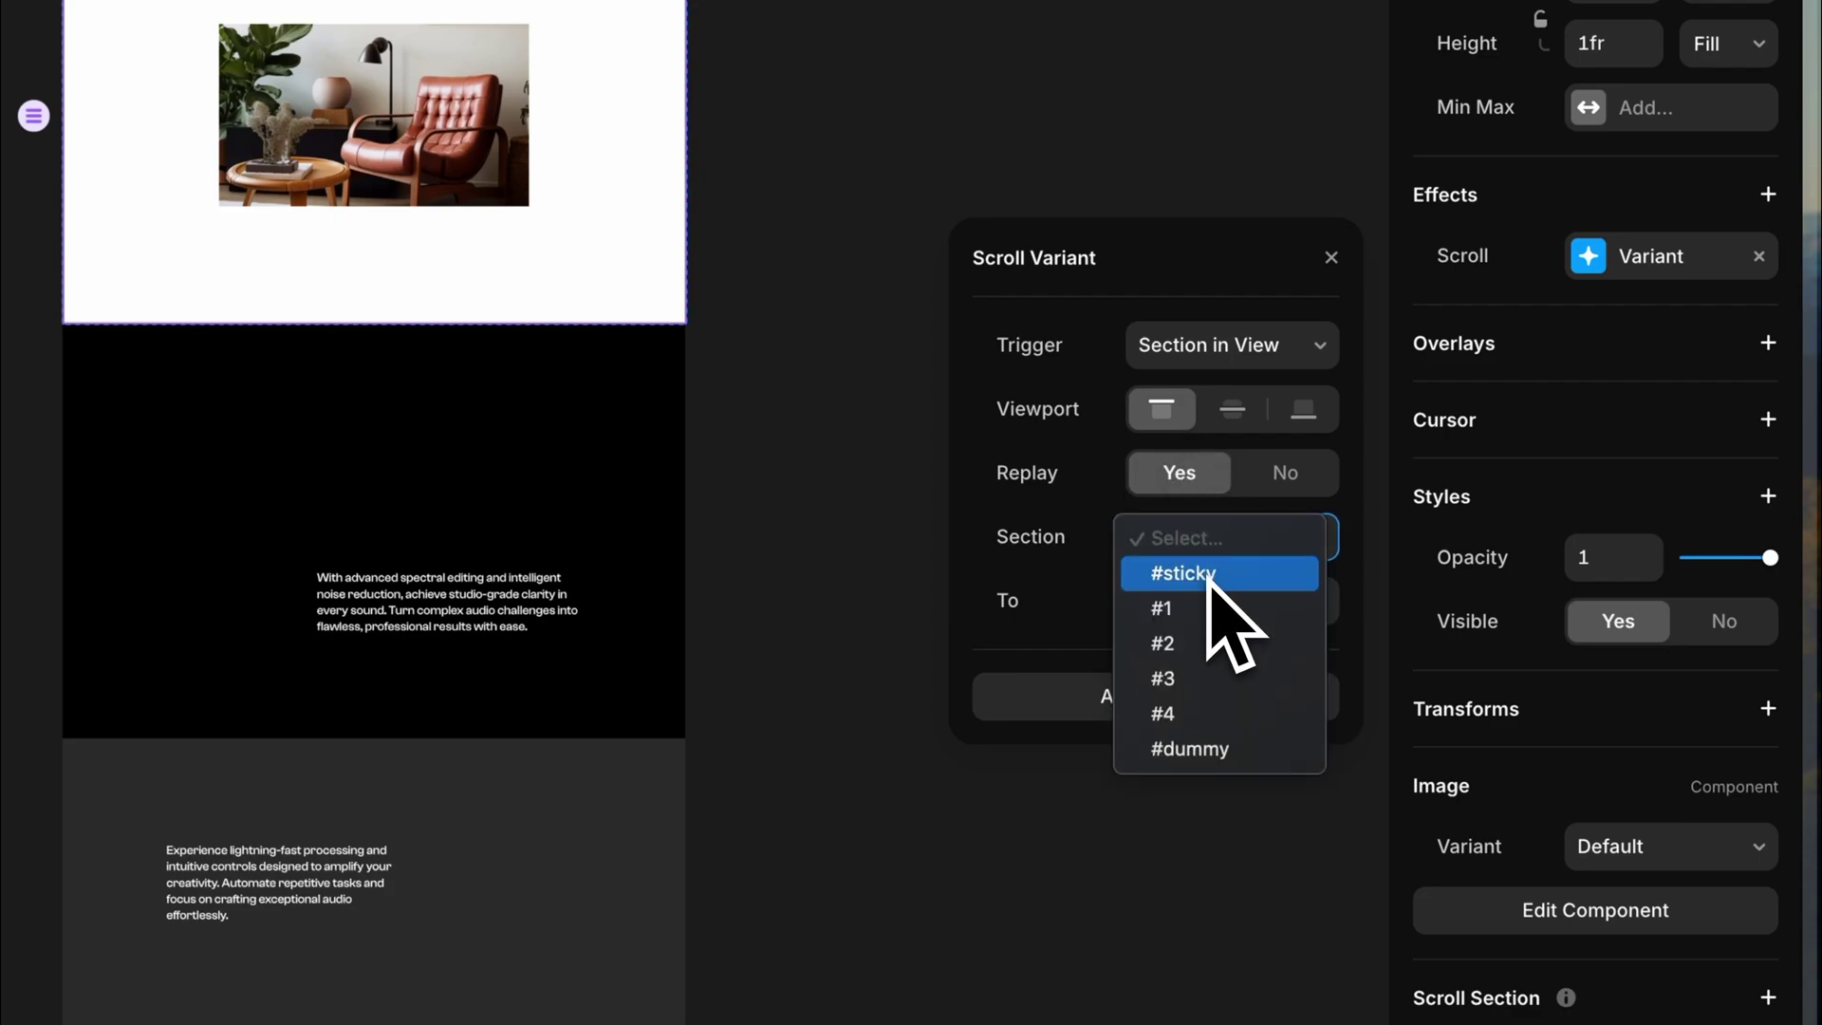
{"action": "left_click", "coordinate": [1220, 612]}
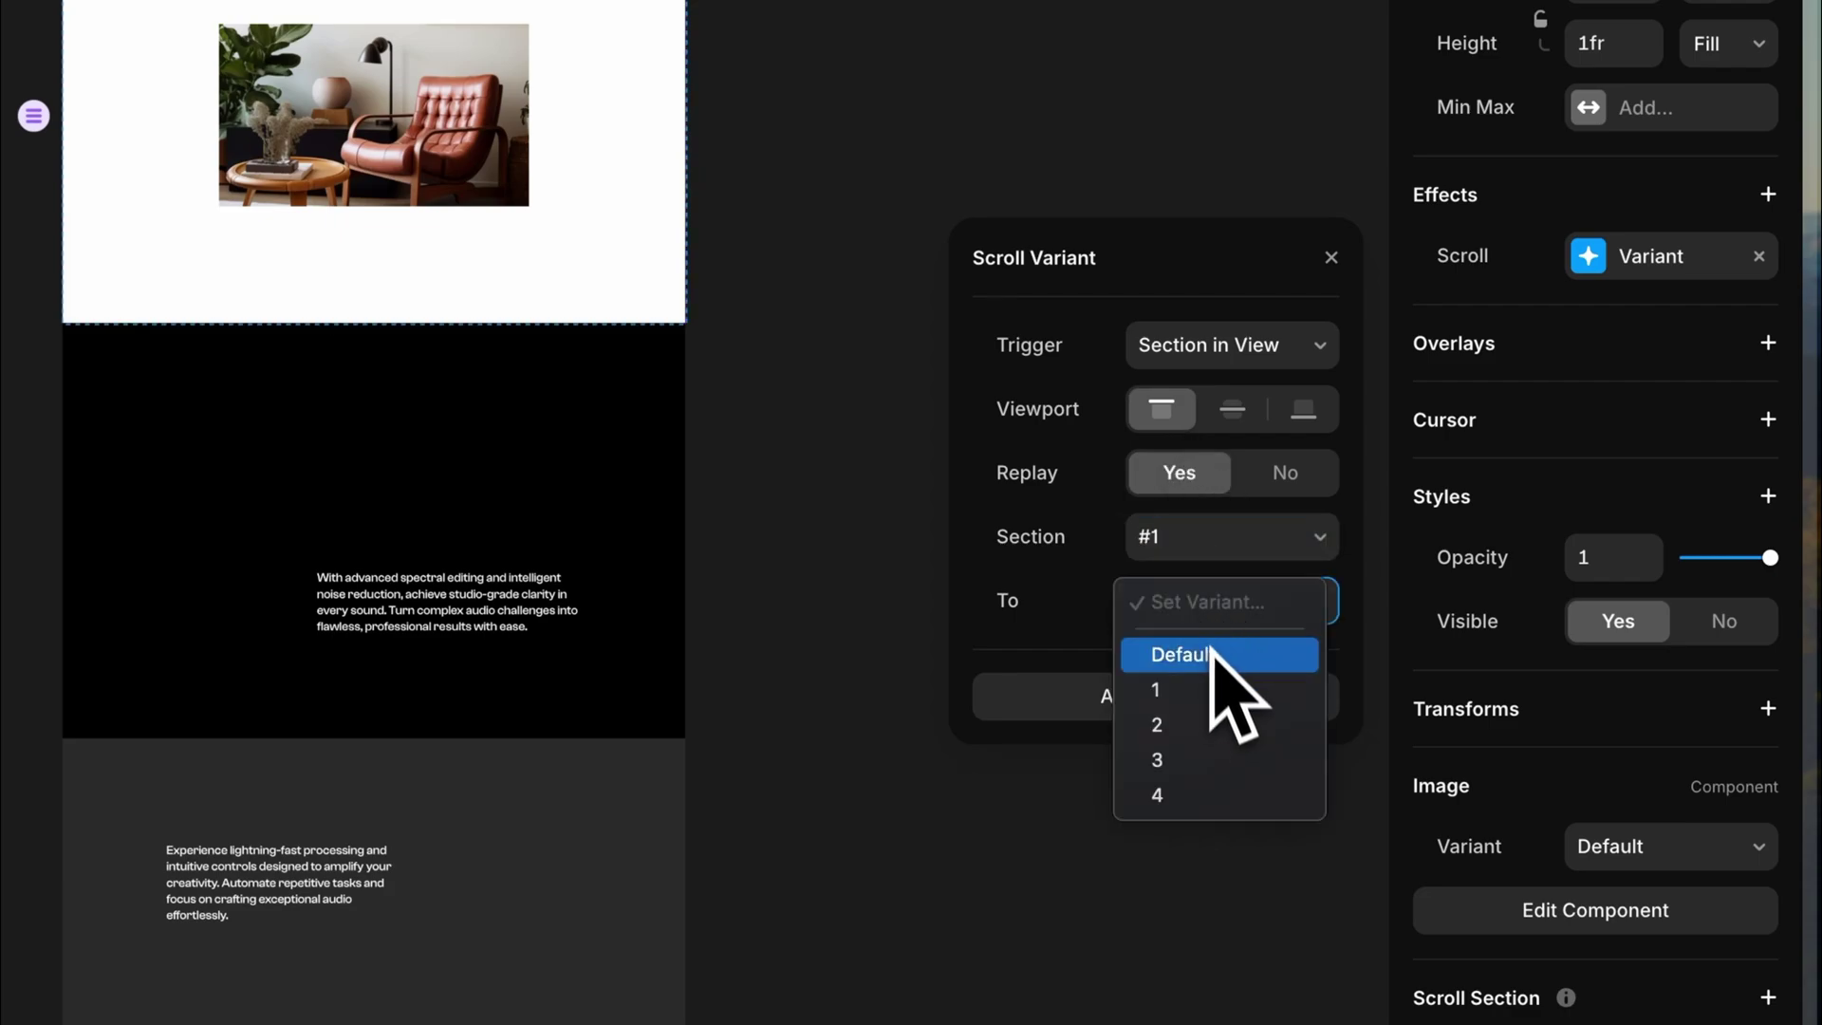
{"action": "left_click", "coordinate": [1218, 689]}
Step: Add another section entry to the Scroll Variant effect that maps section #2 to variant 2
{"action": "left_click", "coordinate": [1220, 702]}
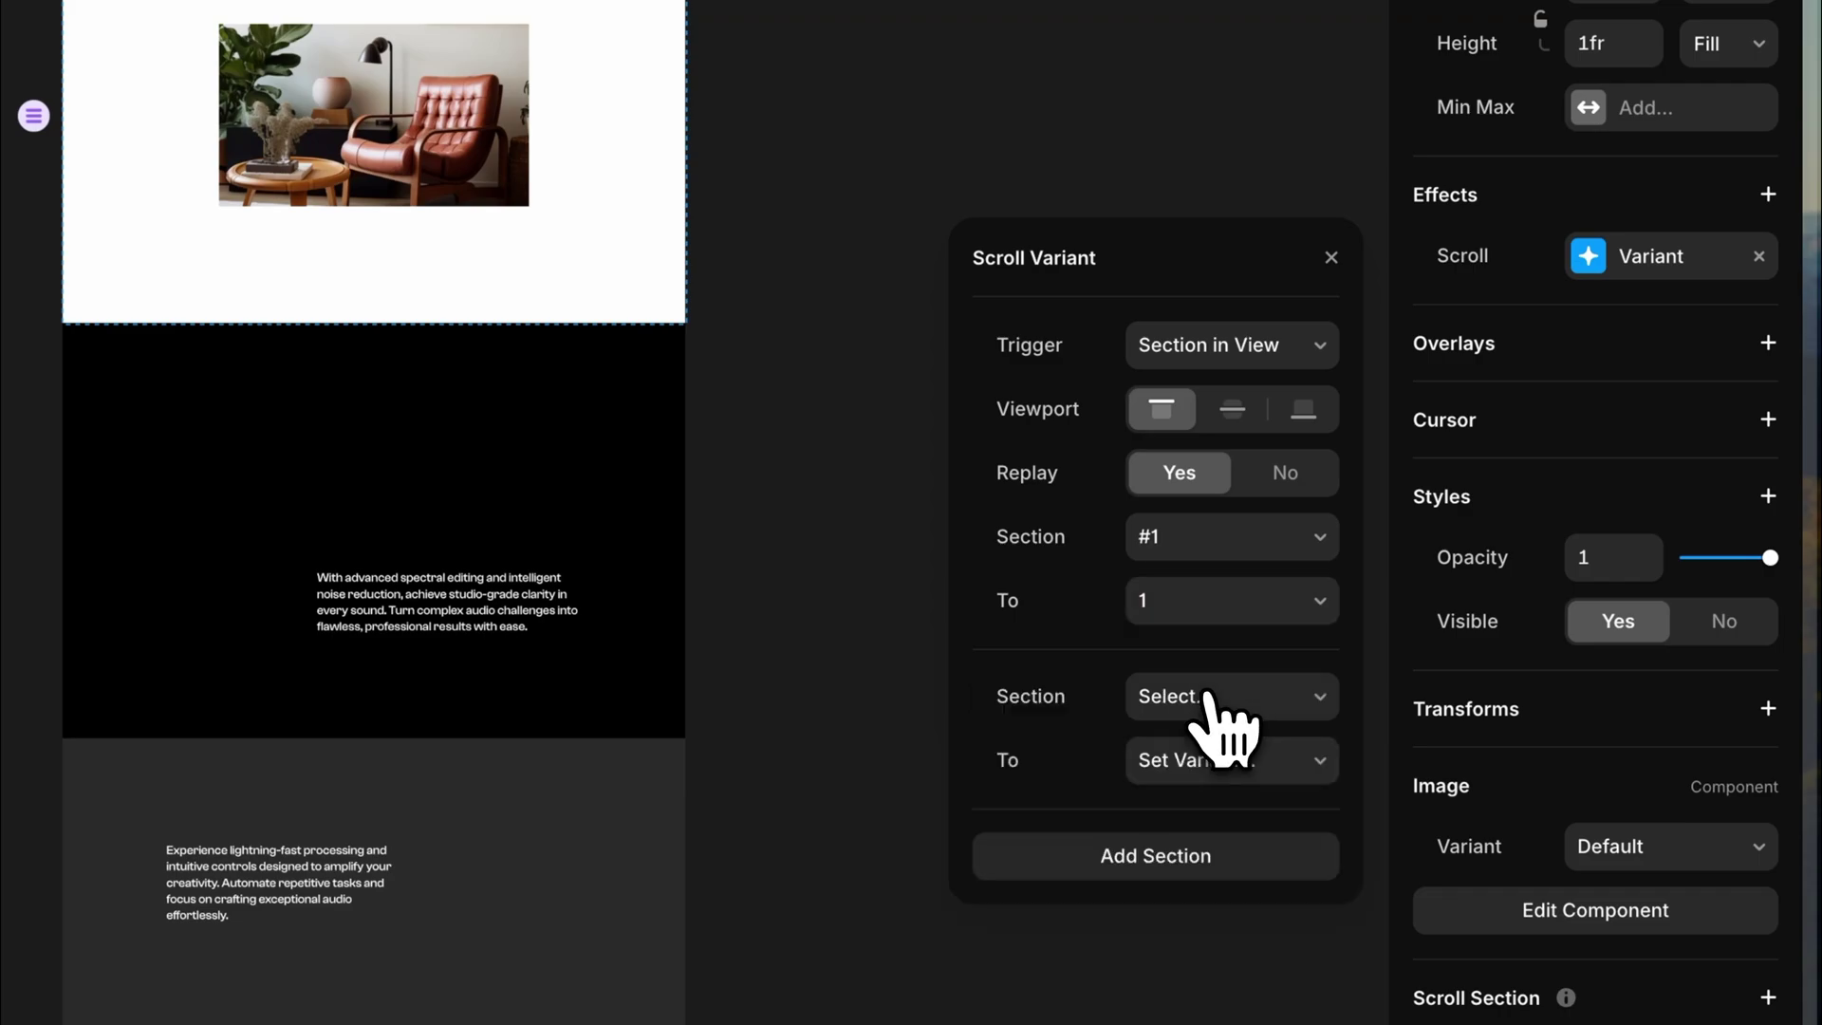
{"action": "left_click", "coordinate": [1218, 716]}
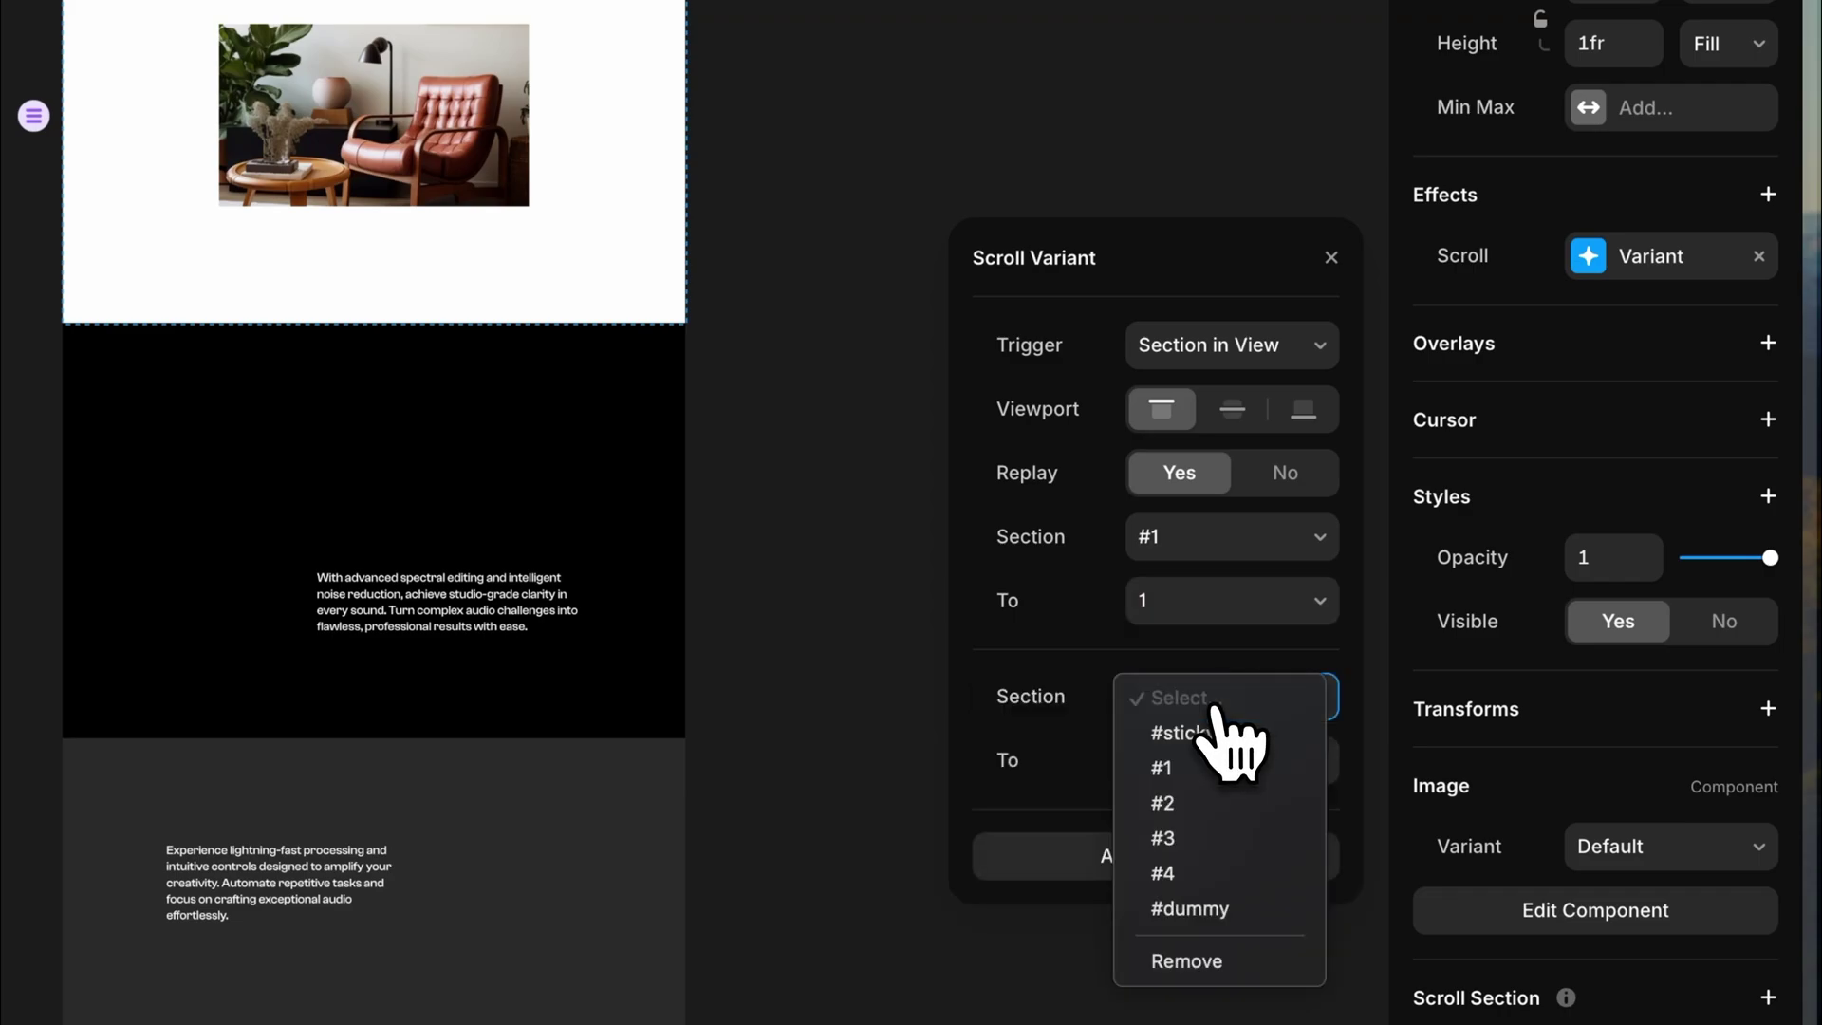
{"action": "left_click", "coordinate": [1218, 800]}
{"action": "left_click", "coordinate": [1213, 769]}
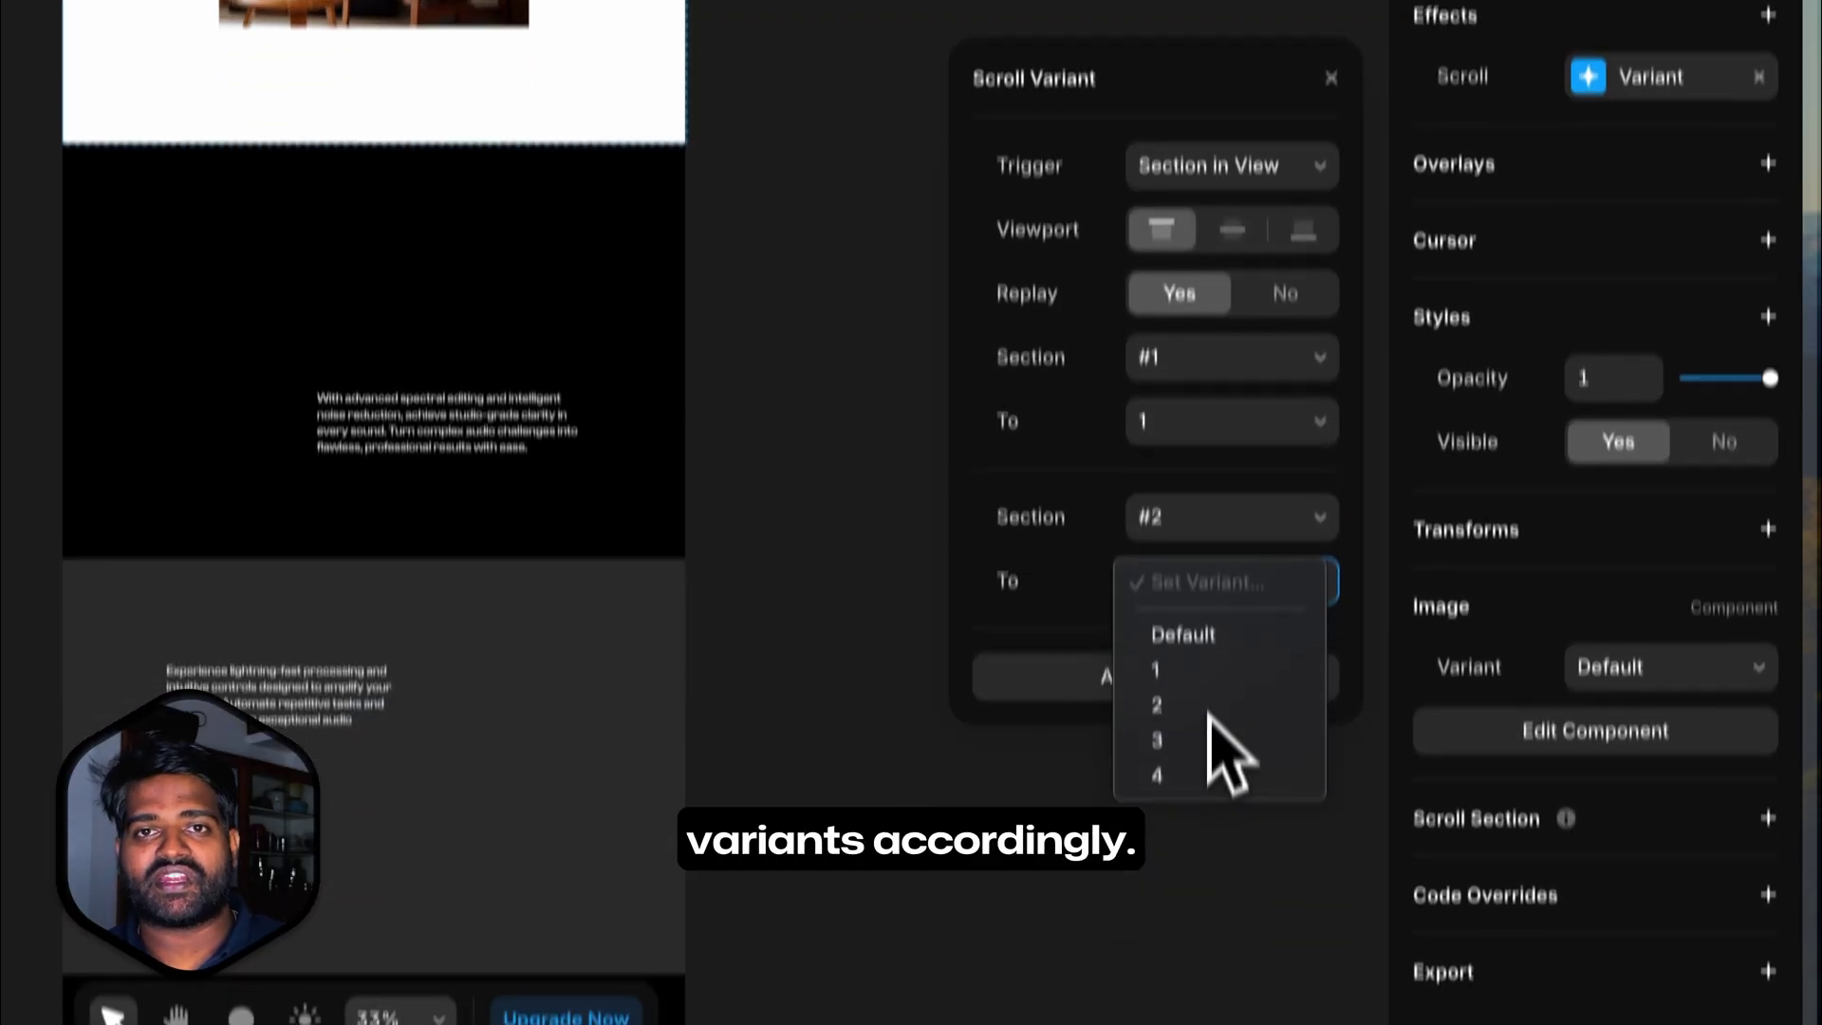
{"action": "left_click", "coordinate": [1210, 880]}
Step: Add a third section entry to the Scroll Variant effect that maps section #3 to variant 3
{"action": "left_click", "coordinate": [1213, 612]}
{"action": "left_click", "coordinate": [1198, 598]}
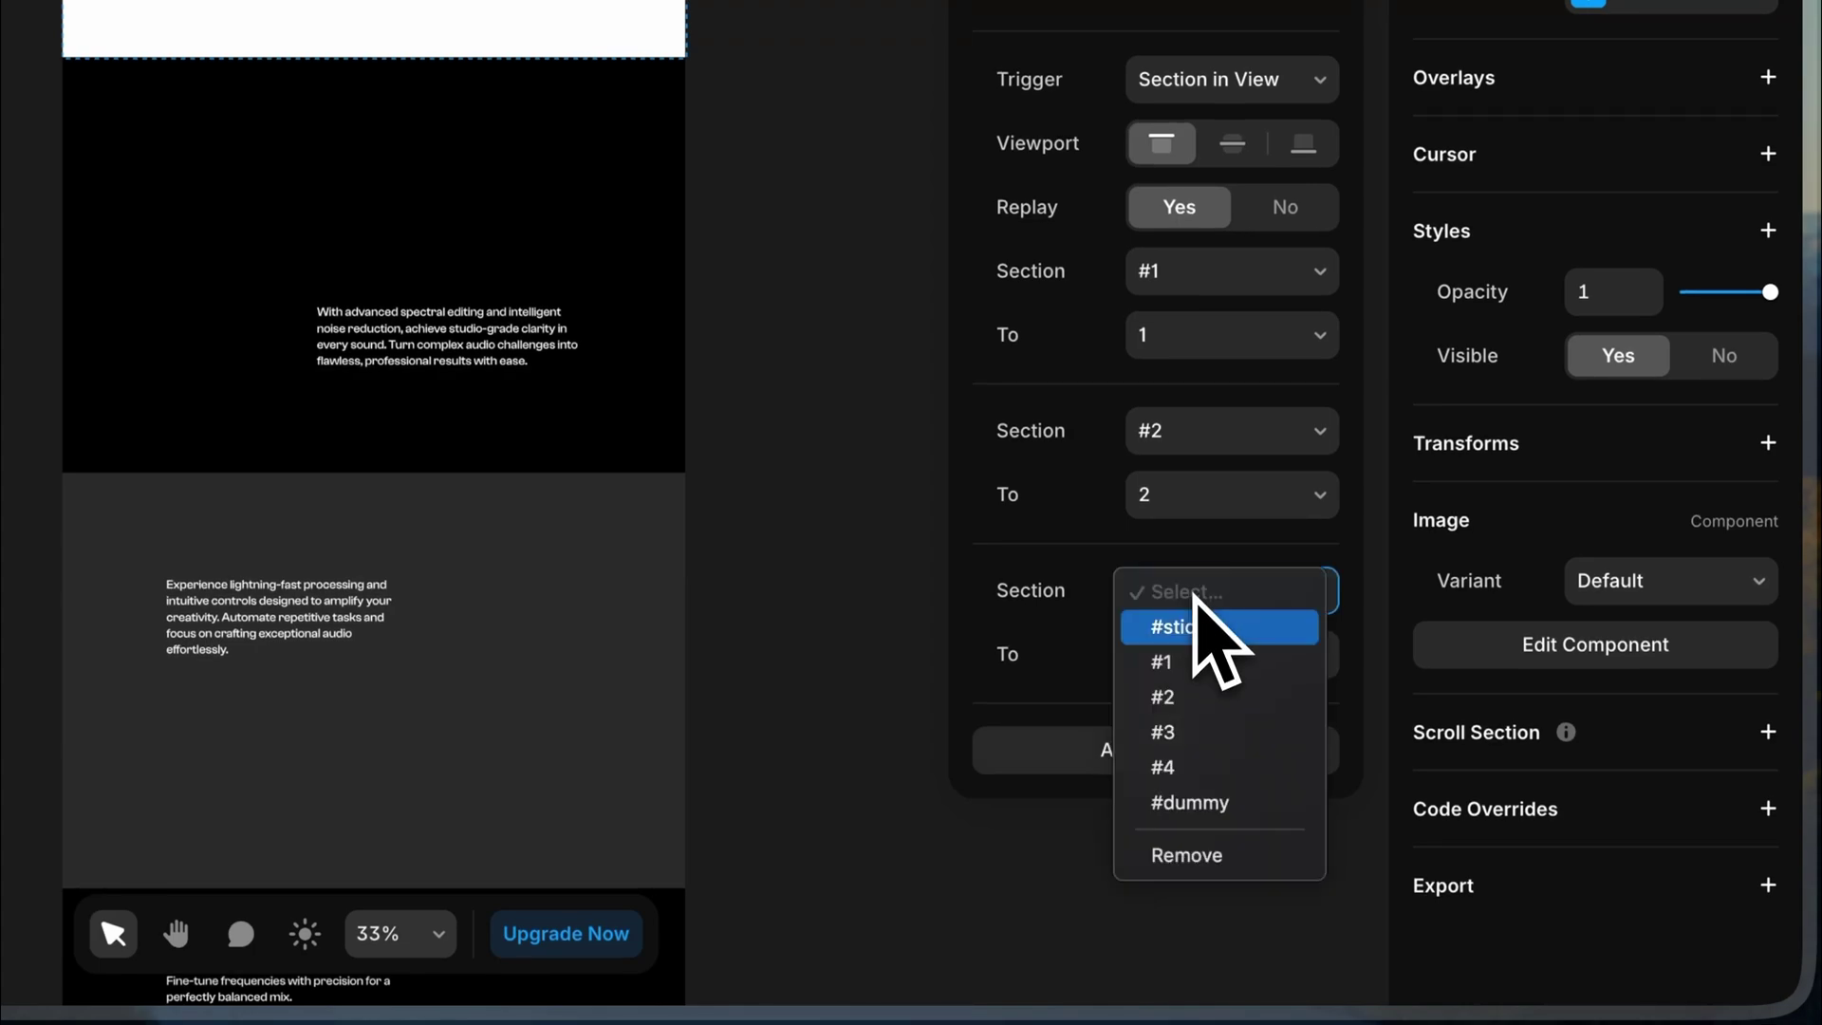
{"action": "left_click", "coordinate": [1201, 729]}
{"action": "left_click", "coordinate": [1212, 664]}
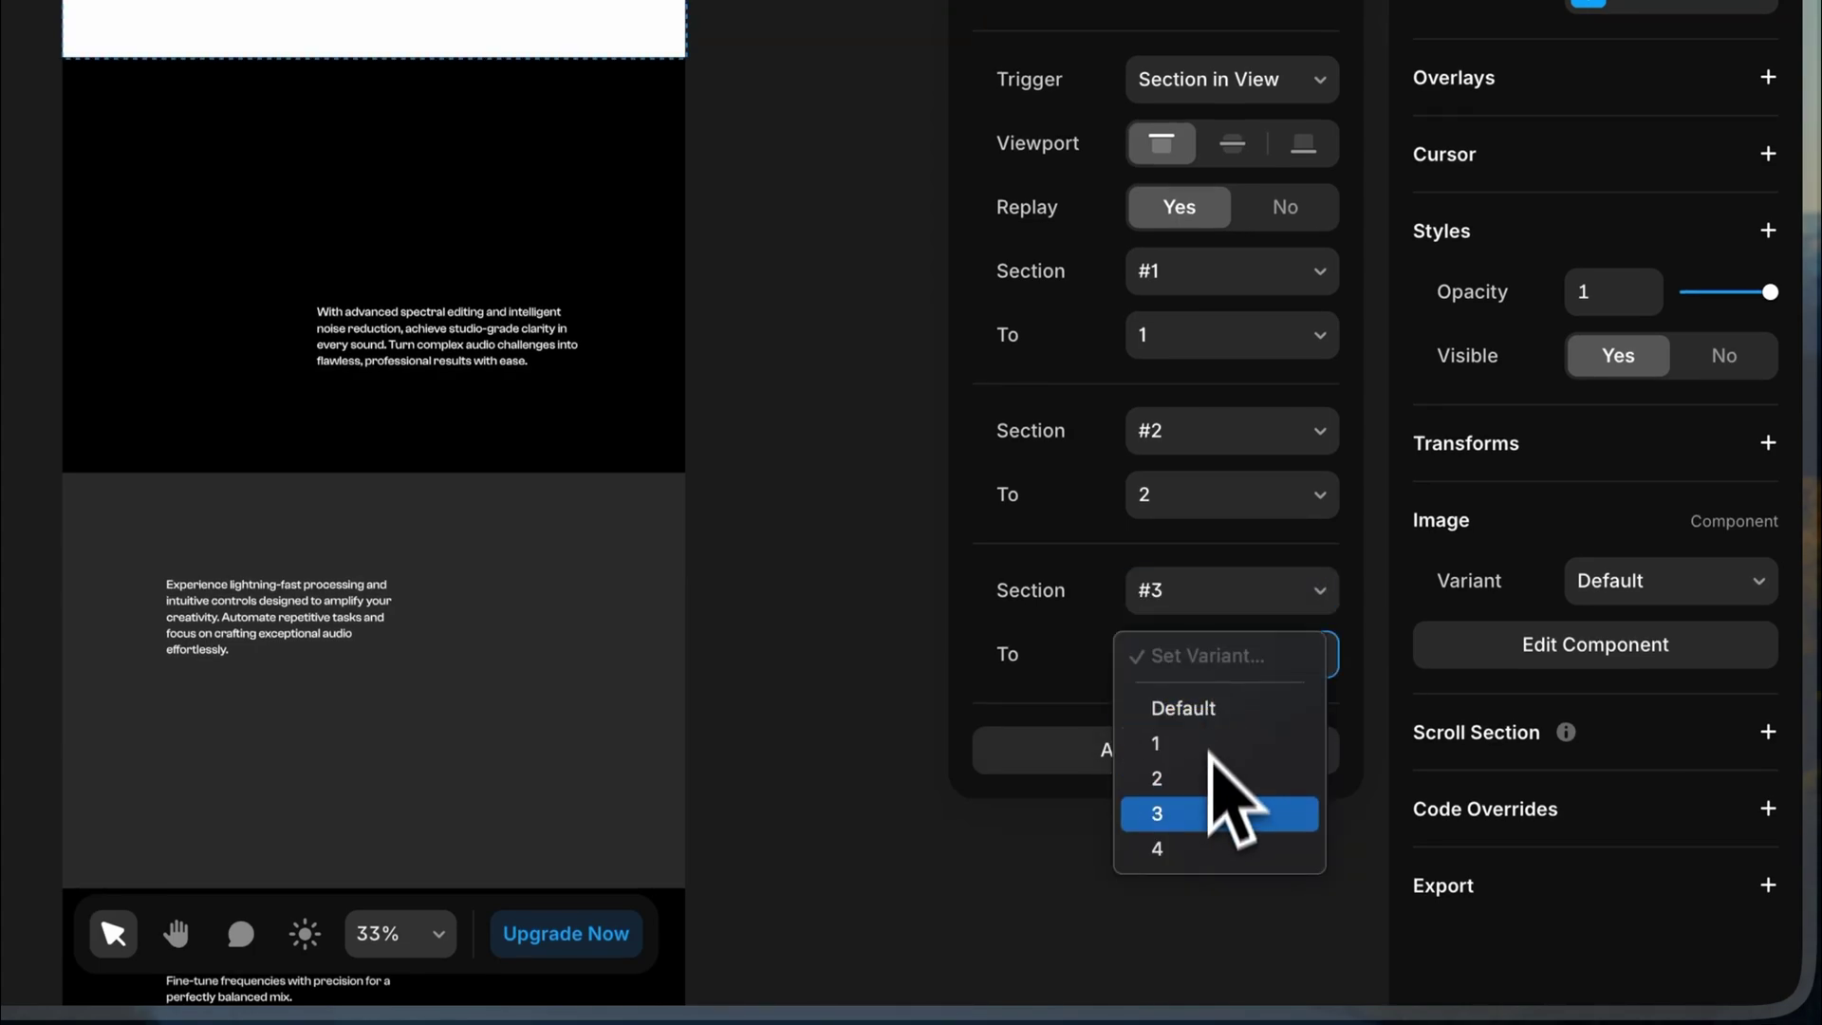
Step: Add a fourth section entry mapping section #4 to variant 4, and close the Scroll Variant settings
{"action": "left_click", "coordinate": [1186, 750]}
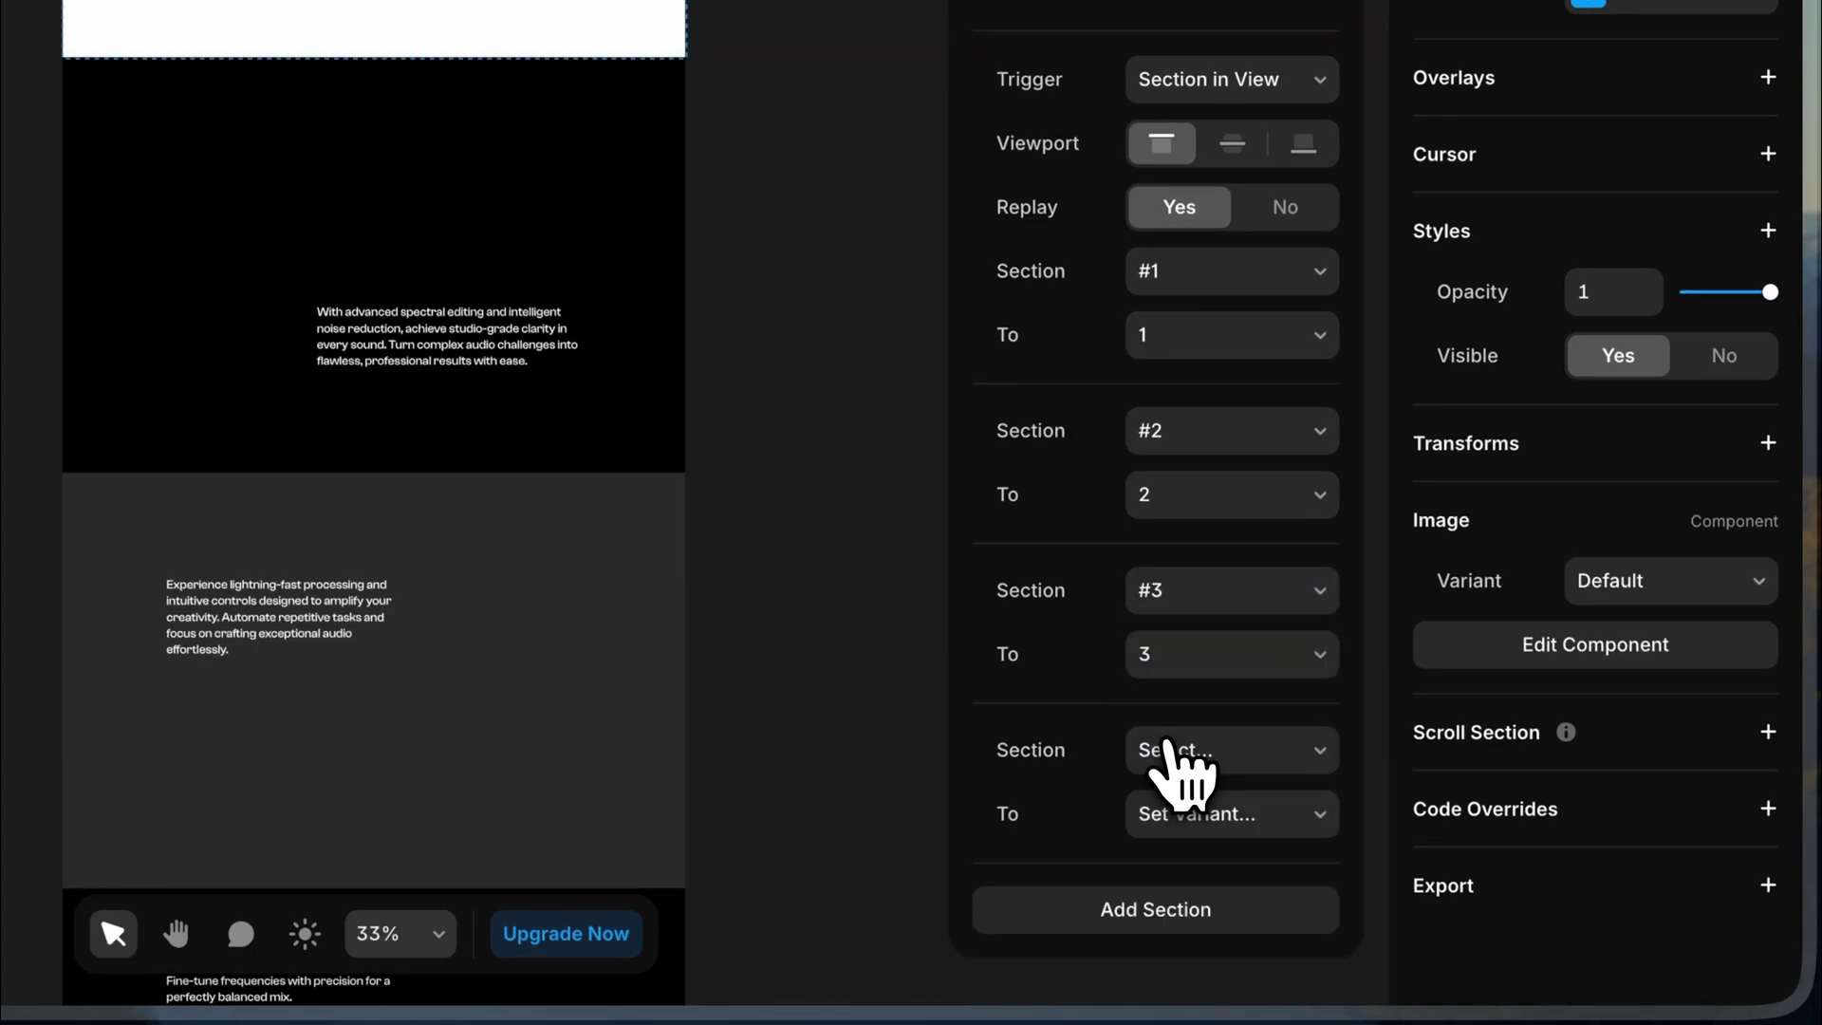
{"action": "left_click", "coordinate": [1193, 927]}
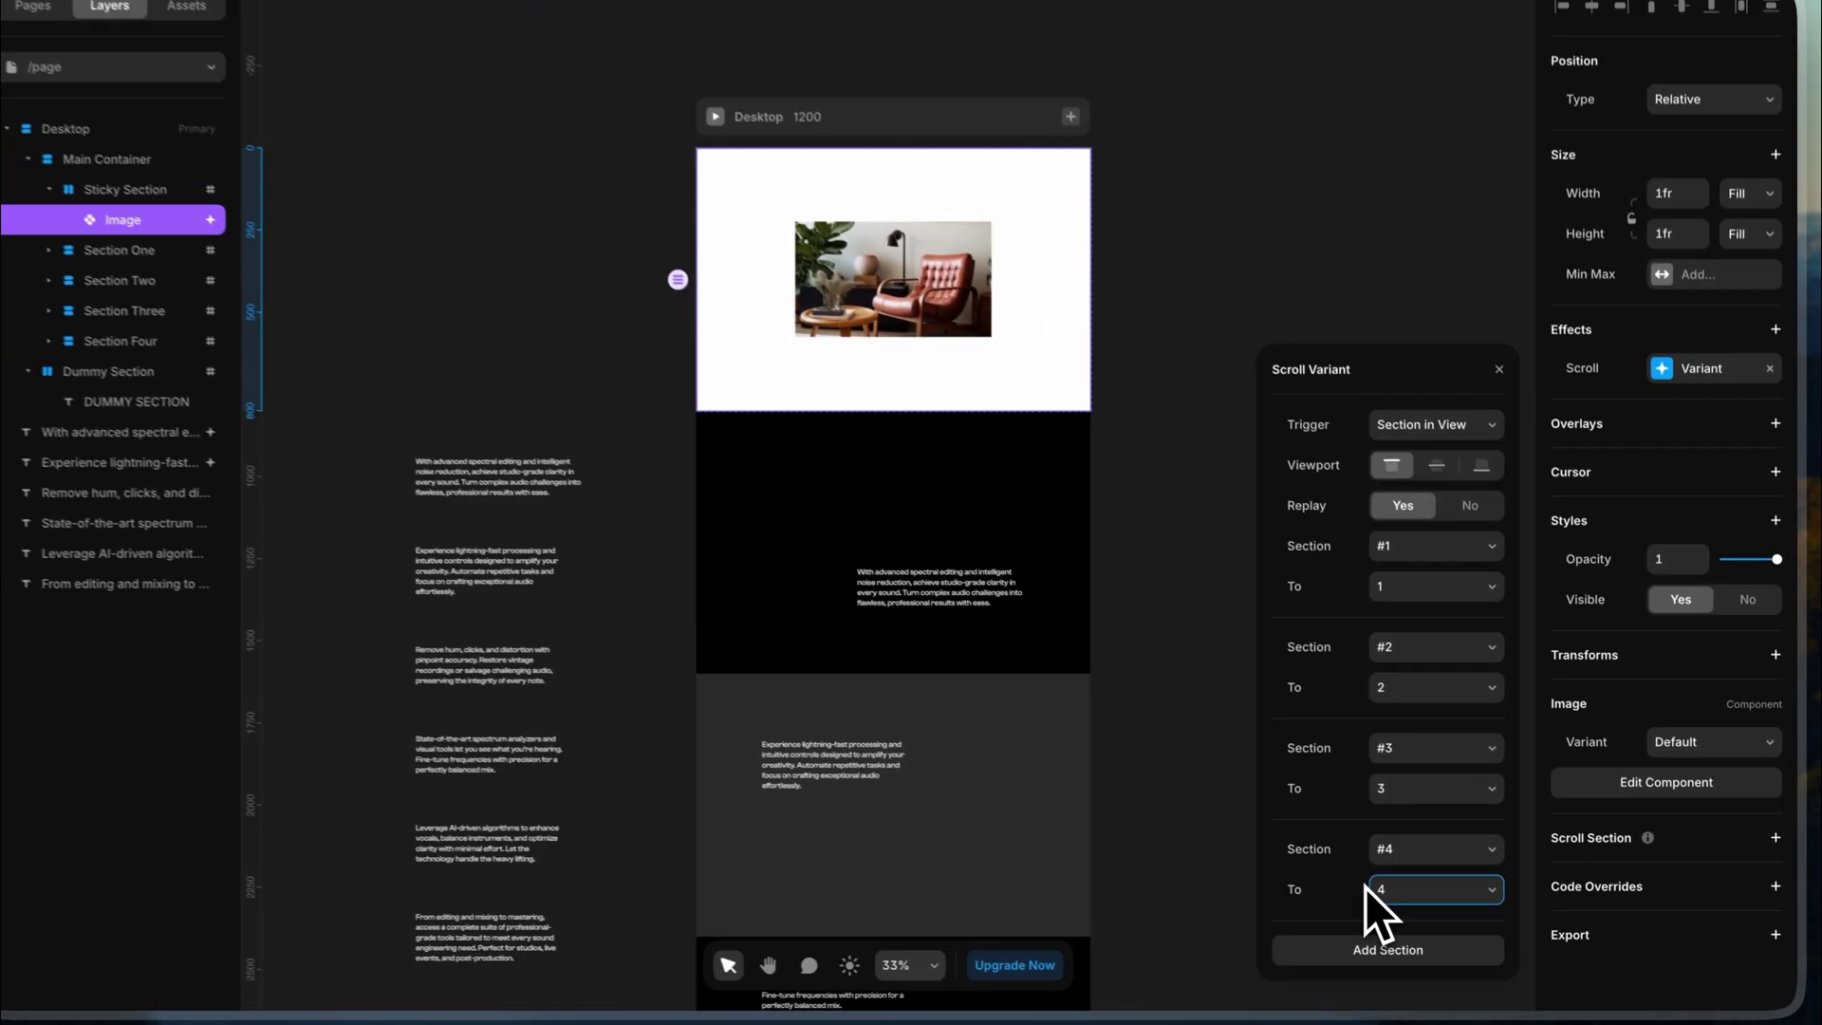
{"action": "left_click", "coordinate": [813, 398]}
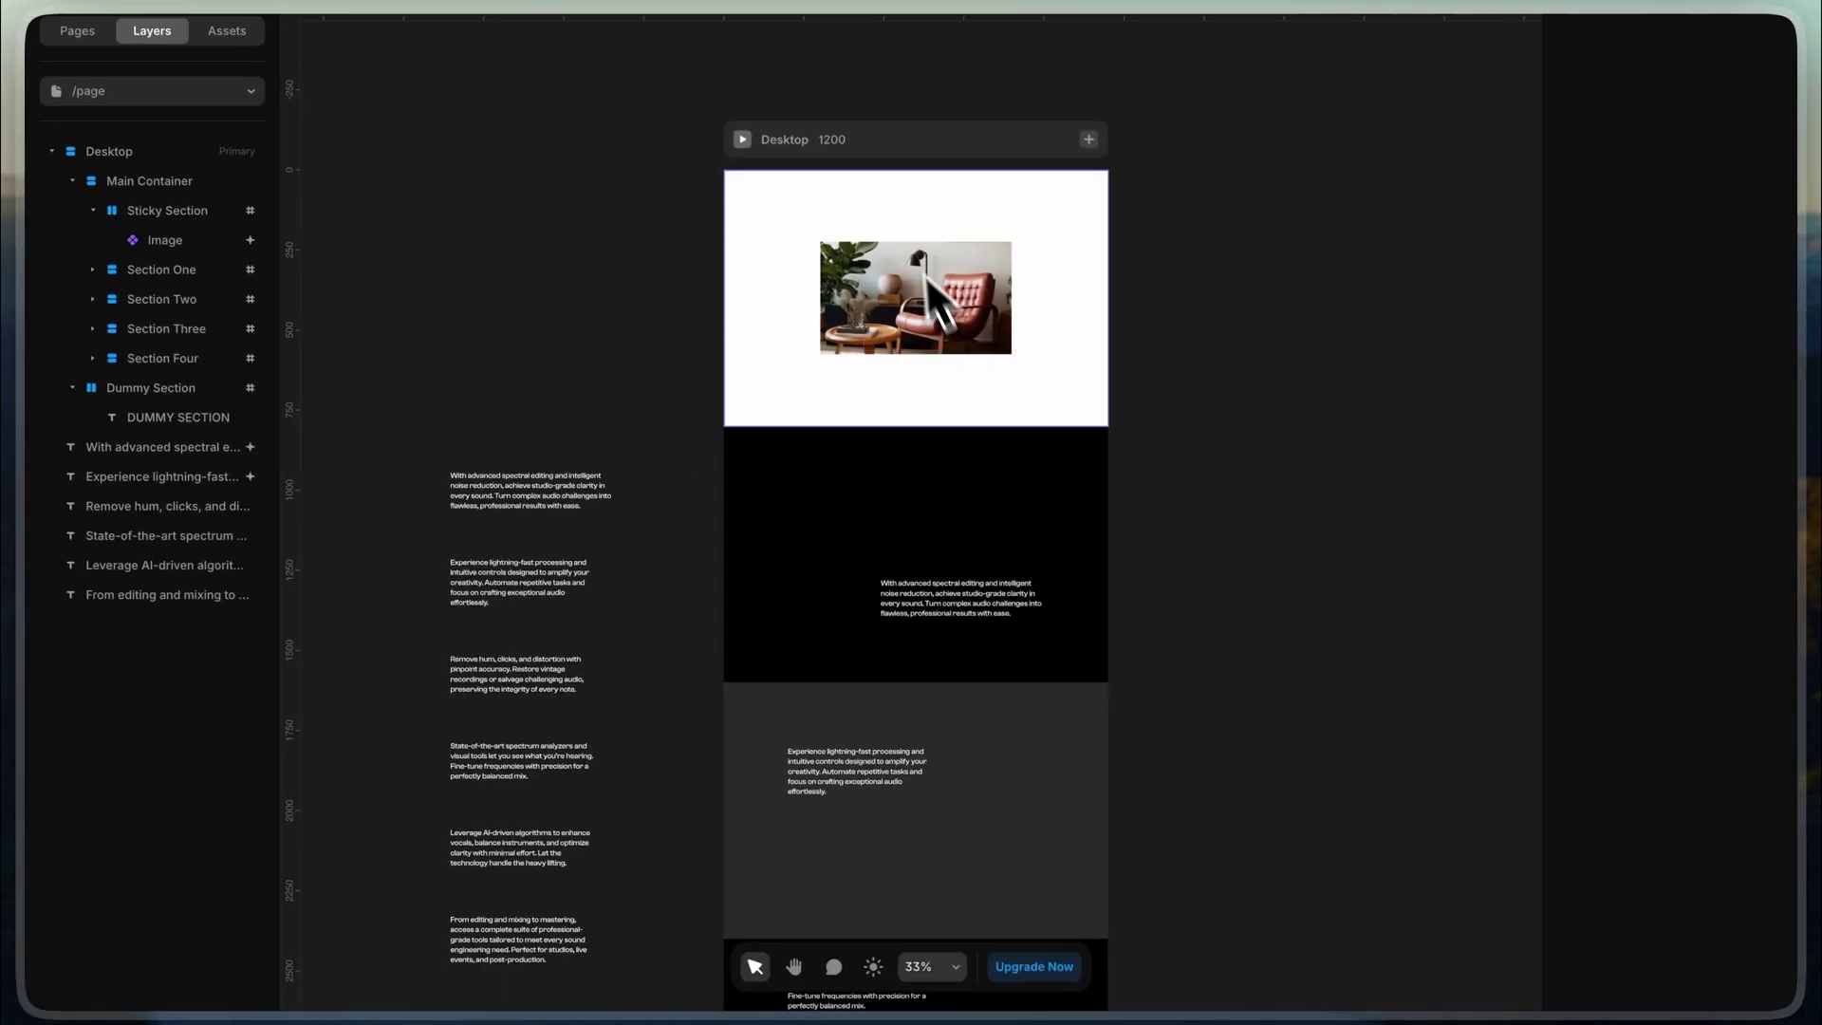
Step: Preview the Desktop page and examine how the sticky image changes variant while passing through all four sections
{"action": "left_click", "coordinate": [915, 145]}
{"action": "left_click", "coordinate": [743, 139]}
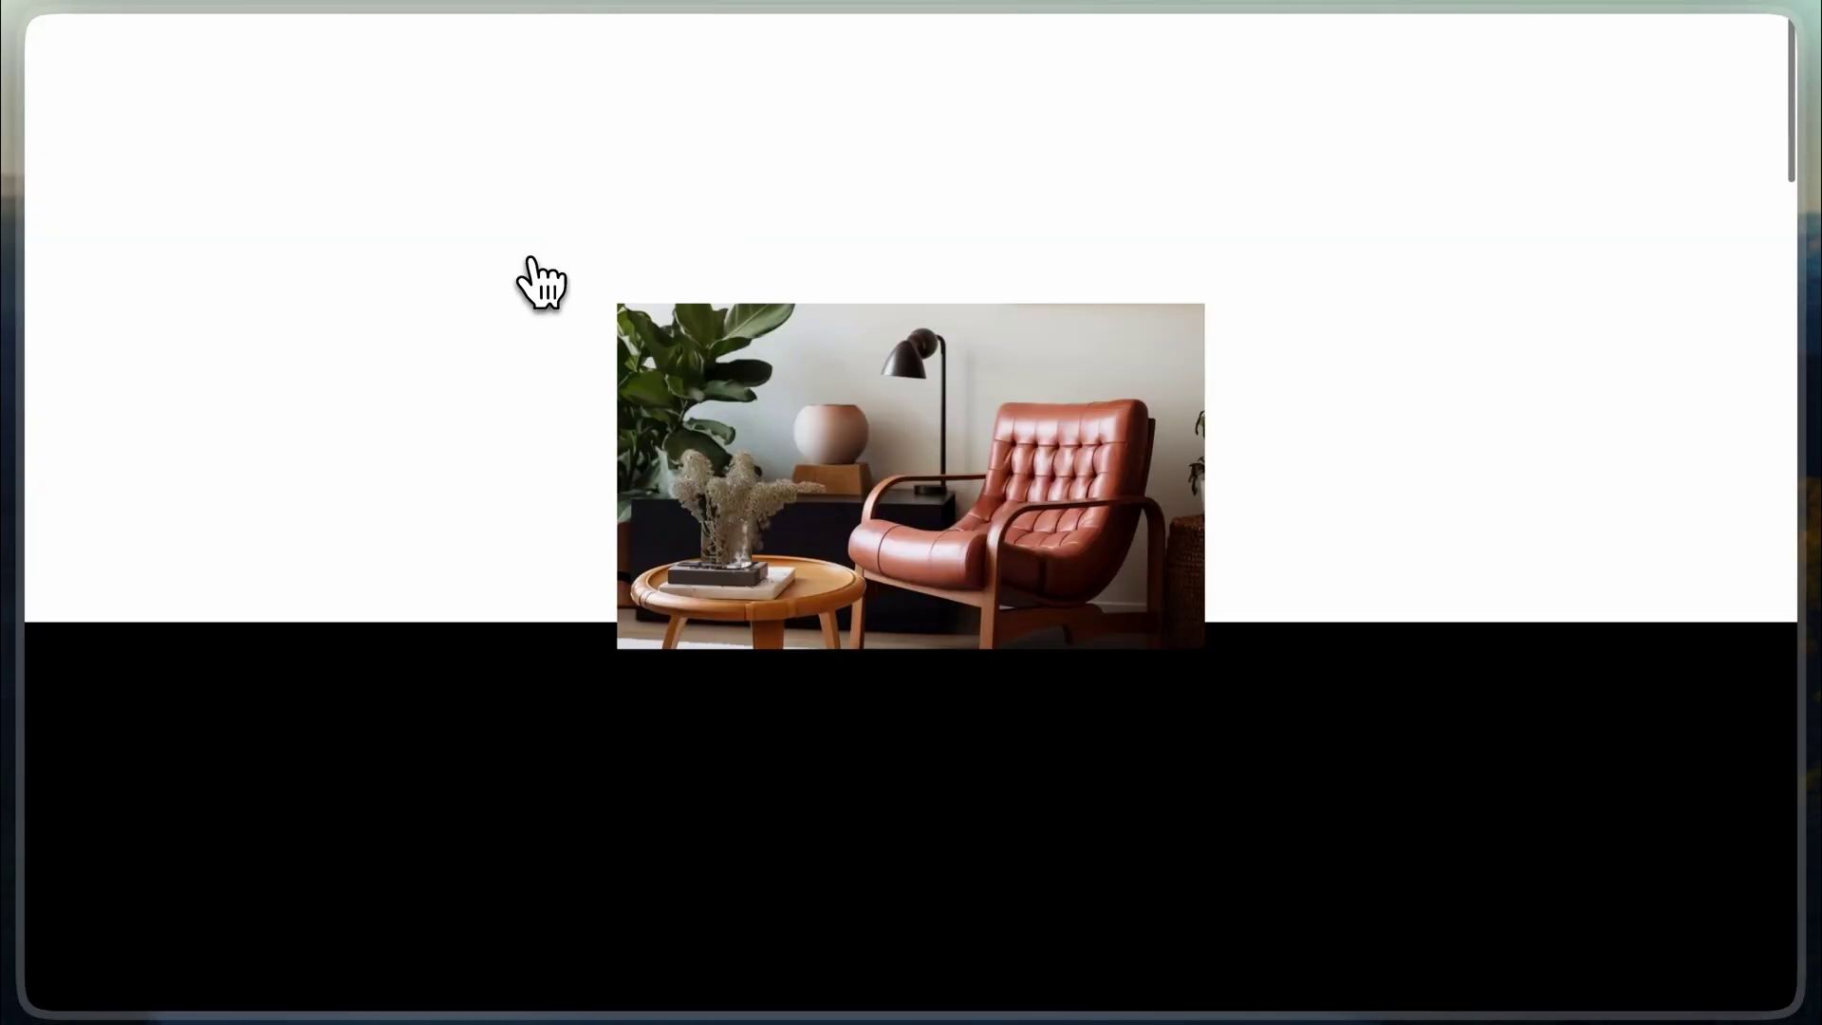
{"action": "scroll", "coordinate": [530, 260], "scroll_direction": "down", "scroll_amount": 8}
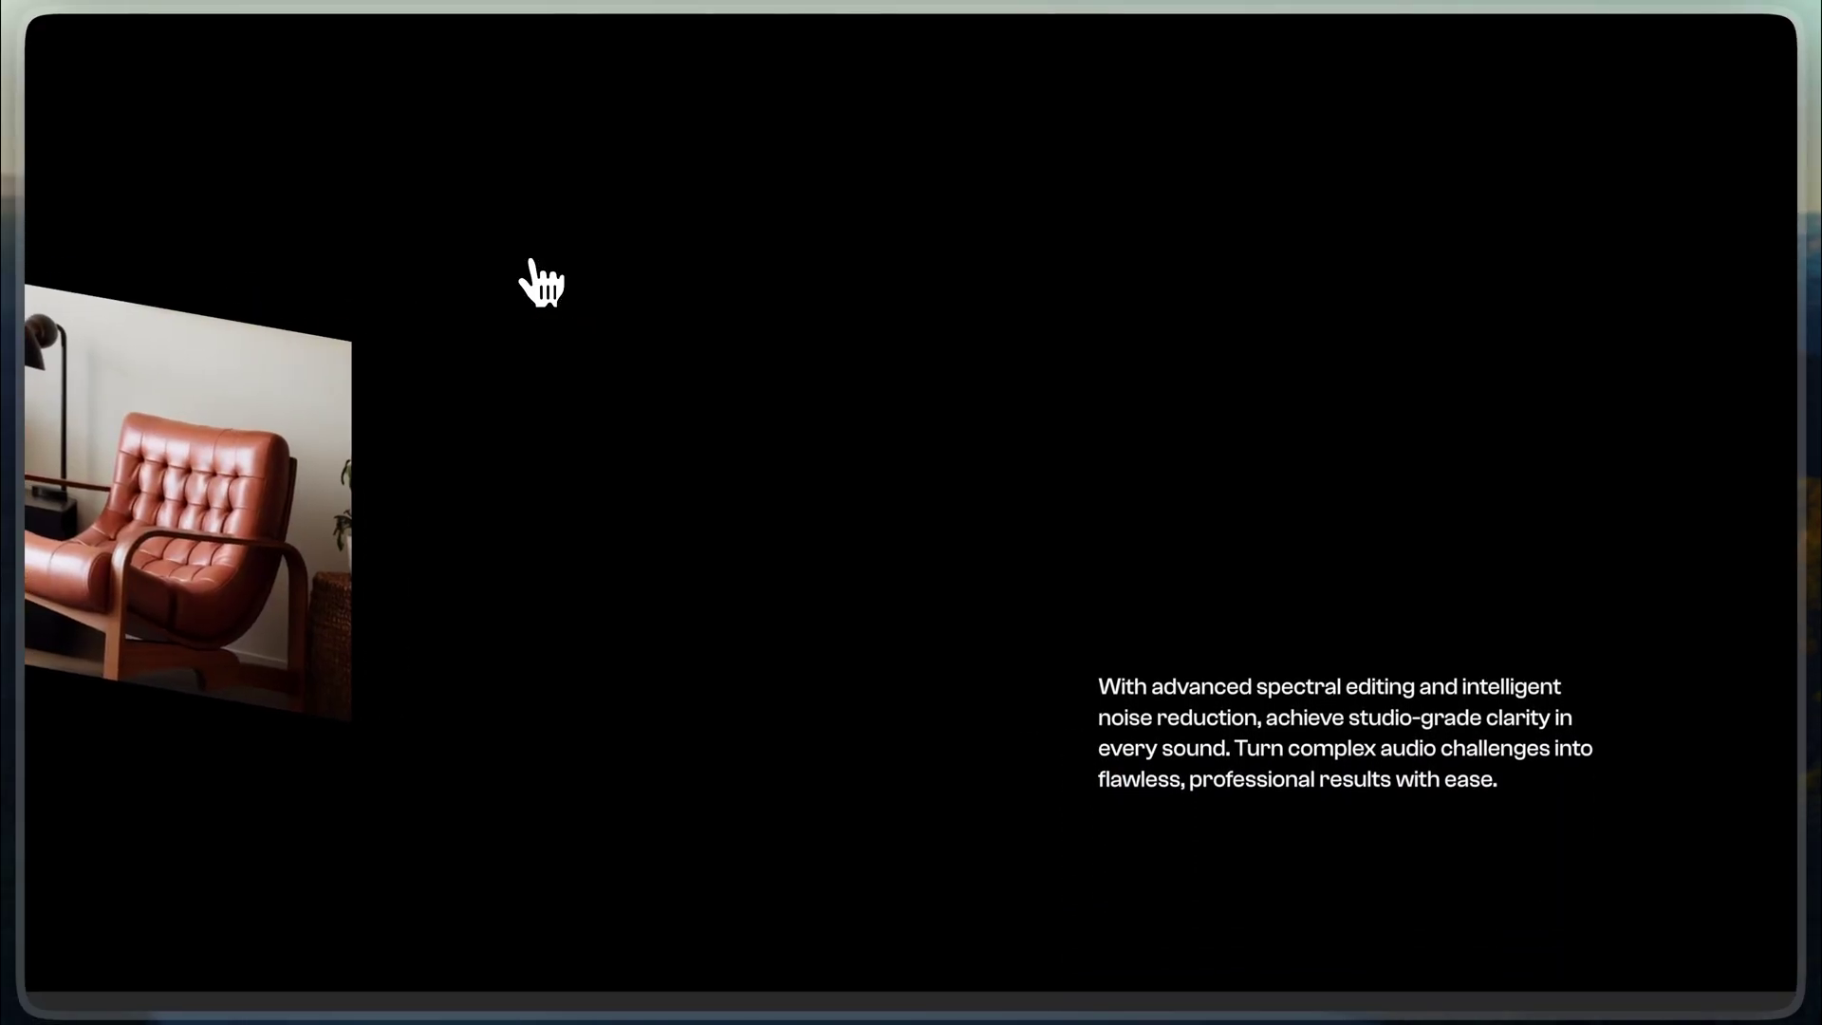
{"action": "scroll", "coordinate": [539, 281], "scroll_direction": "down", "scroll_amount": 10}
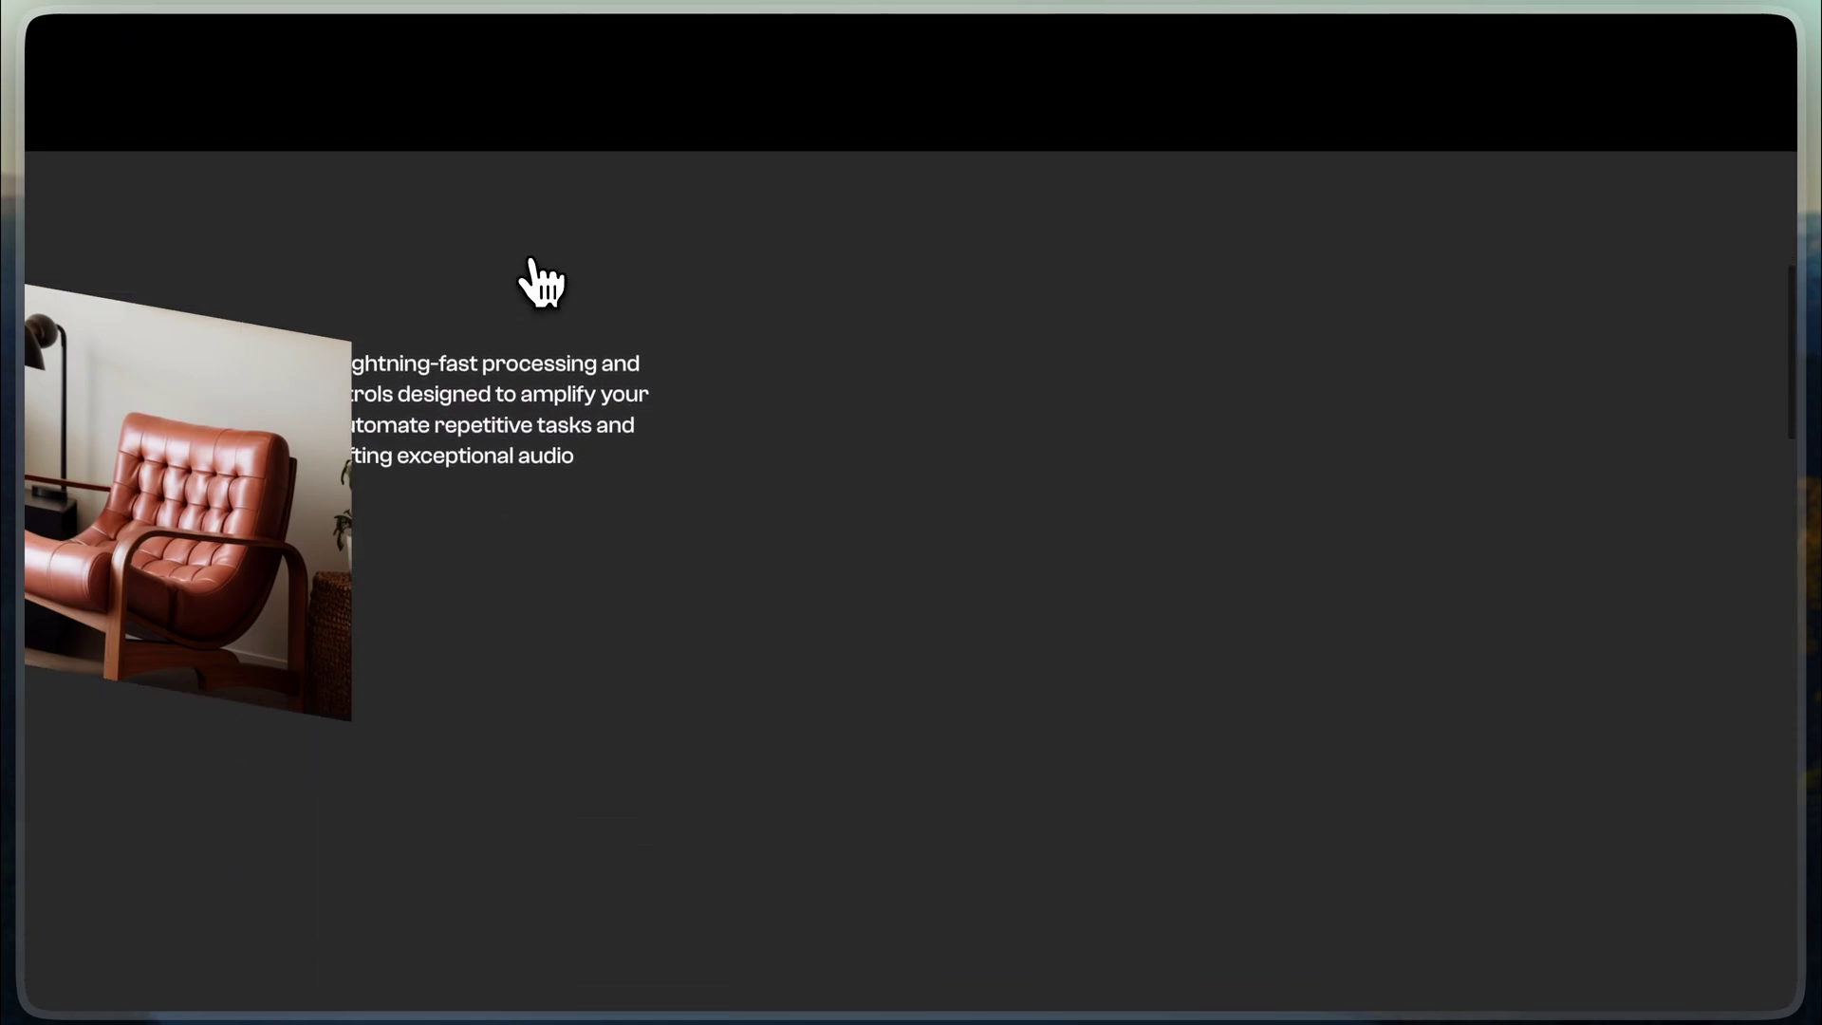
{"action": "scroll", "coordinate": [539, 281], "scroll_direction": "down", "scroll_amount": 3}
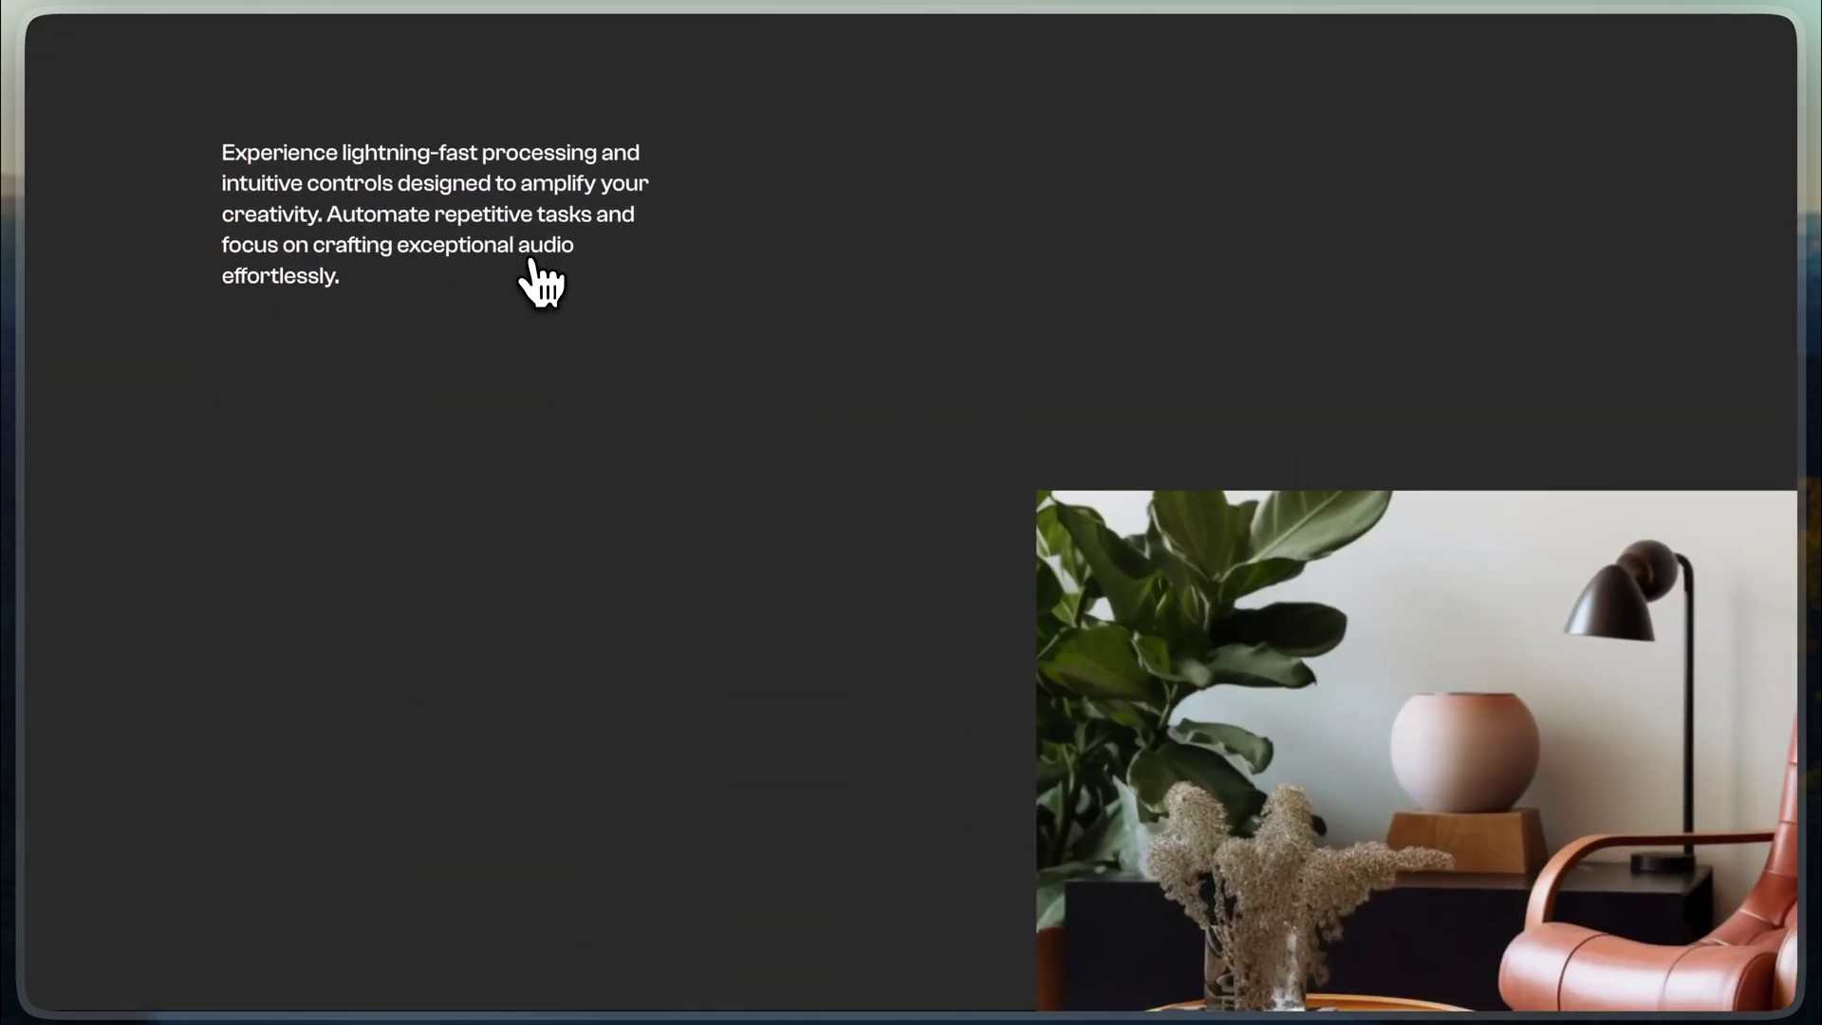
{"action": "scroll", "coordinate": [539, 281], "scroll_direction": "down", "scroll_amount": 10}
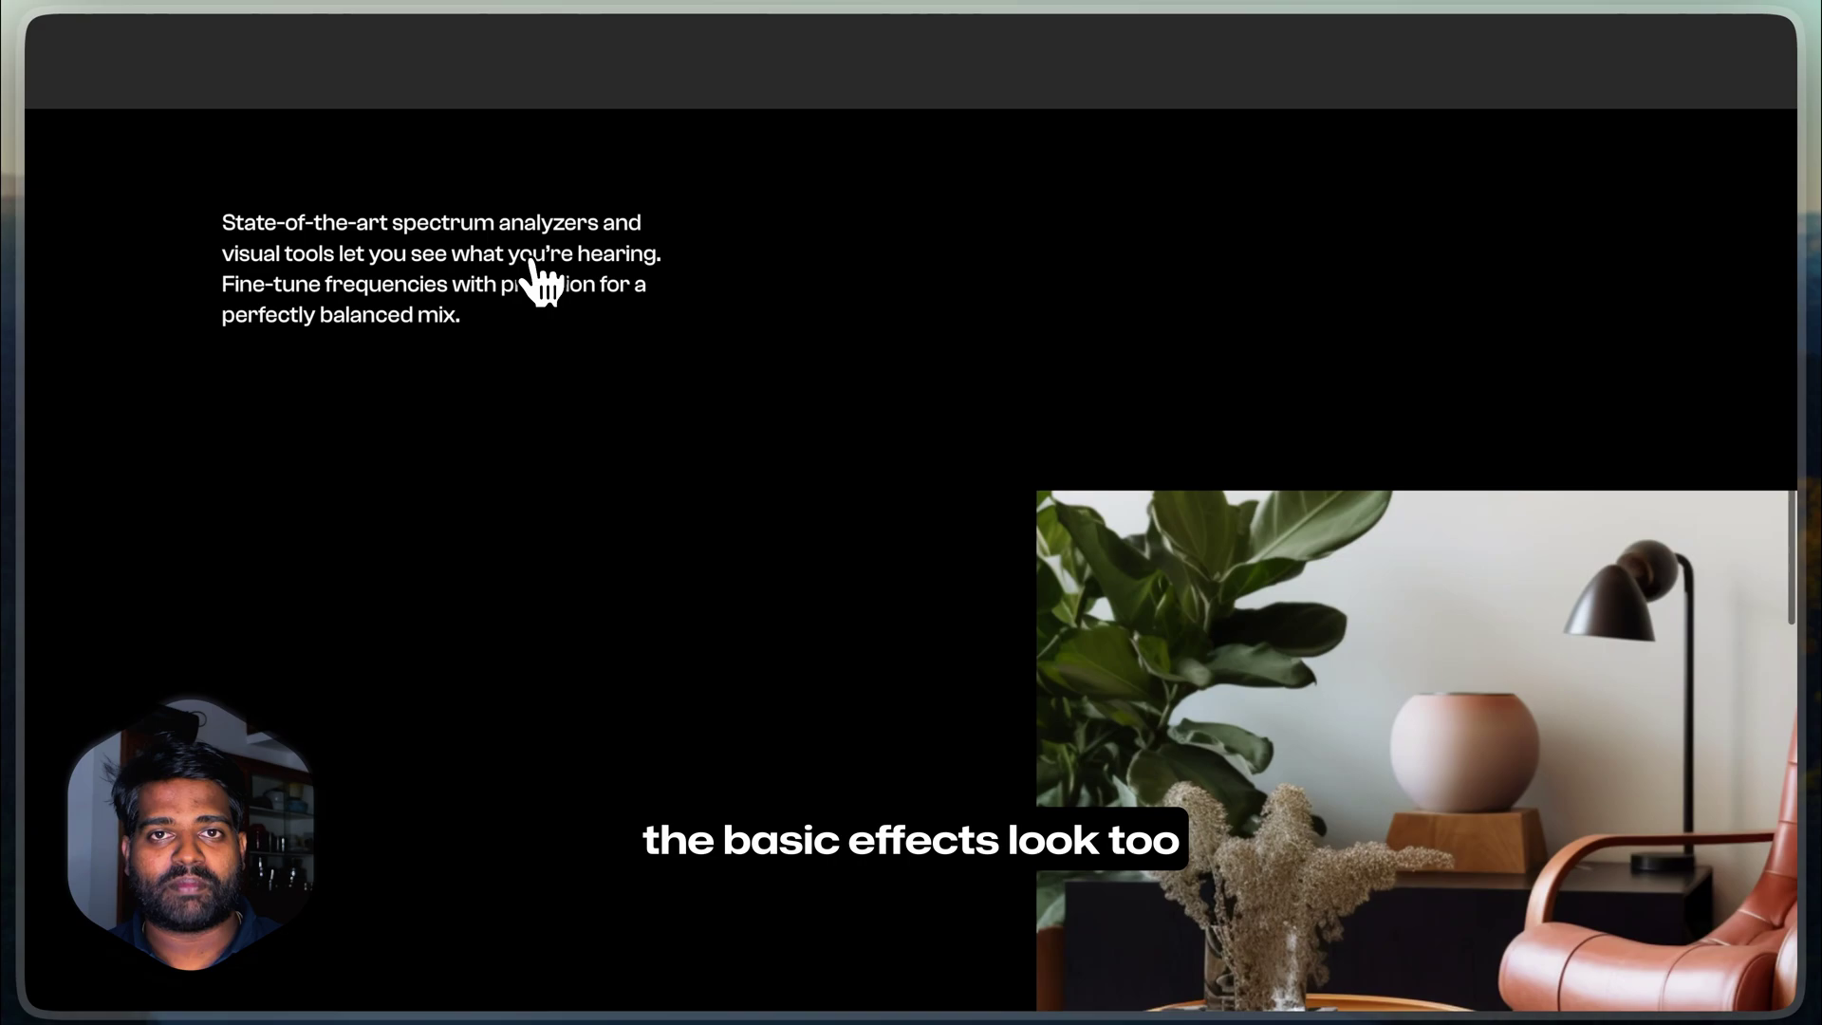
{"action": "scroll", "coordinate": [539, 281], "scroll_direction": "down", "scroll_amount": 5}
{"action": "scroll", "coordinate": [539, 281], "scroll_direction": "down", "scroll_amount": 10}
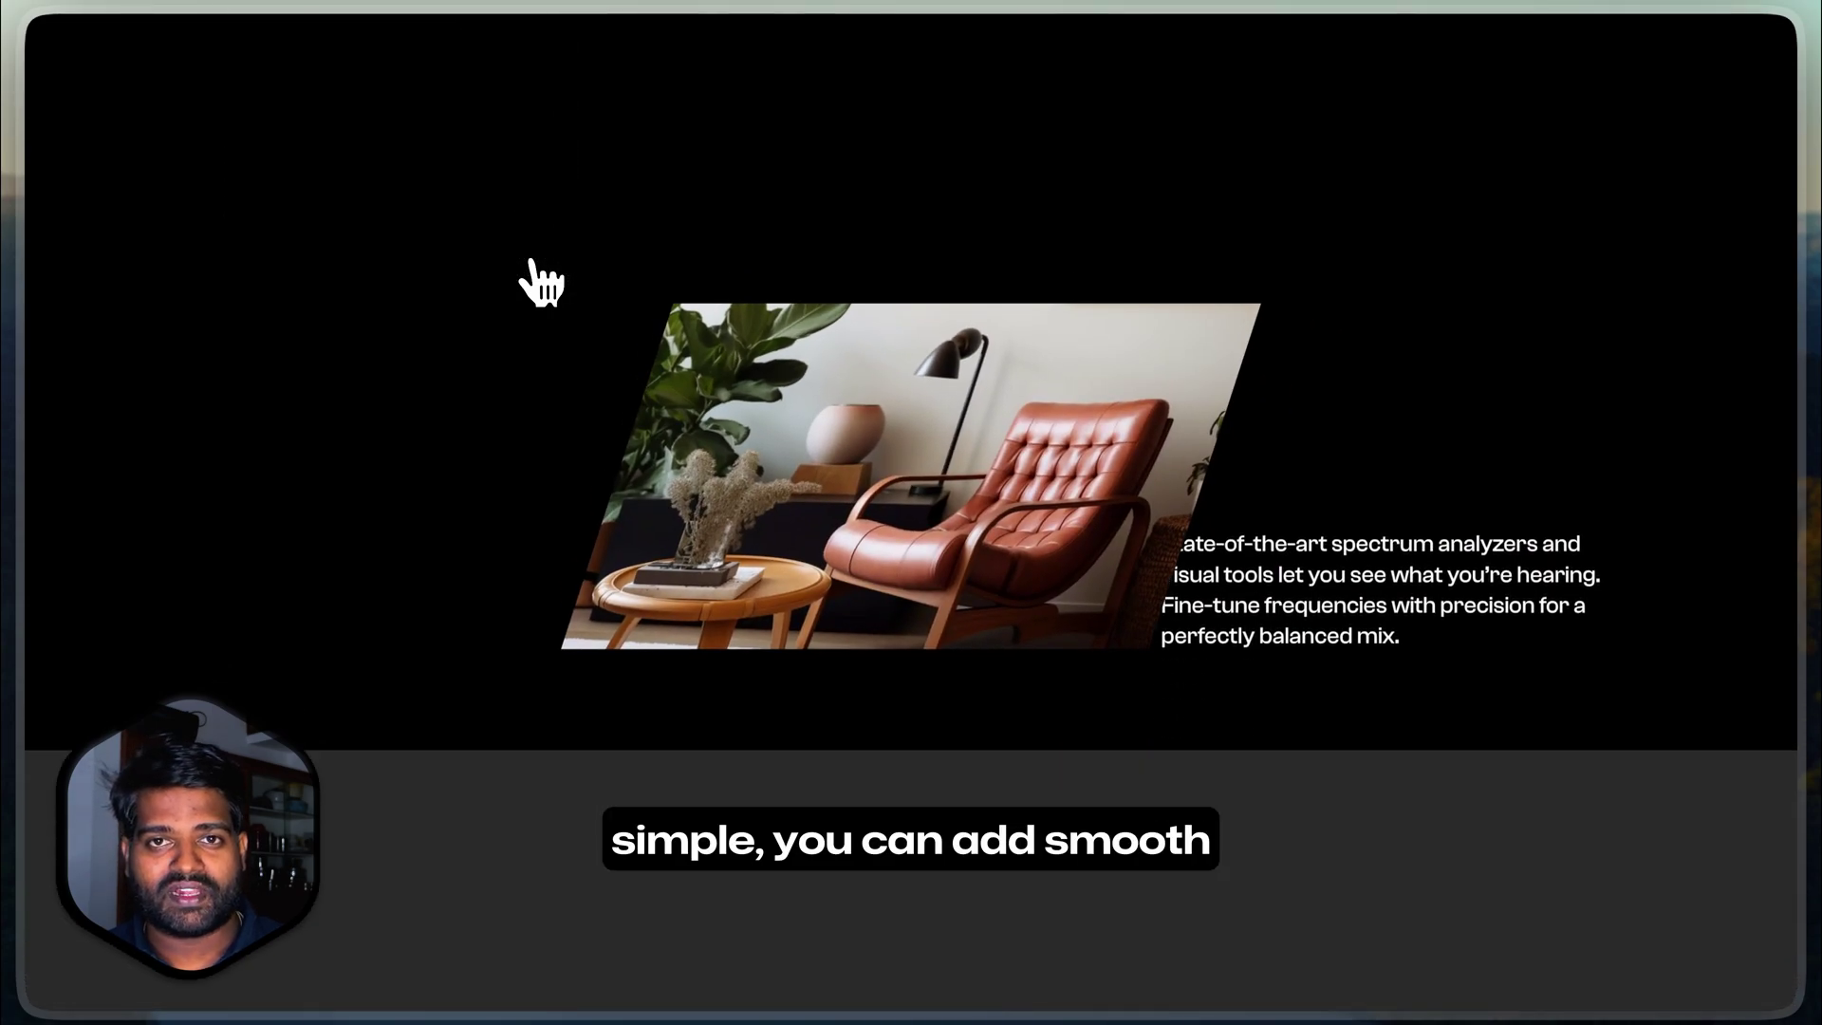
{"action": "scroll", "coordinate": [539, 281], "scroll_direction": "down", "scroll_amount": 3}
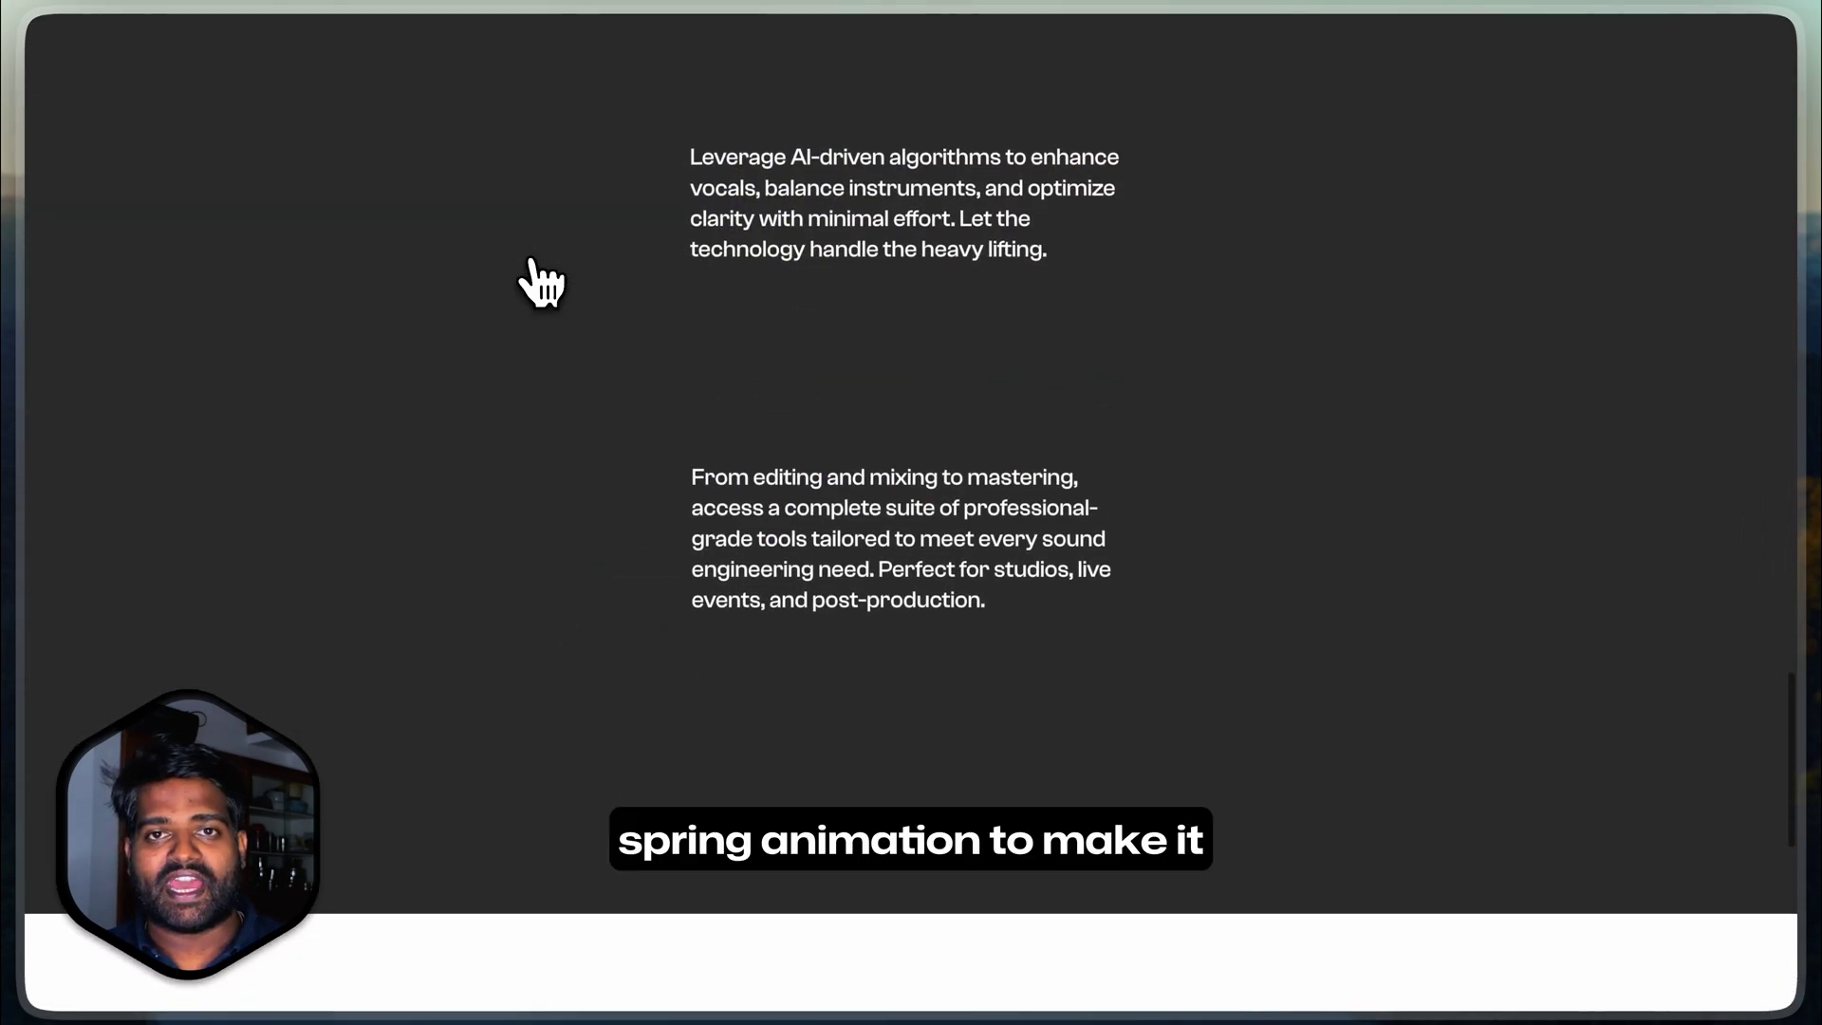
{"action": "scroll", "coordinate": [540, 281], "scroll_direction": "down", "scroll_amount": 10}
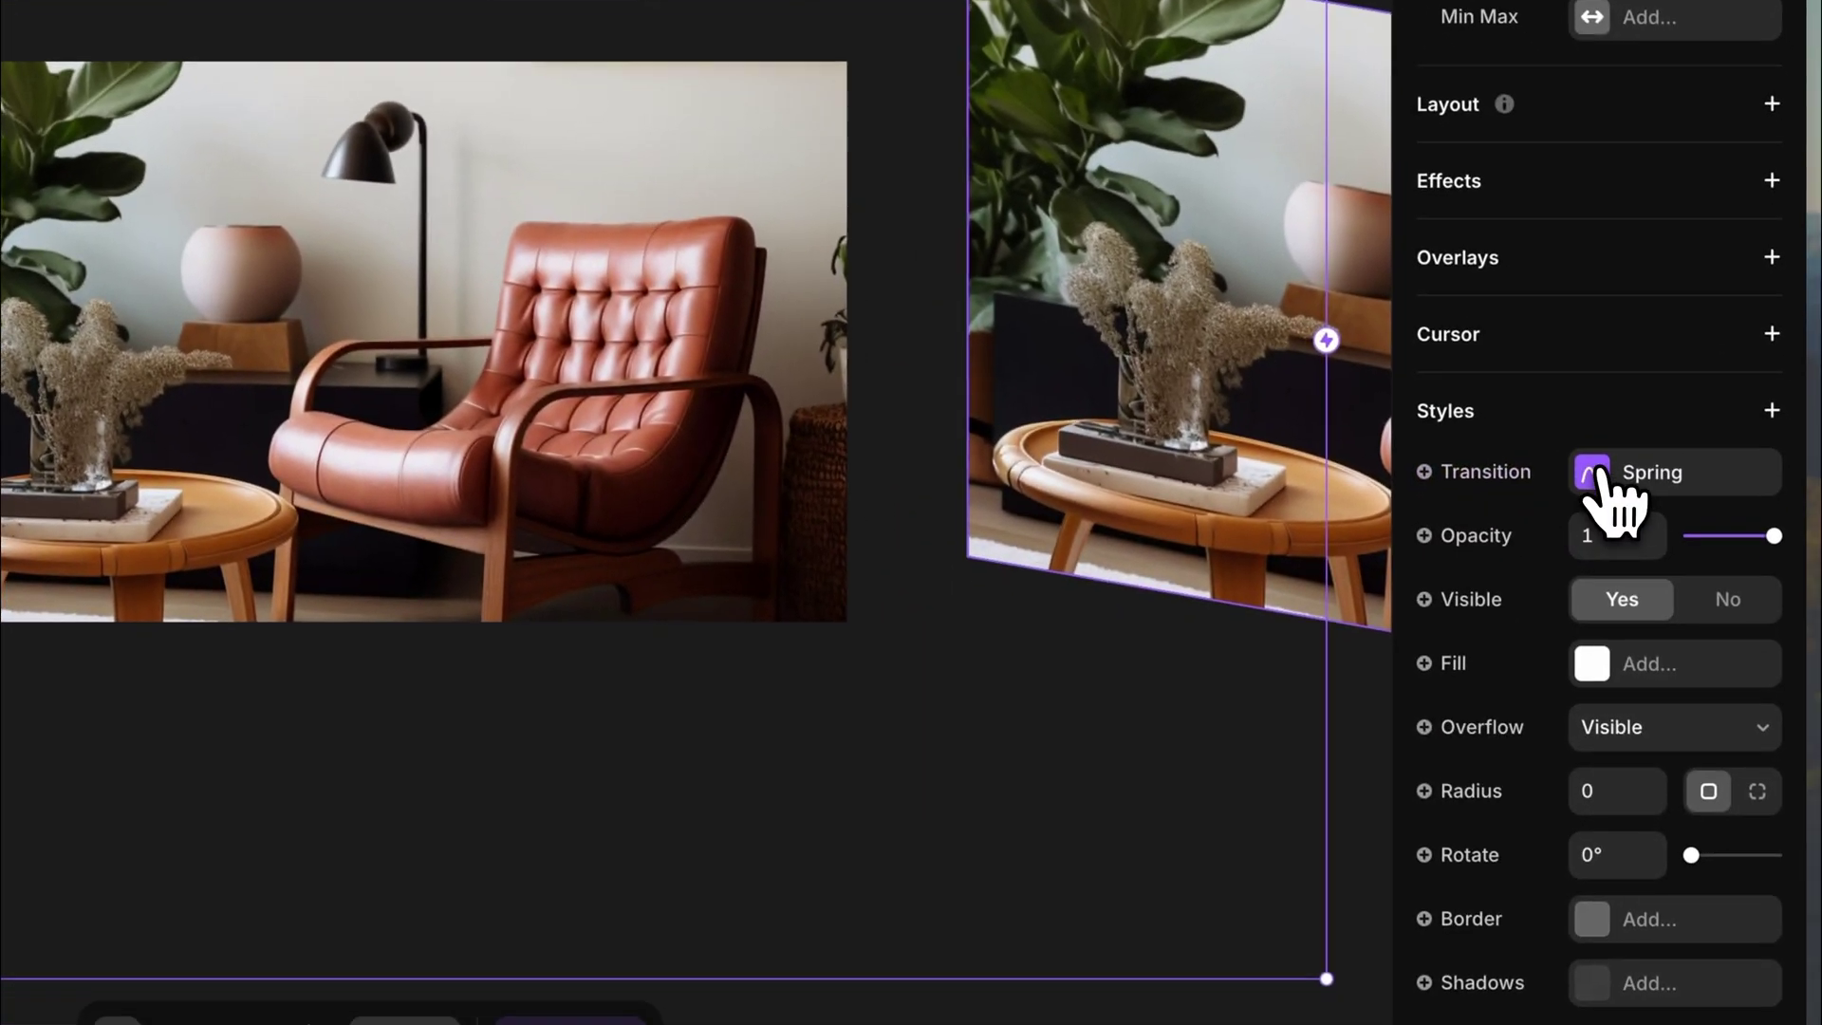
Step: Set the selected Image variant's transition to a physics-based spring with a stiffness of 300
{"action": "left_click", "coordinate": [1609, 470]}
{"action": "left_click", "coordinate": [1287, 780]}
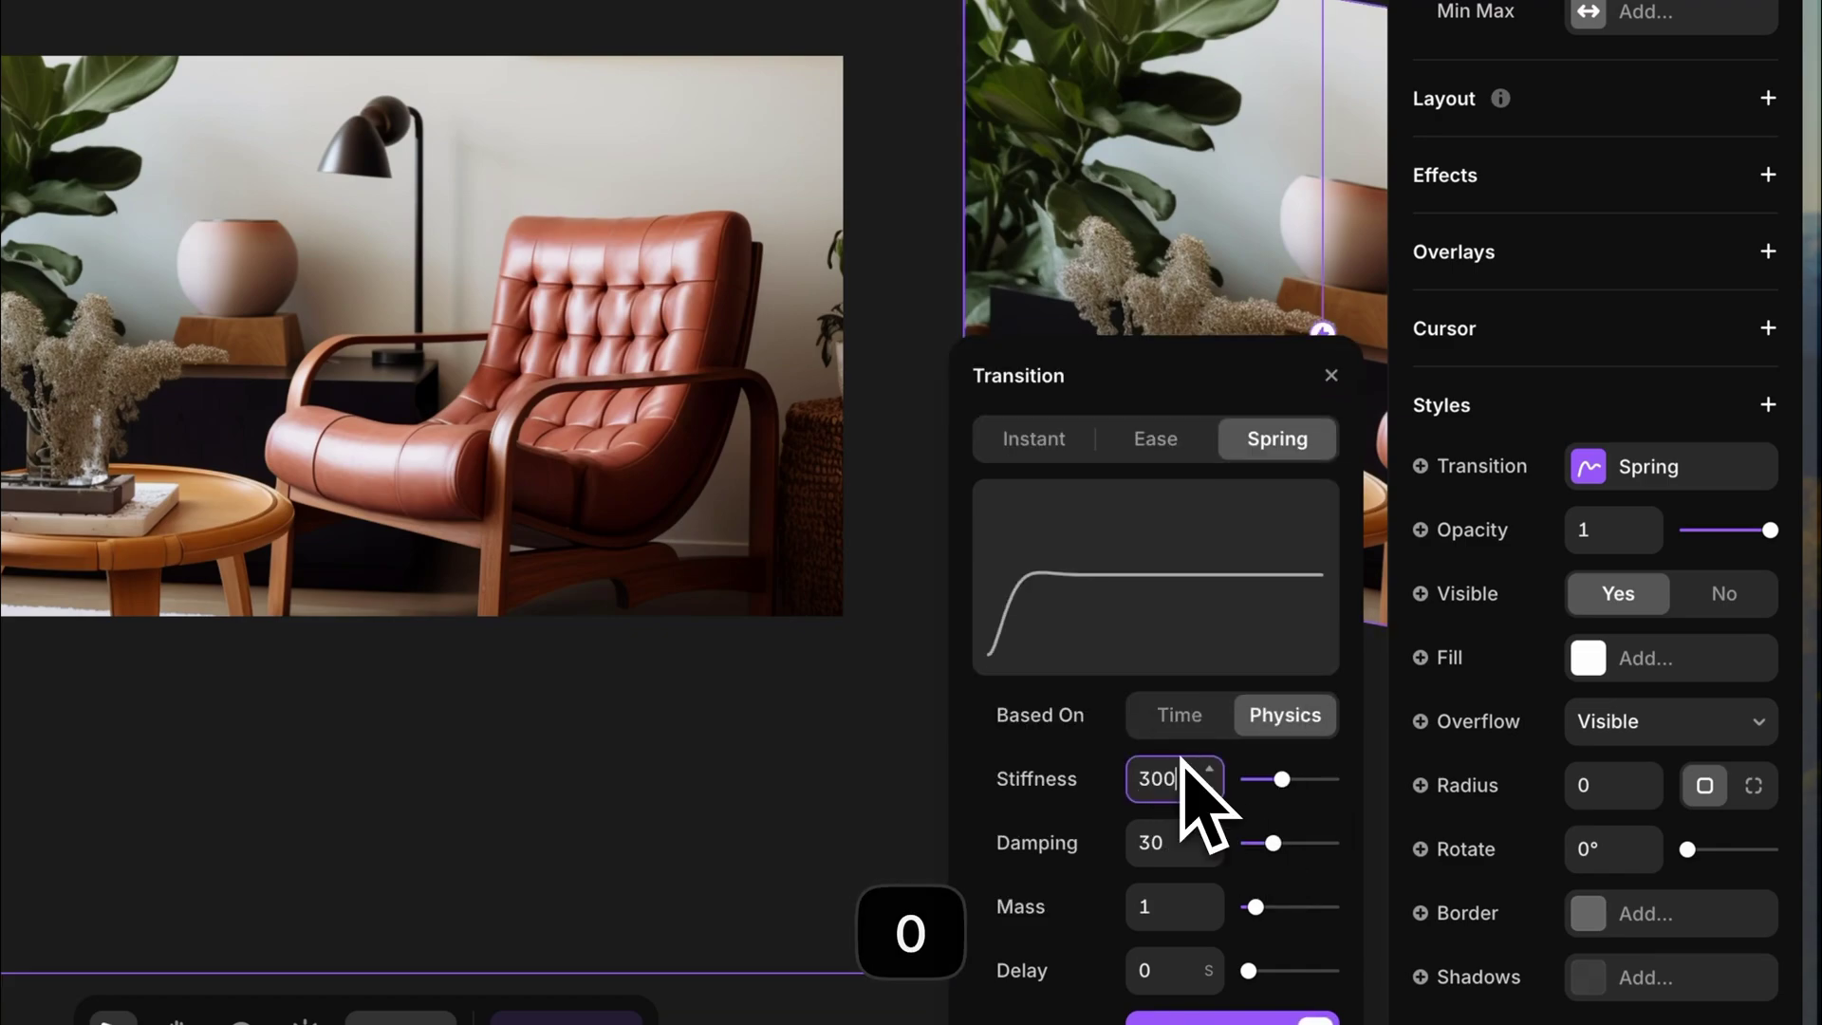
{"action": "key", "text": "Return"}
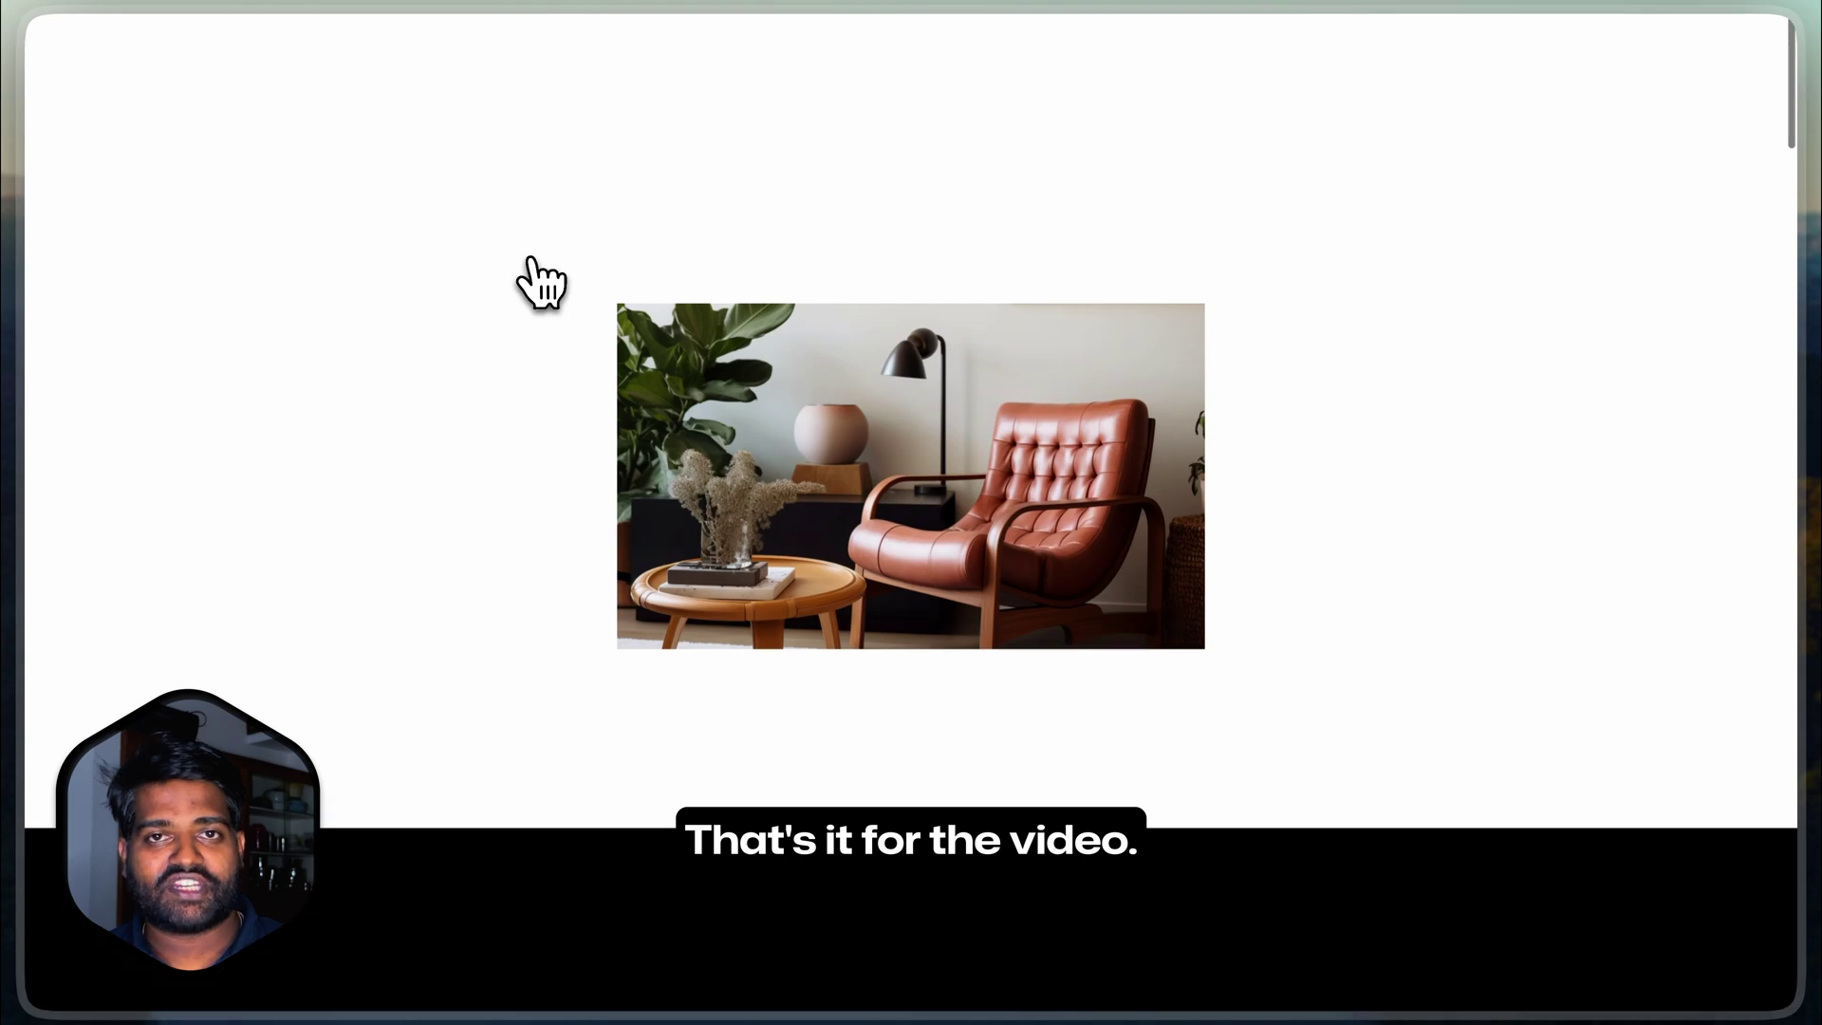
Step: Preview the page again and examine the image's spring transitions between variants across the sections
{"action": "scroll", "coordinate": [541, 282], "scroll_direction": "down", "scroll_amount": 5}
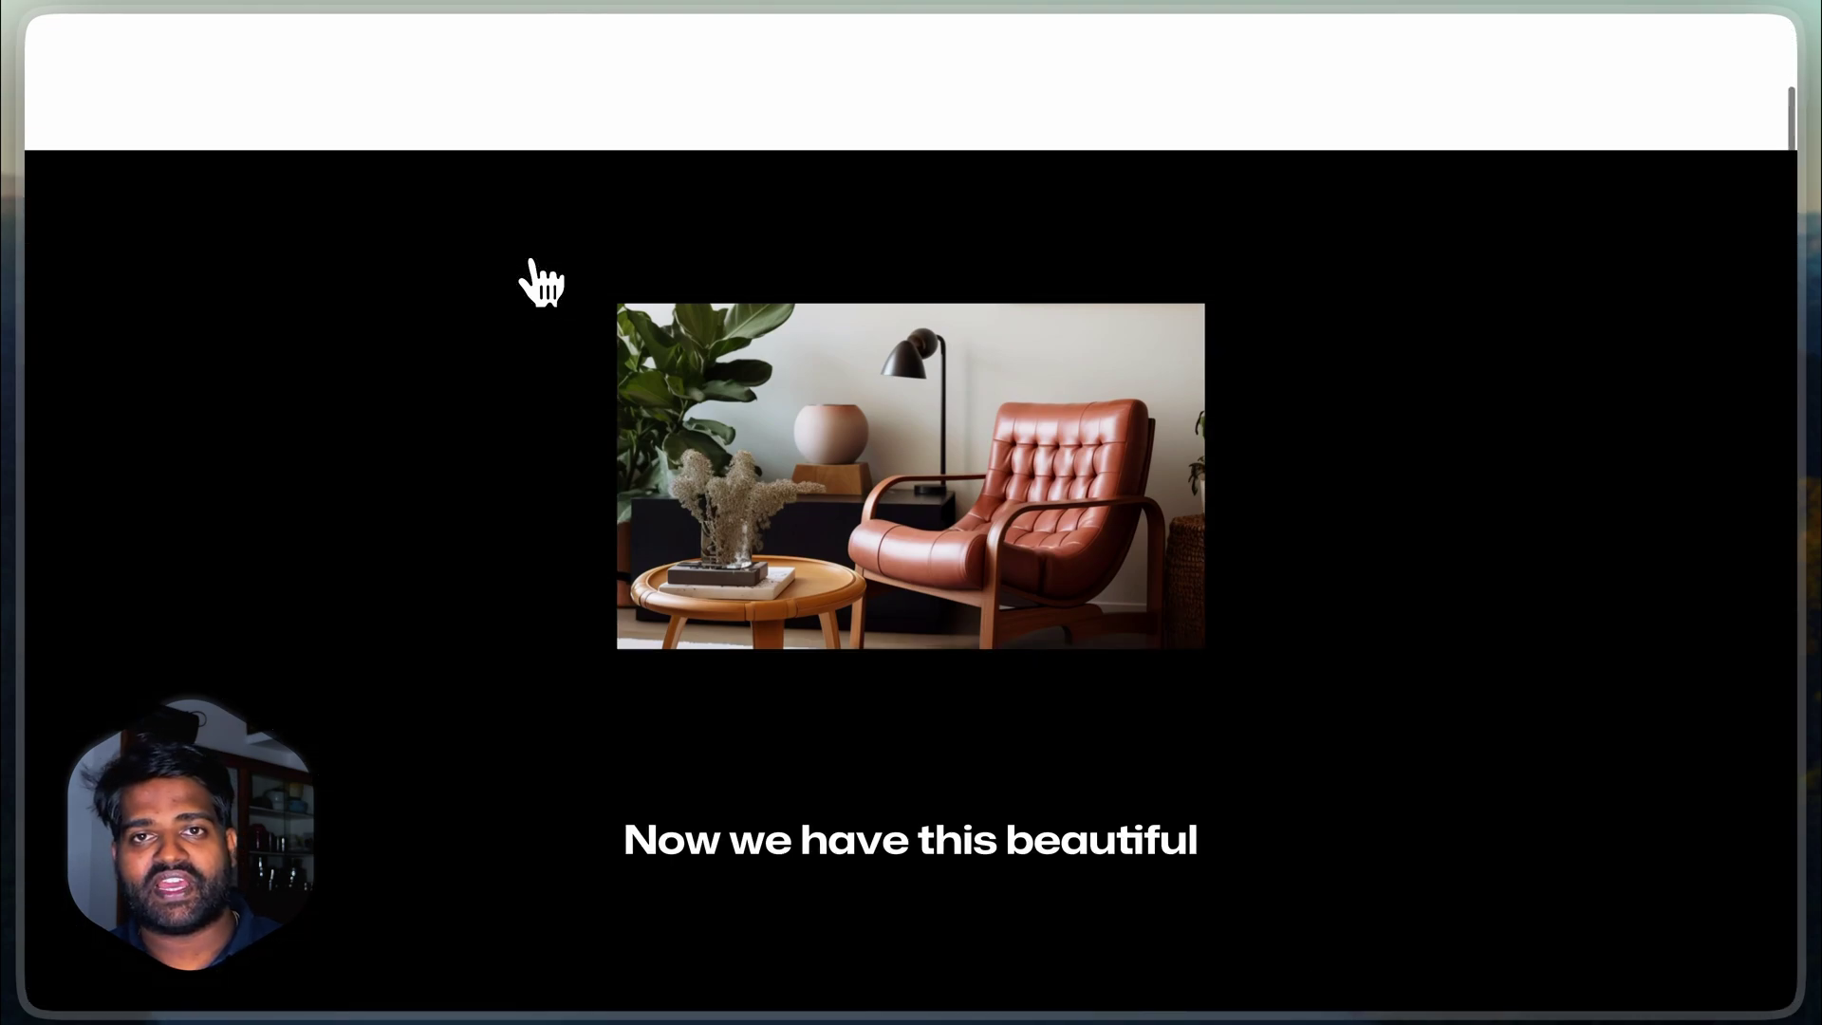
{"action": "scroll", "coordinate": [542, 282], "scroll_direction": "down", "scroll_amount": 5}
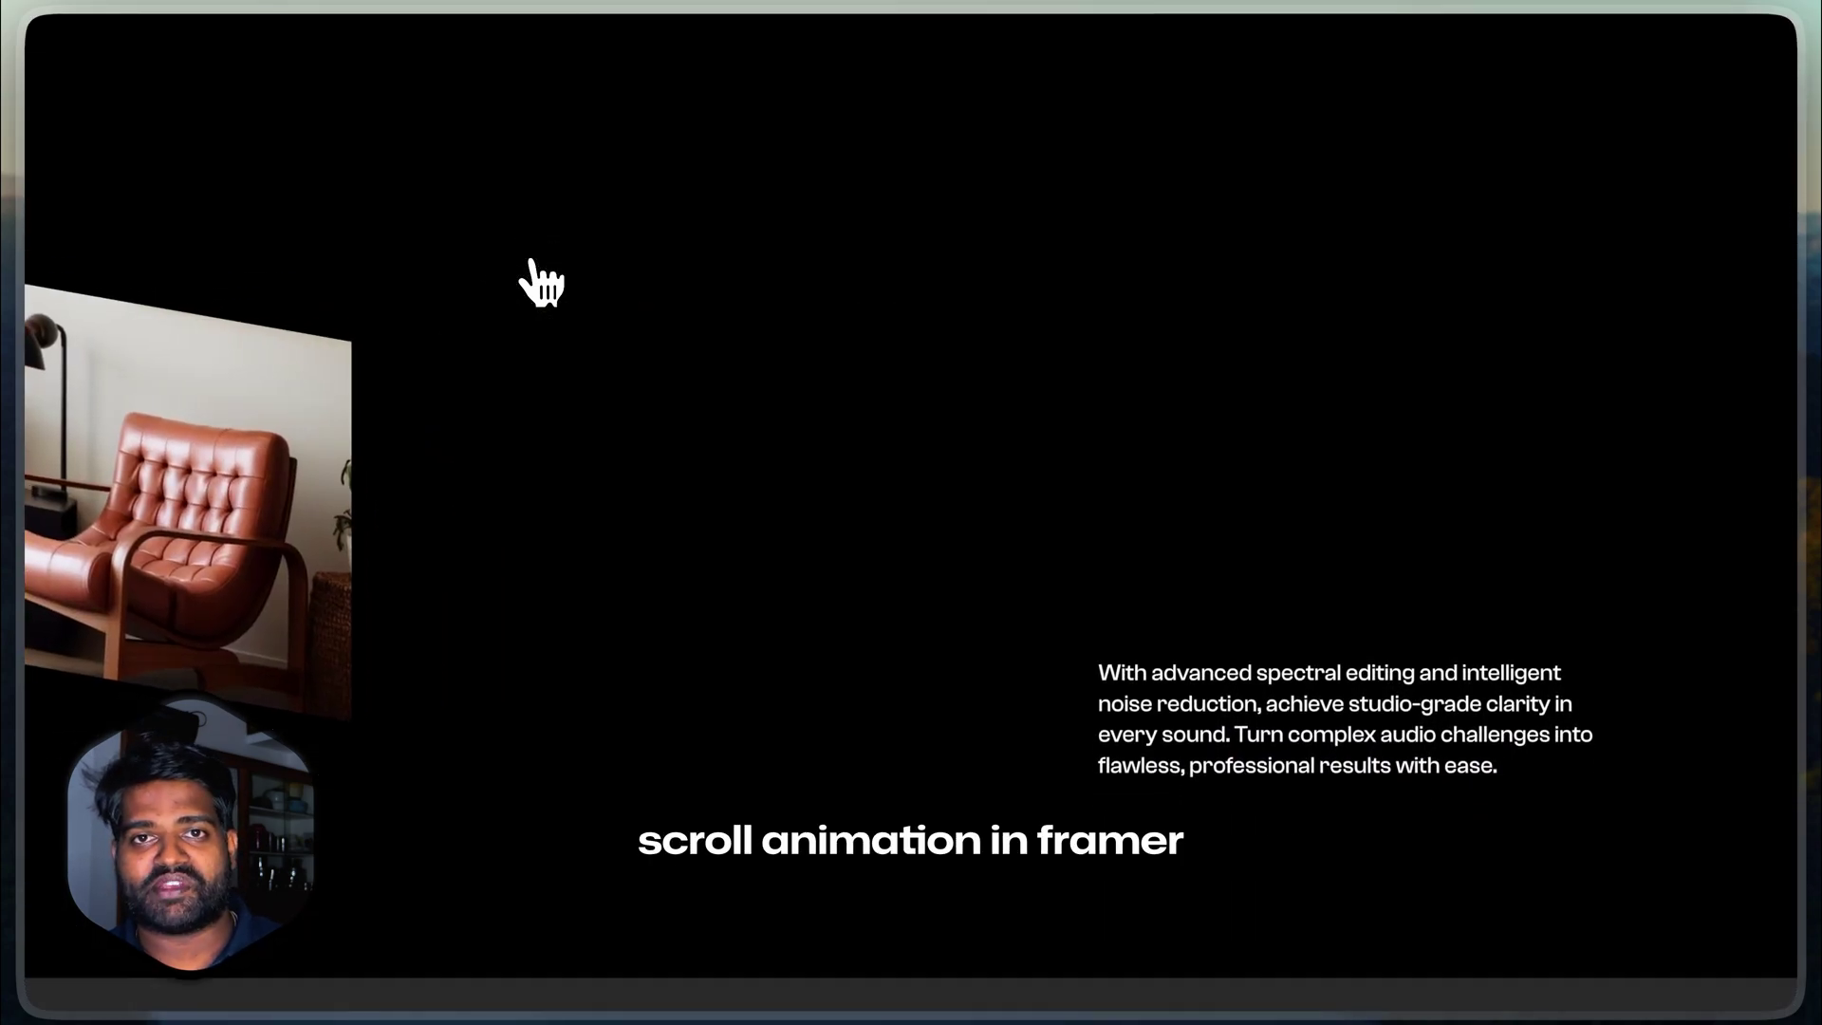
{"action": "scroll", "coordinate": [541, 282], "scroll_direction": "down", "scroll_amount": 5}
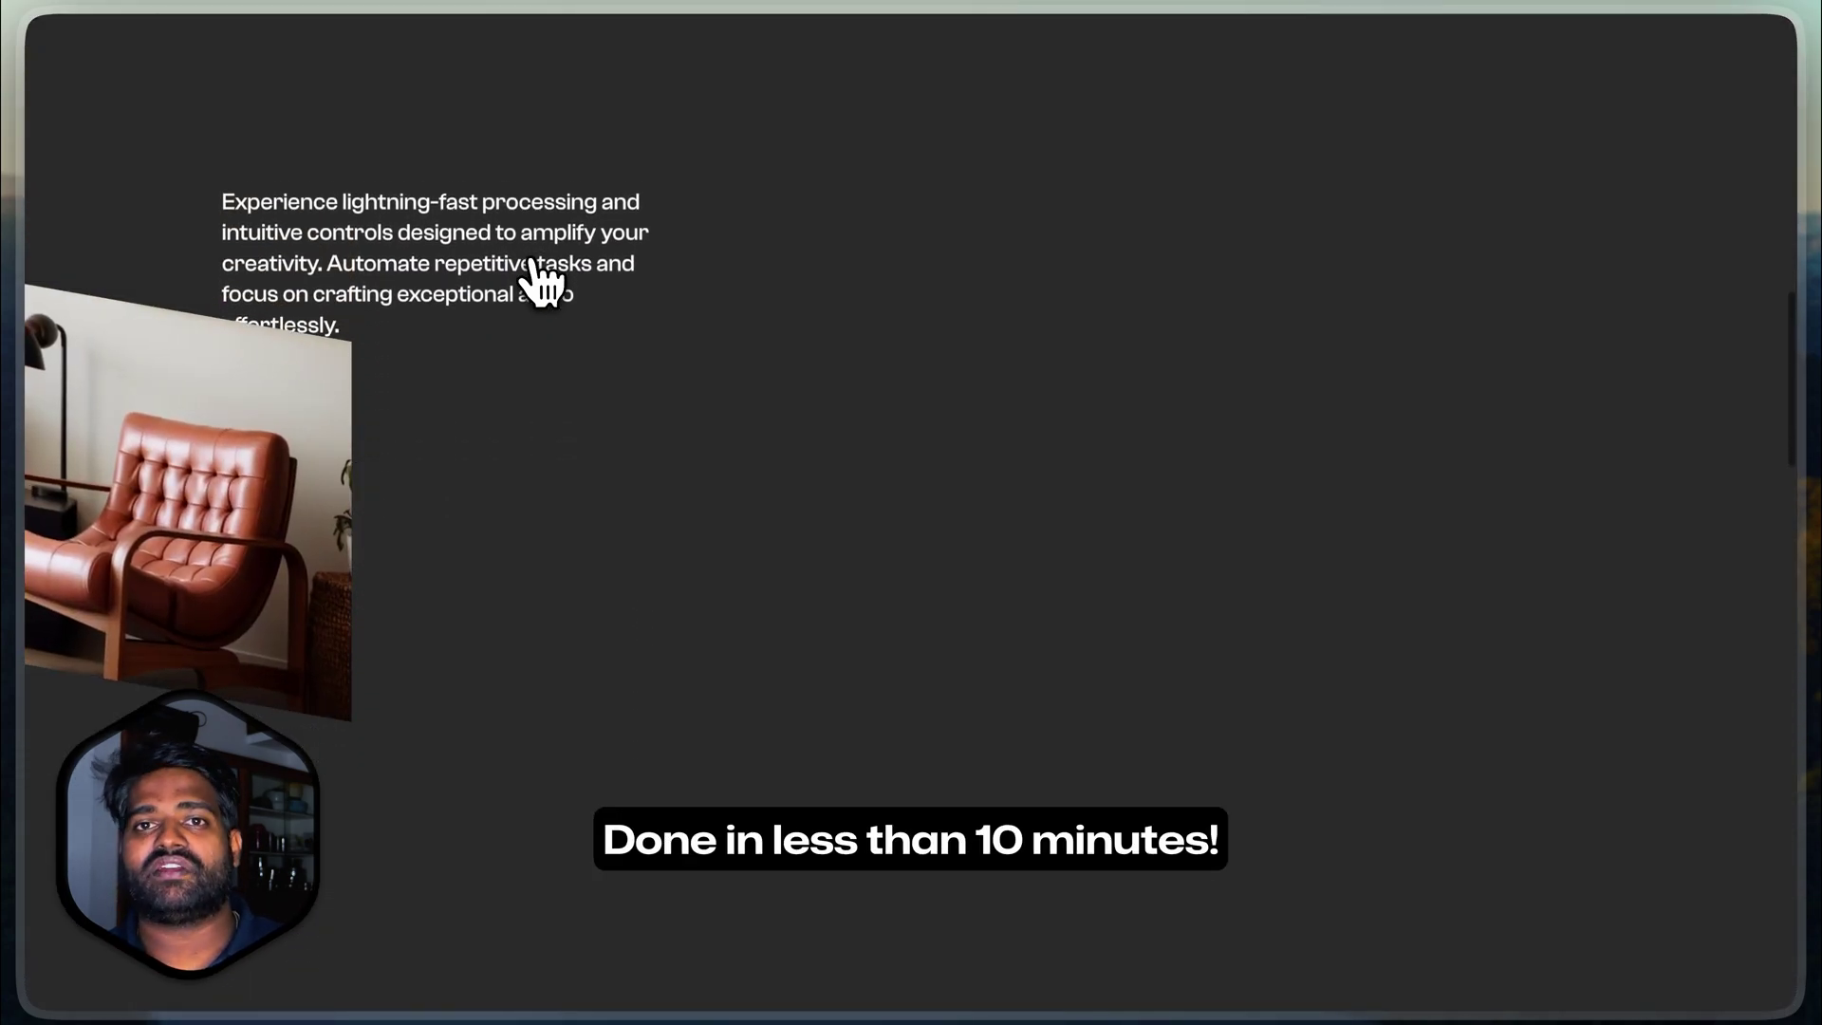
{"action": "scroll", "coordinate": [541, 282], "scroll_direction": "down", "scroll_amount": 5}
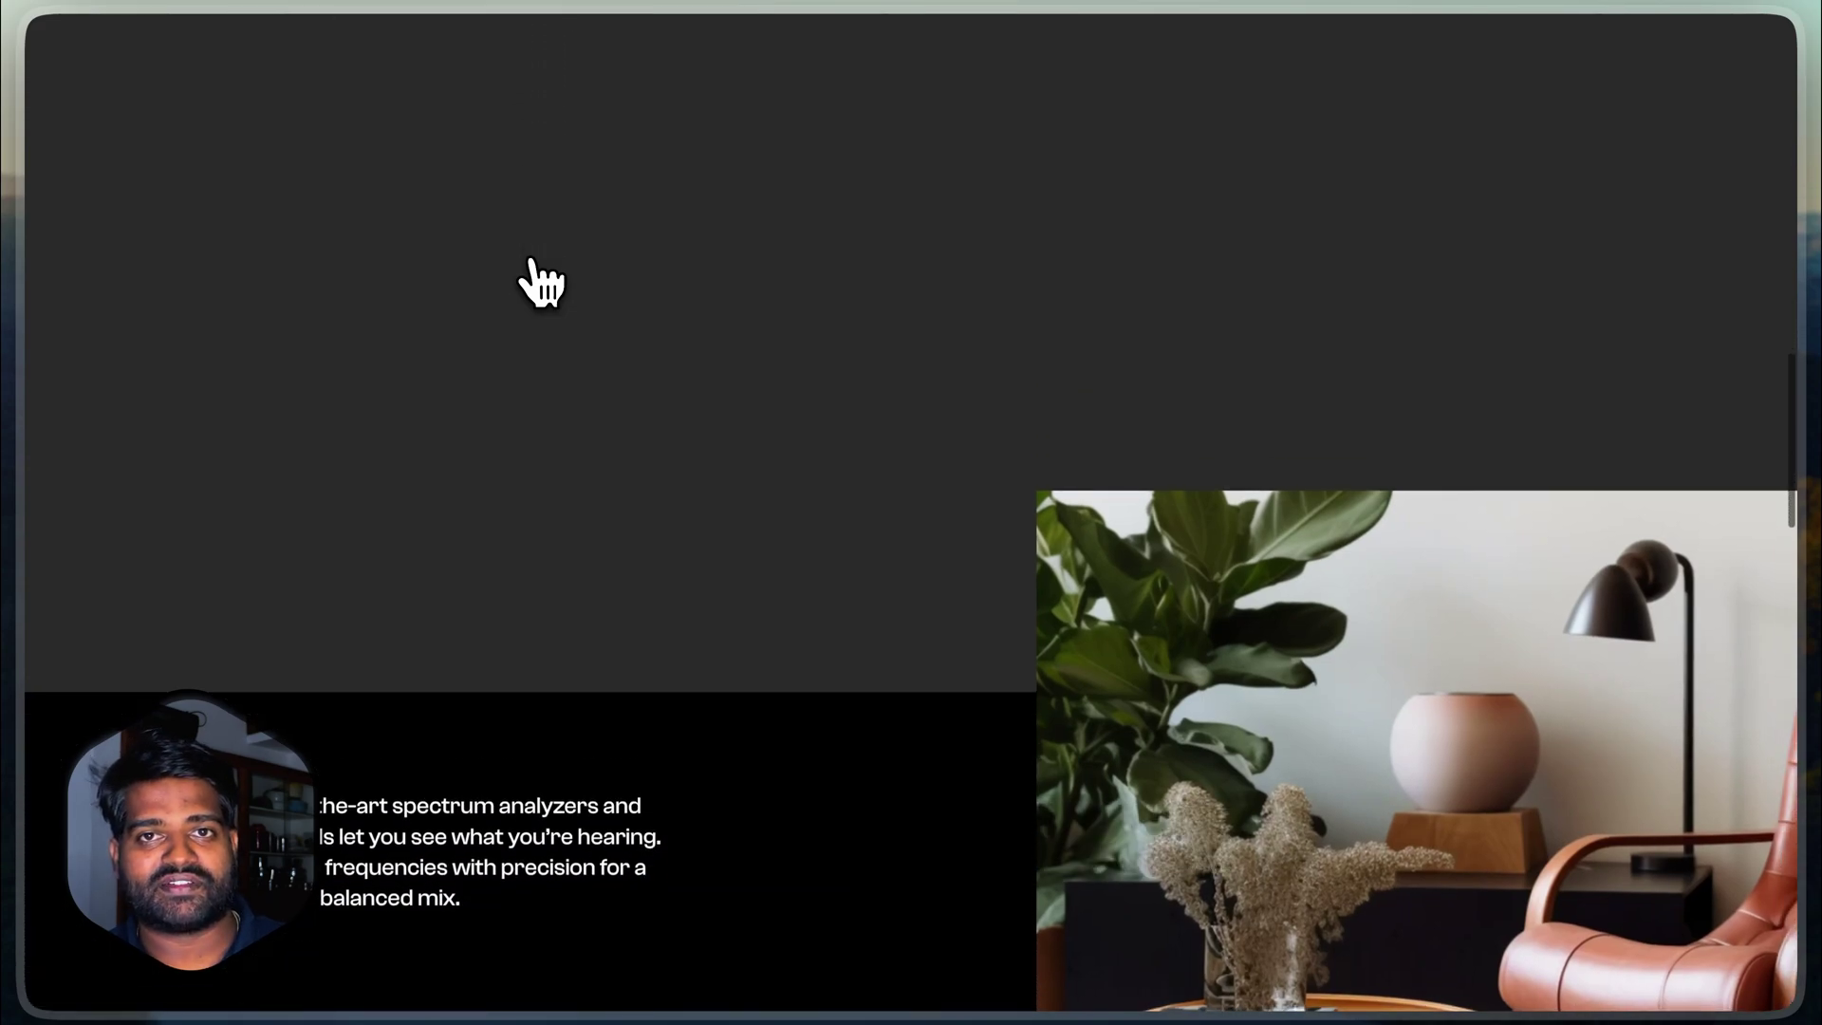
{"action": "scroll", "coordinate": [541, 282], "scroll_direction": "down", "scroll_amount": 8}
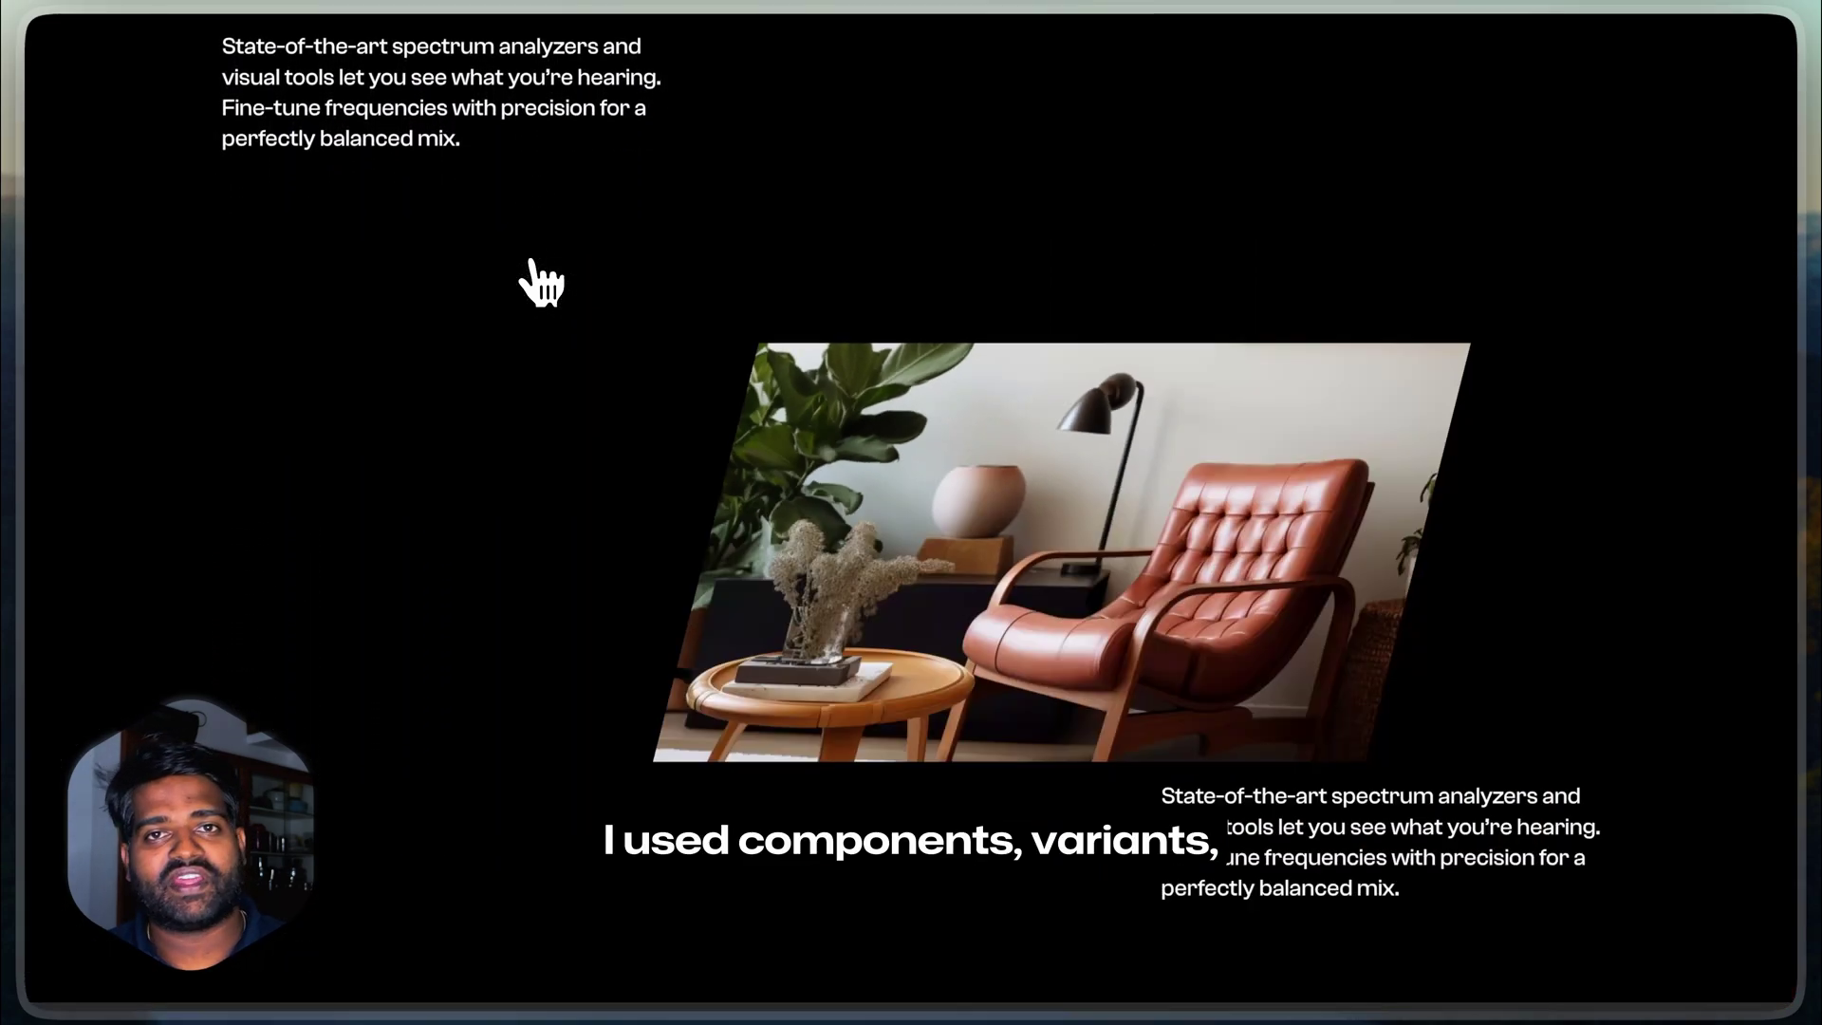
{"action": "scroll", "coordinate": [541, 282], "scroll_direction": "down", "scroll_amount": 6}
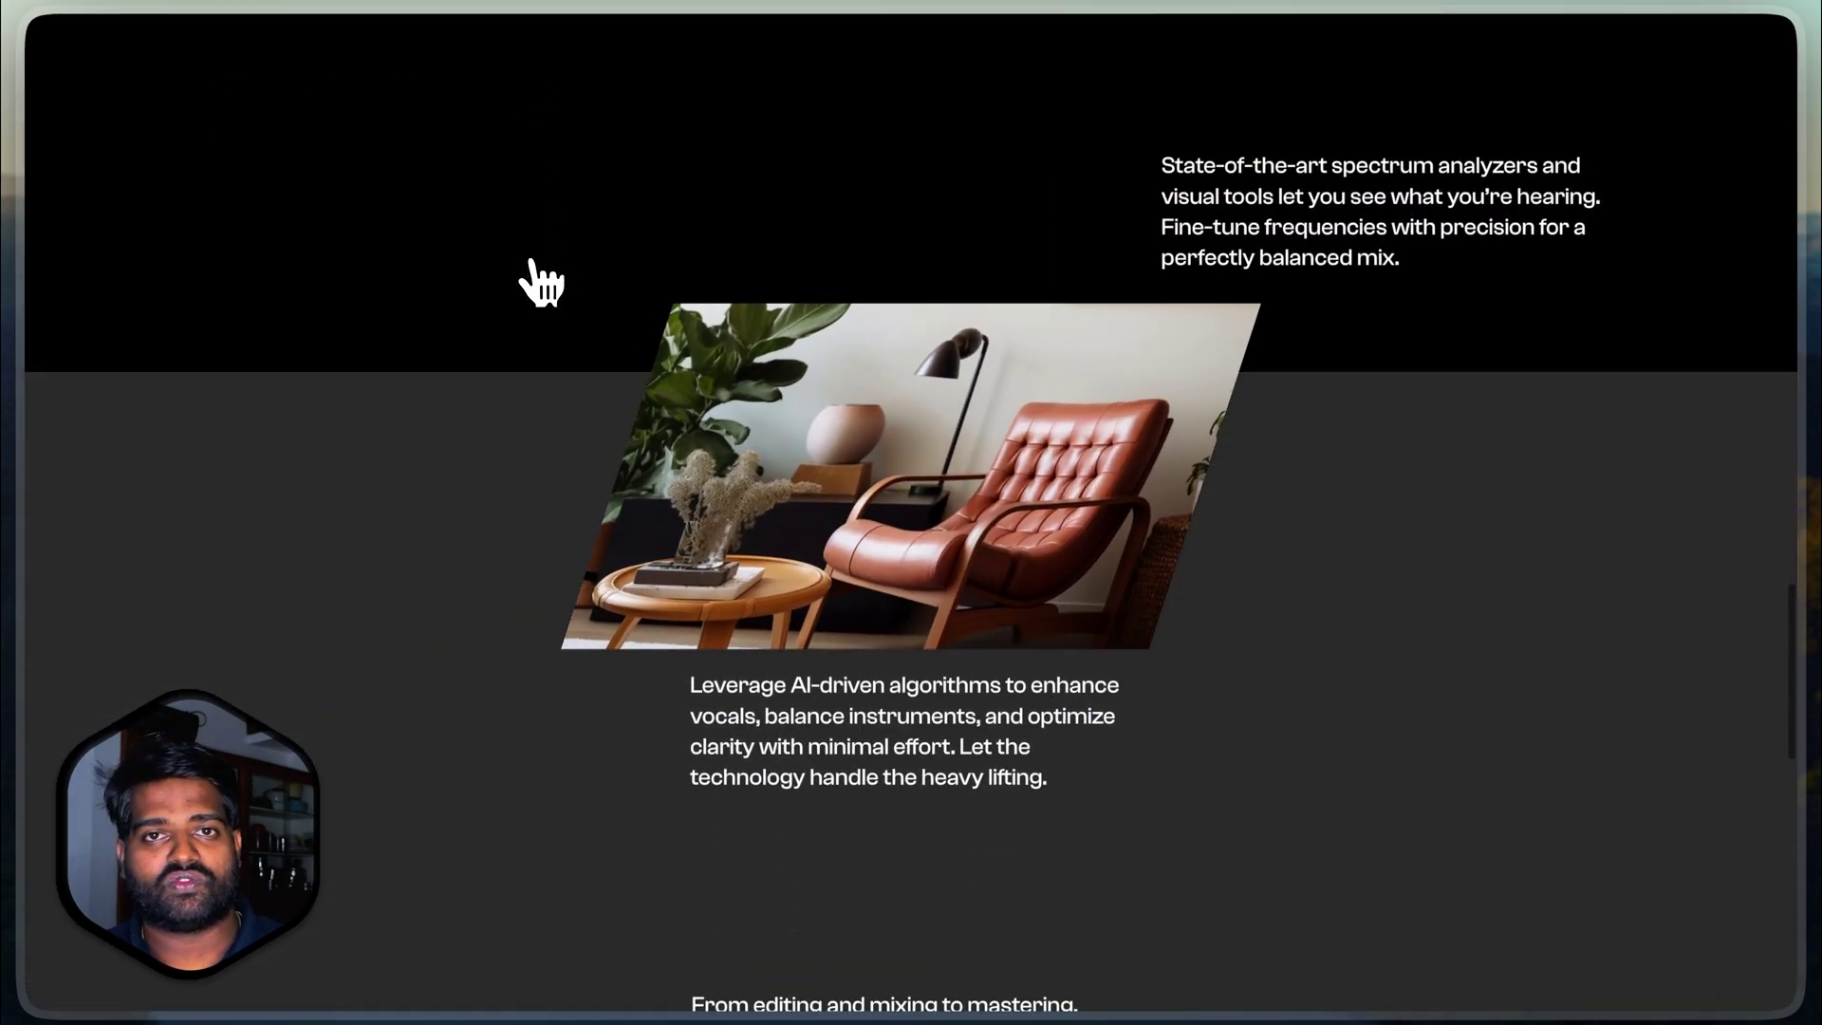
{"action": "scroll", "coordinate": [541, 282], "scroll_direction": "down", "scroll_amount": 6}
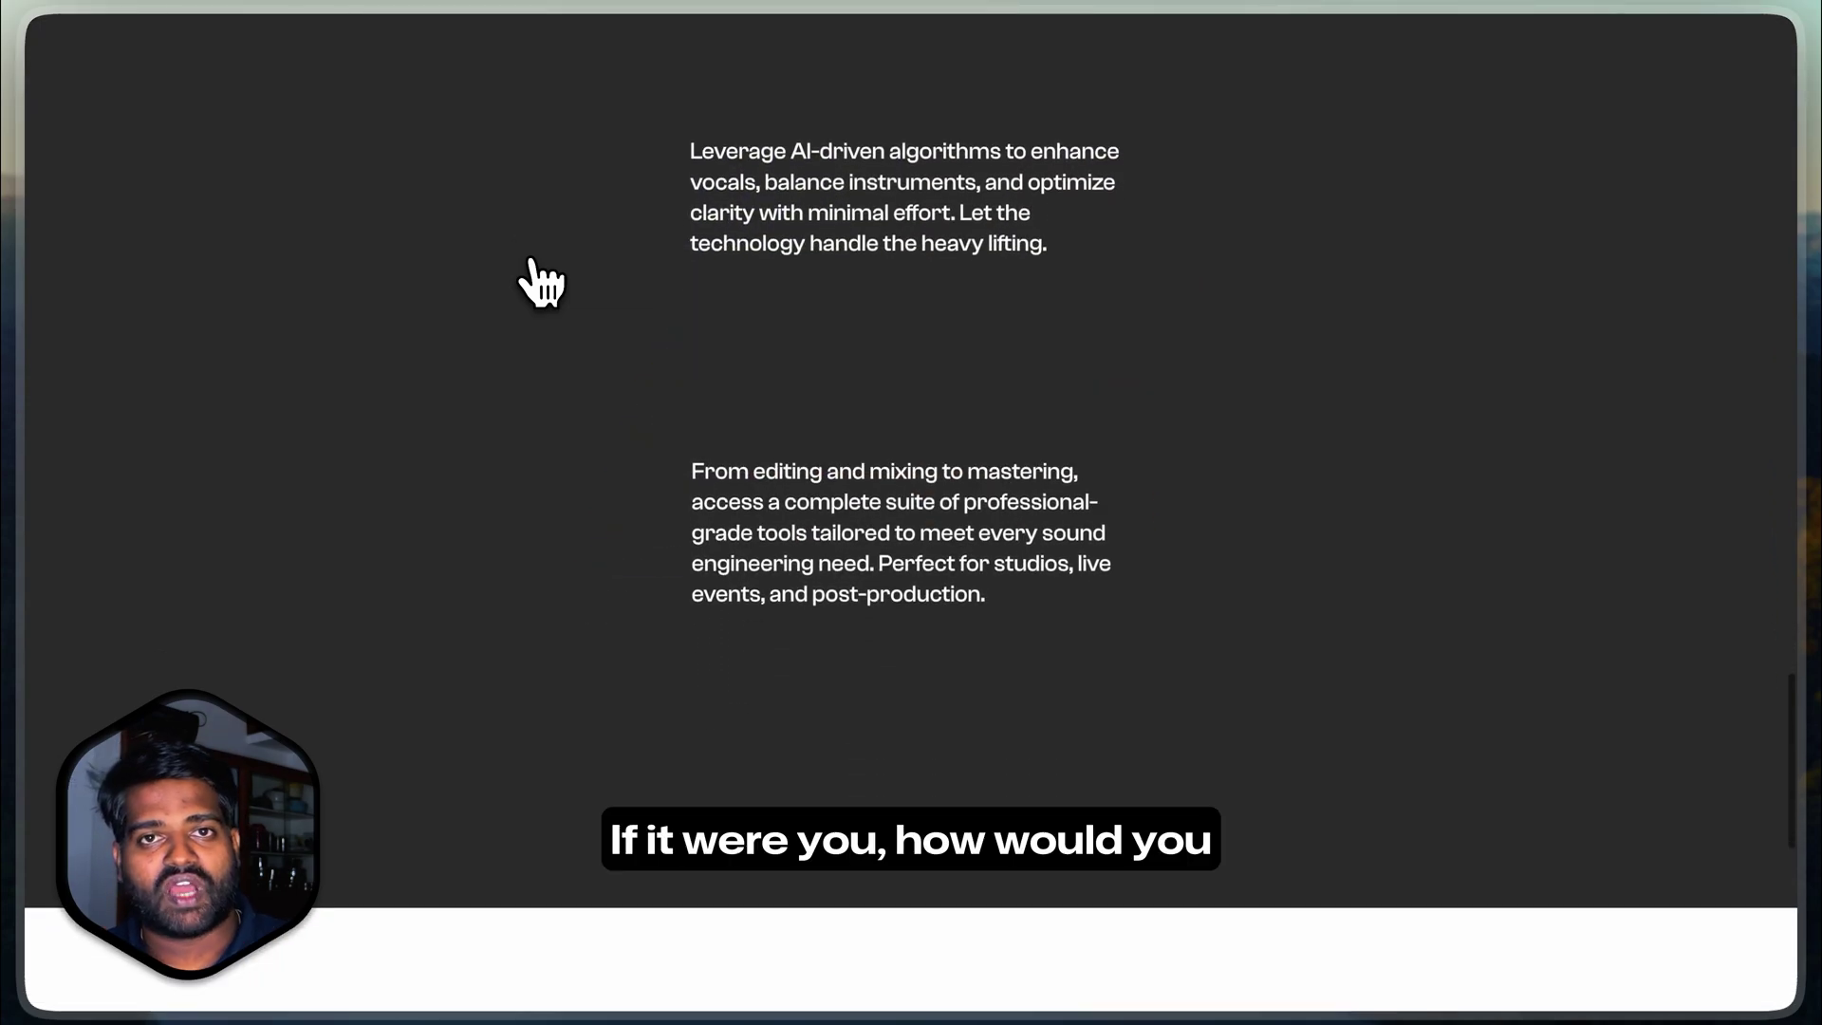
{"action": "scroll", "coordinate": [541, 282], "scroll_direction": "down", "scroll_amount": 6}
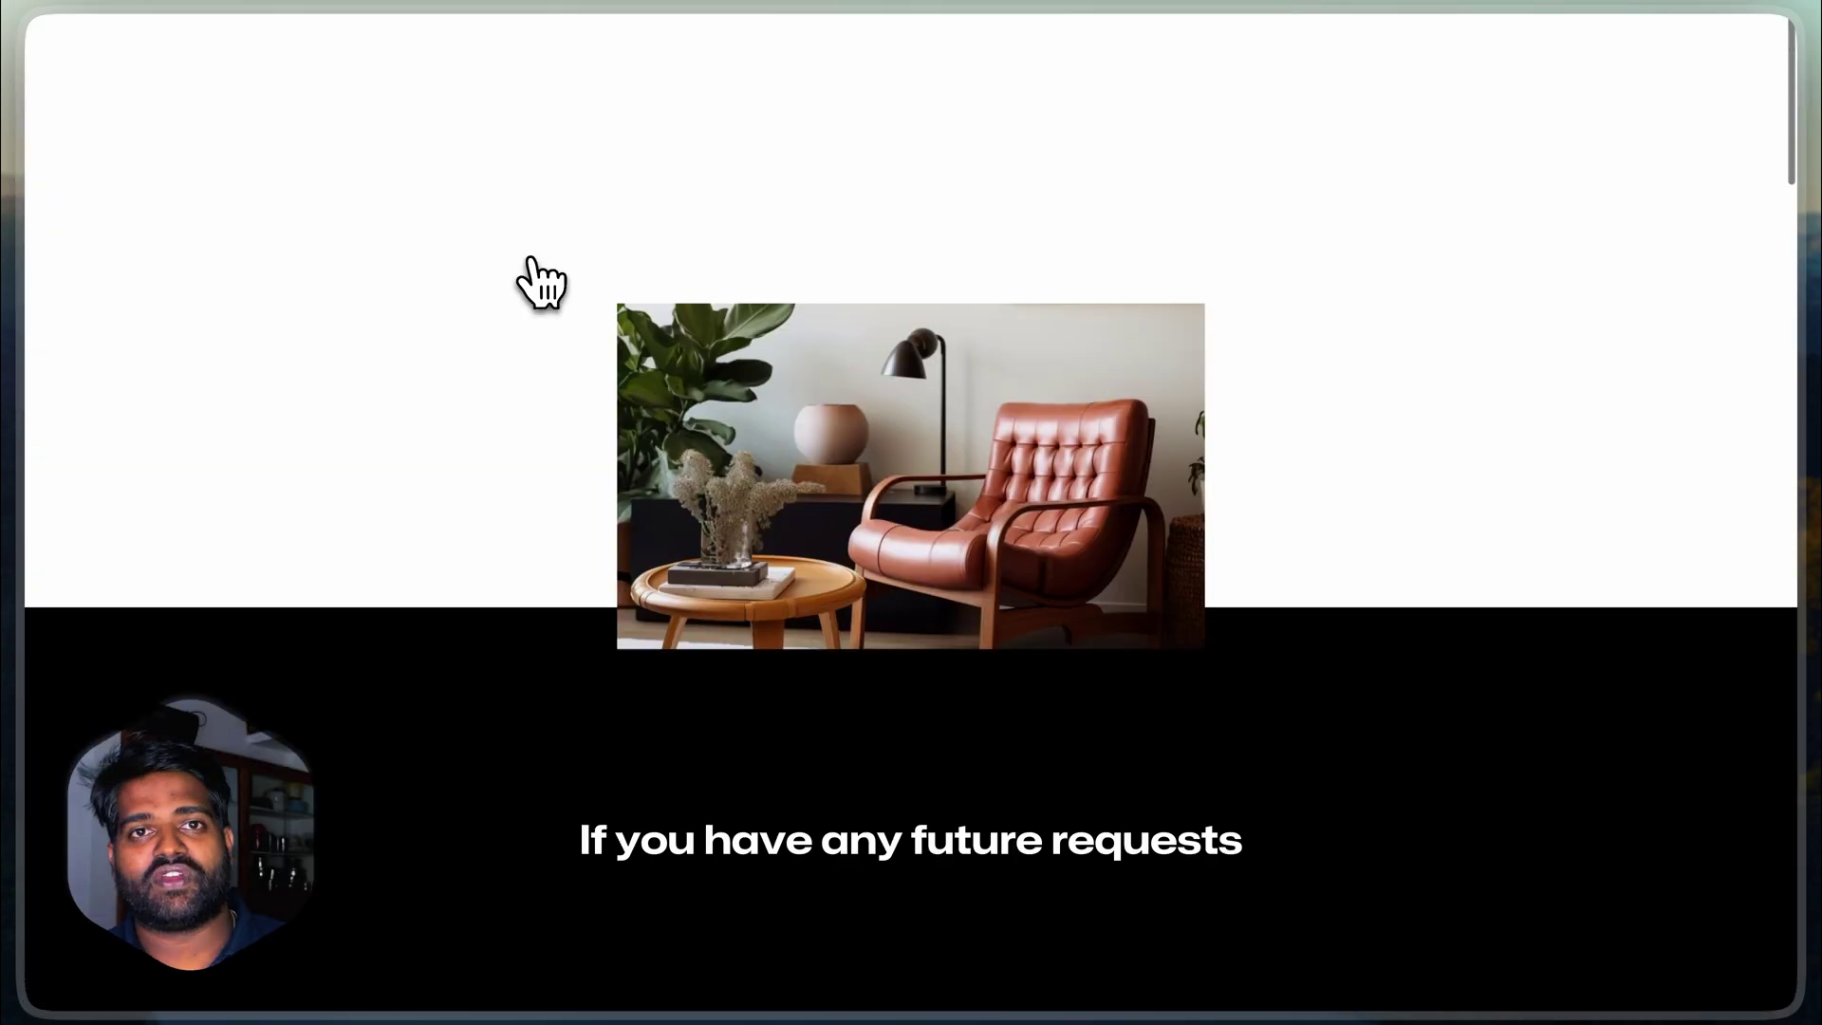
{"action": "scroll", "coordinate": [541, 282], "scroll_direction": "down", "scroll_amount": 6}
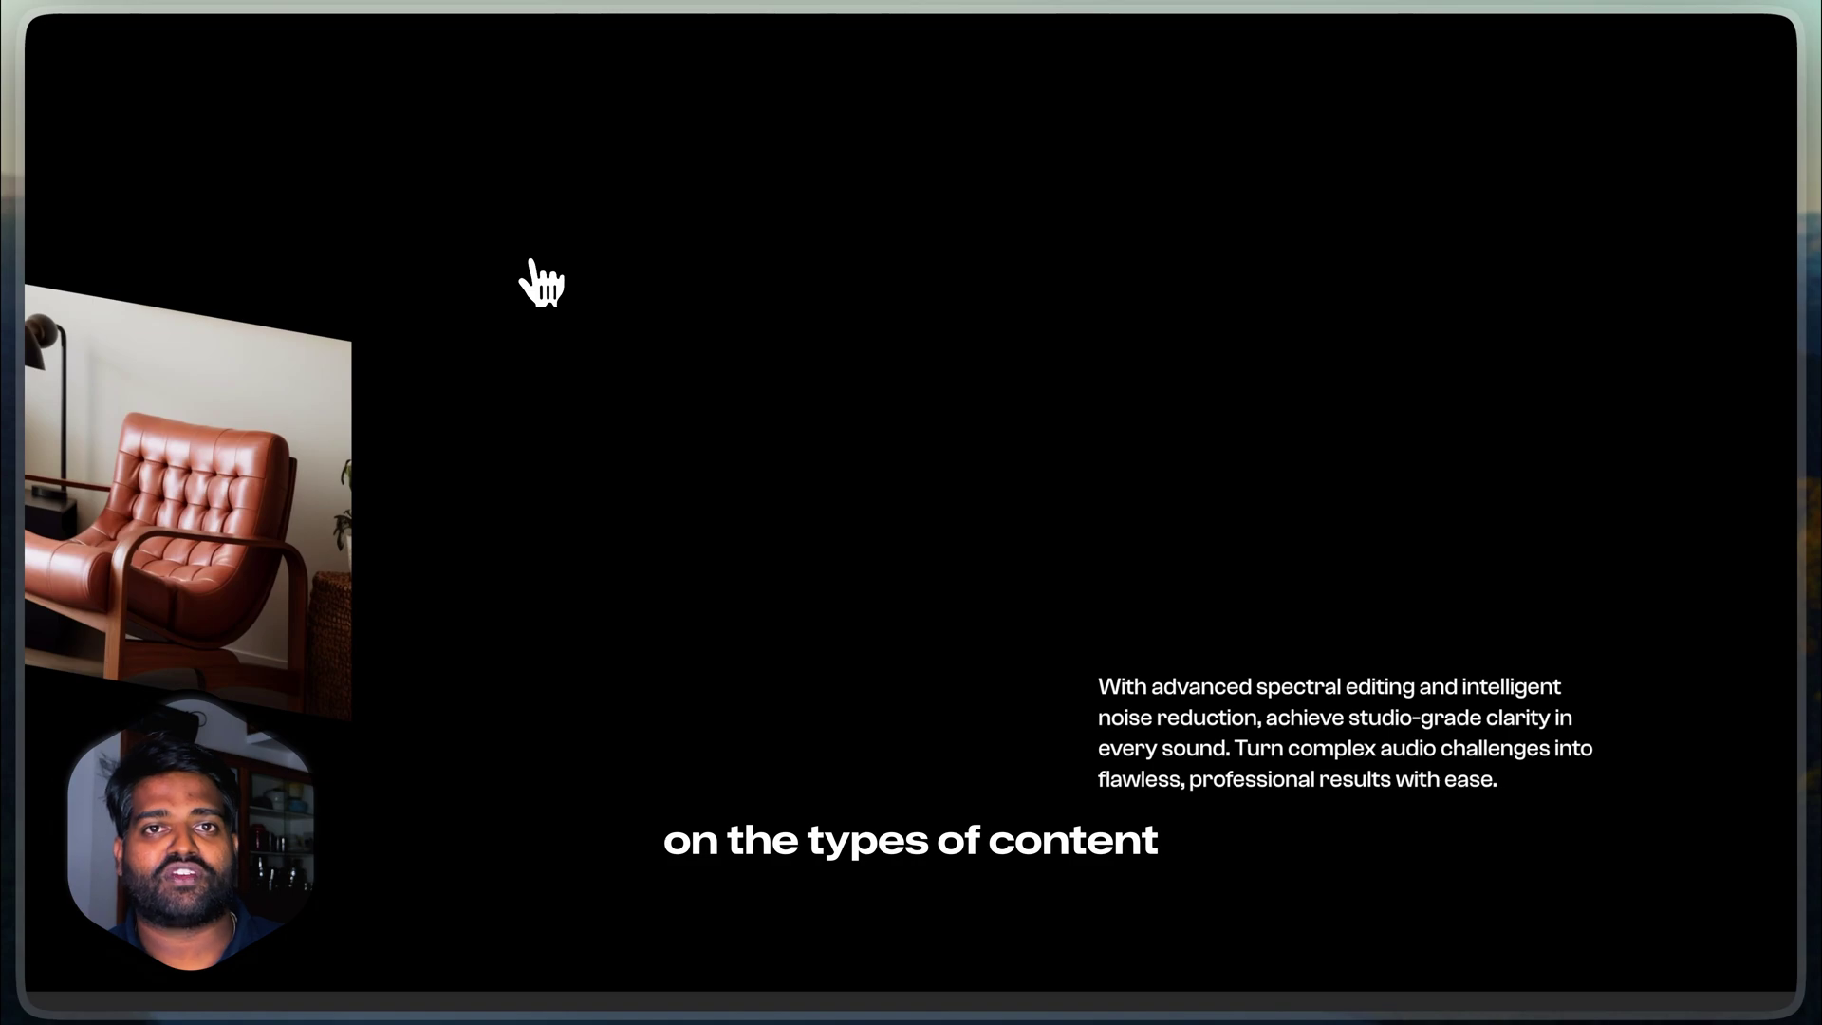
{"action": "scroll", "coordinate": [542, 282], "scroll_direction": "down", "scroll_amount": 6}
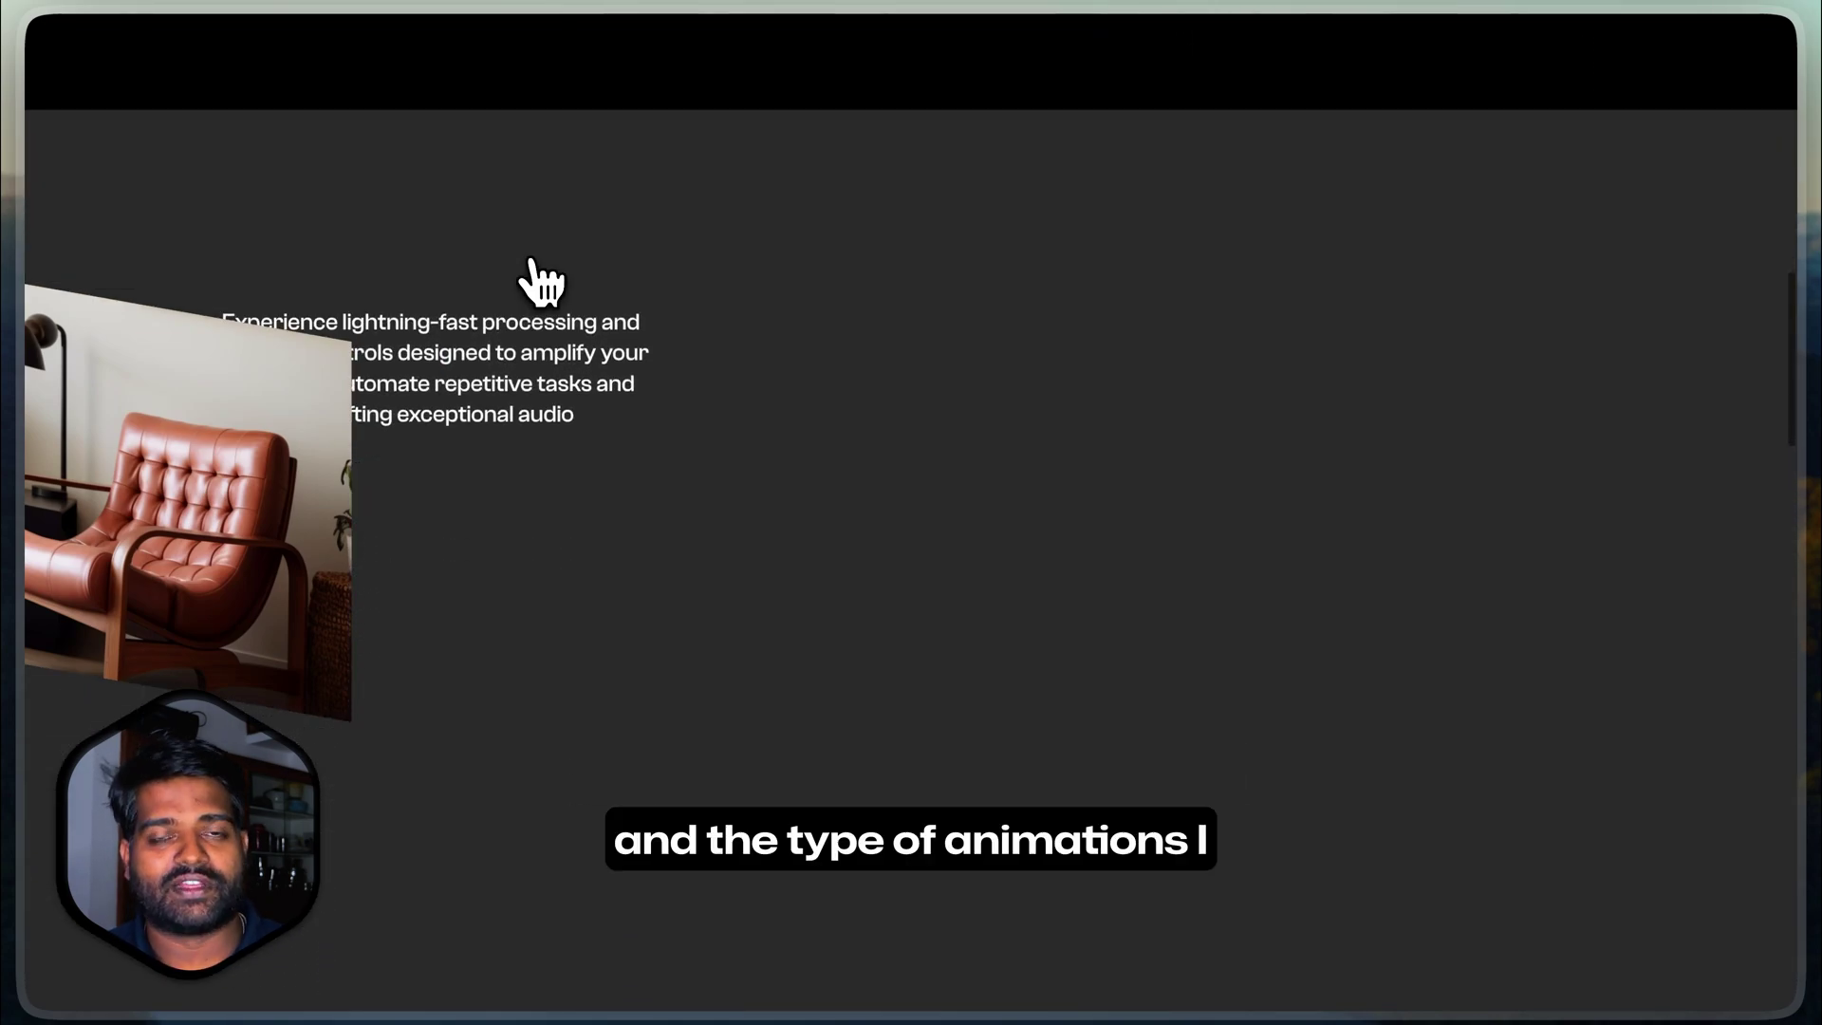
{"action": "scroll", "coordinate": [541, 282], "scroll_direction": "down", "scroll_amount": 5}
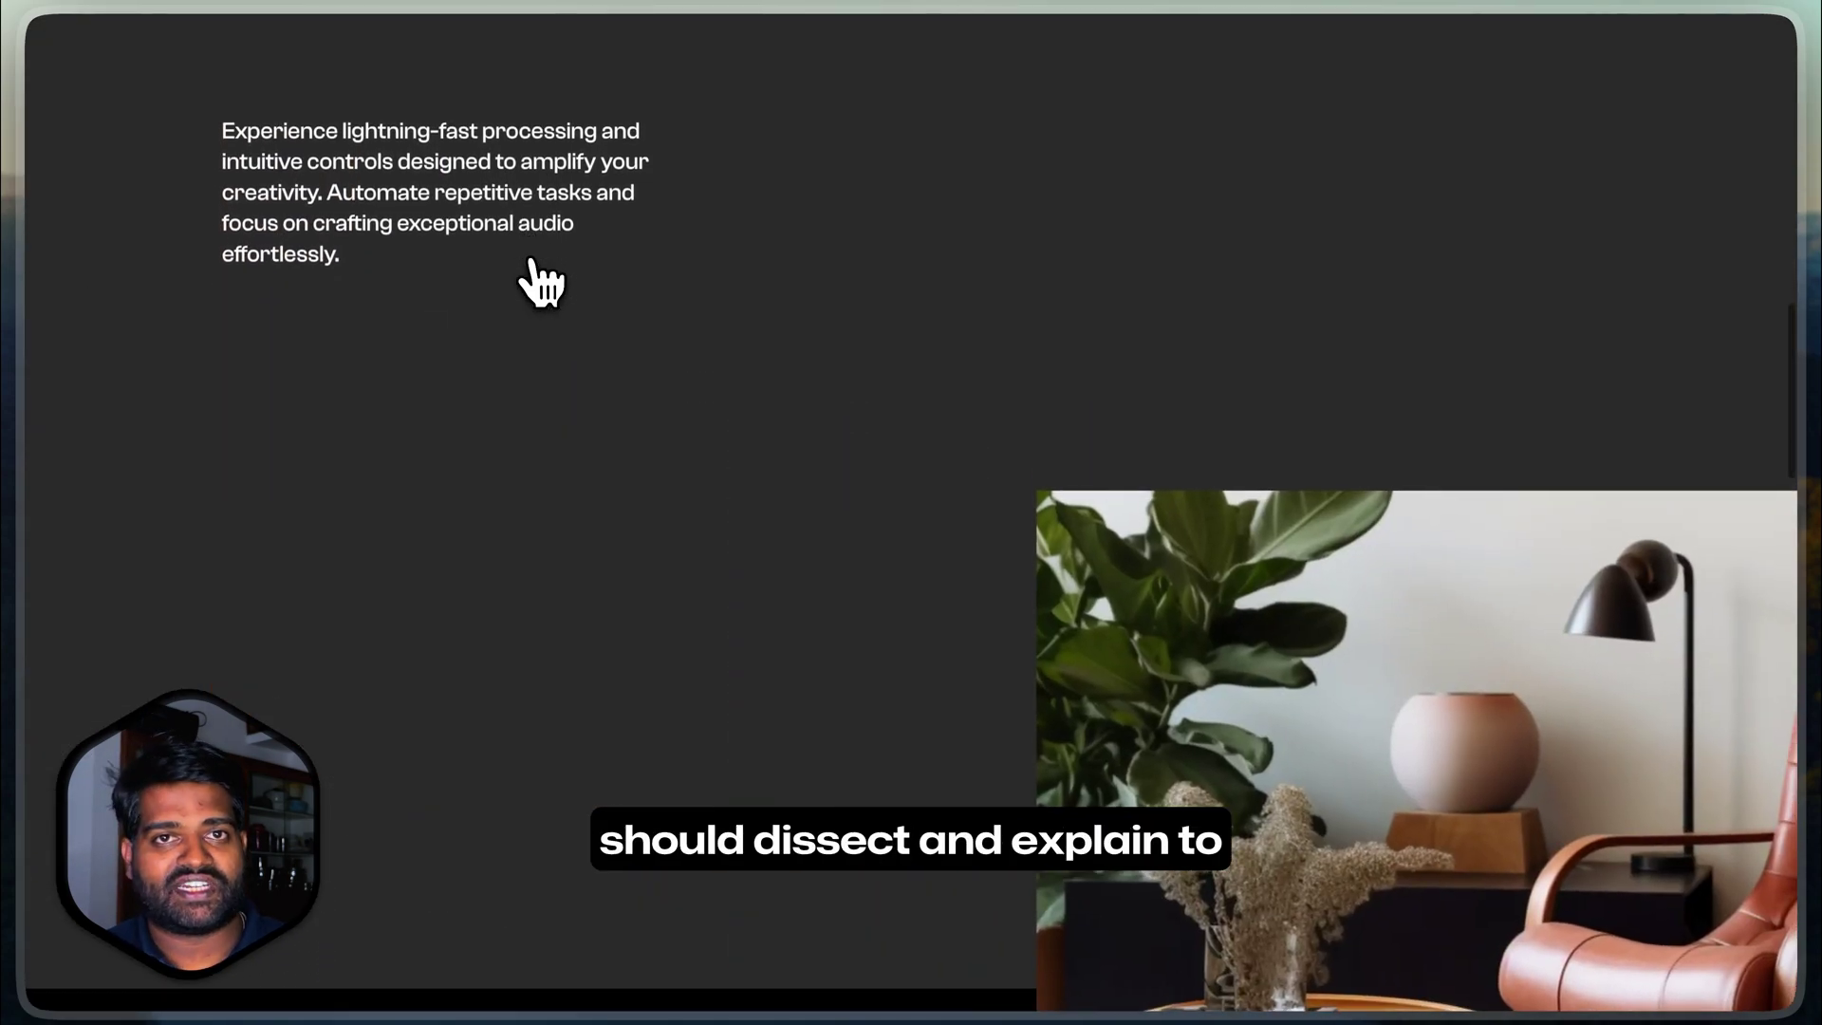
{"action": "scroll", "coordinate": [541, 282], "scroll_direction": "down", "scroll_amount": 6}
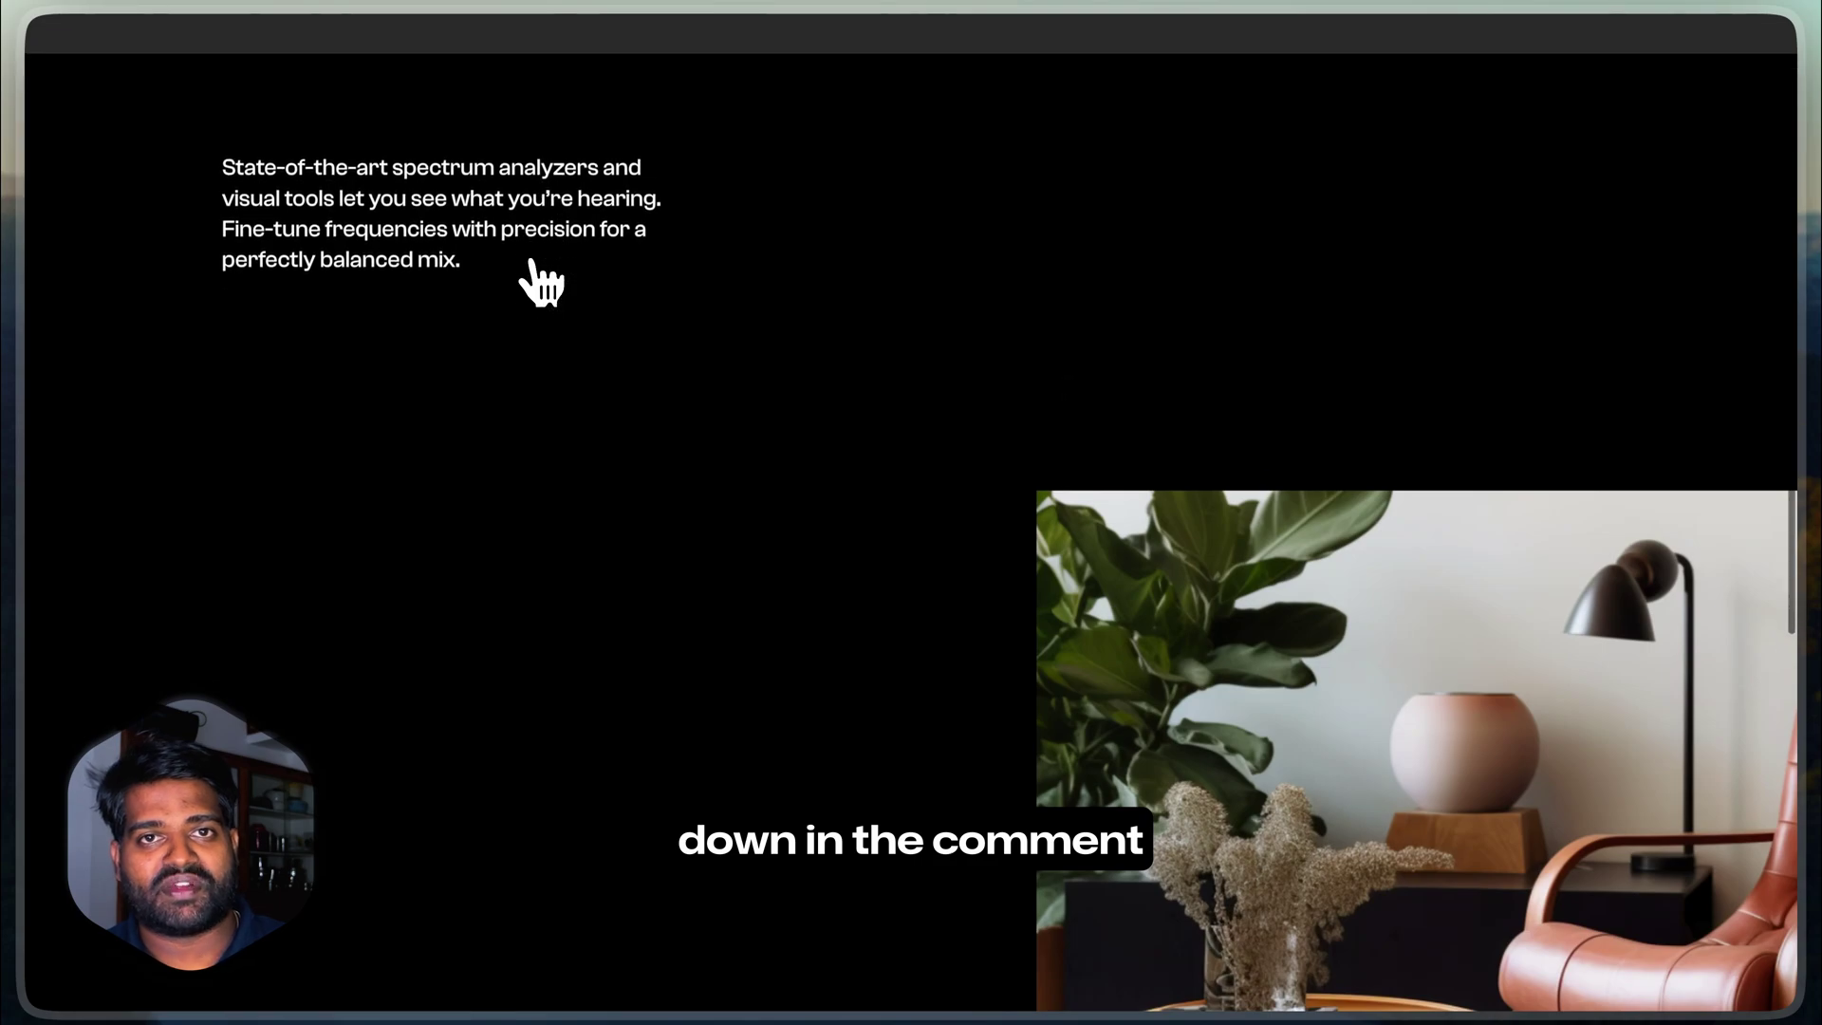
{"action": "scroll", "coordinate": [541, 282], "scroll_direction": "down", "scroll_amount": 1}
{"action": "scroll", "coordinate": [541, 282], "scroll_direction": "down", "scroll_amount": 5}
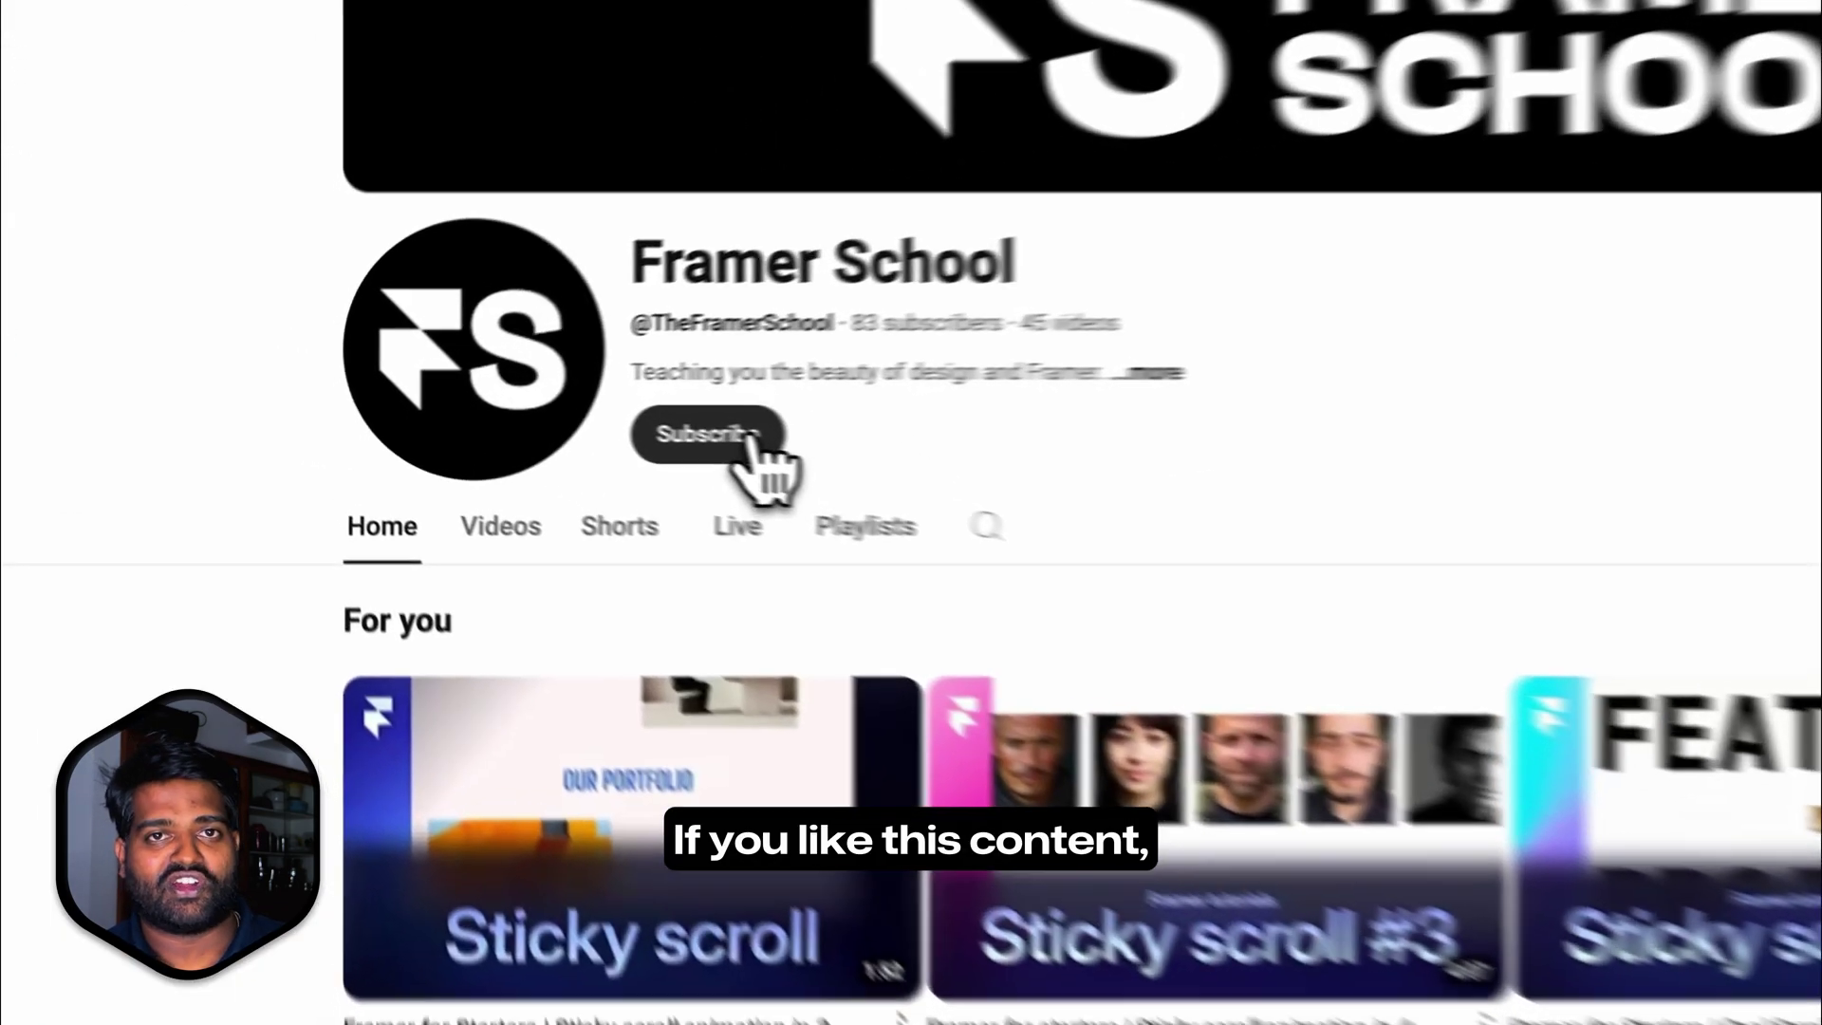
Step: Subscribe to the Framer School channel on YouTube and open its notification options
{"action": "left_click", "coordinate": [561, 424]}
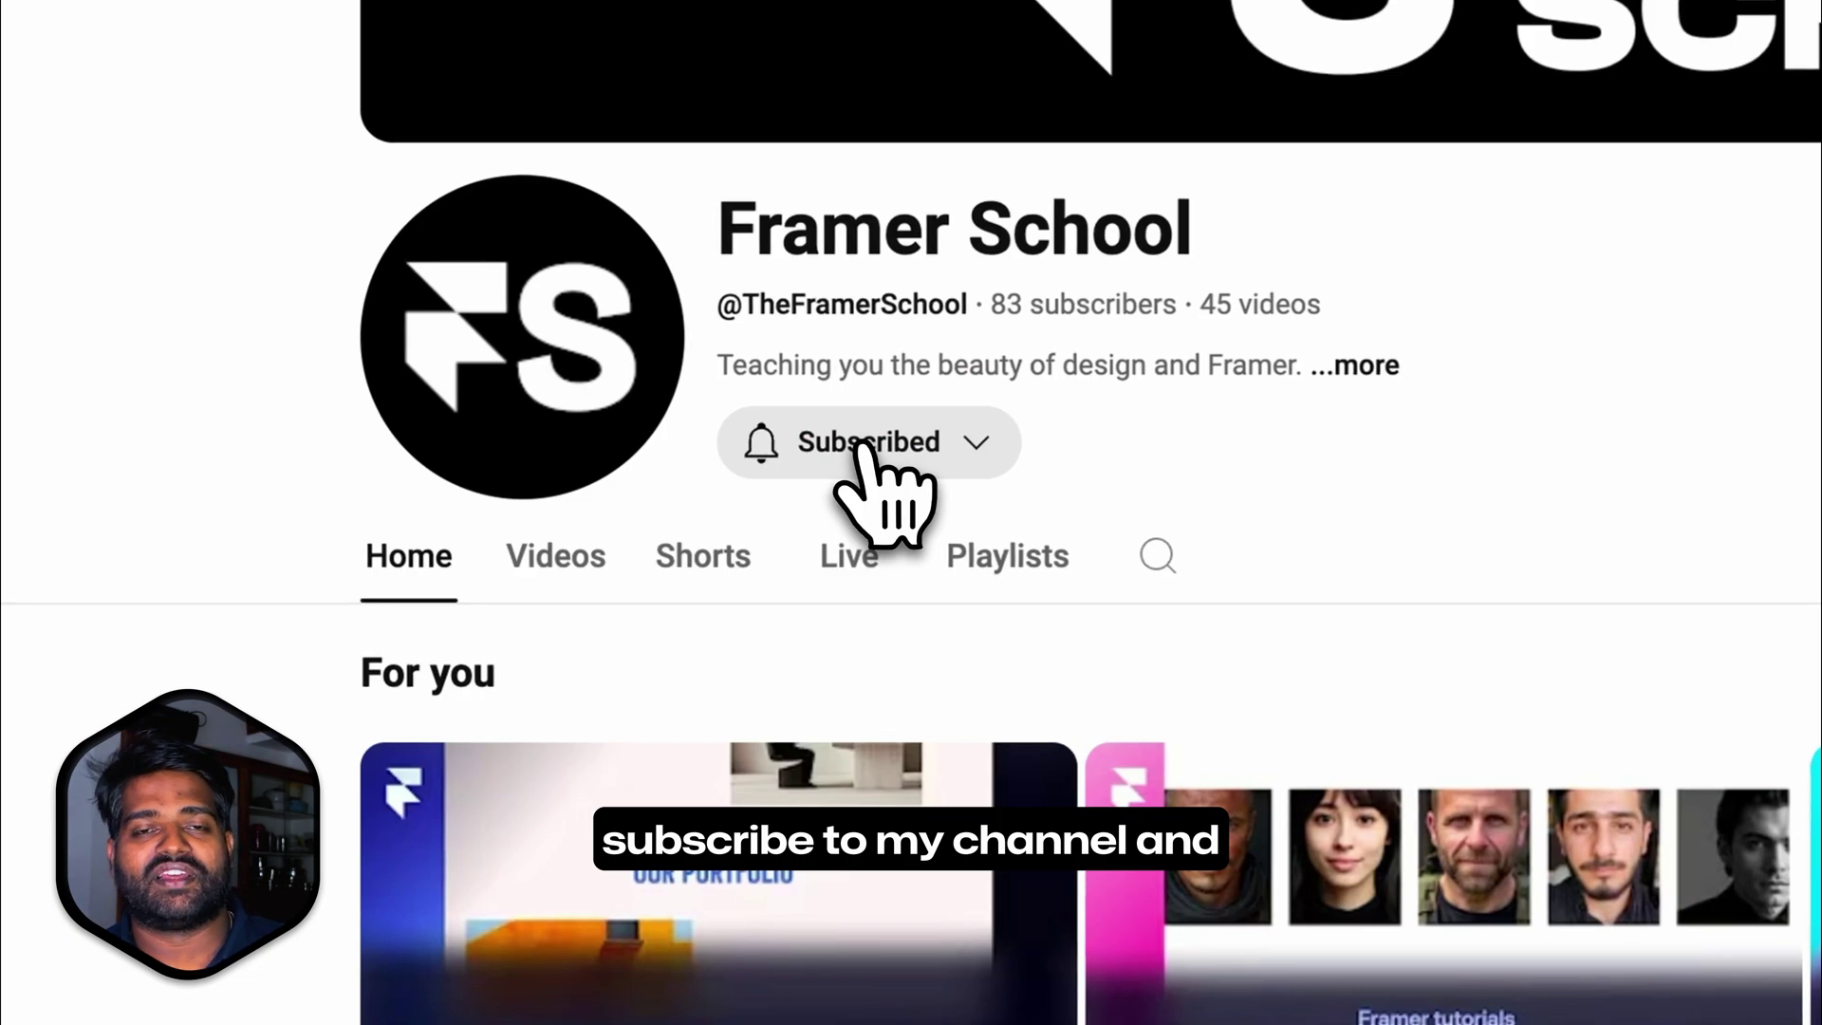
{"action": "left_click", "coordinate": [982, 444]}
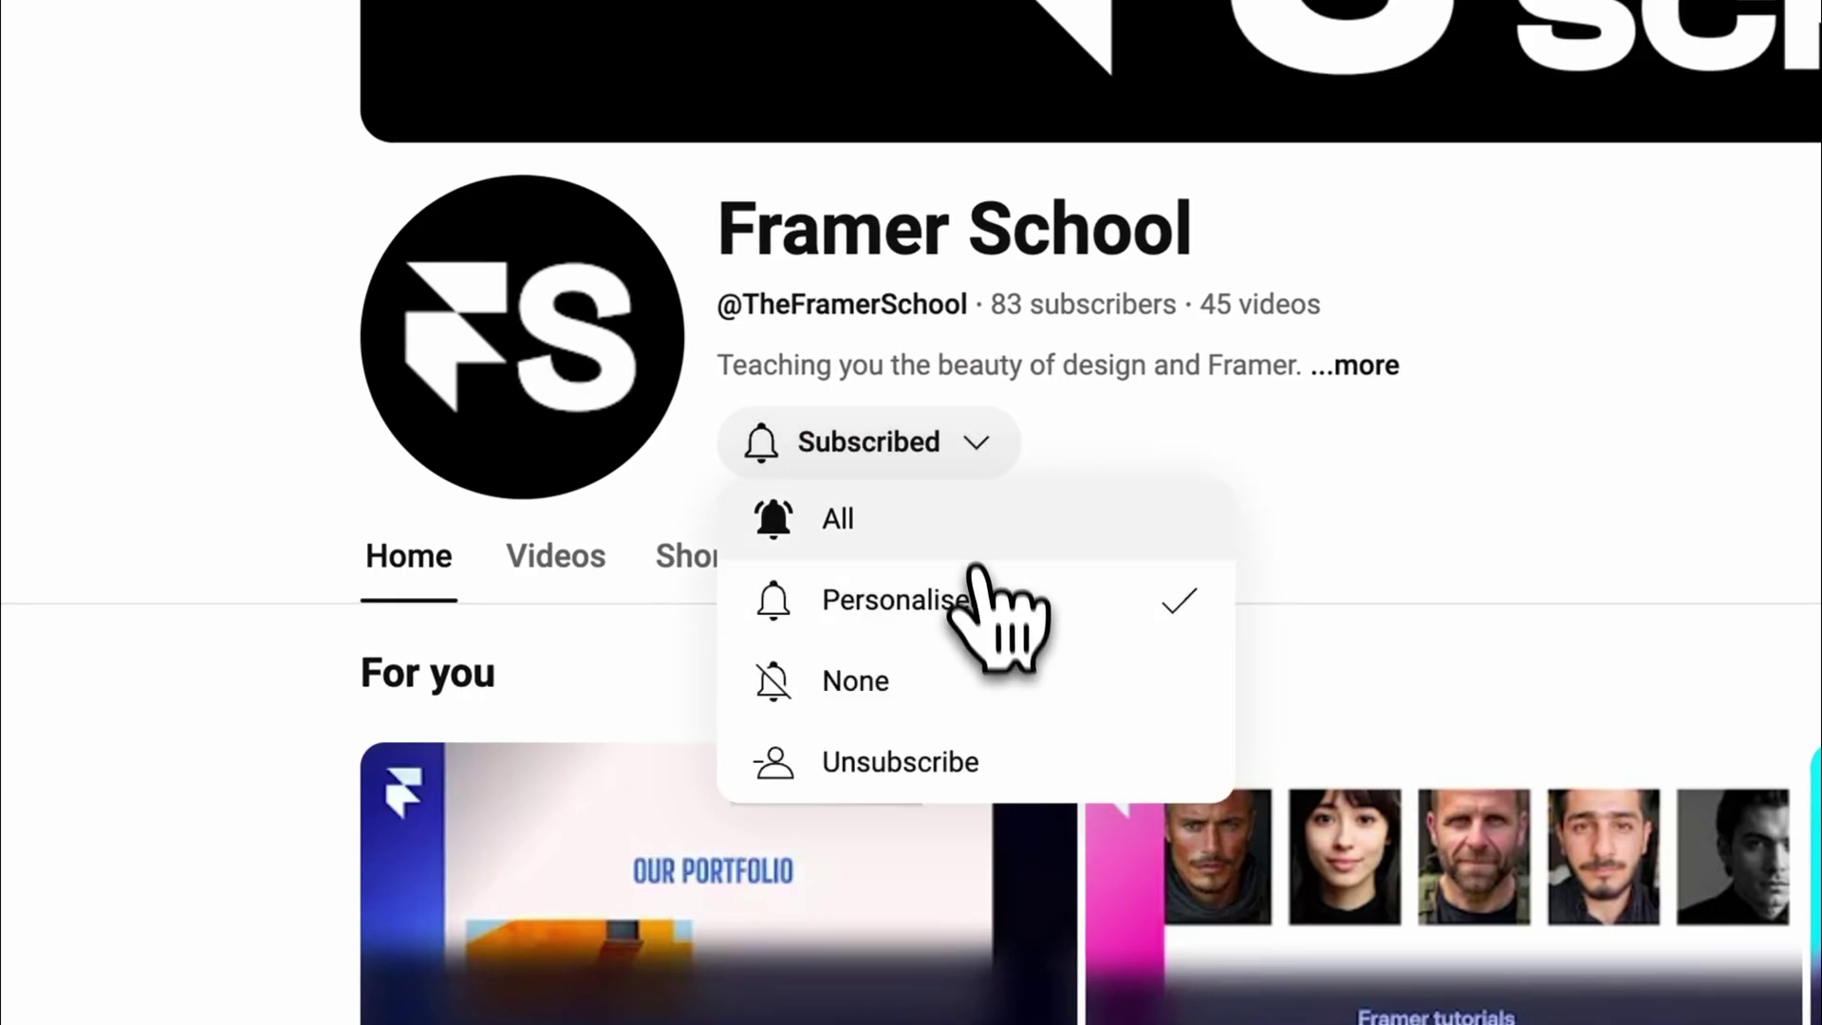